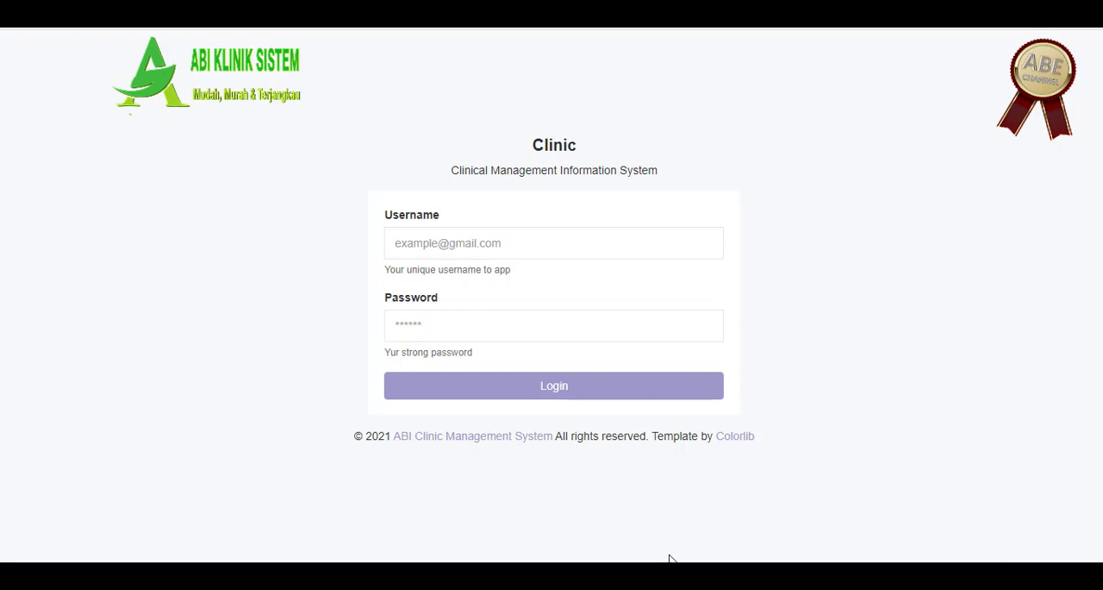
Step: Log in with the administrator username and account password, and dismiss the browser's password warning
click(551, 244)
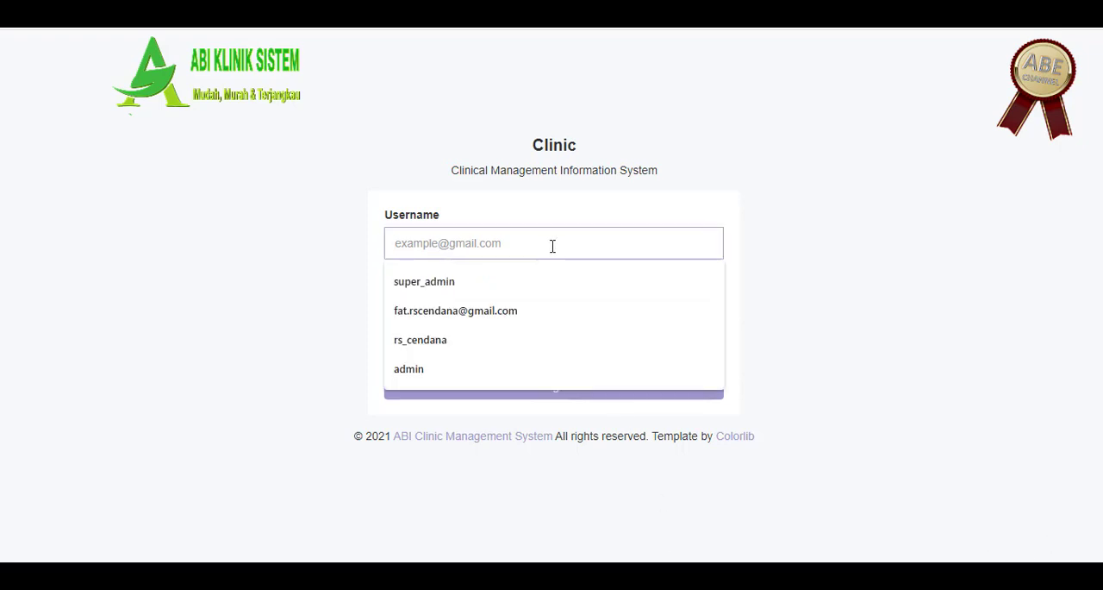
text(ad)
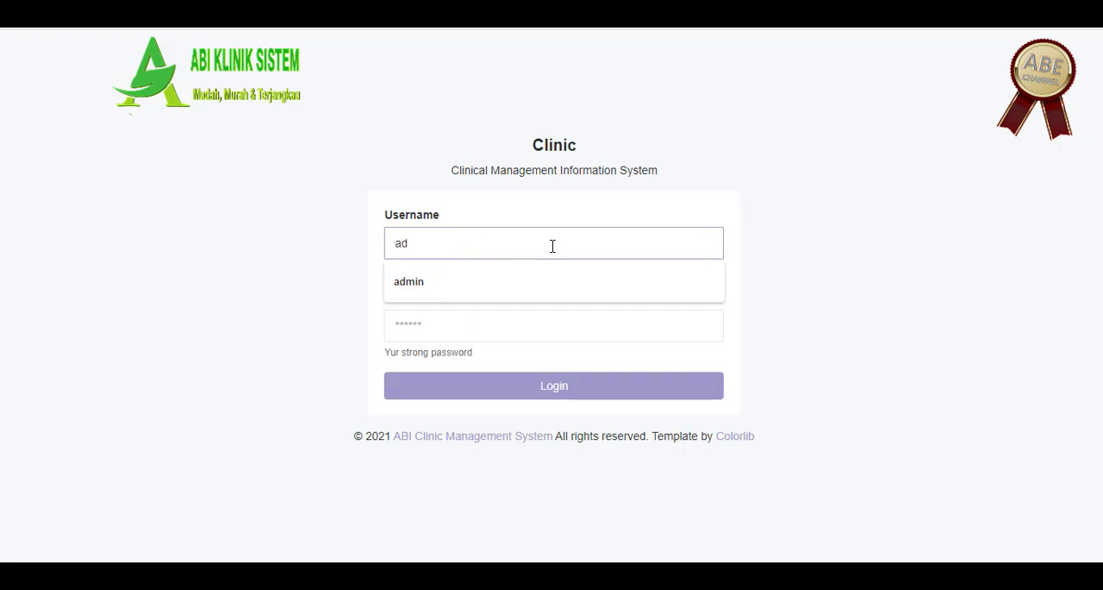
text(min)
key(Tab)
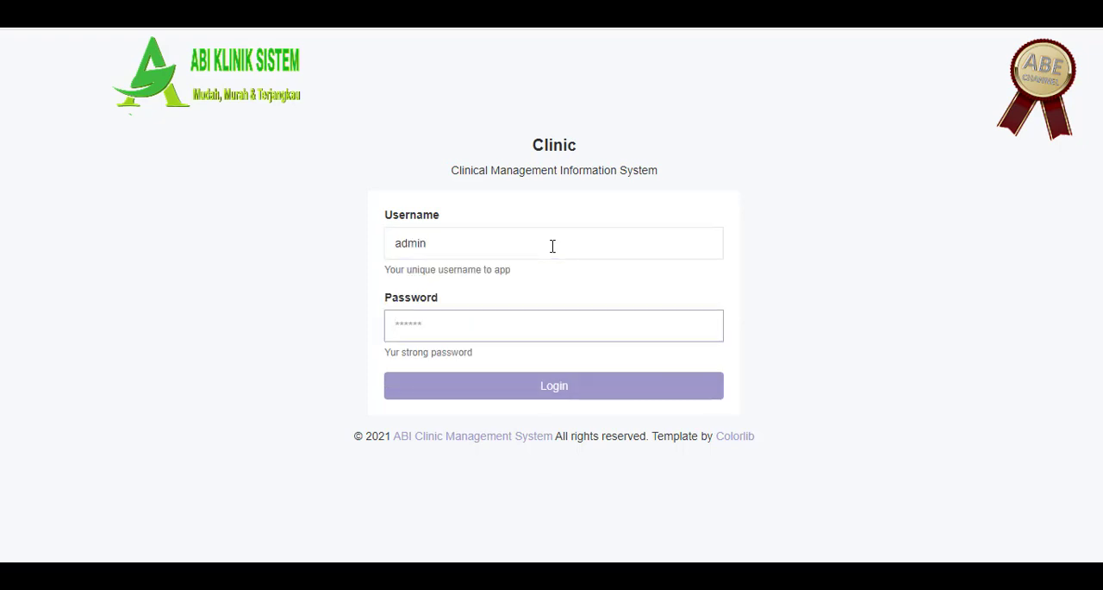
text(admin)
key(Return)
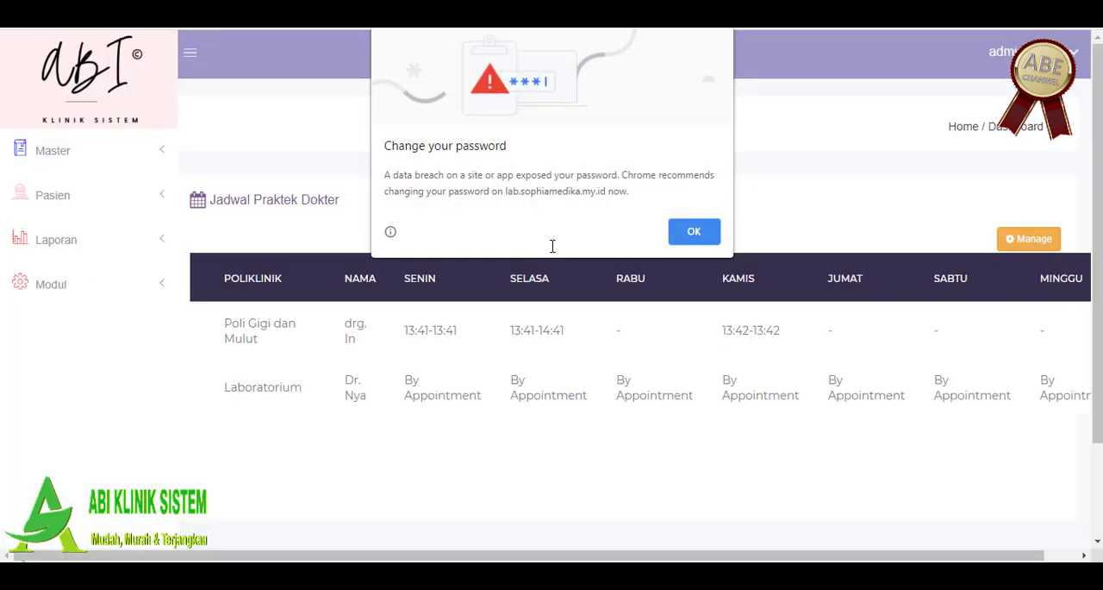
key(Return)
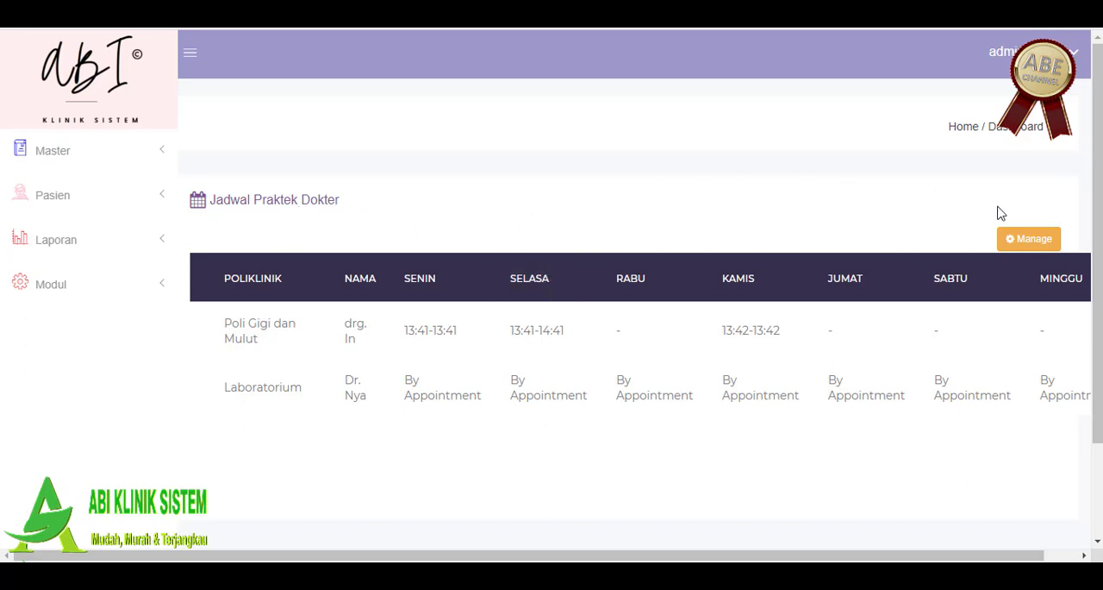
Step: Open the management view for the doctors' practice schedules and look through its existing entries
click(1041, 246)
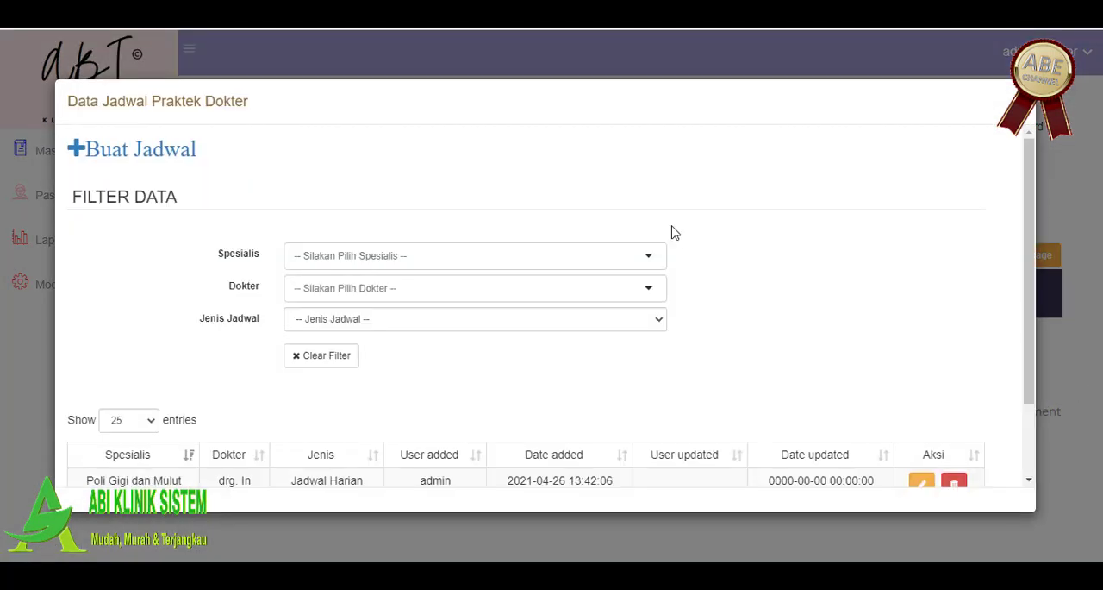
scroll(676, 237, down, 2)
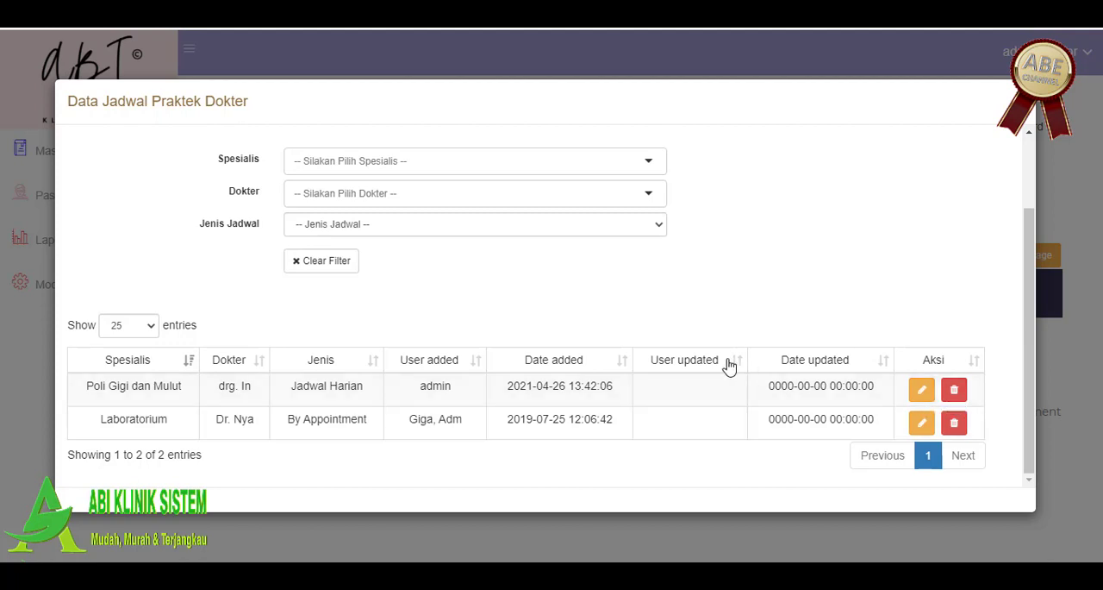
scroll(729, 370, up, 2)
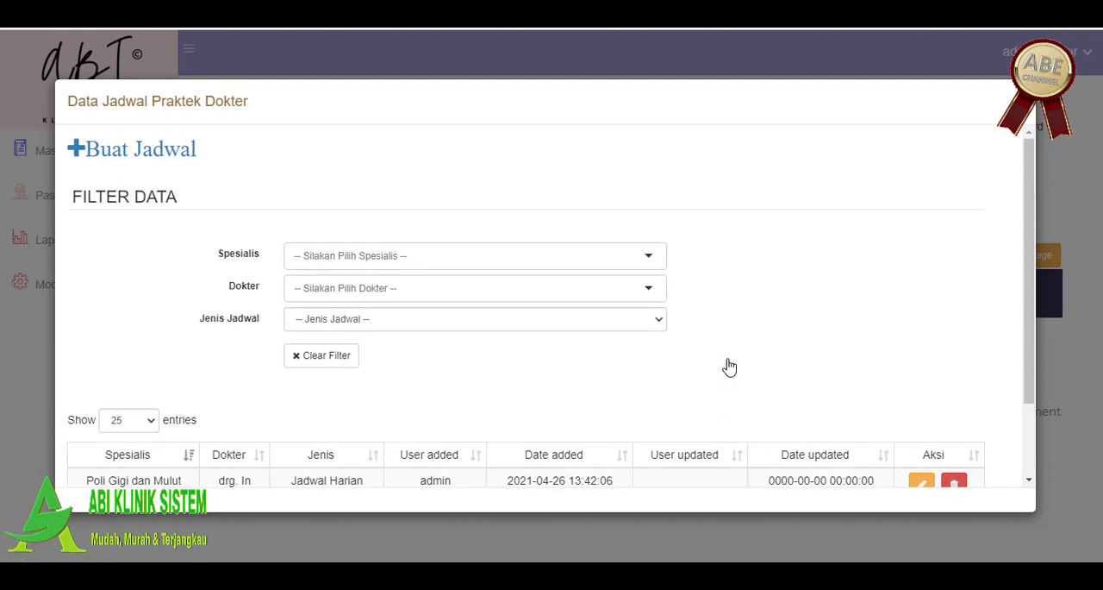
Step: Create a new schedule with Laboratorium as Spesialis, the second listed doctor as Dokter, and Jadwal Harian as Jenis Jadwal
click(134, 152)
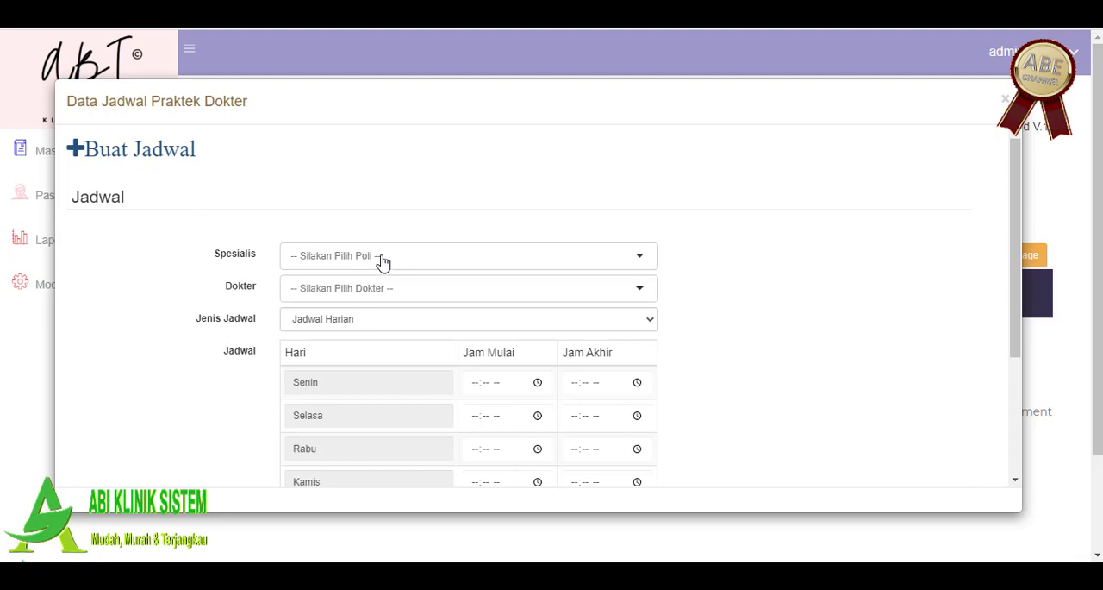
click(382, 257)
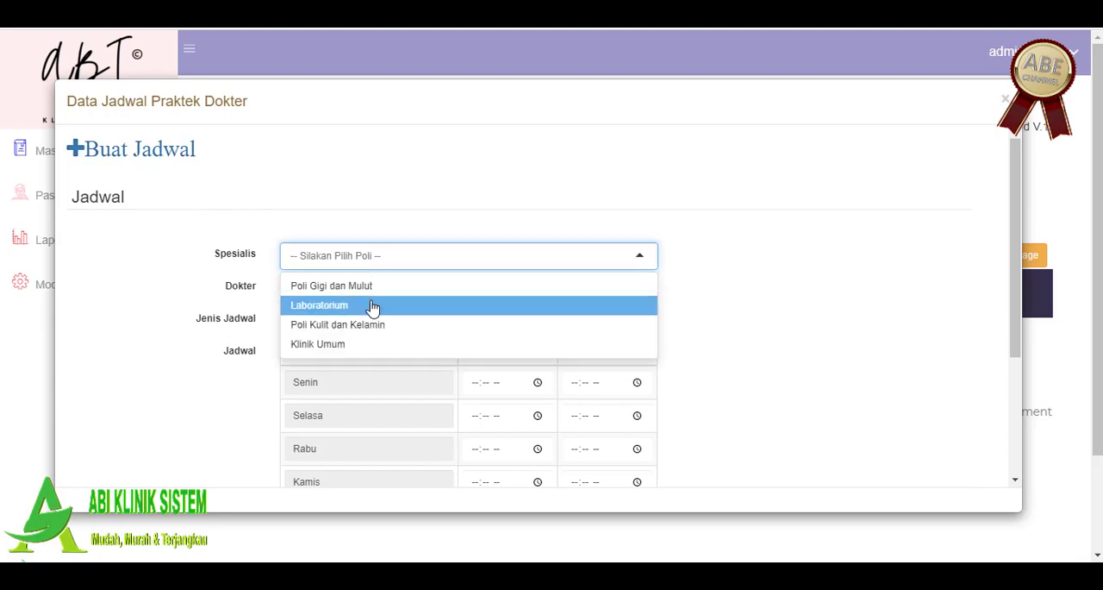
click(373, 305)
click(372, 291)
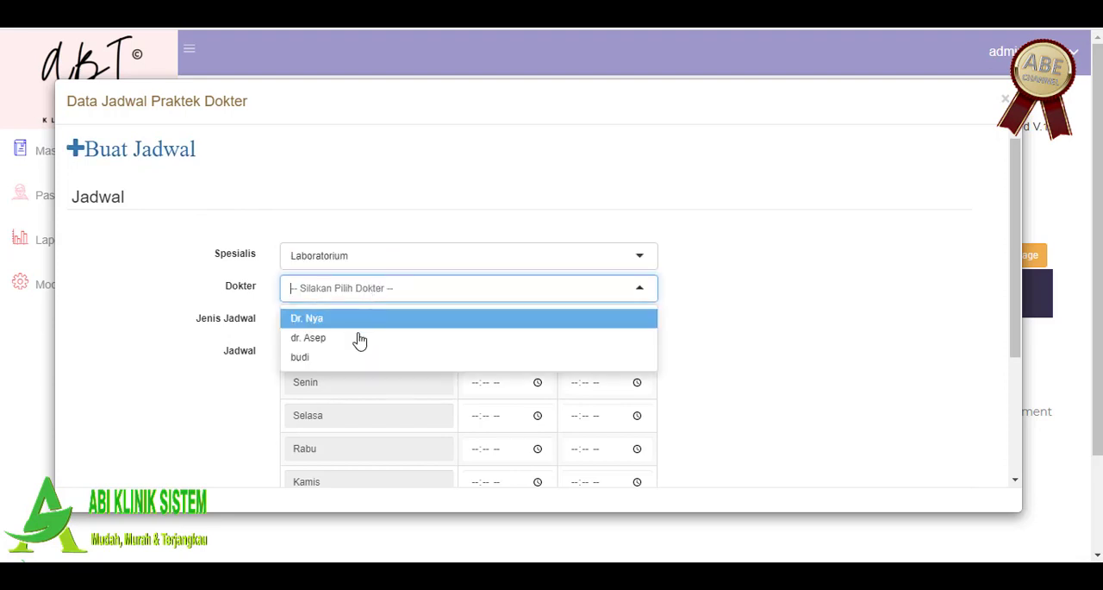
click(360, 338)
scroll(706, 280, down, 1)
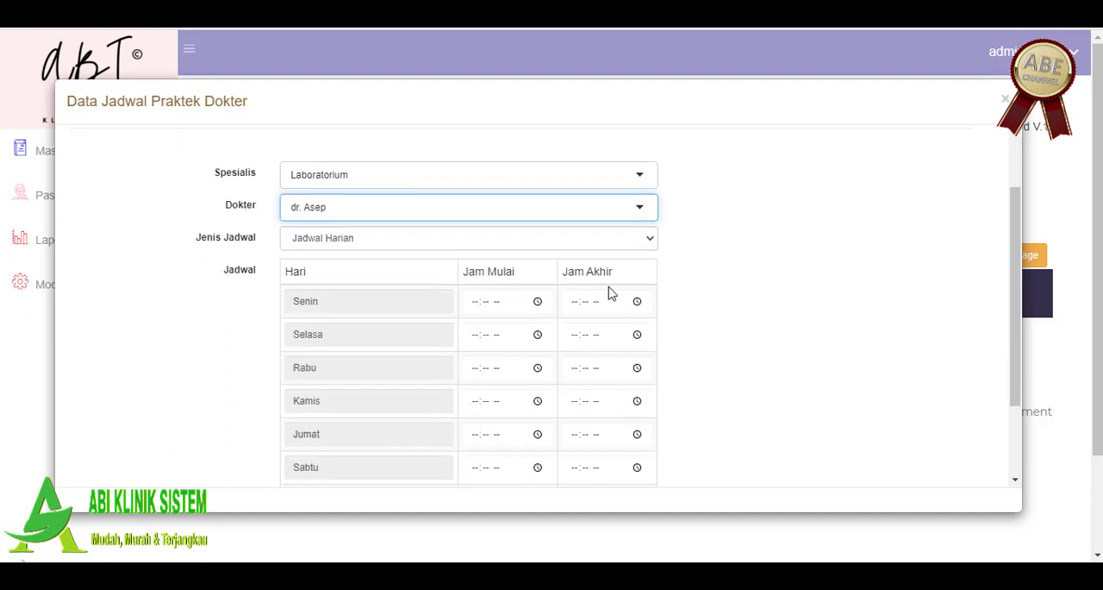
click(591, 240)
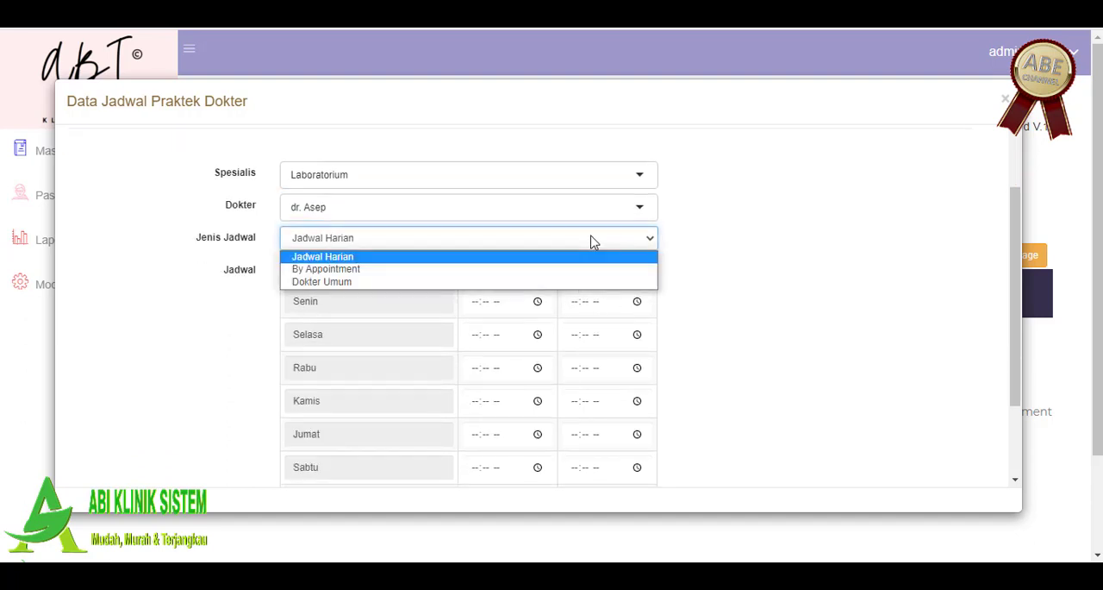
click(534, 257)
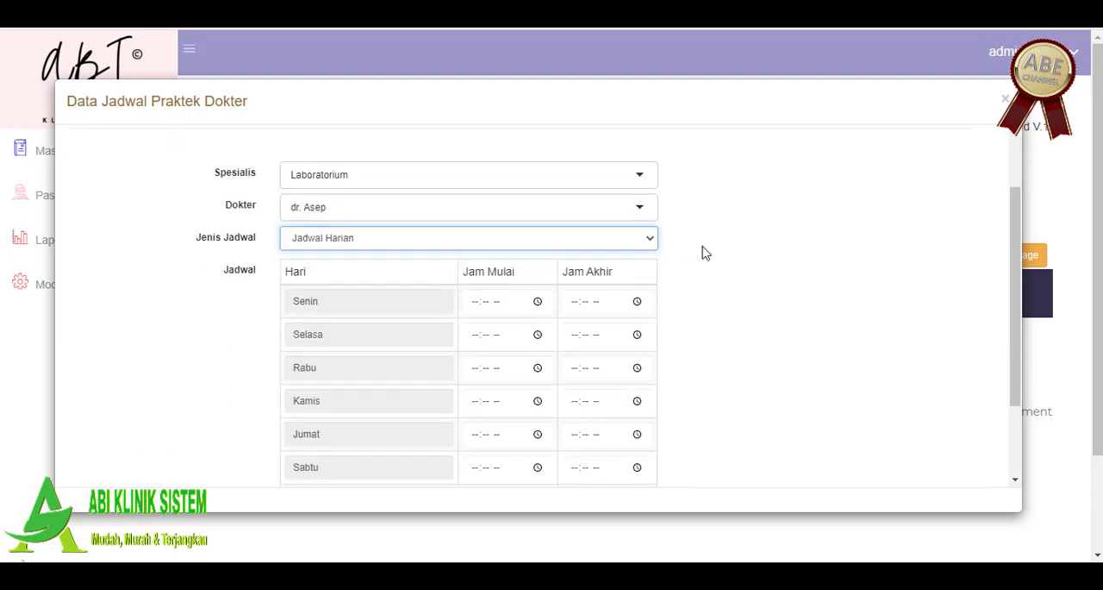
Step: Set the Jam Mulai for Senin to 01:00 AM in the daily schedule
click(495, 301)
click(479, 302)
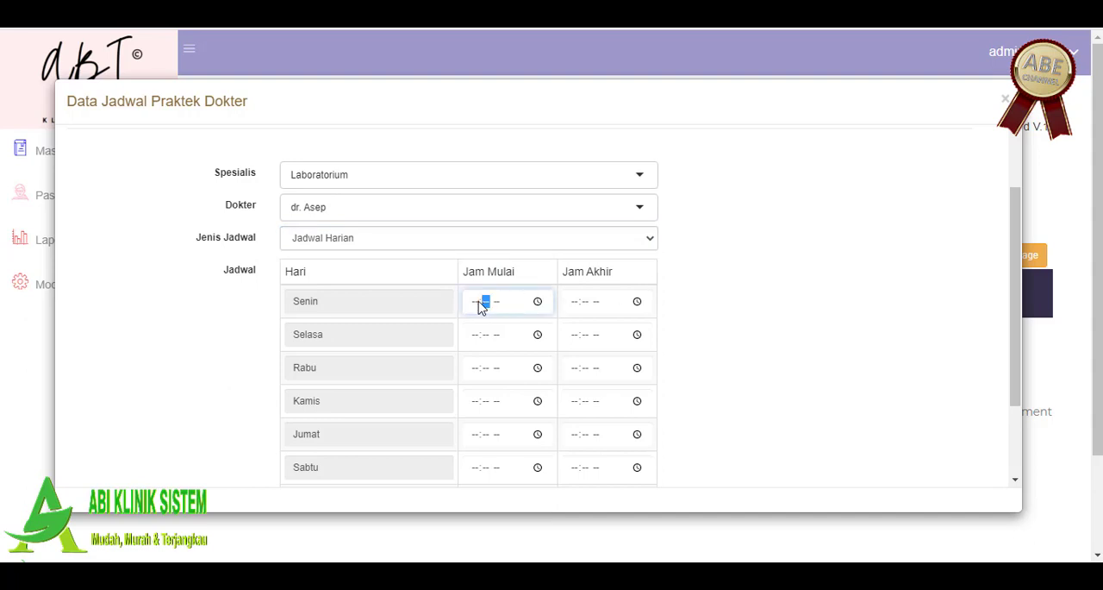
click(477, 302)
text(1:-- --)
key(Right)
text(00)
Step: Set the Jam Akhir for Senin to 12:00 PM, save the new schedule and acknowledge the message
click(575, 304)
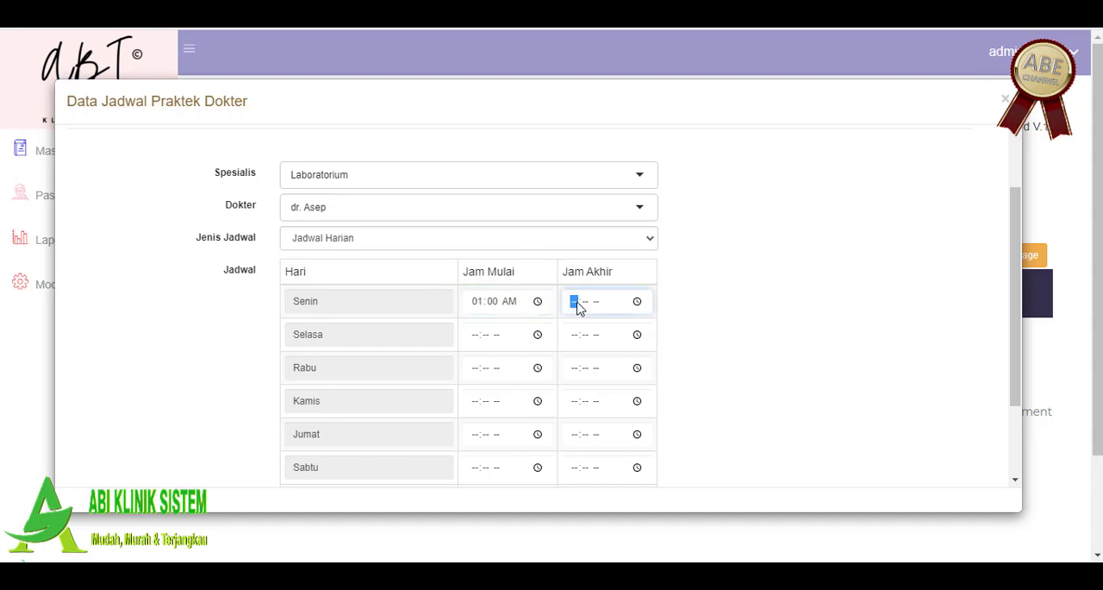
text(12:-- --)
key(Right)
text(00)
key(Right)
text(p)
scroll(669, 377, down, 3)
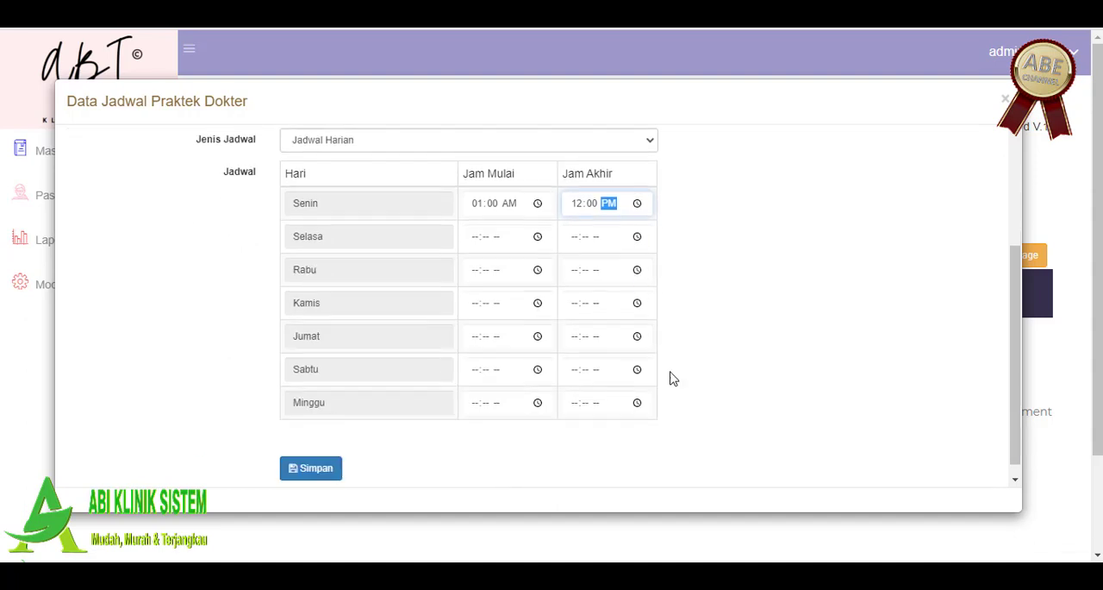
click(318, 457)
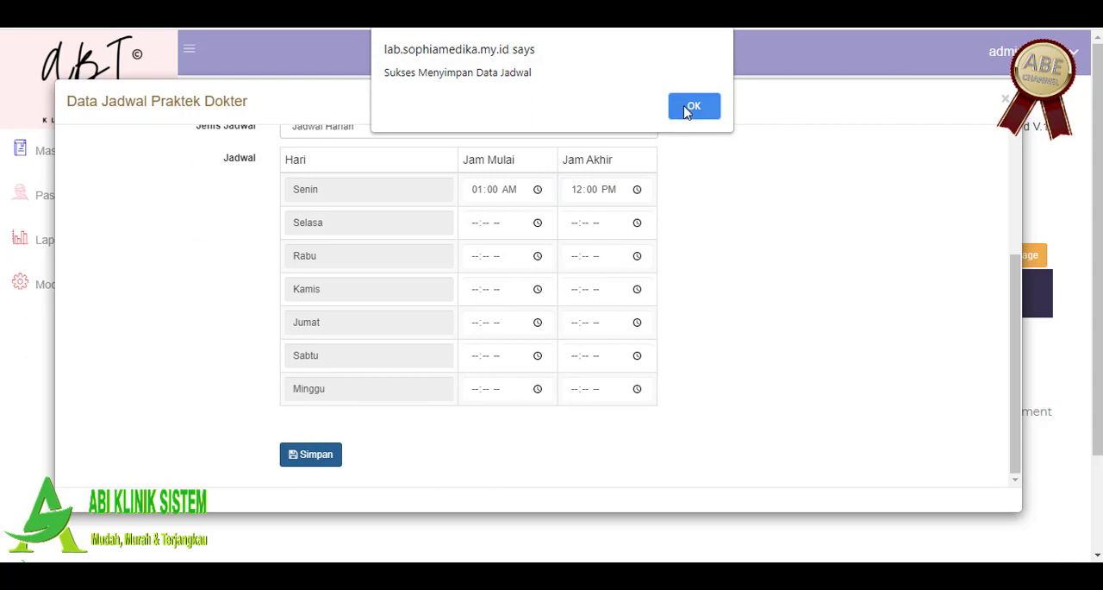
click(692, 106)
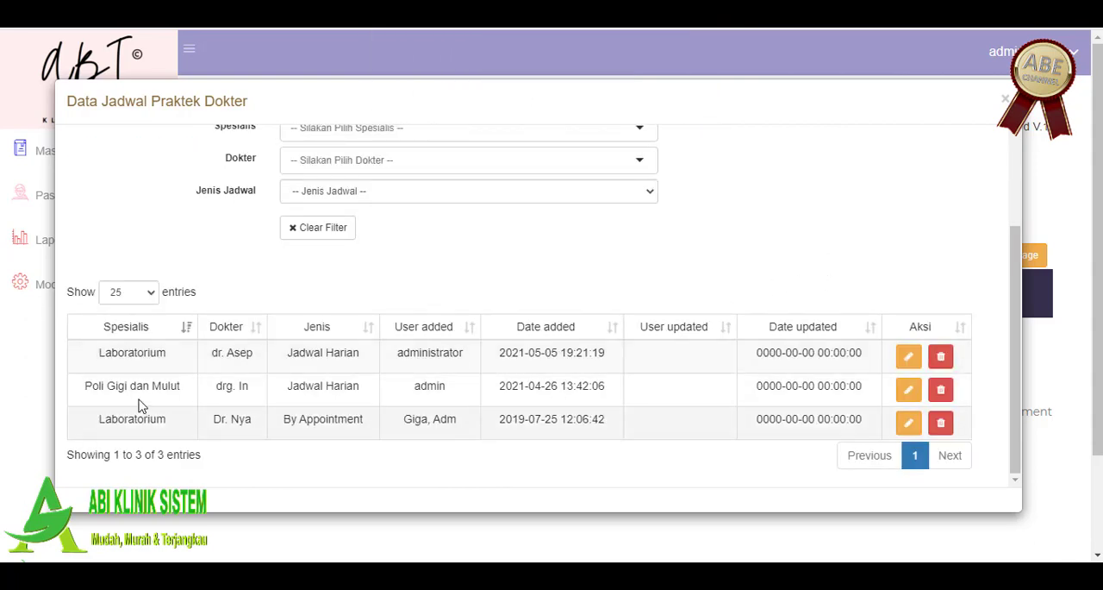
Step: Check the new Laboratorium entry in the schedule list, then close the list and examine the dashboard's schedule table
drag(100, 351, 398, 353)
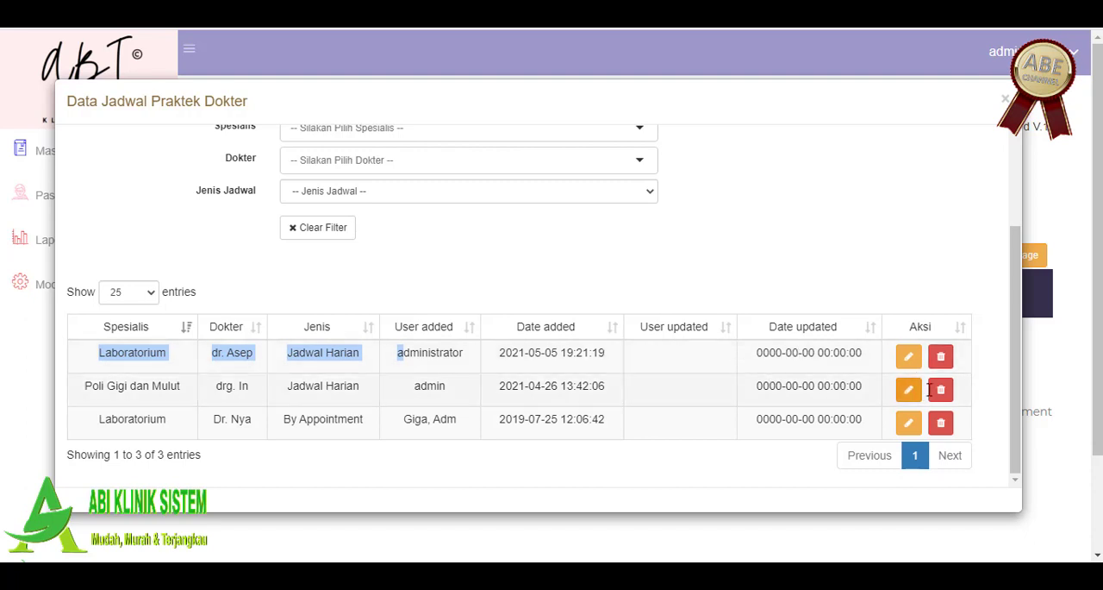
click(1008, 99)
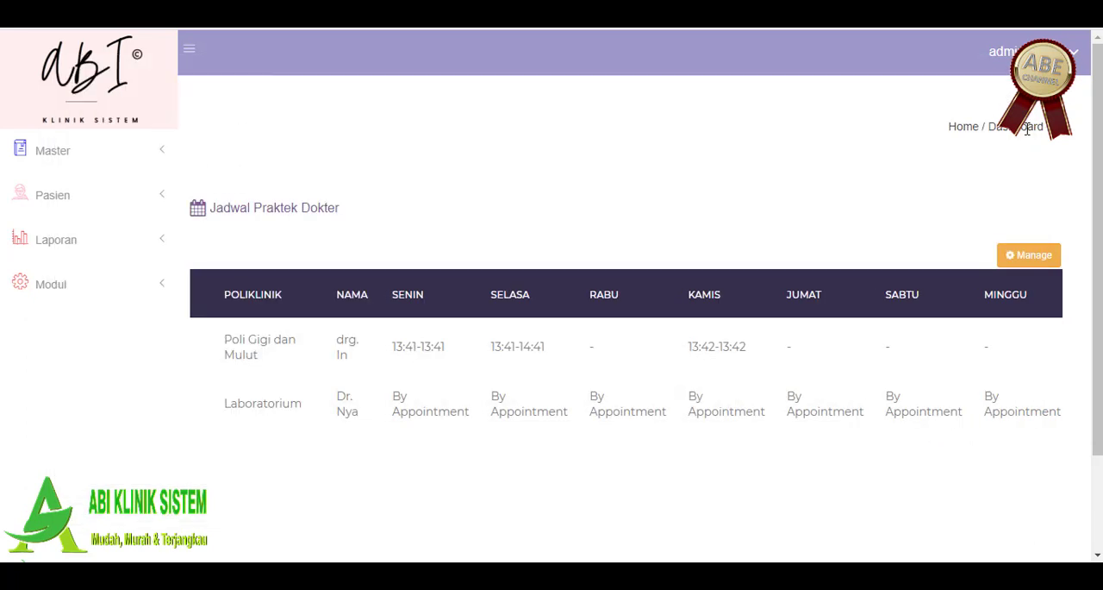
scroll(823, 240, down, 1)
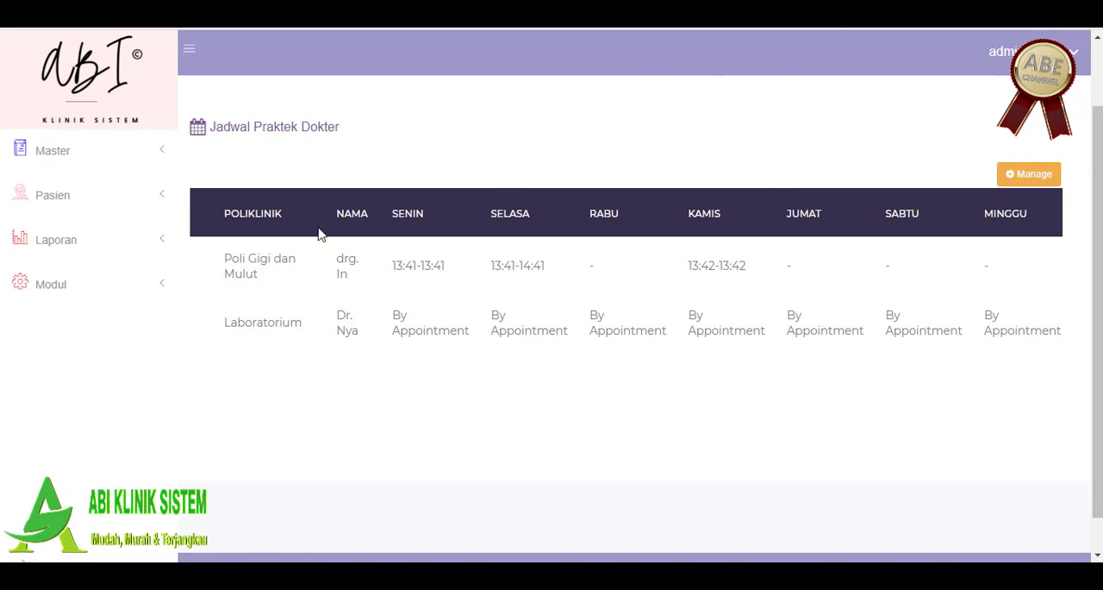
Step: Open the Klinik master data, review the clinic's profile fields and logo, and submit the update
click(66, 151)
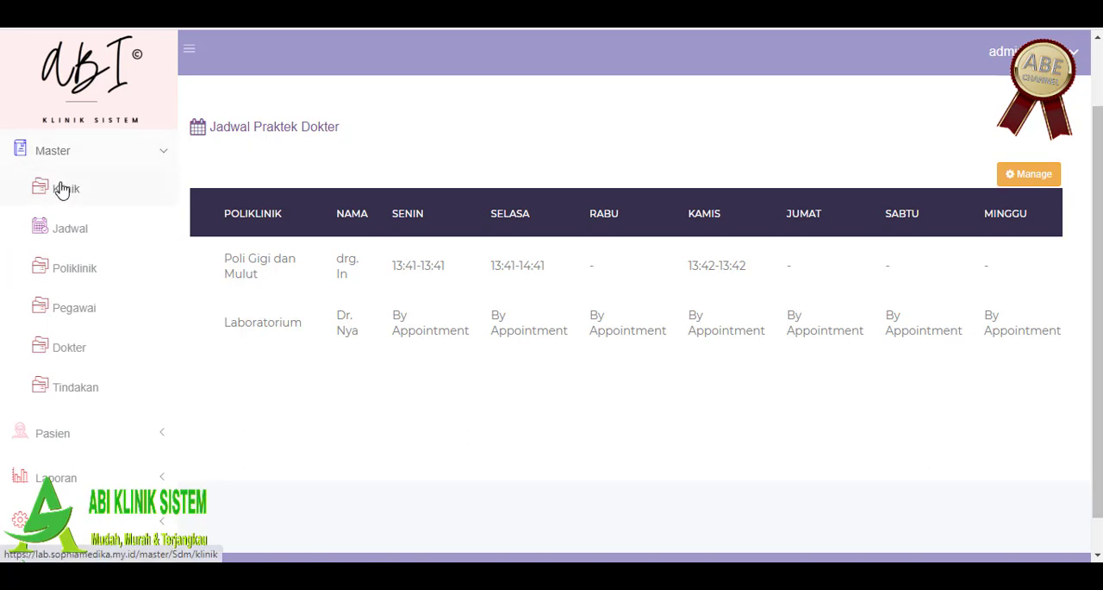
click(62, 189)
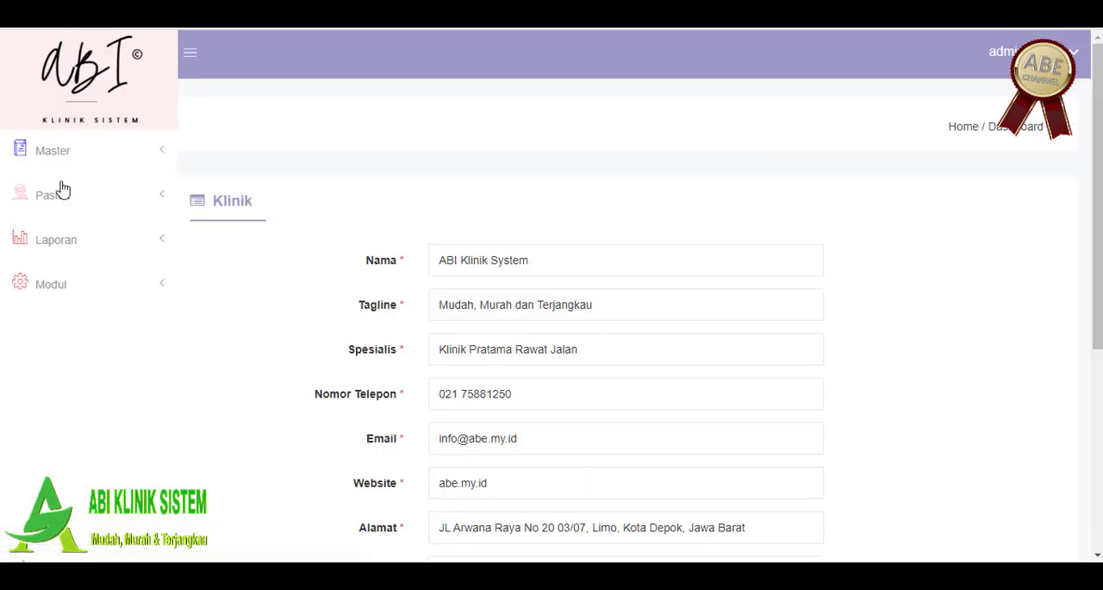
click(51, 148)
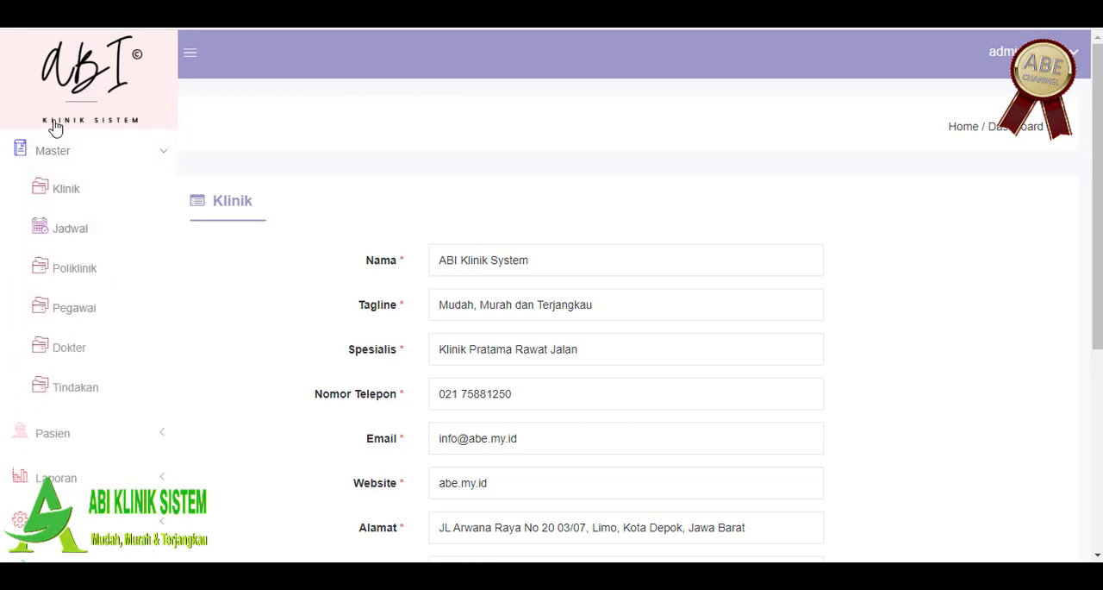
click(56, 149)
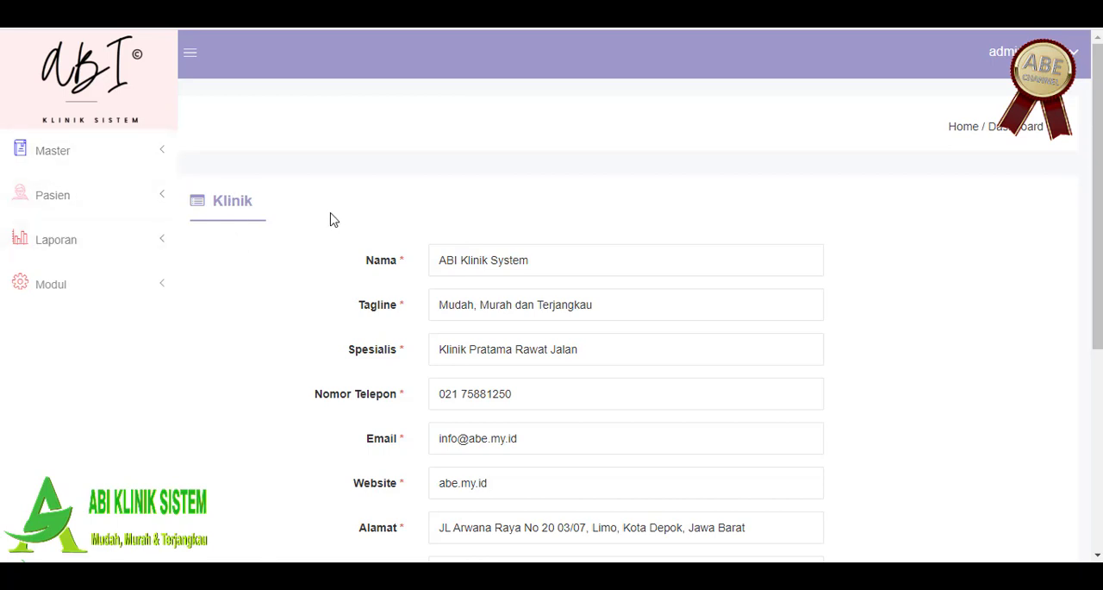
scroll(332, 219, down, 1)
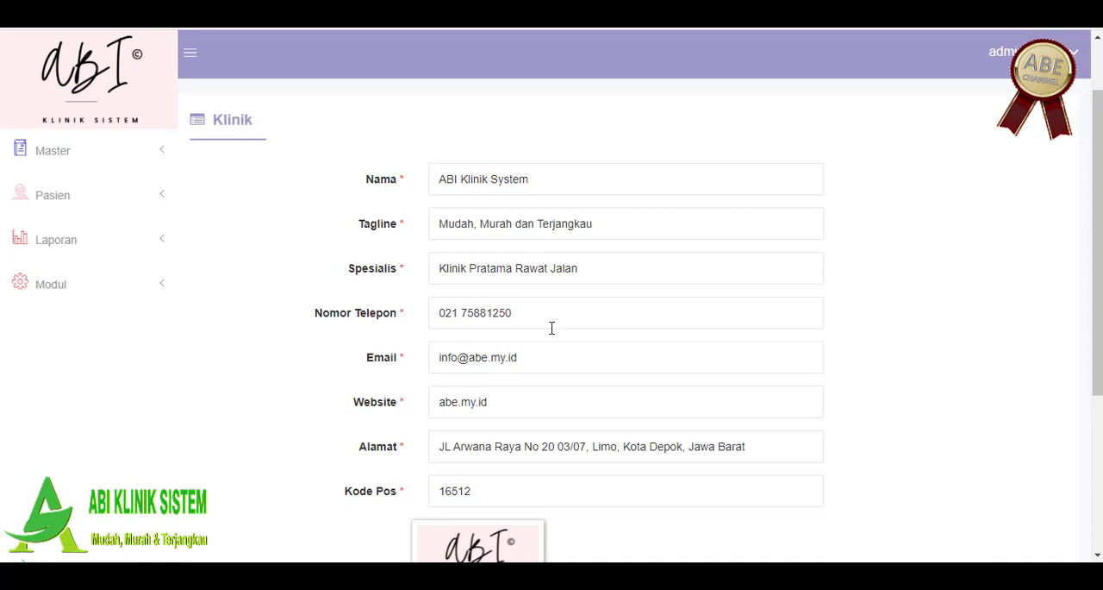
scroll(552, 328, down, 3)
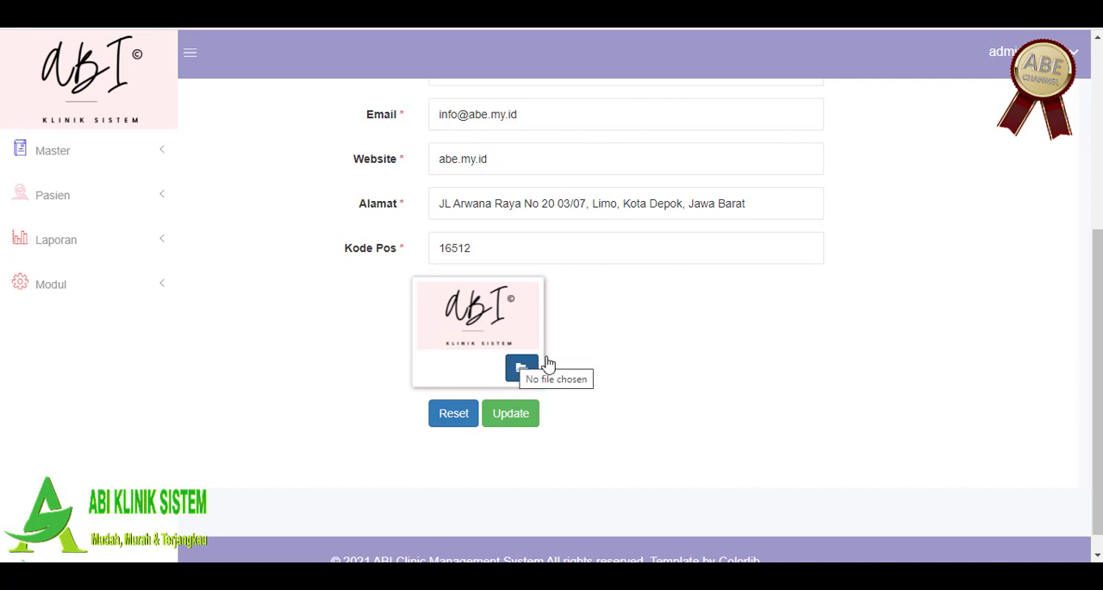
click(499, 419)
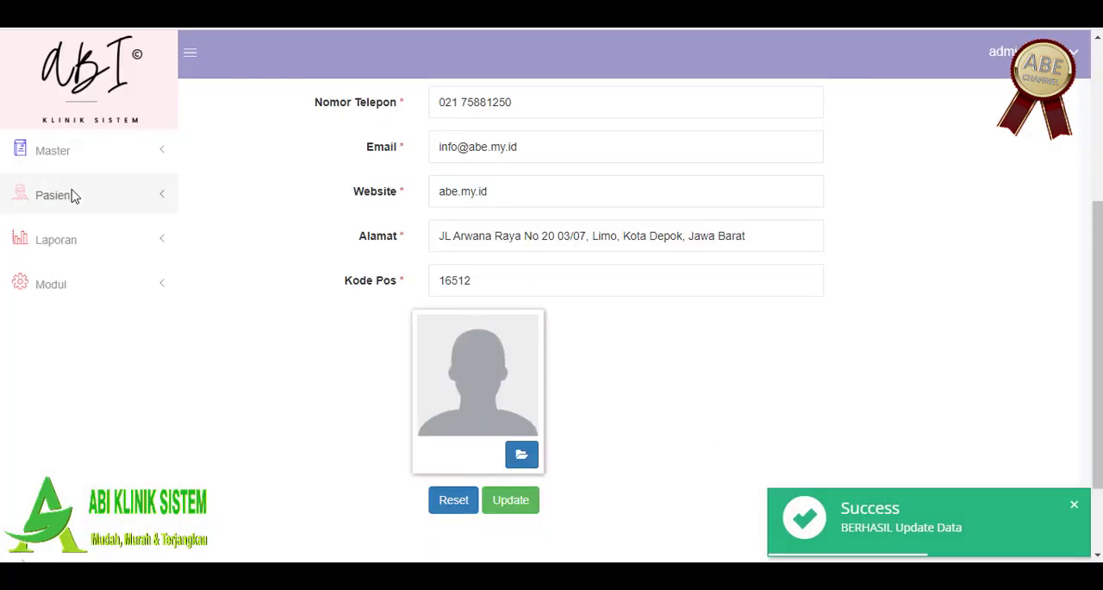
Step: Open the Jadwal master page to view the doctors' practice schedule table
click(67, 148)
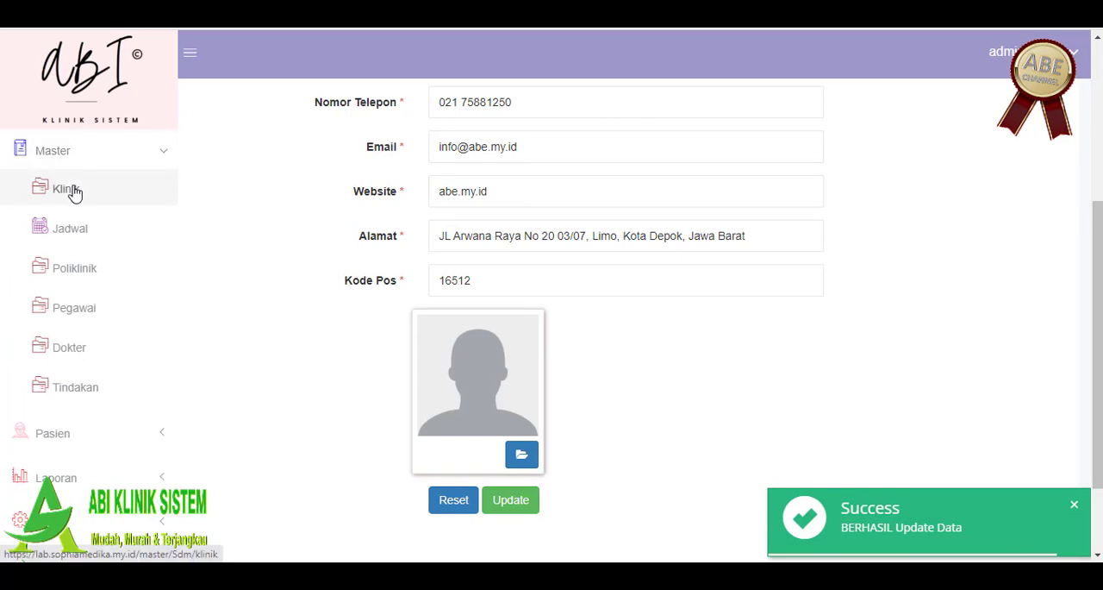
click(78, 234)
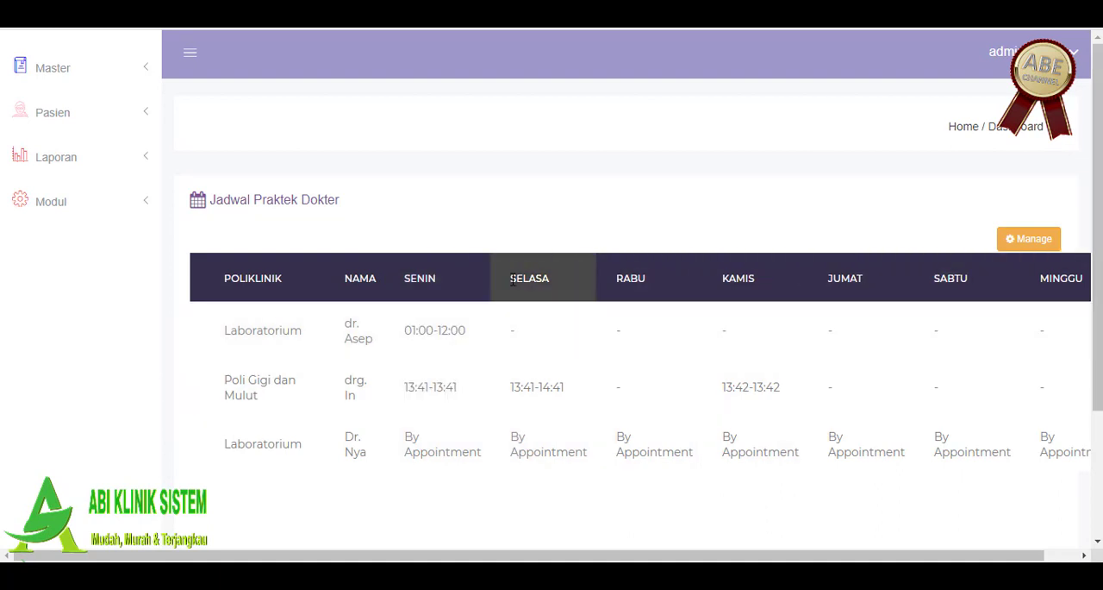
Step: Open the Poliklinik master data and review the listed polyclinics, including the Laboratorium entry
click(59, 69)
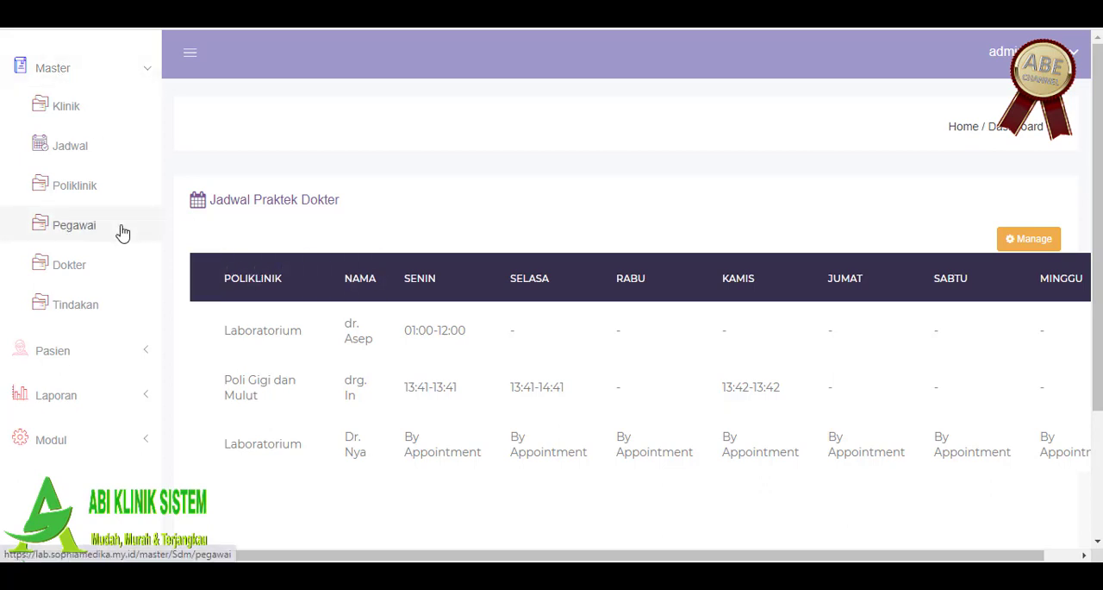
click(67, 188)
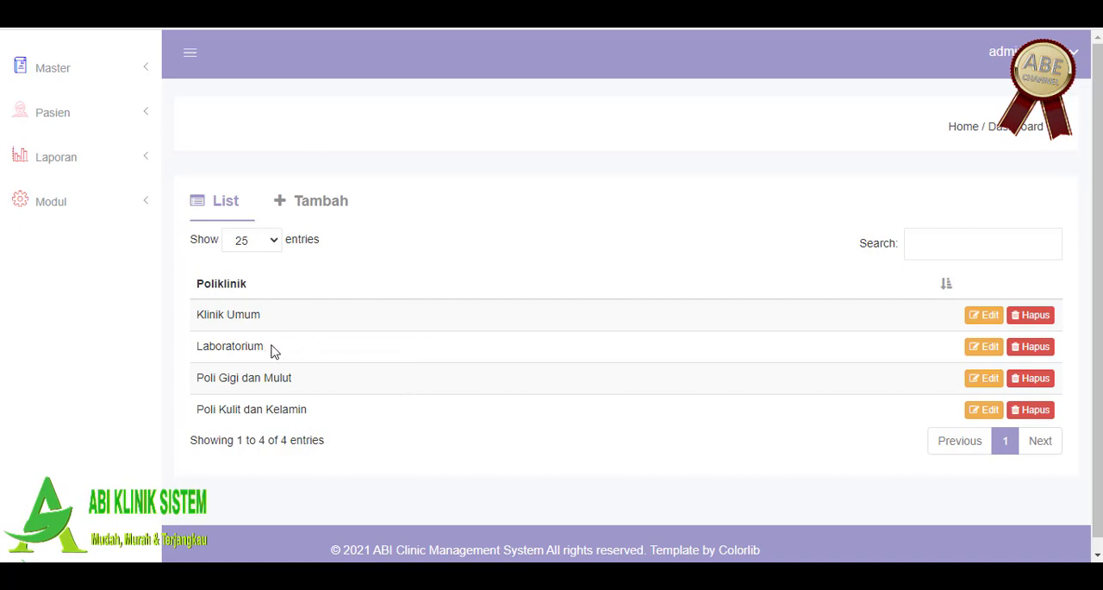
drag(271, 349, 191, 356)
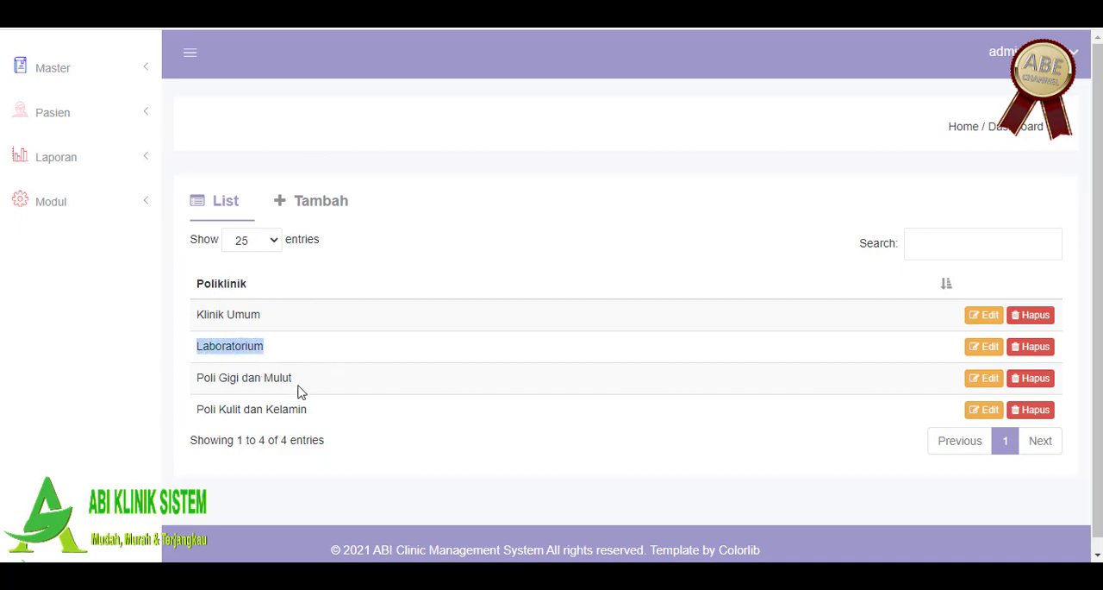
Step: Try to add a new poliklinik named Poli Obgyn, retry saving it, and reset the form
click(306, 198)
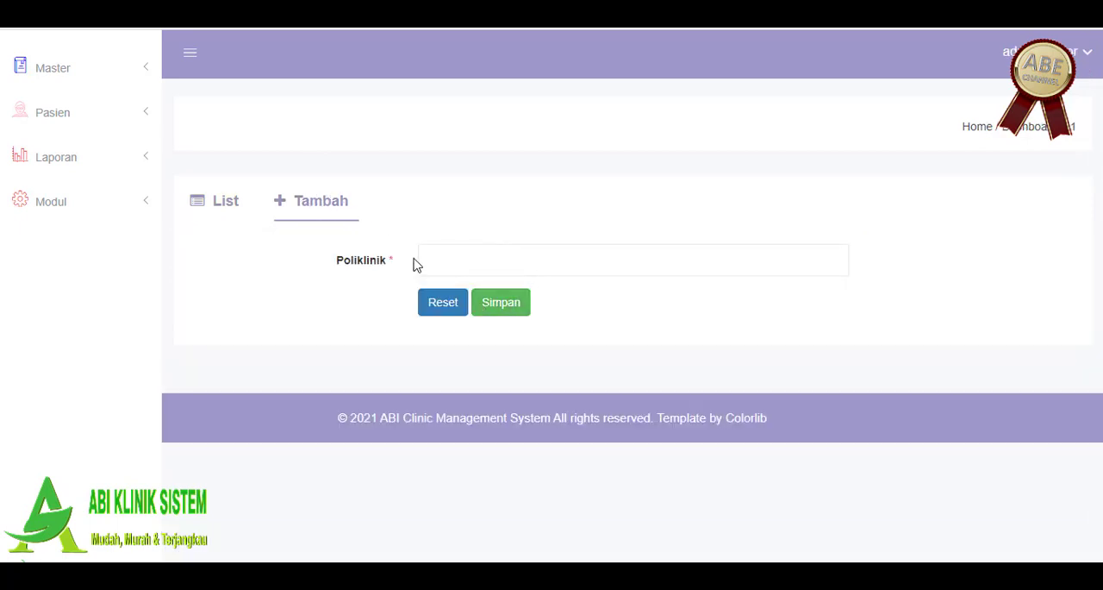
click(569, 258)
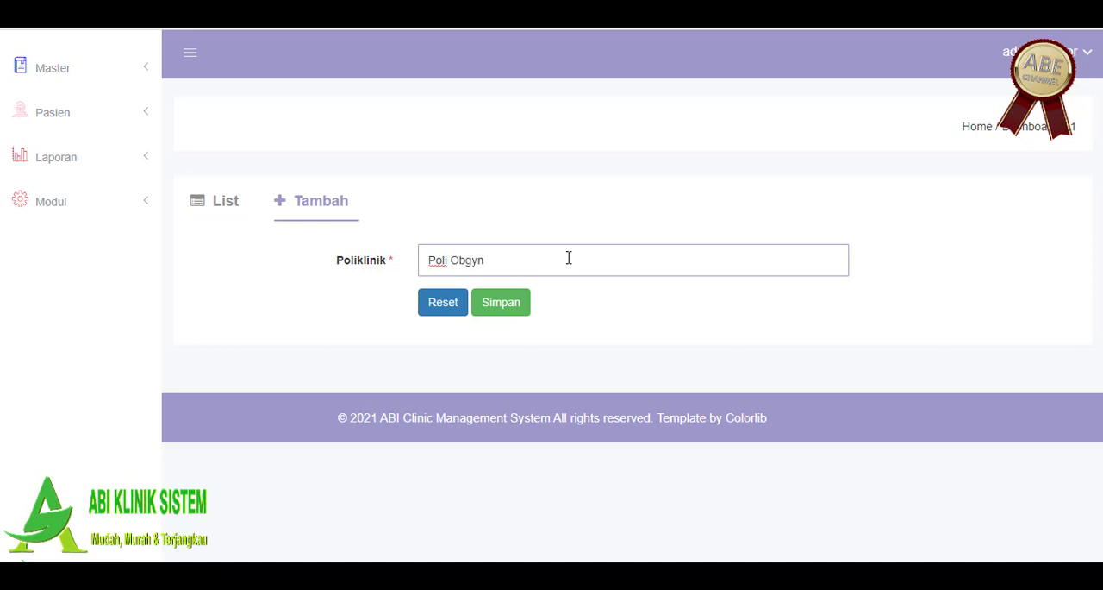
click(517, 304)
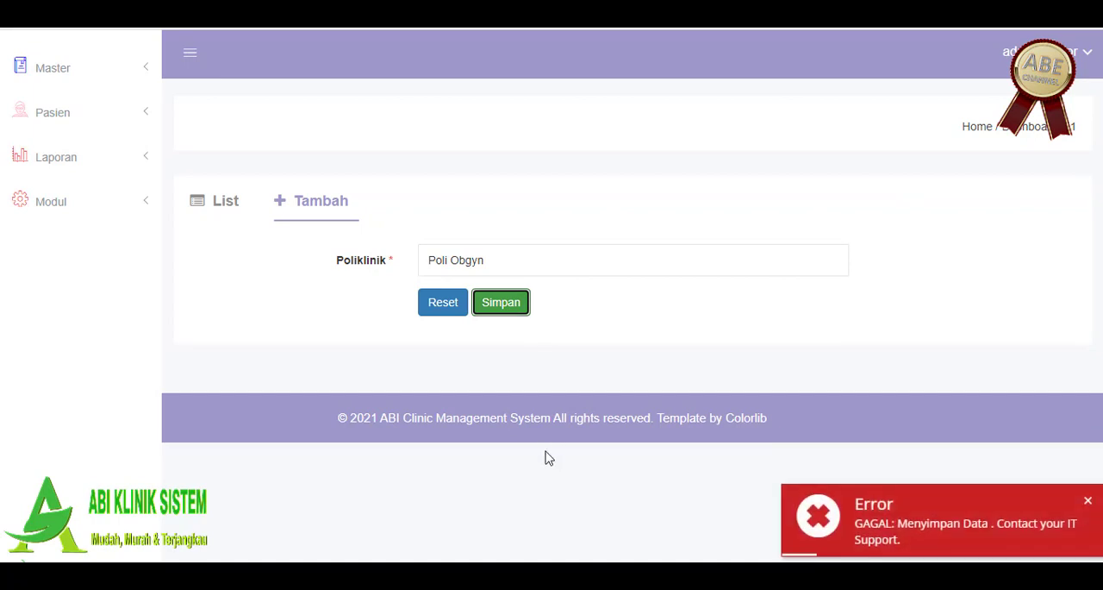
click(497, 259)
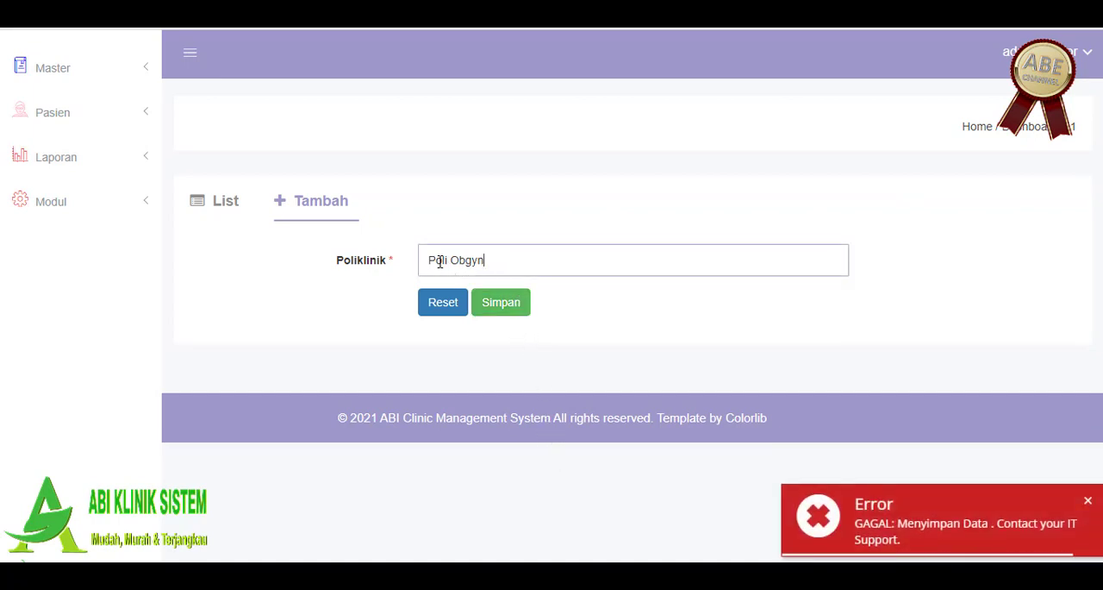
drag(438, 261, 443, 263)
click(486, 312)
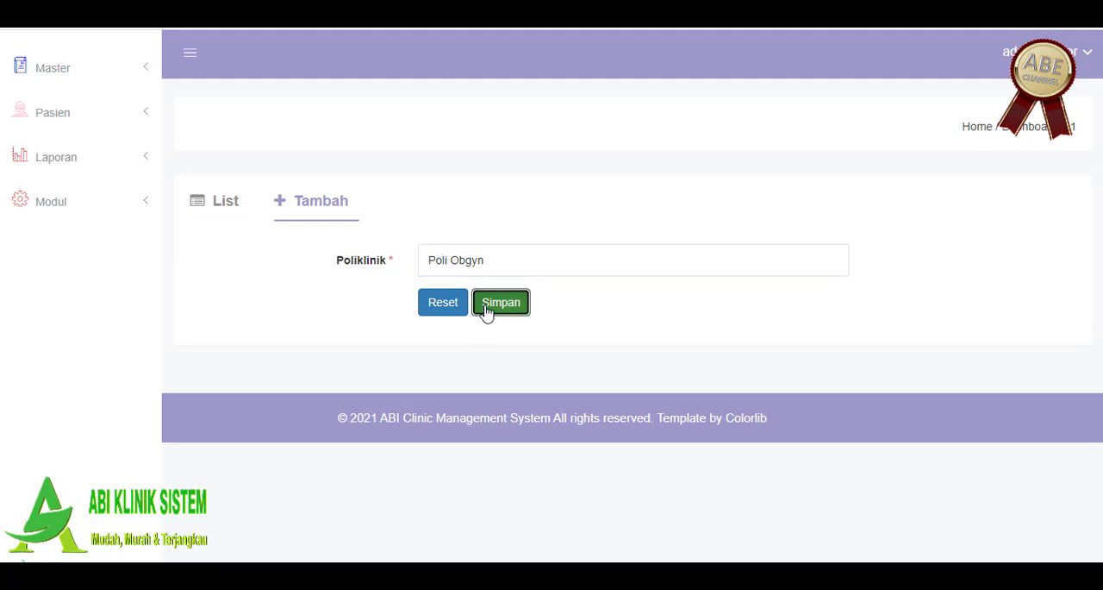
click(460, 260)
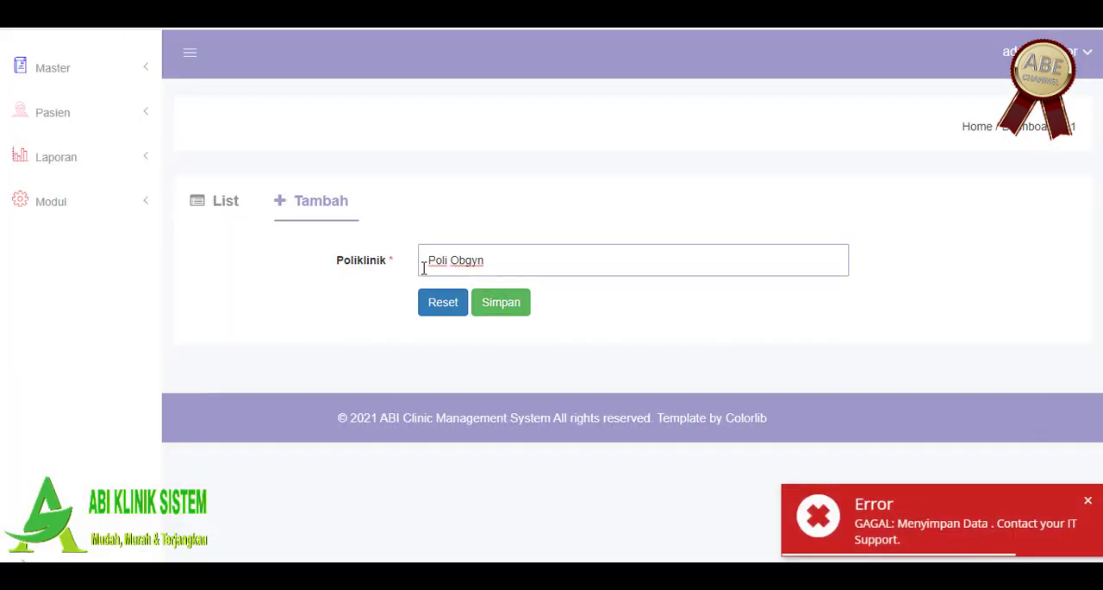
click(954, 505)
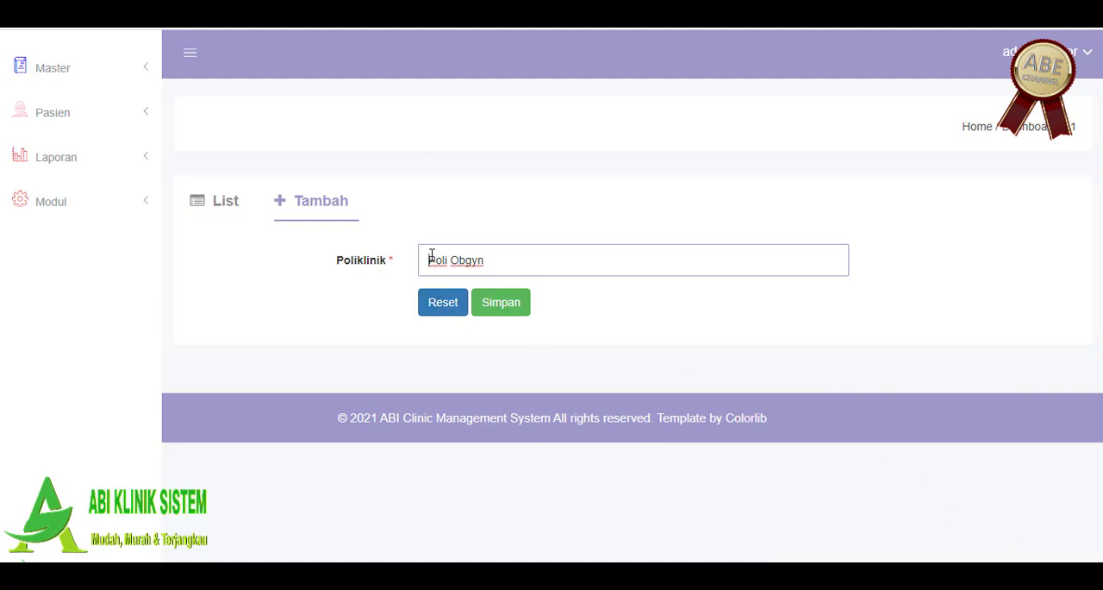
click(438, 301)
Step: Return to the poliklinik list and delete the Poli Kulit dan Kelamin entry
click(224, 200)
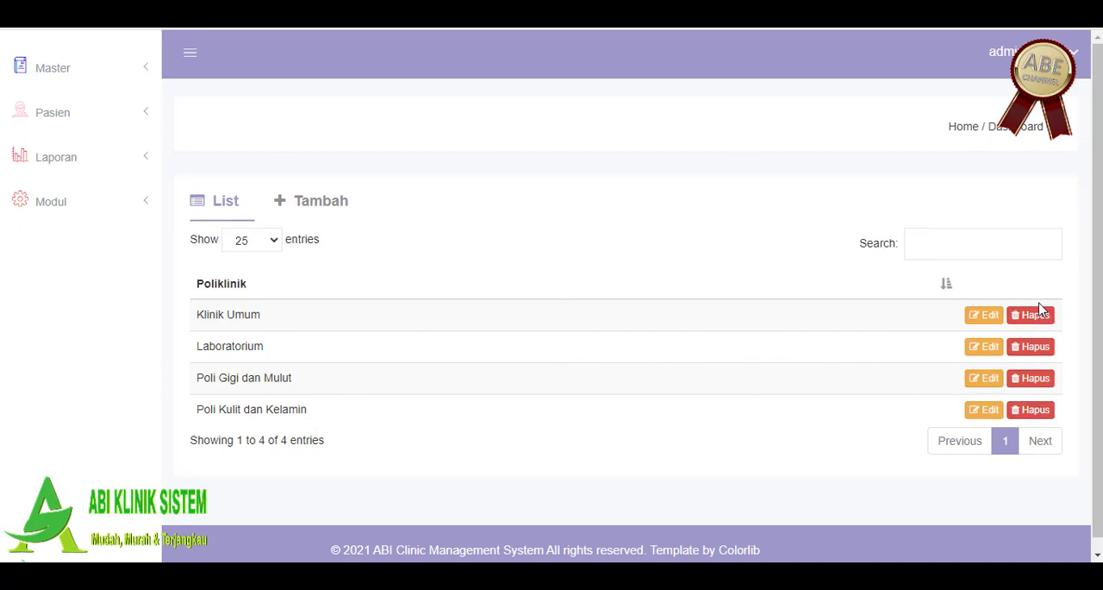
click(1047, 414)
click(741, 240)
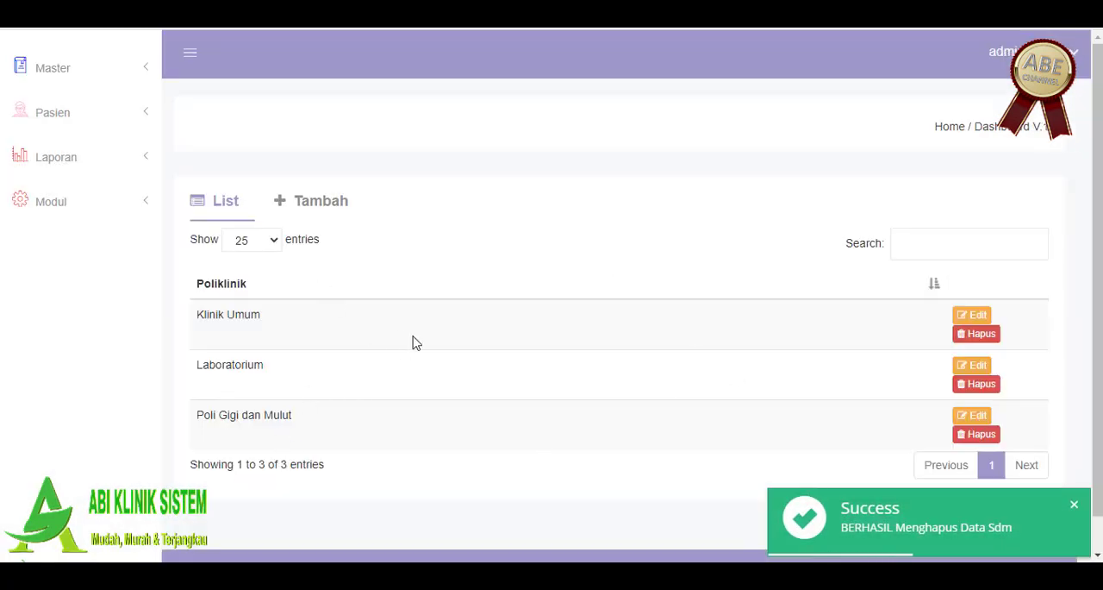
Step: Rename the Poli Gigi dan Mulut entry as Poli Gigi dan Mulut bedah and check it in the list
click(973, 418)
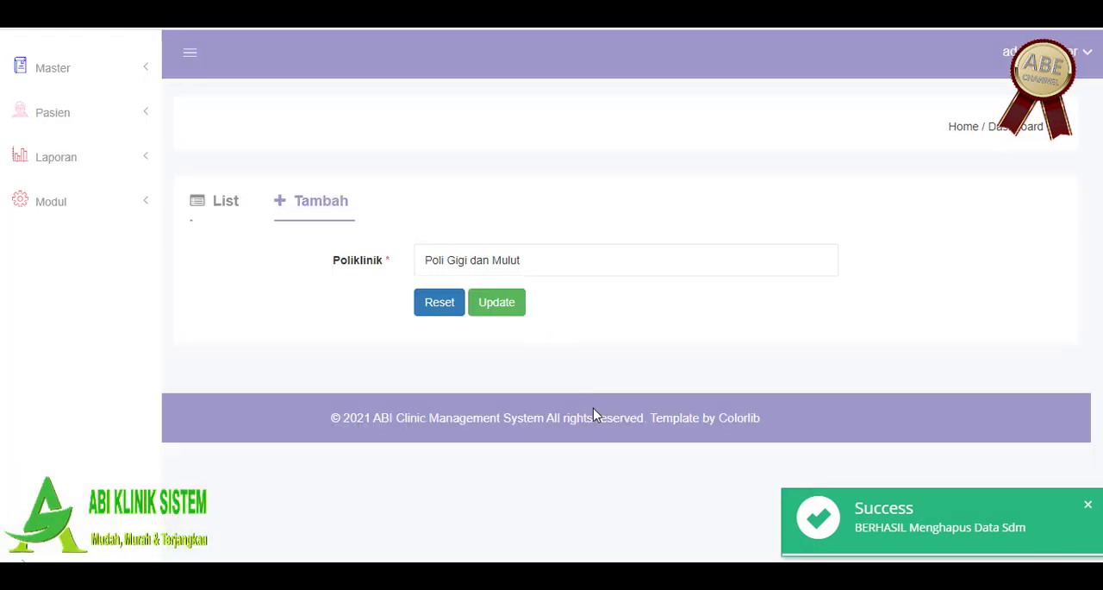
click(533, 273)
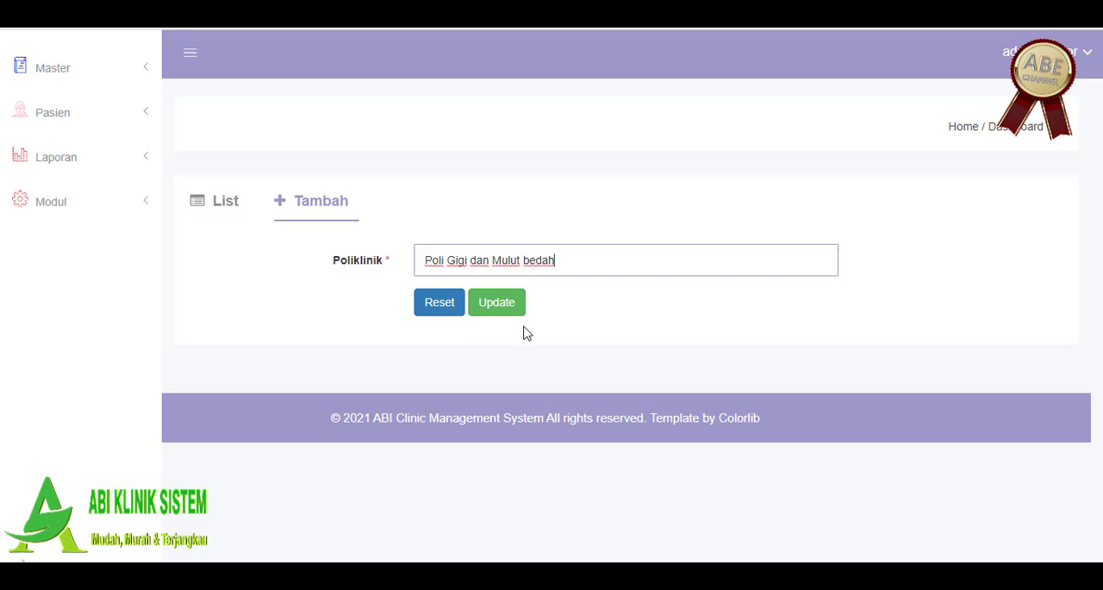
click(481, 302)
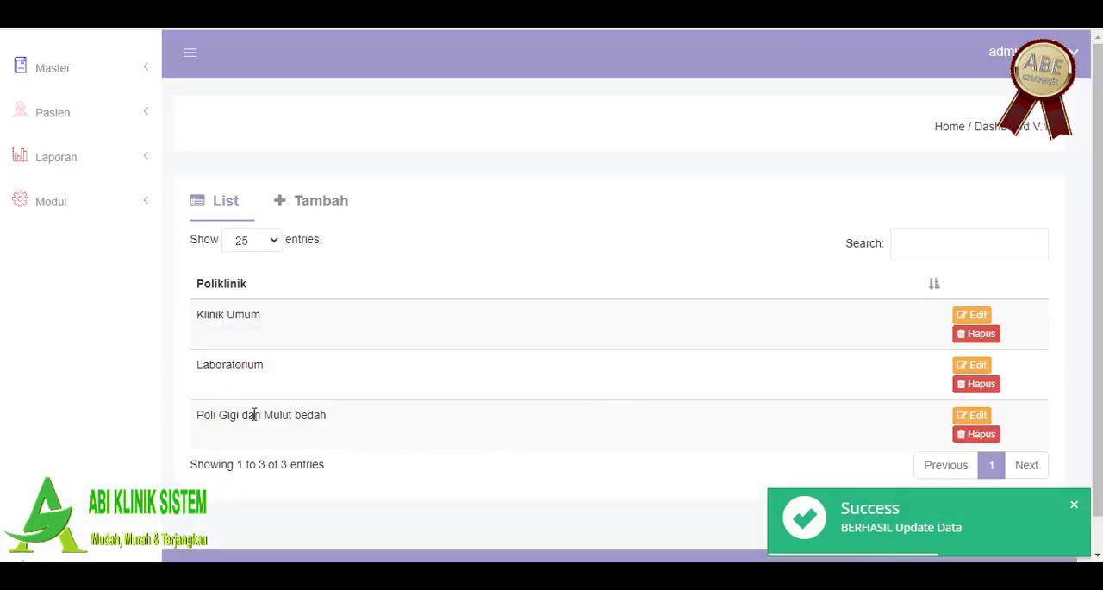
drag(263, 415, 330, 411)
click(376, 412)
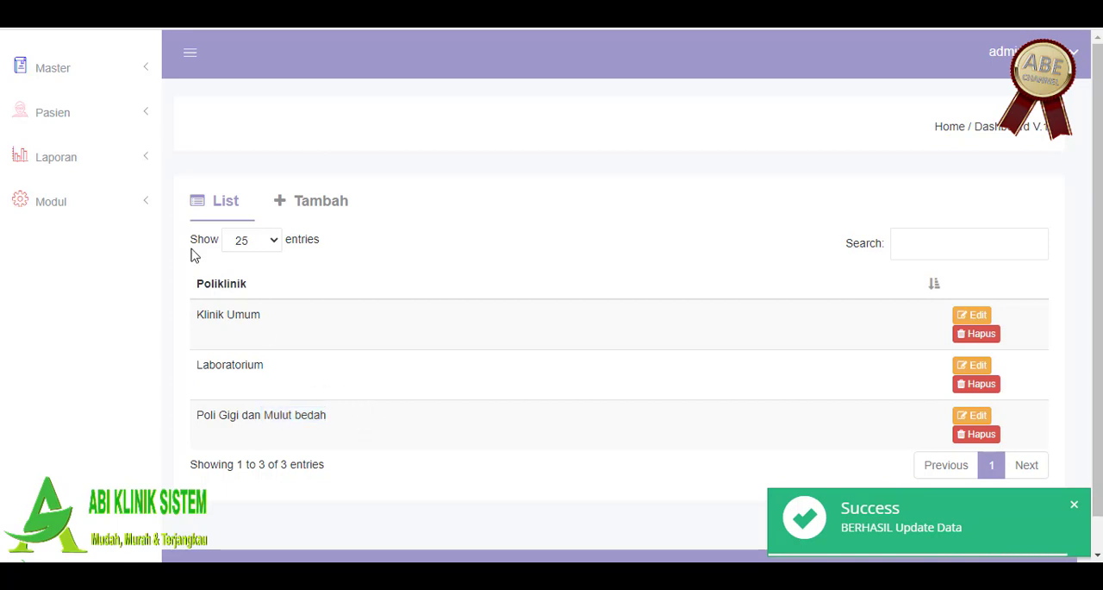
Step: Open the Pegawai master data and review the employees' usernames and roles
click(62, 69)
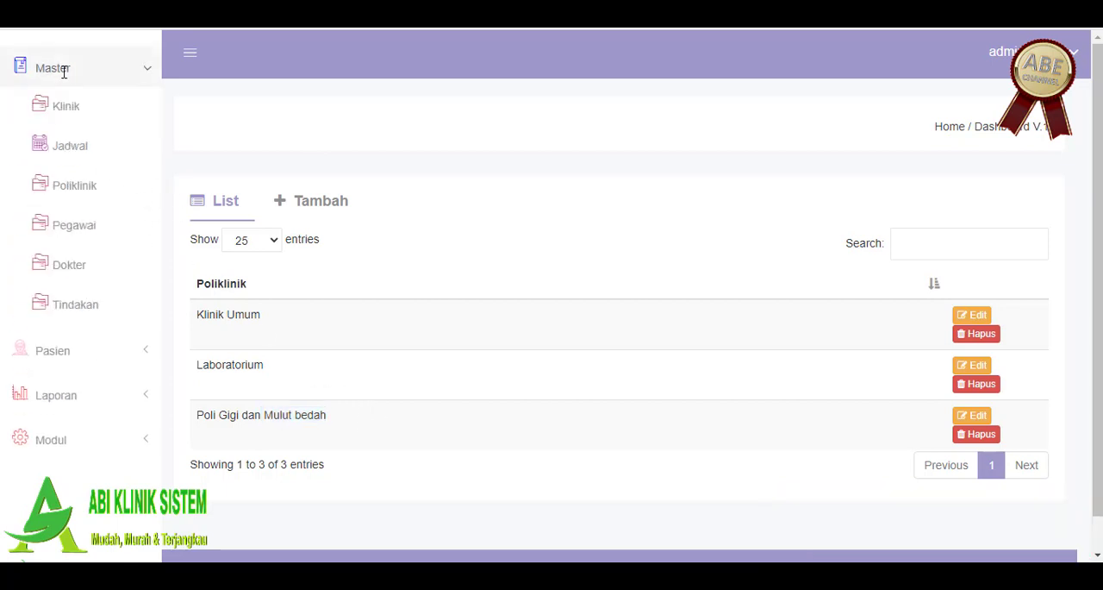
click(99, 232)
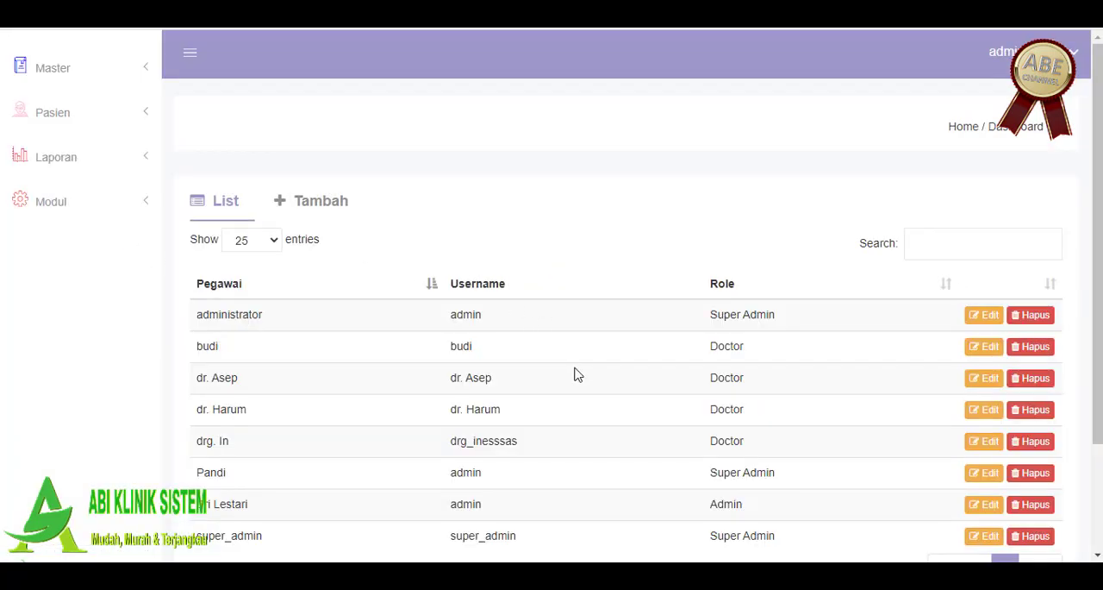
scroll(577, 374, down, 1)
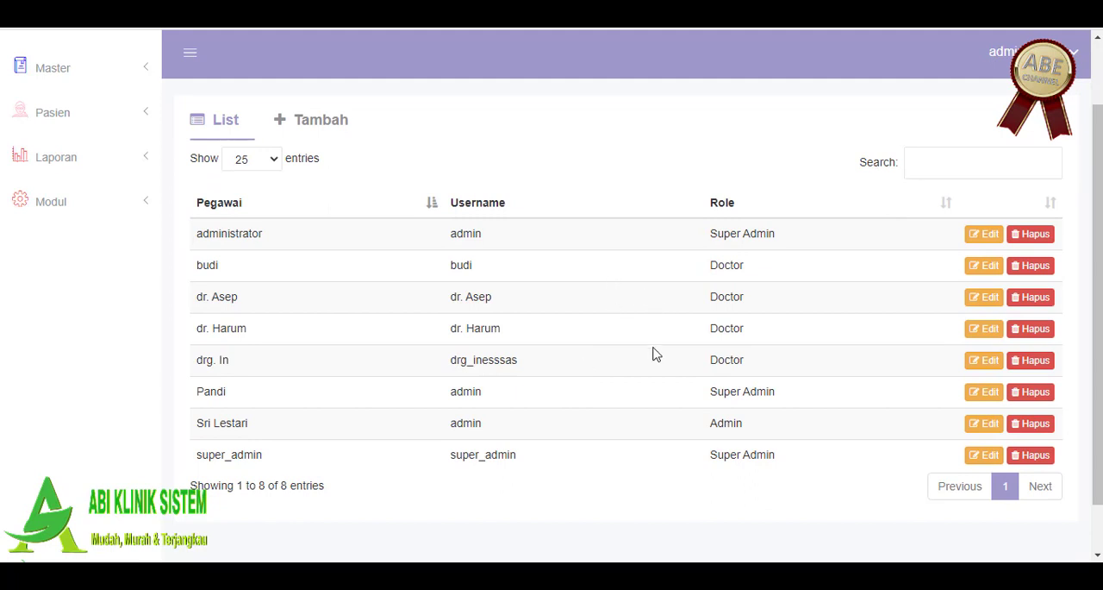
Step: Start a new employee record with Nama Pegawai Radiologi and Kelamin Laki-Laki
click(308, 118)
click(508, 179)
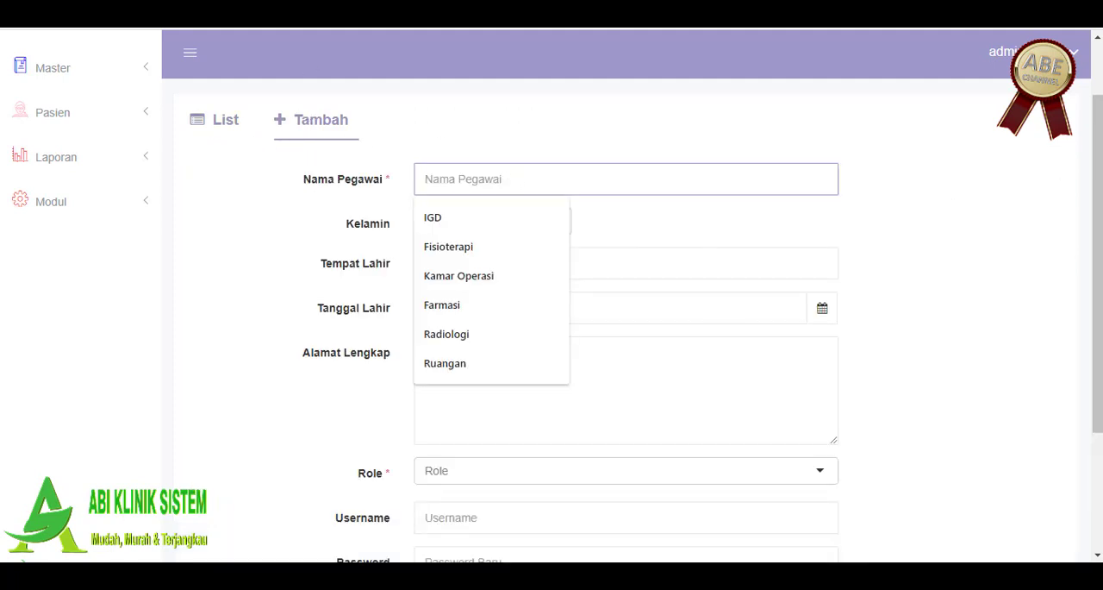
click(488, 335)
click(450, 225)
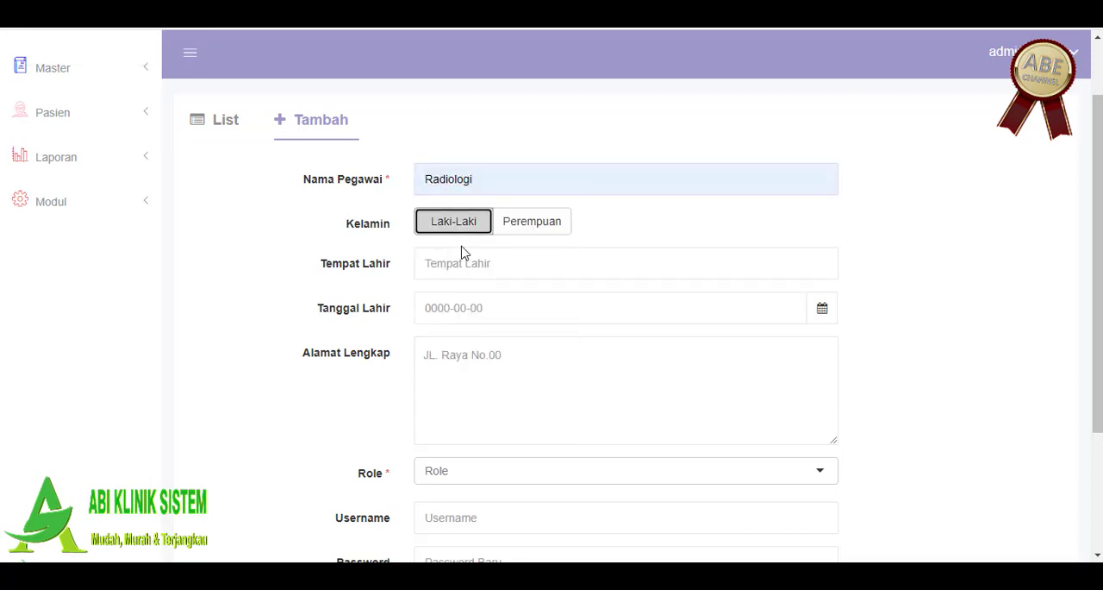
Step: Enter jakarta as the employee's Tempat Lahir and fill in the date of birth
click(516, 268)
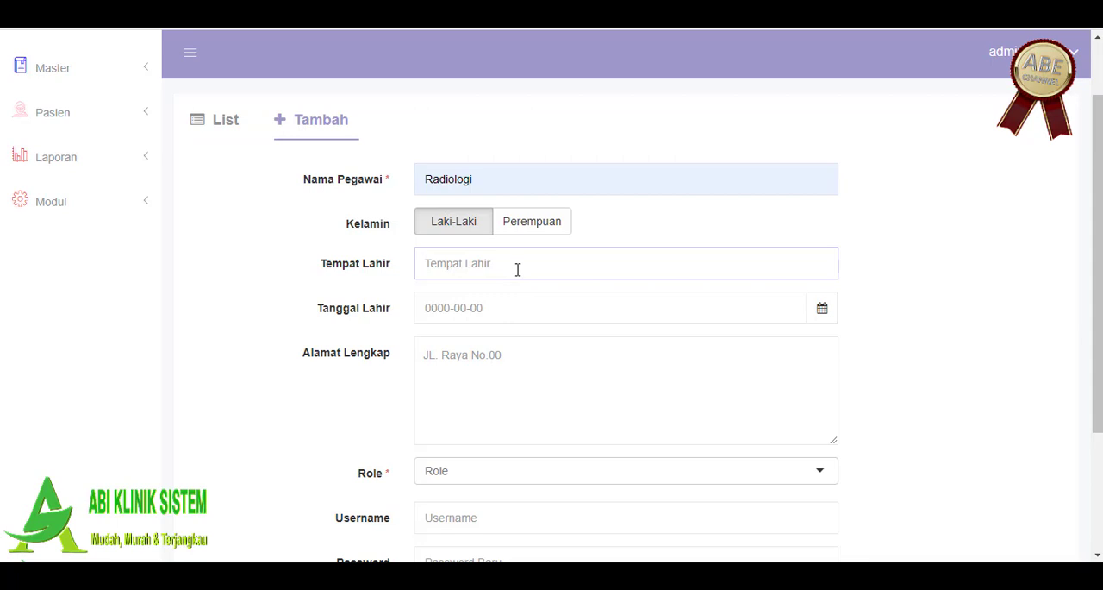
text(jakarta)
click(525, 307)
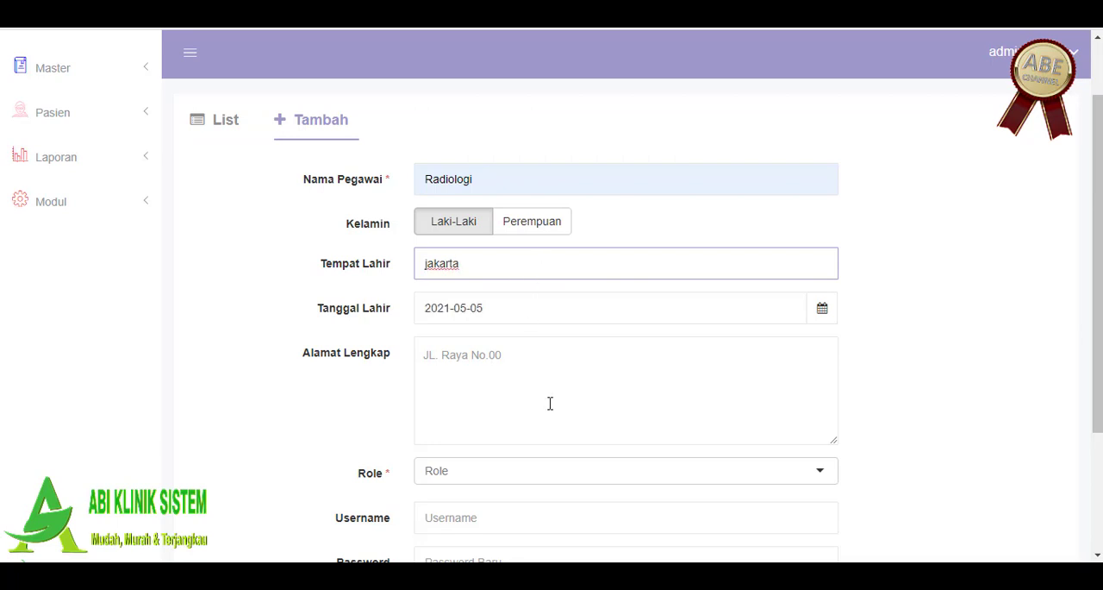
click(968, 320)
Step: Set the new employee's Role to Doctor
scroll(968, 319, down, 3)
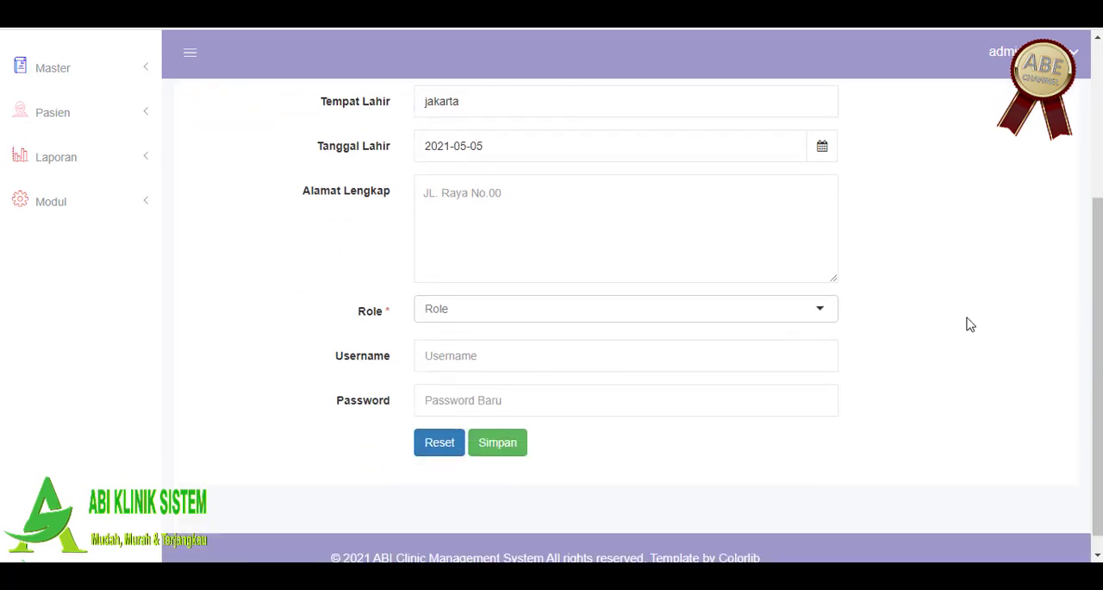
click(515, 284)
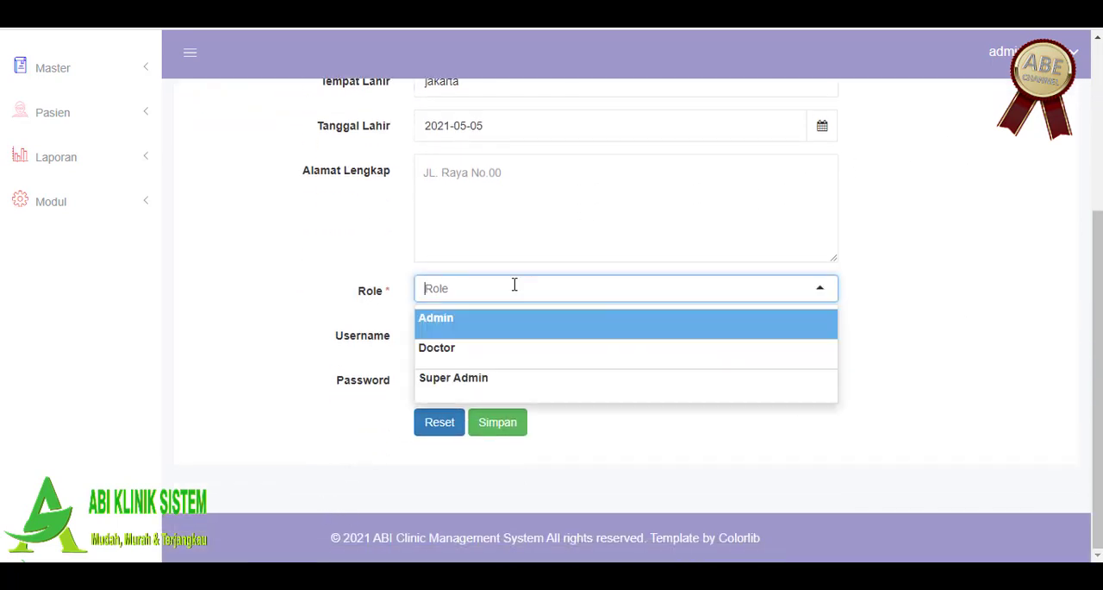
click(487, 354)
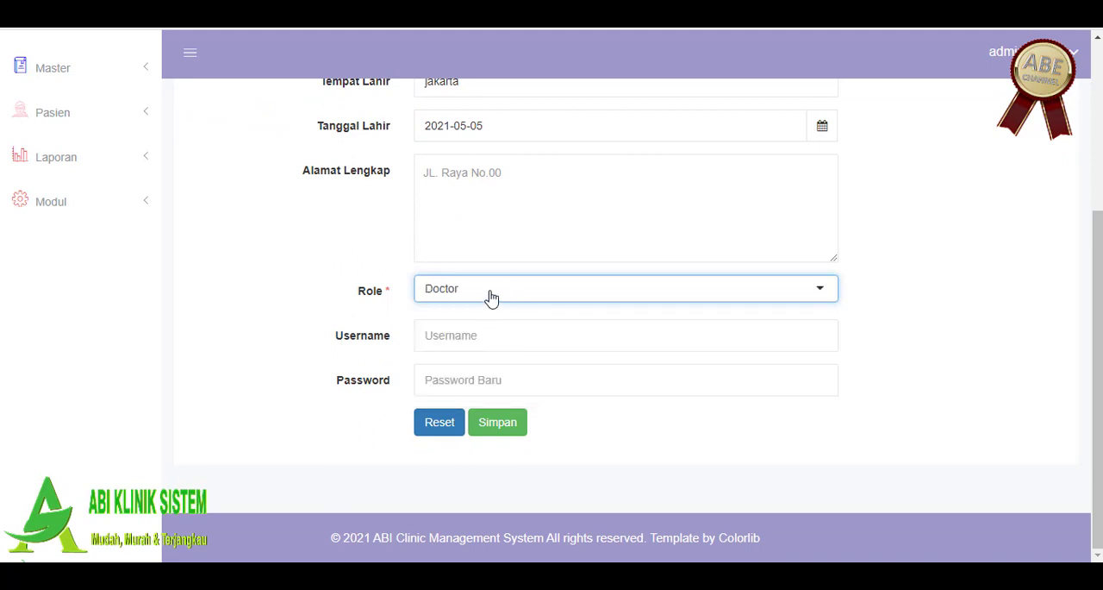
Step: Demonstrate the Role choices by switching the new employee between Admin and Doctor, ending on Doctor
click(491, 293)
click(488, 317)
click(493, 293)
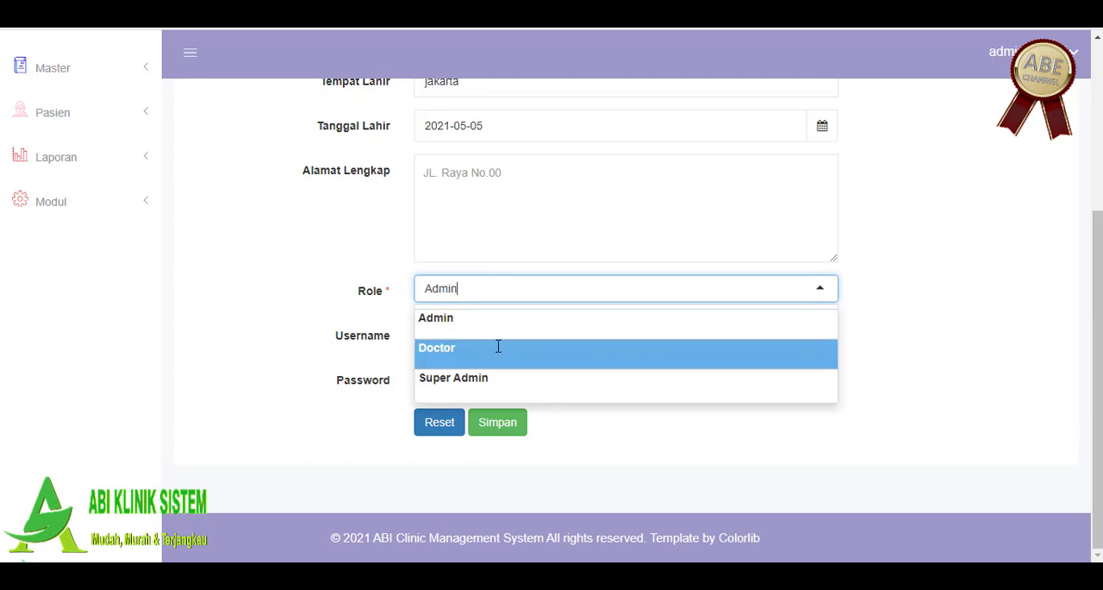
click(498, 346)
click(500, 288)
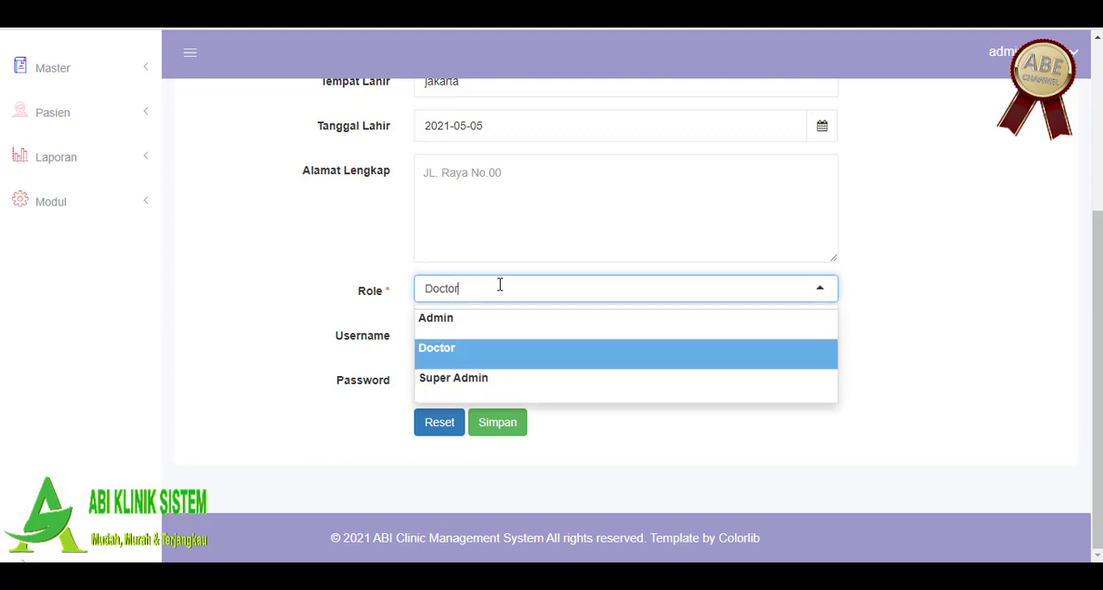
click(474, 342)
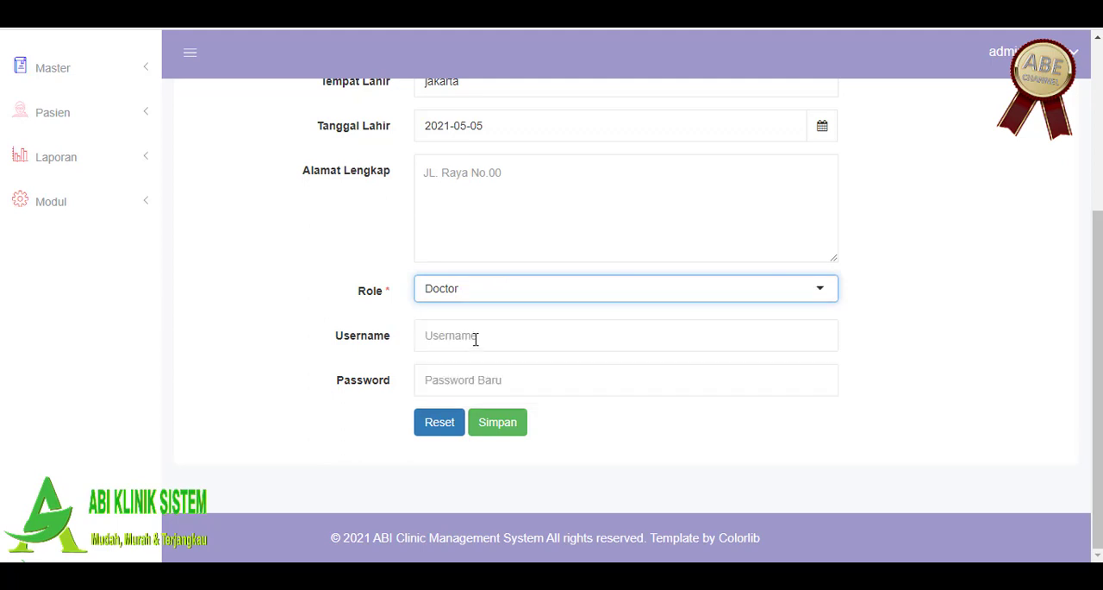
click(488, 289)
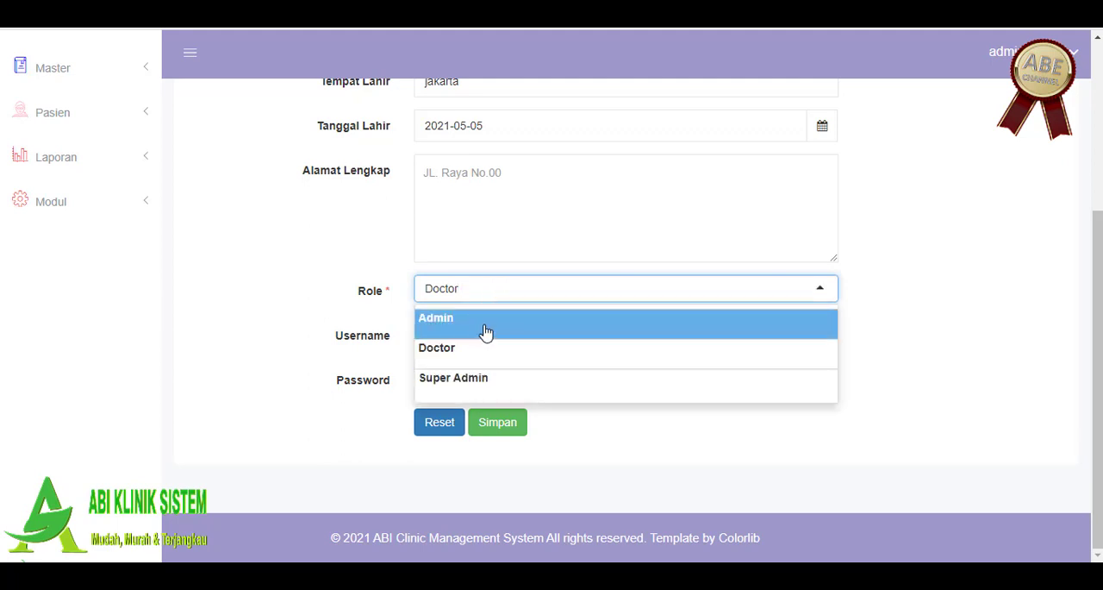
click(486, 332)
click(497, 292)
click(509, 347)
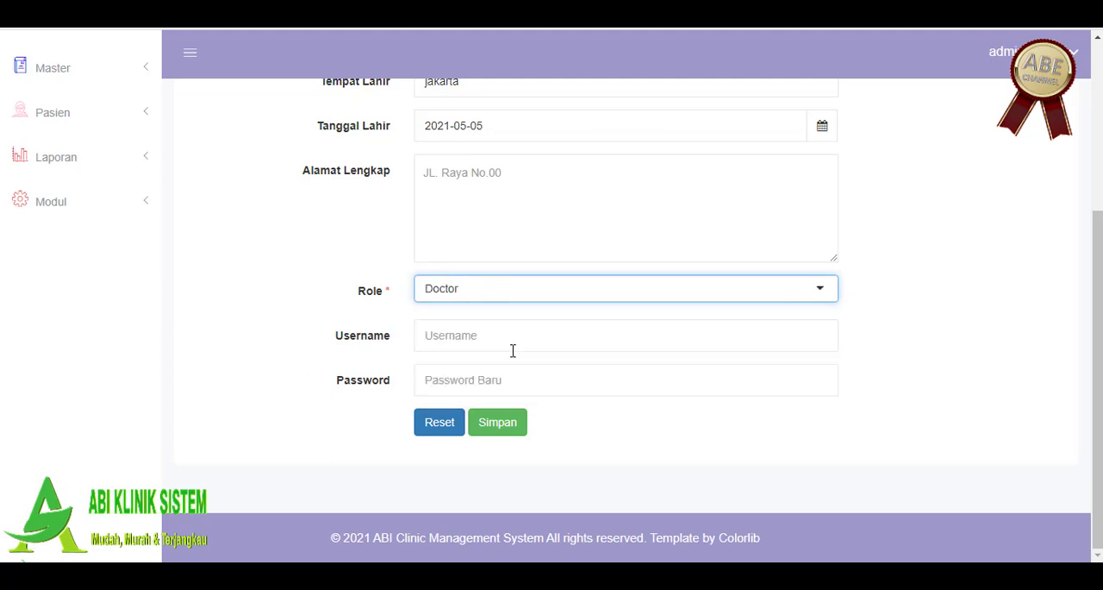
Step: Replace the Nama Pegawai of the new employee with "dr. laboratorium"
scroll(513, 350, up, 3)
click(425, 259)
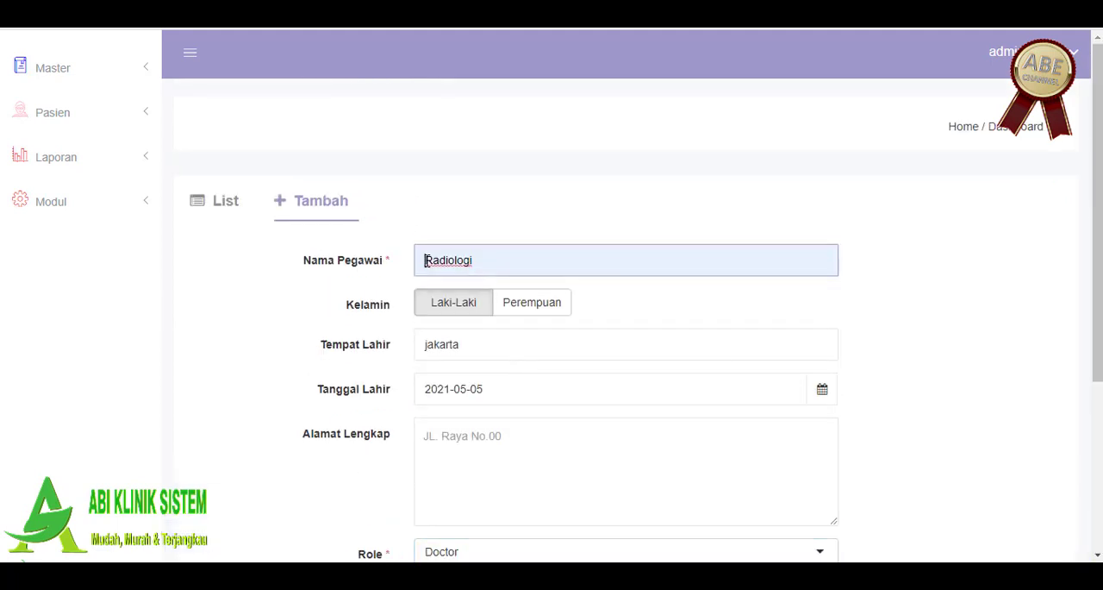
key(Delete)
key(Delete)
key(Delete)
key(Delete)
key(Delete)
key(Delete)
key(Delete)
key(Delete)
key(Delete)
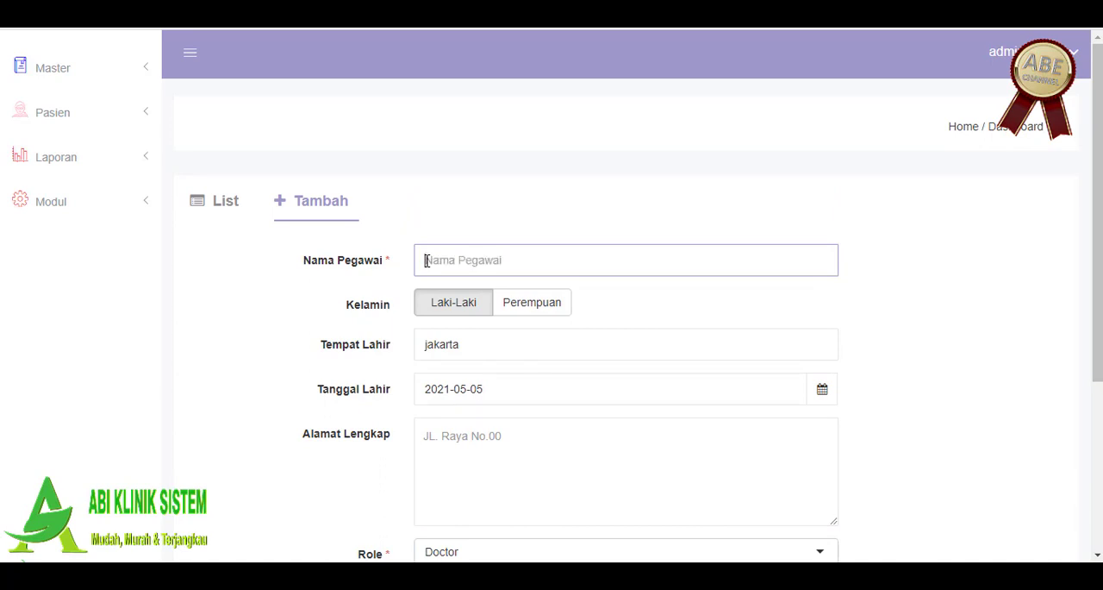
text(dr. laboratorium)
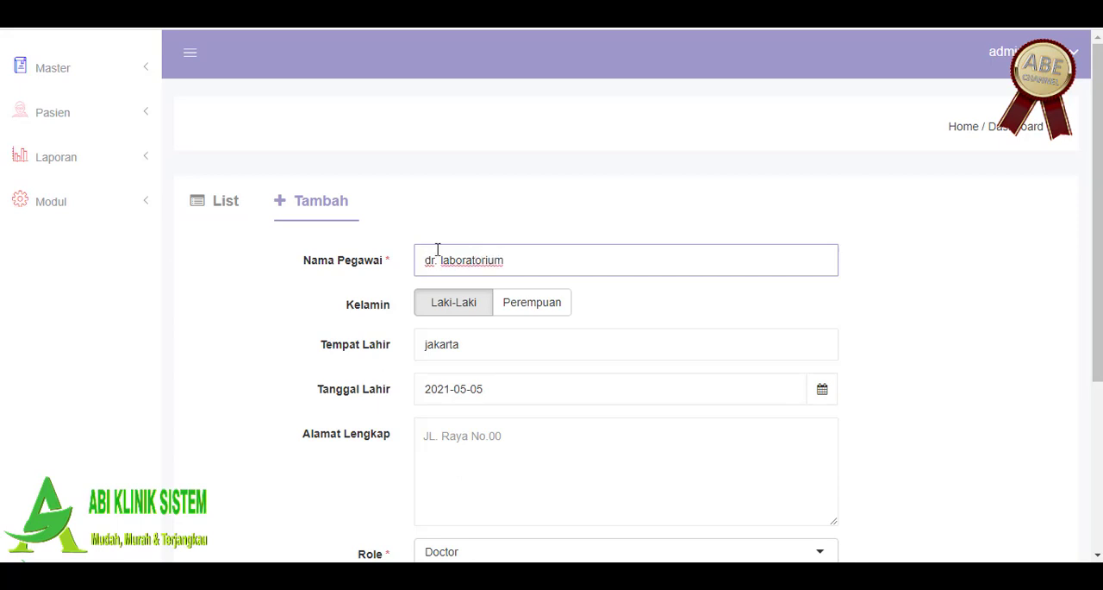
scroll(601, 352, down, 1)
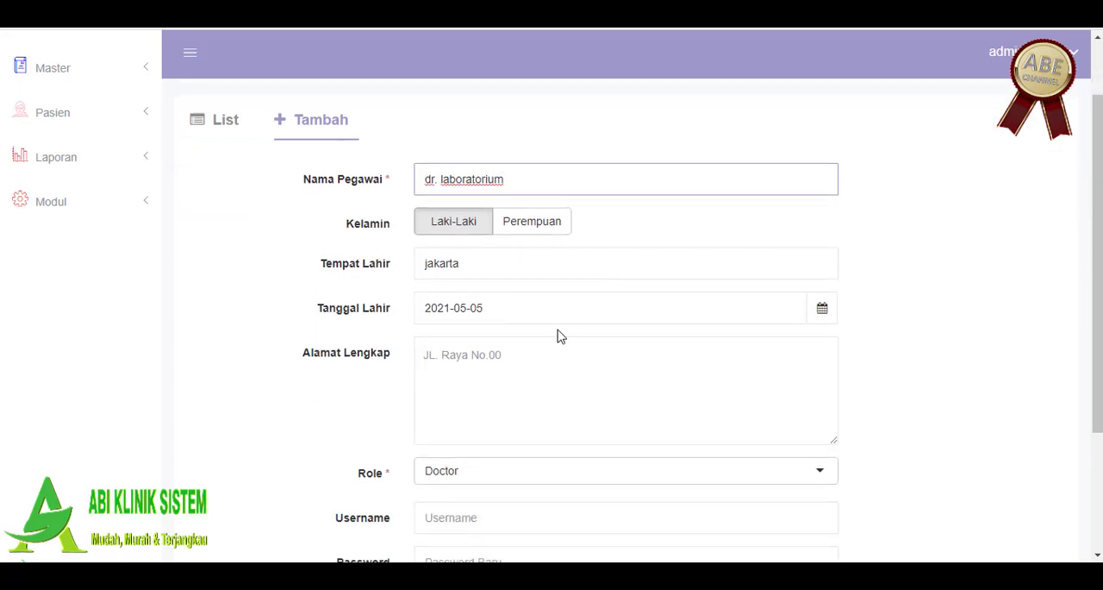
Step: Save the new employee dr. laboratorium without a username or password and locate the entry in the employee list
scroll(556, 336, down, 2)
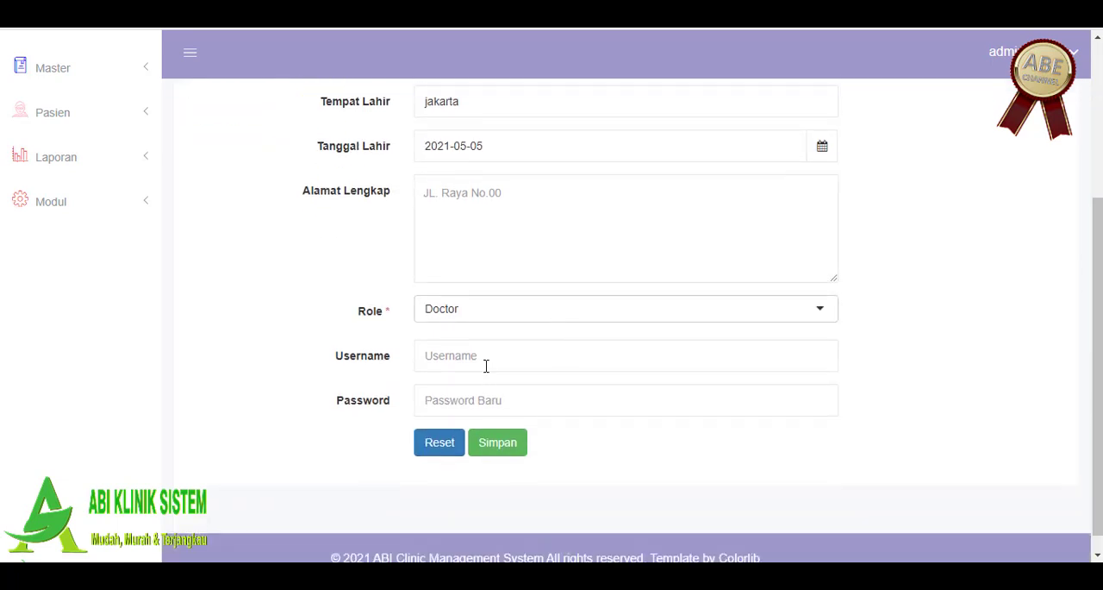
click(486, 365)
click(511, 443)
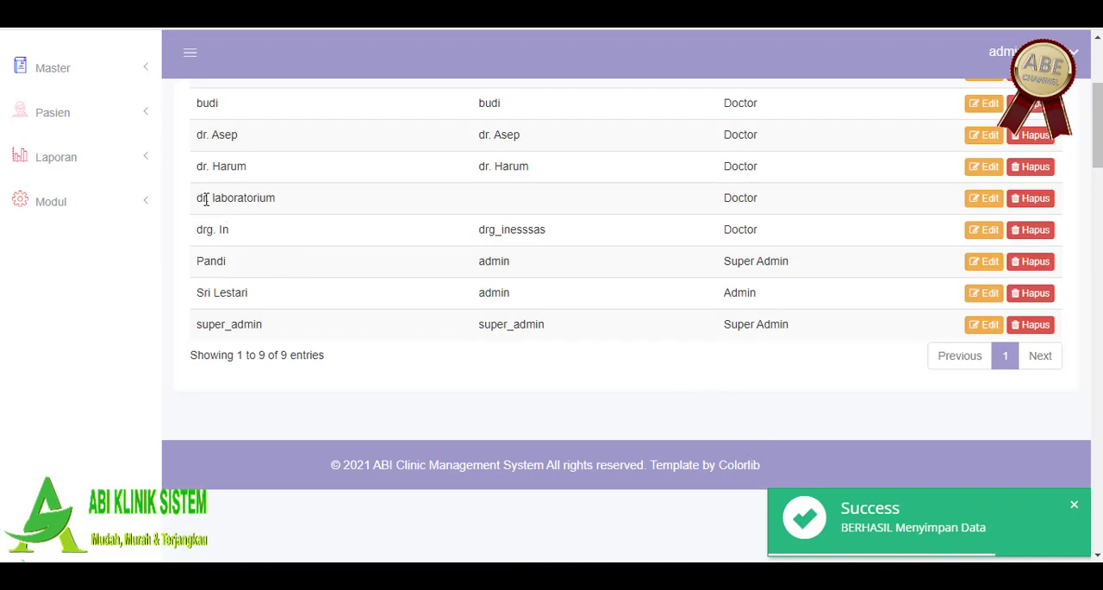
drag(205, 197, 277, 198)
scroll(446, 222, up, 1)
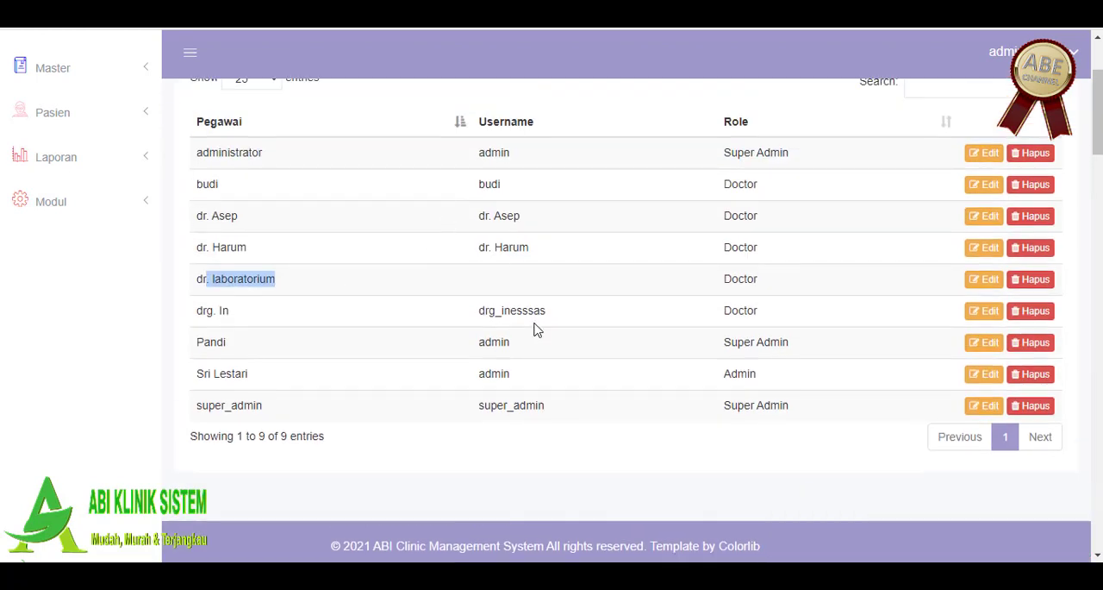
click(551, 270)
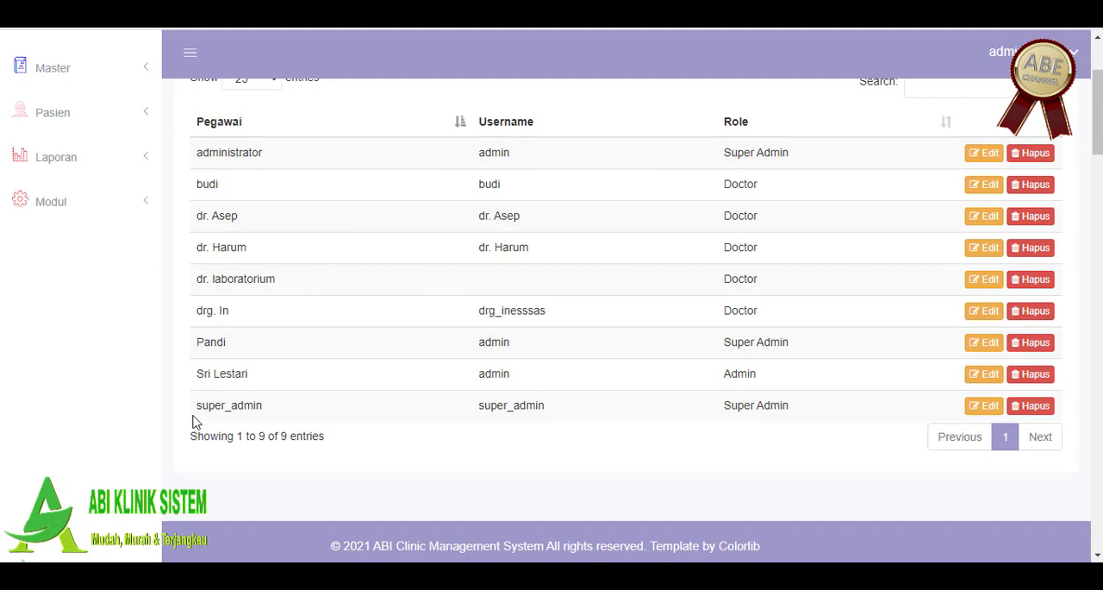
Step: Open the dr. laboratorium employee record for editing and examine its Username and Password fields
click(985, 278)
scroll(431, 345, down, 2)
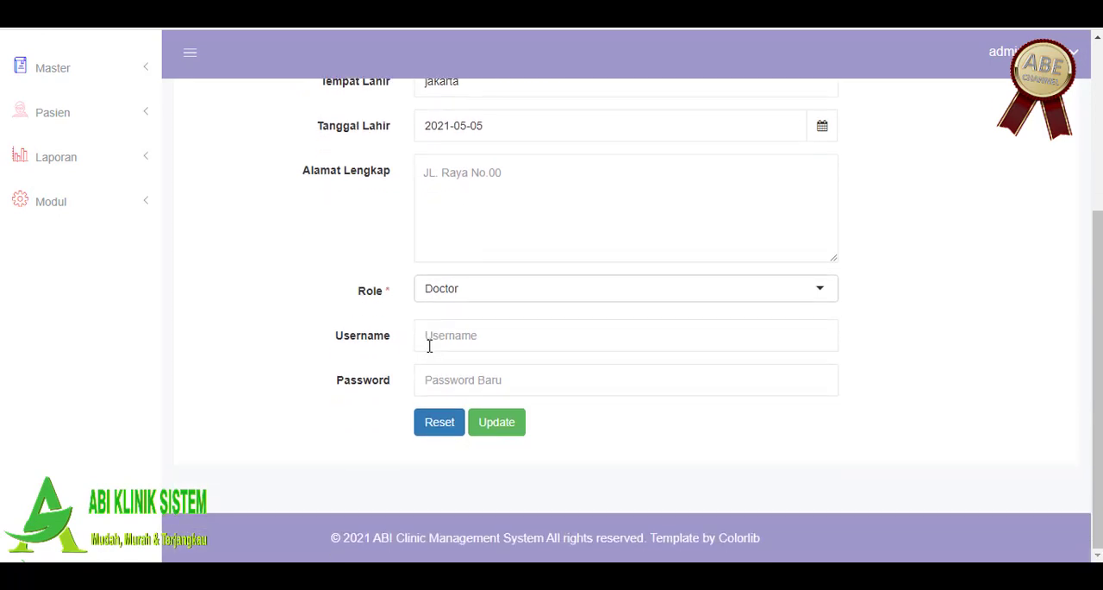
click(448, 327)
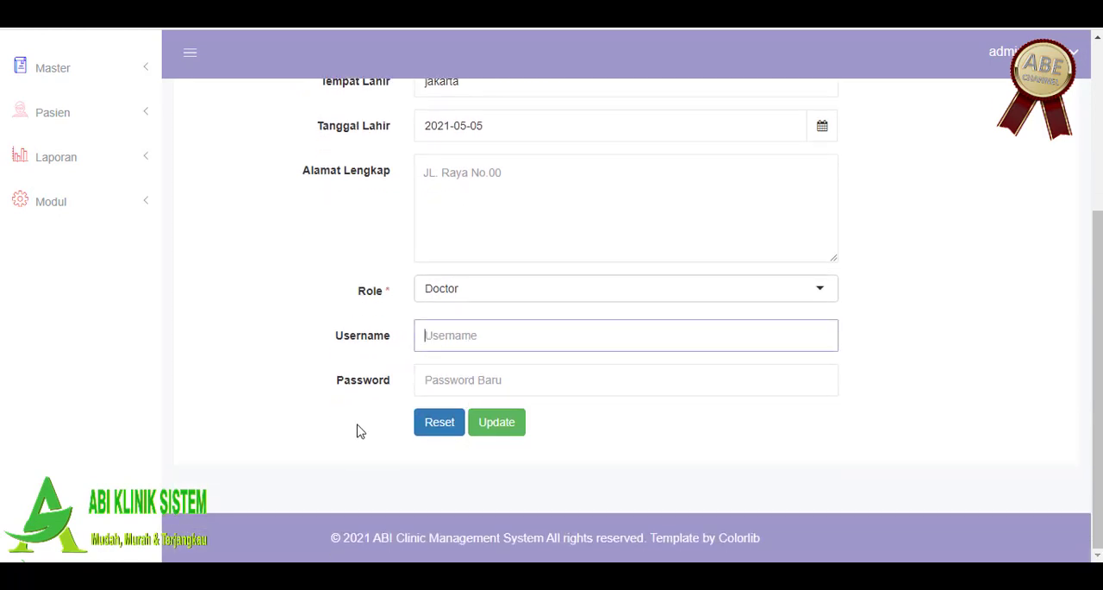
scroll(238, 388, up, 3)
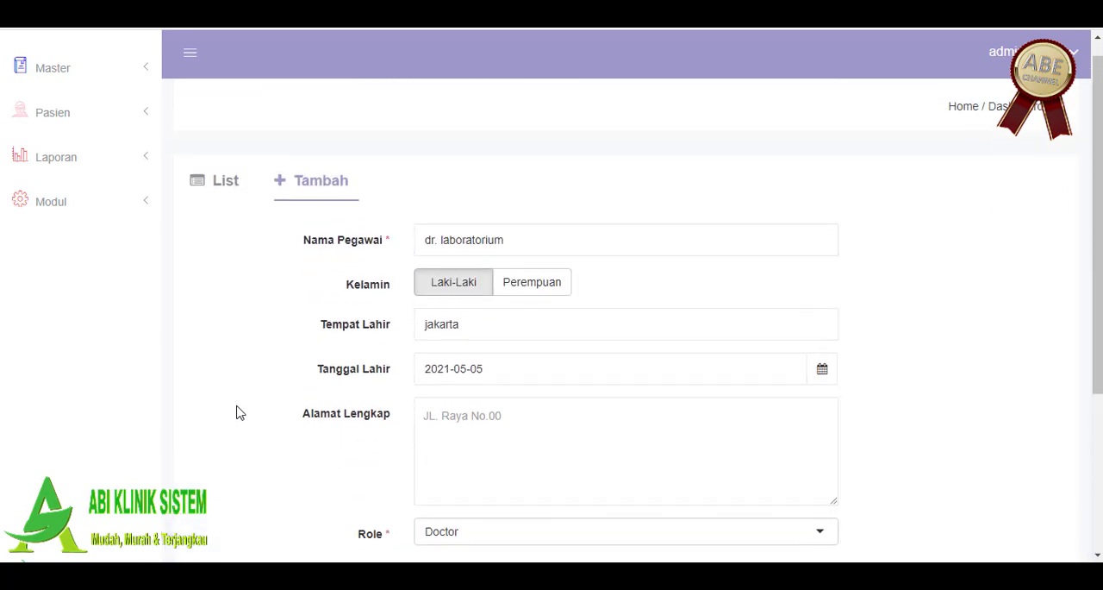
Step: Add dr. laboratorium to the Dokter master data with the Laboratorium polyclinic, save, and check the new entry in the list
click(60, 68)
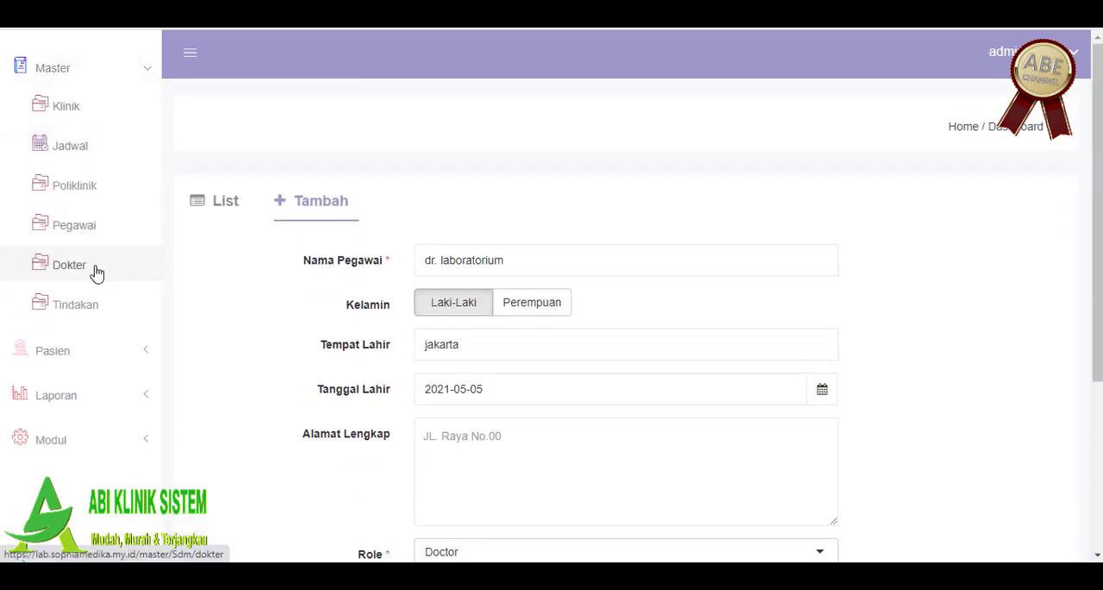
click(95, 271)
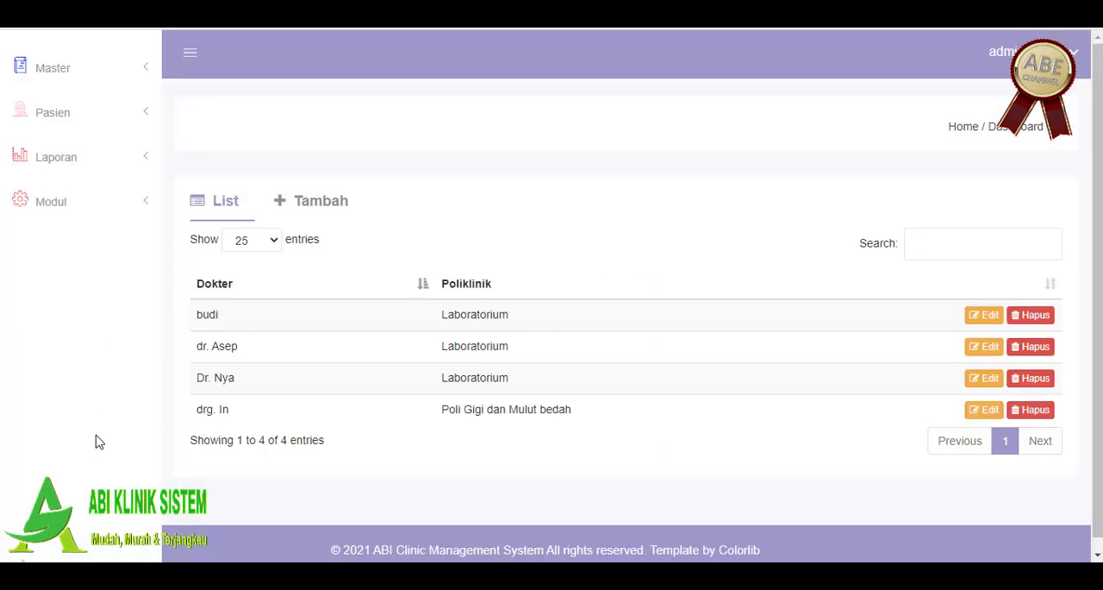
click(306, 198)
click(461, 260)
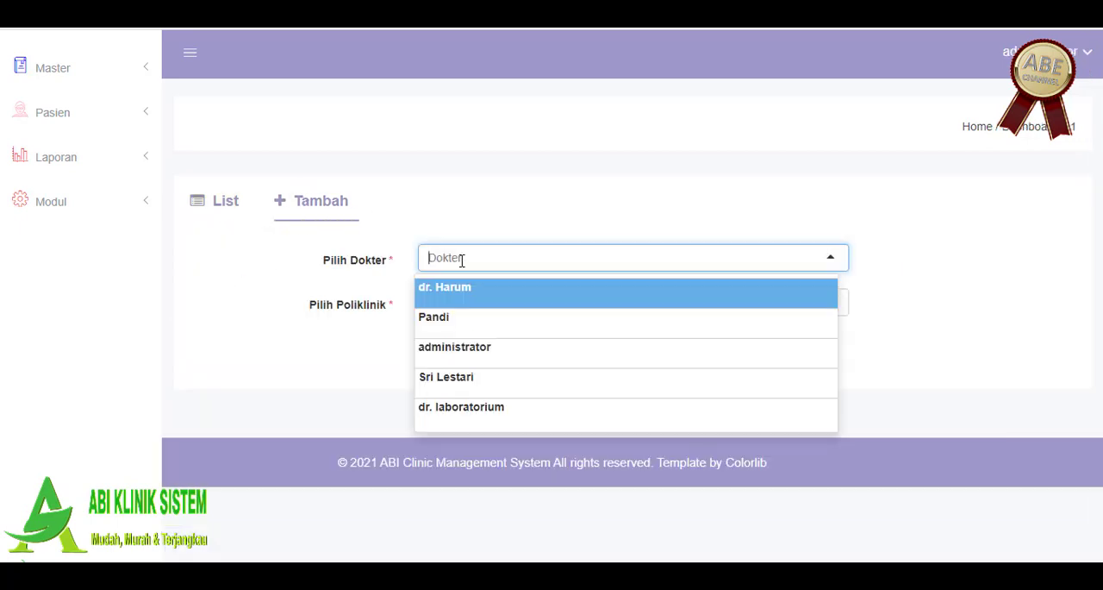
click(495, 421)
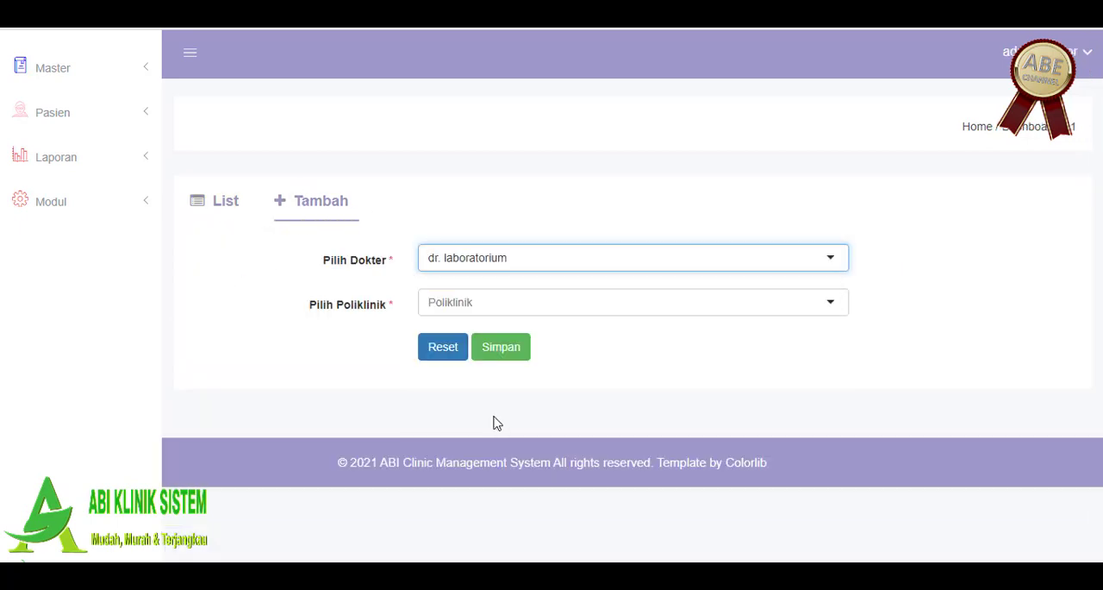
click(498, 302)
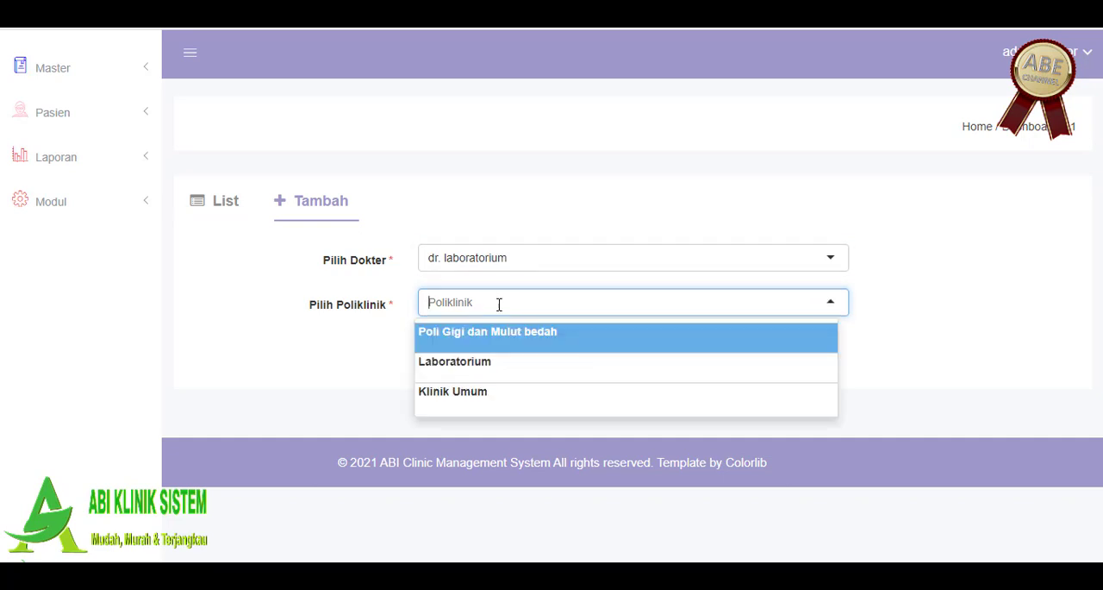
click(488, 366)
click(515, 360)
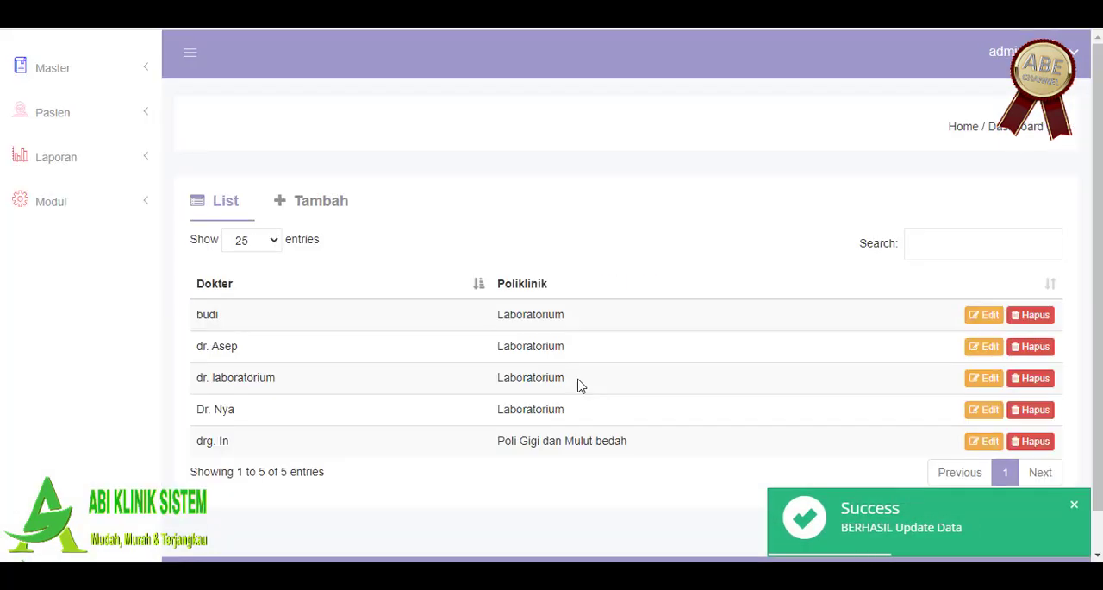
scroll(577, 384, down, 1)
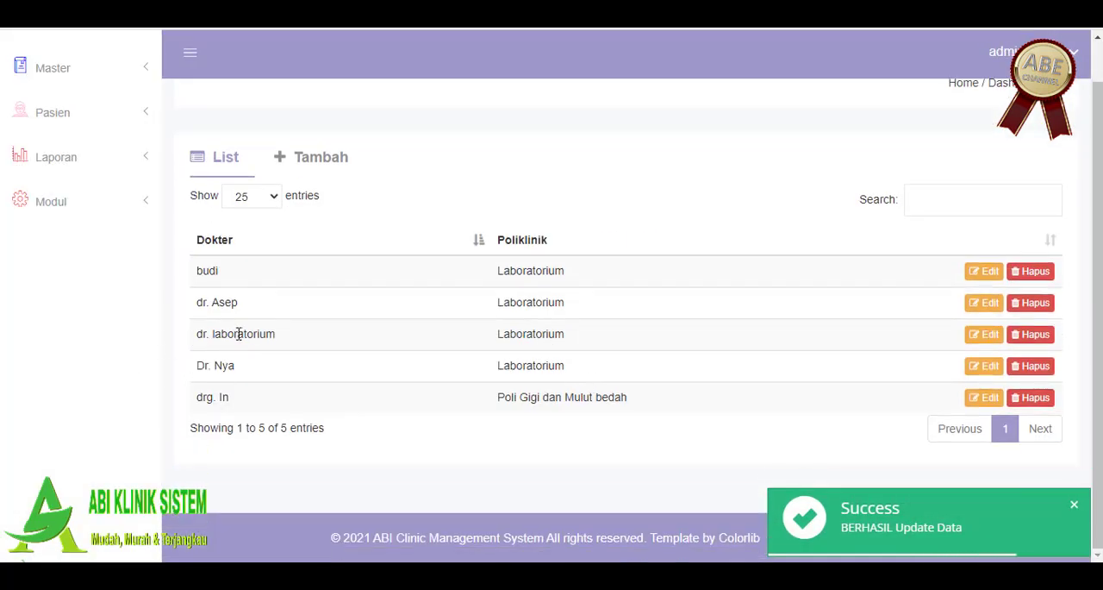
drag(239, 334, 320, 333)
drag(515, 334, 554, 339)
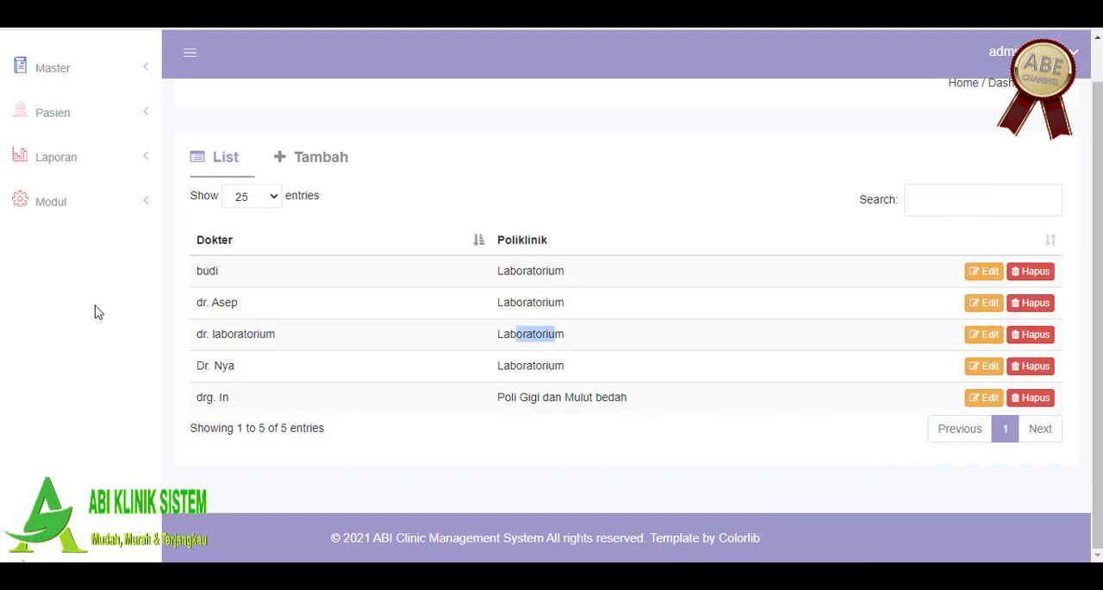
Step: Open the Tindakan master data and review the procedures and their prices
scroll(110, 228, up, 1)
click(71, 68)
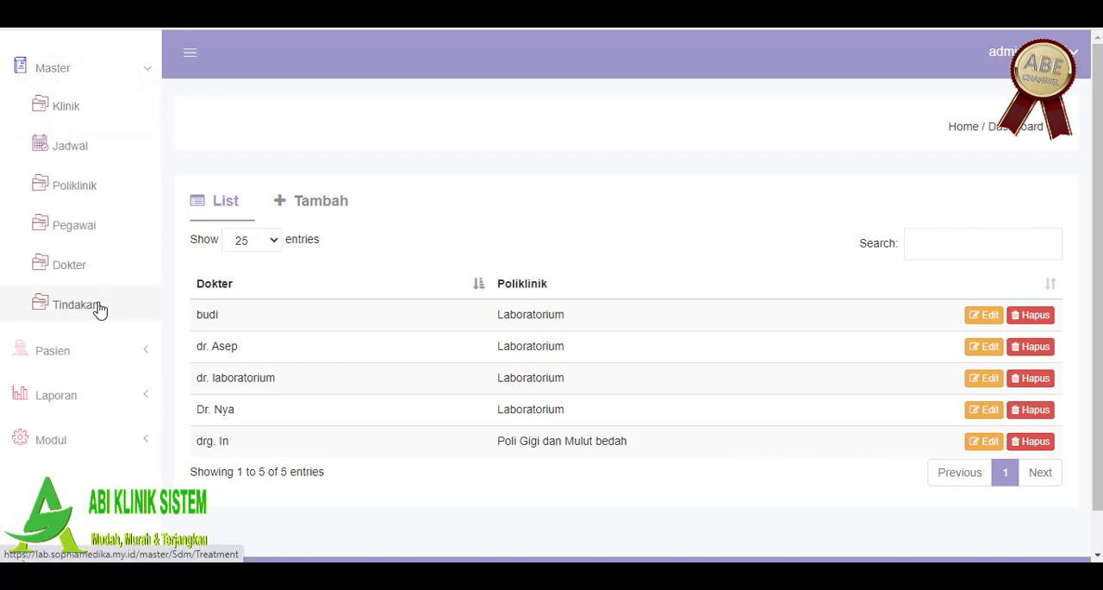
click(99, 309)
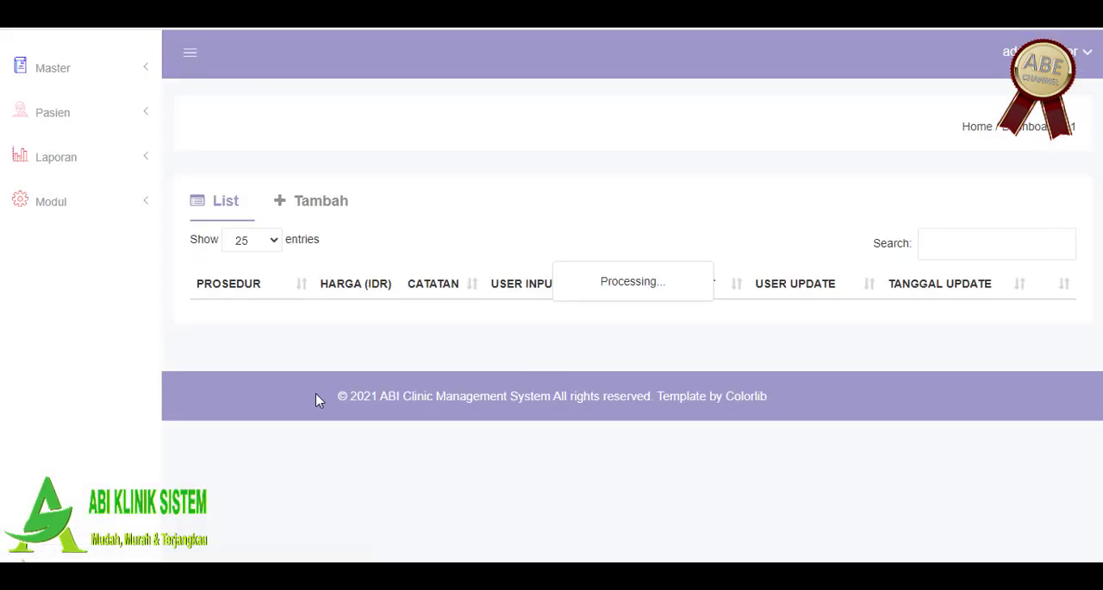
scroll(366, 340, down, 1)
scroll(366, 334, down, 1)
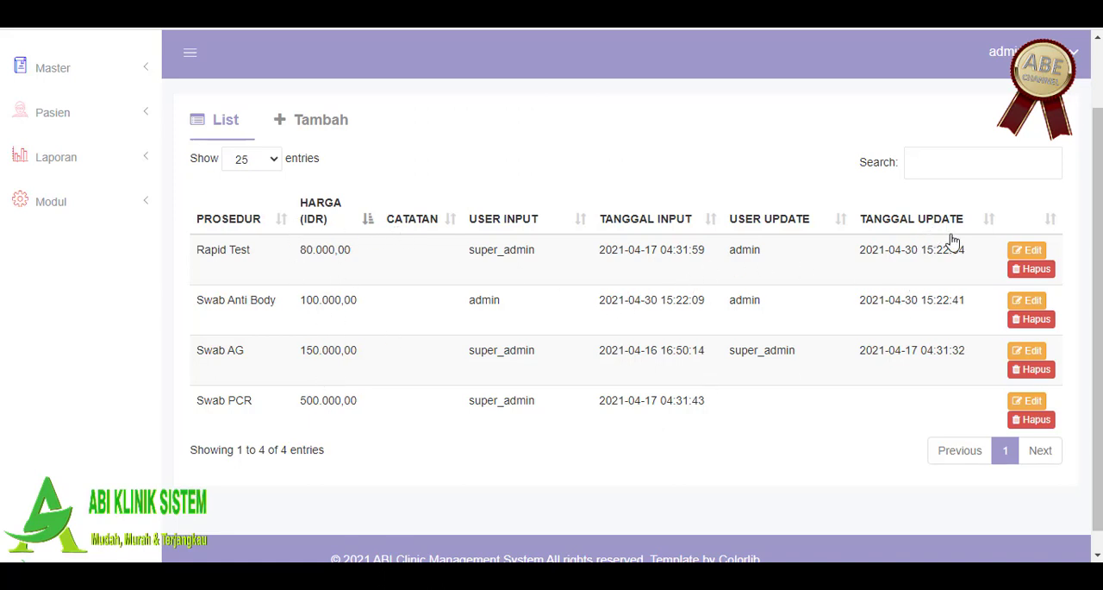
Step: Set the Rapid Test procedure's Harga (IDR) to 75000, save the update, and check the price in the list
click(1027, 250)
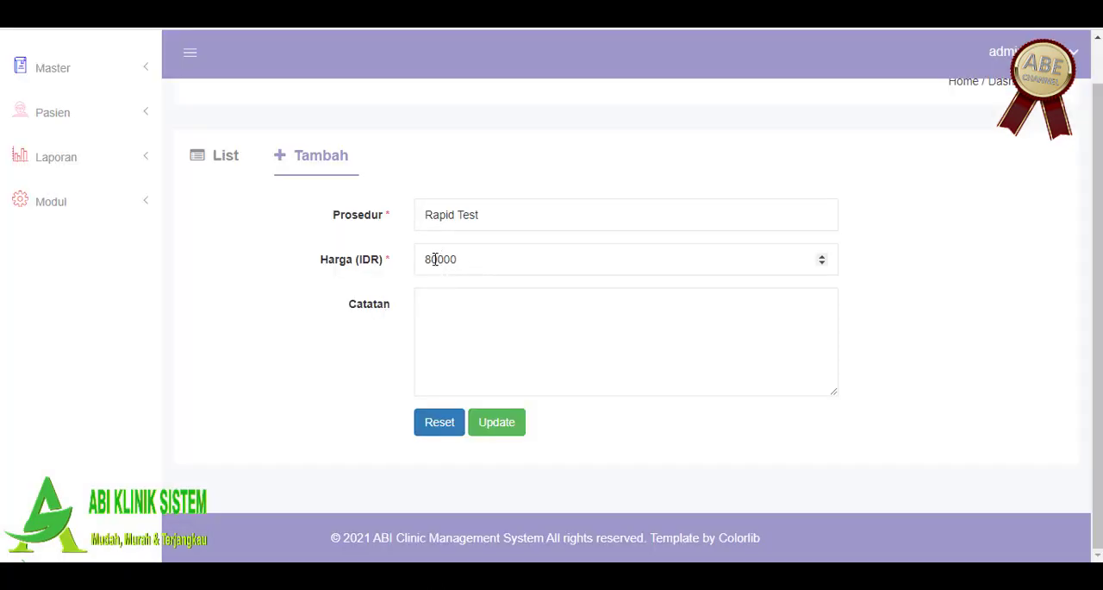
drag(436, 259, 392, 254)
text(75)
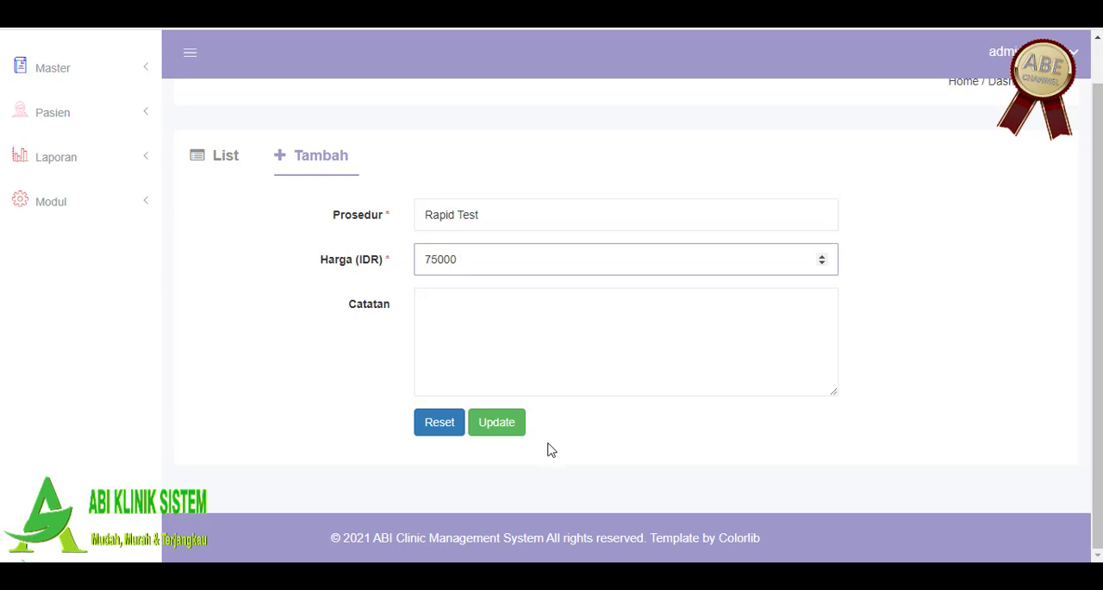
click(511, 428)
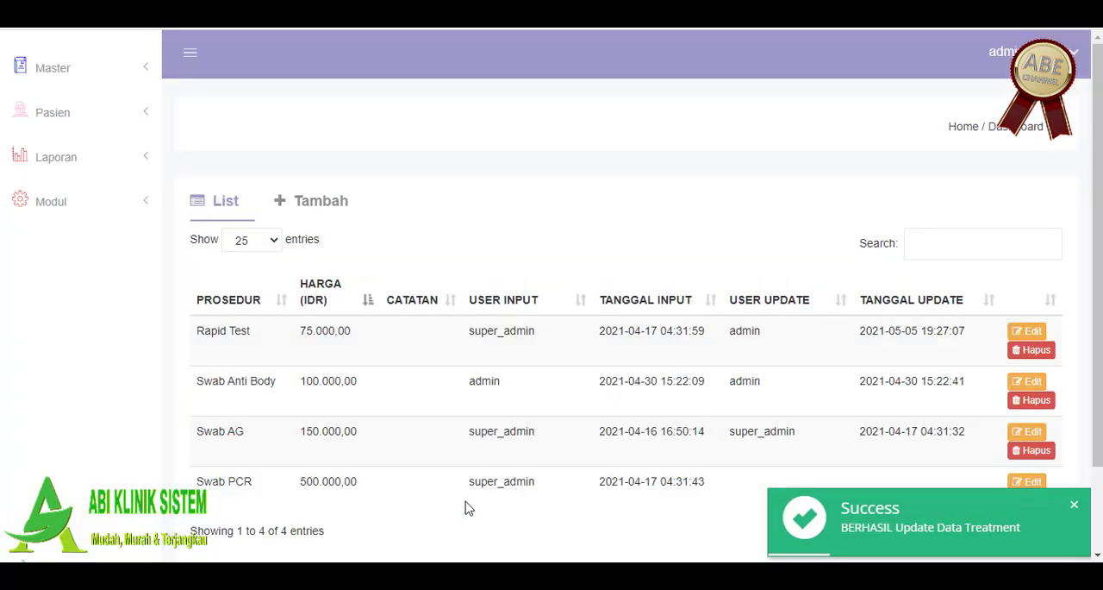
drag(351, 338, 301, 362)
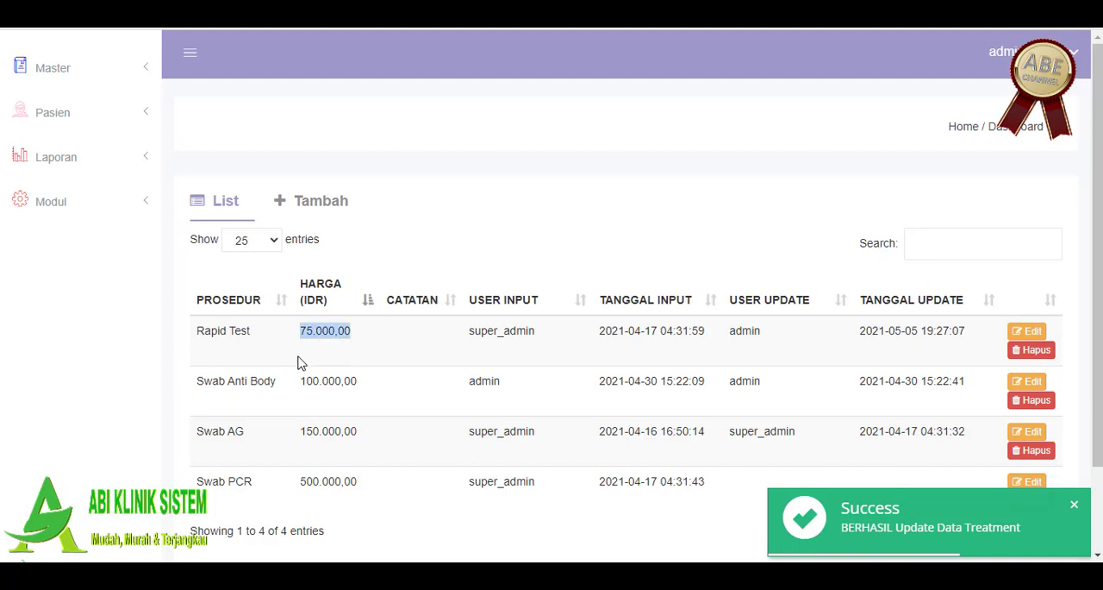
Step: Set the Rapid Test procedure's Harga (IDR) to 80000 and save the update
click(1026, 331)
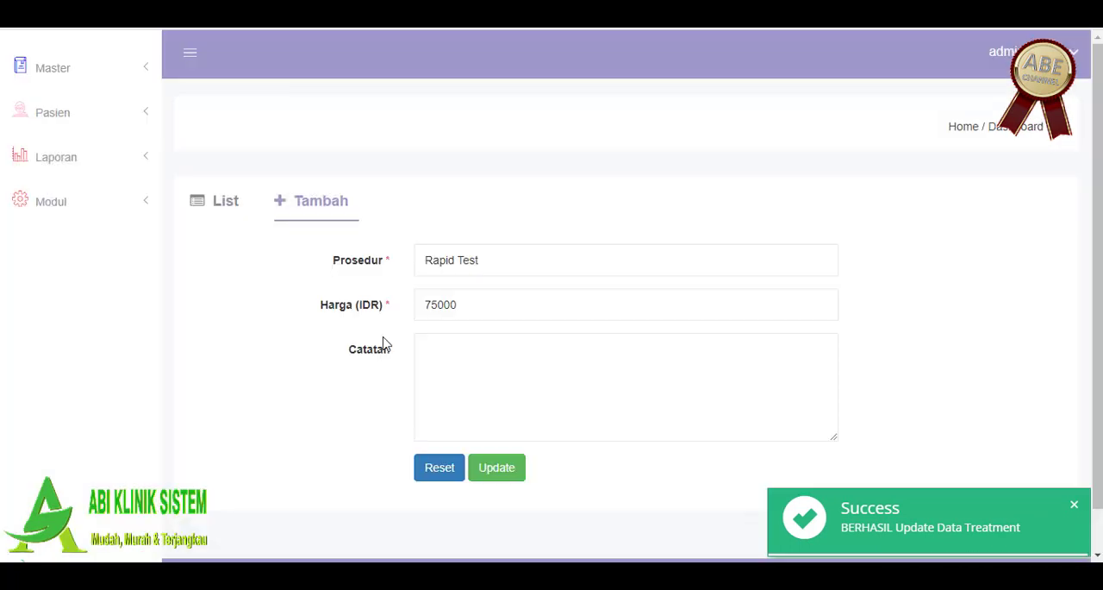
double_click(430, 295)
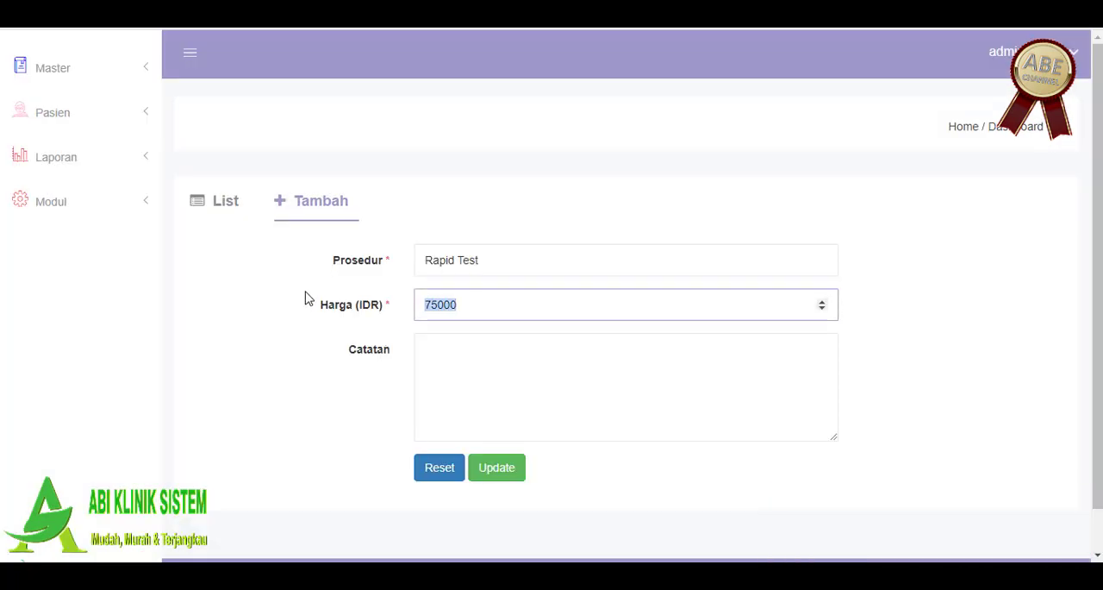
text(8)
click(481, 470)
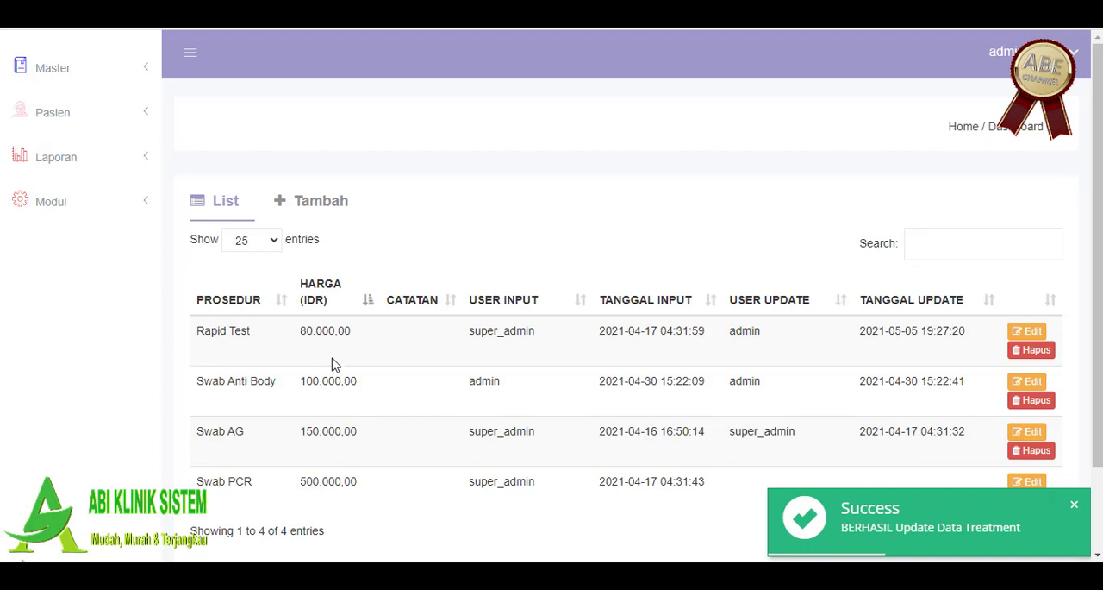
scroll(334, 364, down, 2)
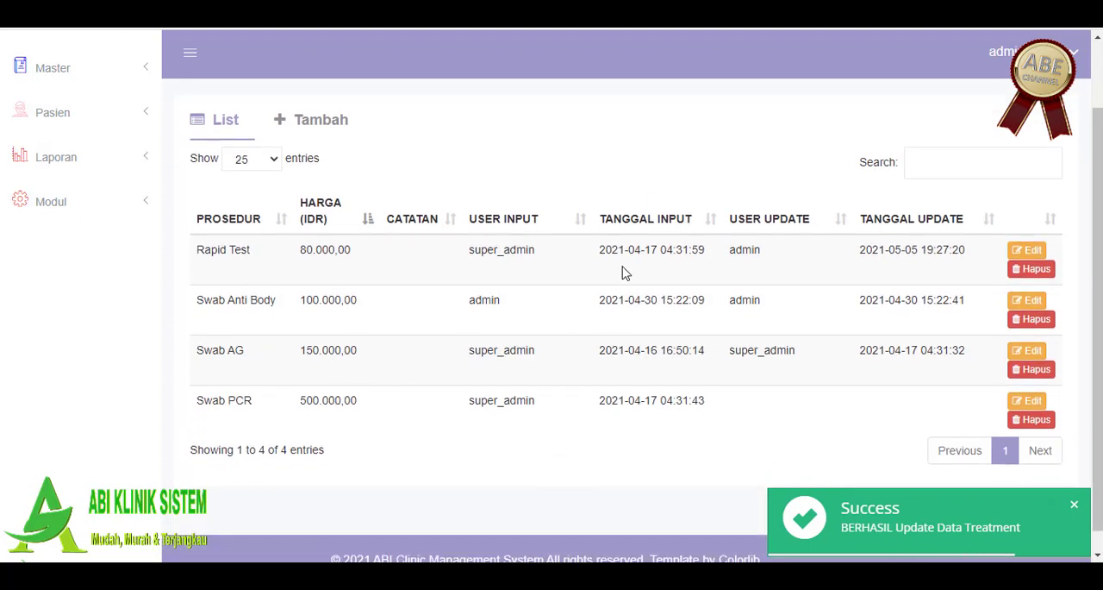
scroll(500, 329, up, 2)
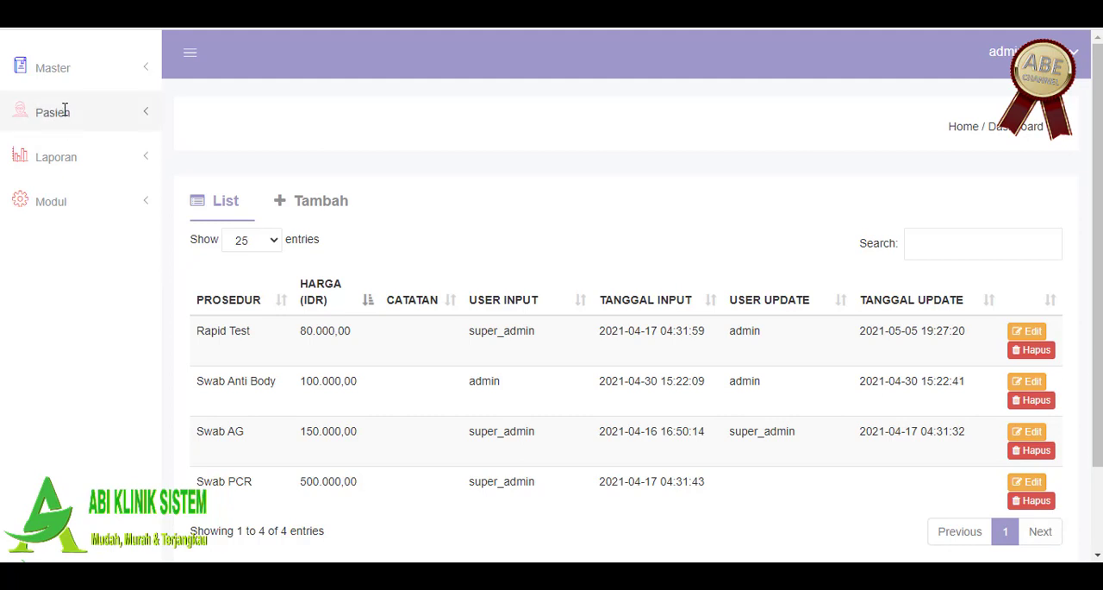
click(62, 66)
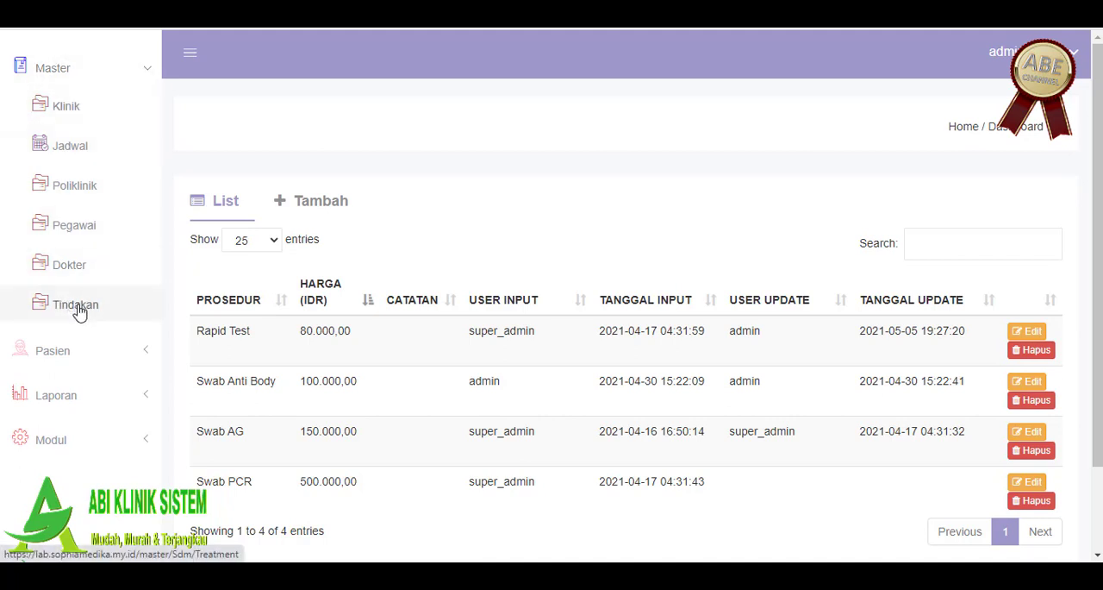
click(83, 76)
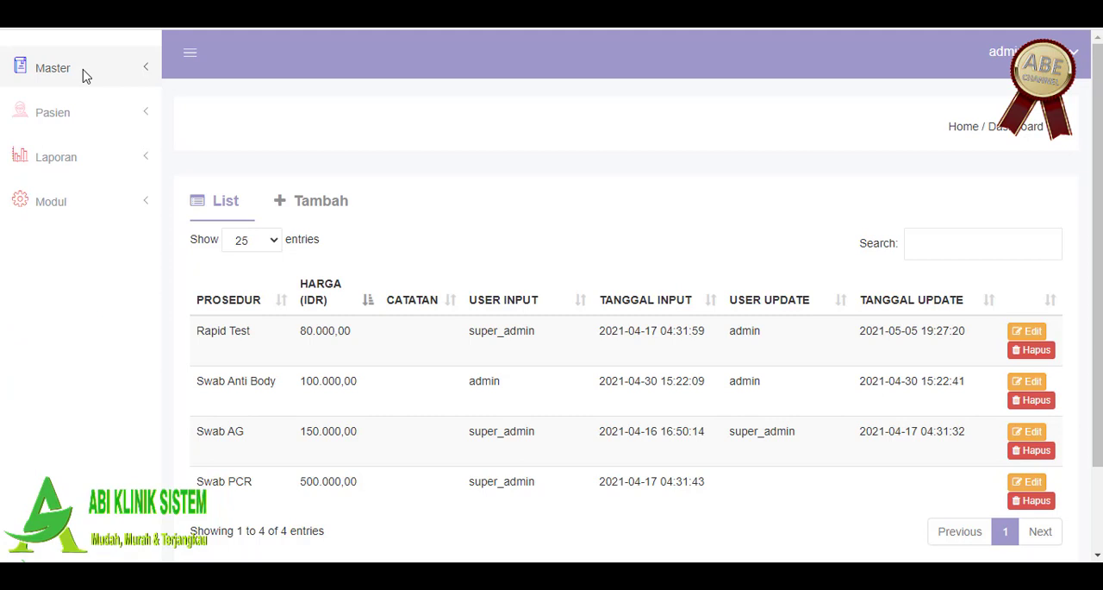
Step: Open the Pasien data page and look over the registered patients and the available patient modules
click(67, 110)
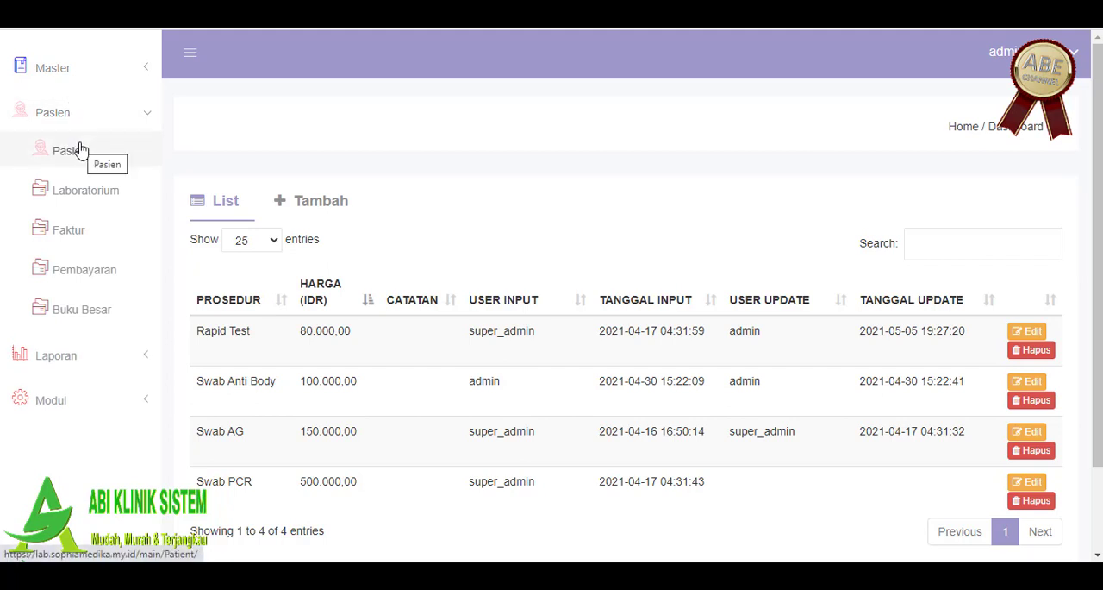
click(79, 150)
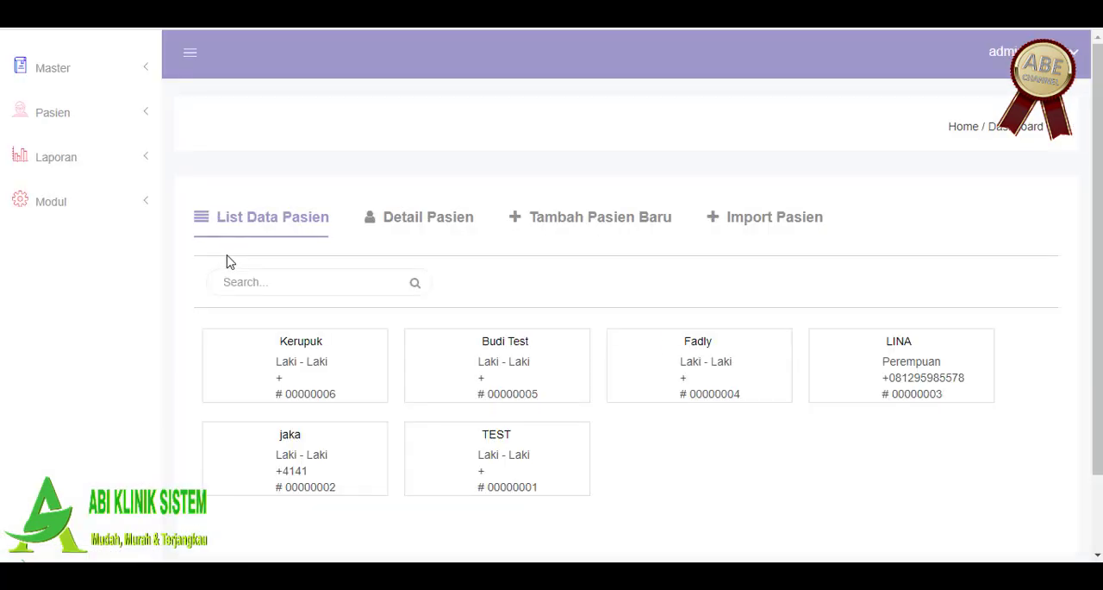
click(66, 112)
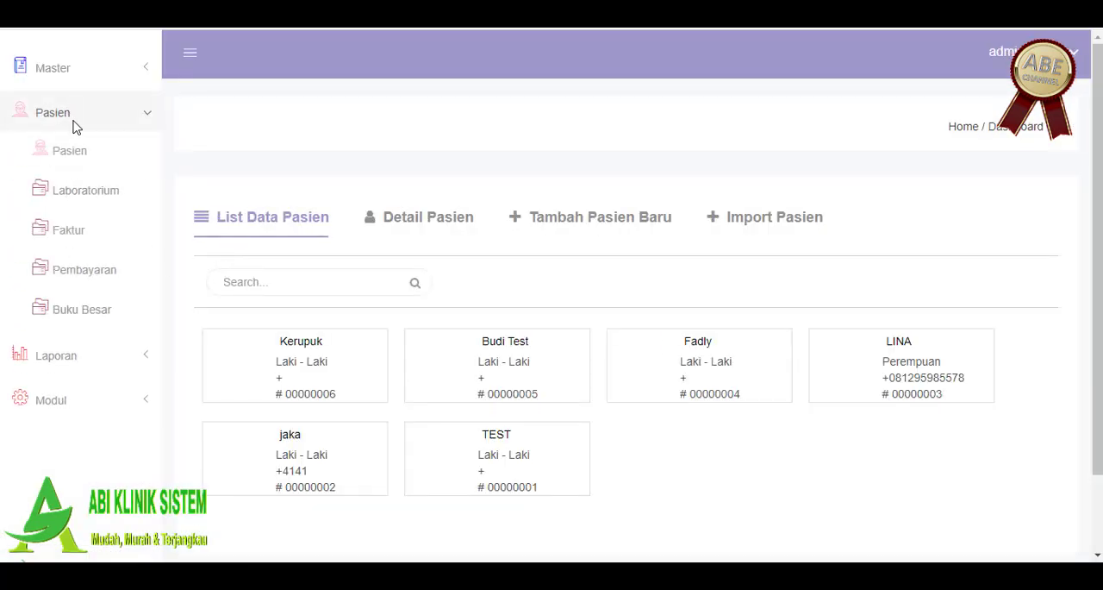
scroll(620, 293, down, 1)
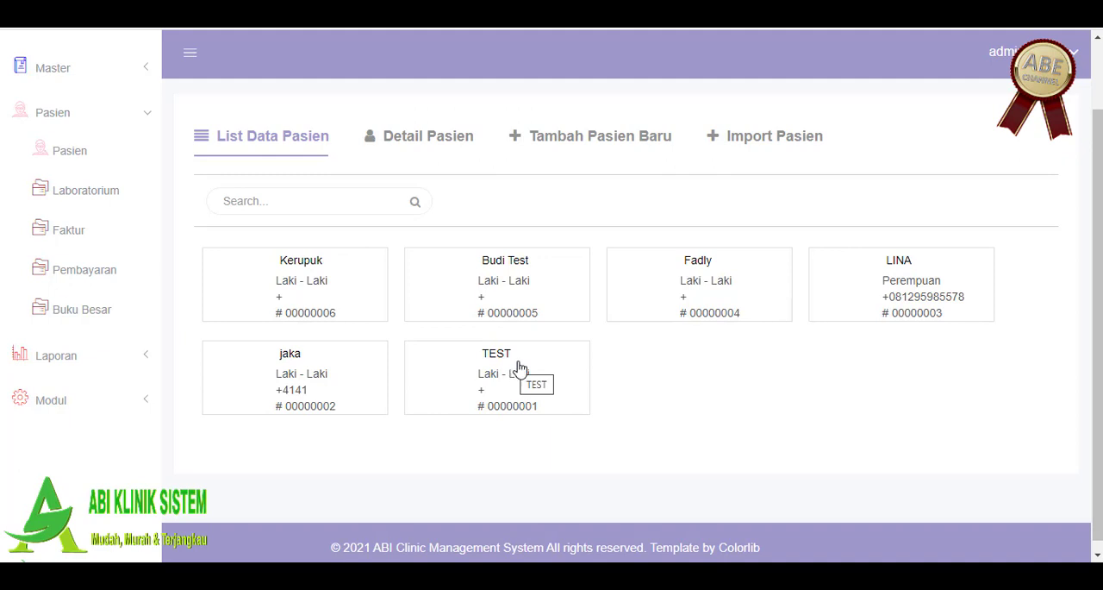
Step: Start a new patient record, enter the patient's name, and set Jenis Kelamin to Laki-Laki
click(546, 140)
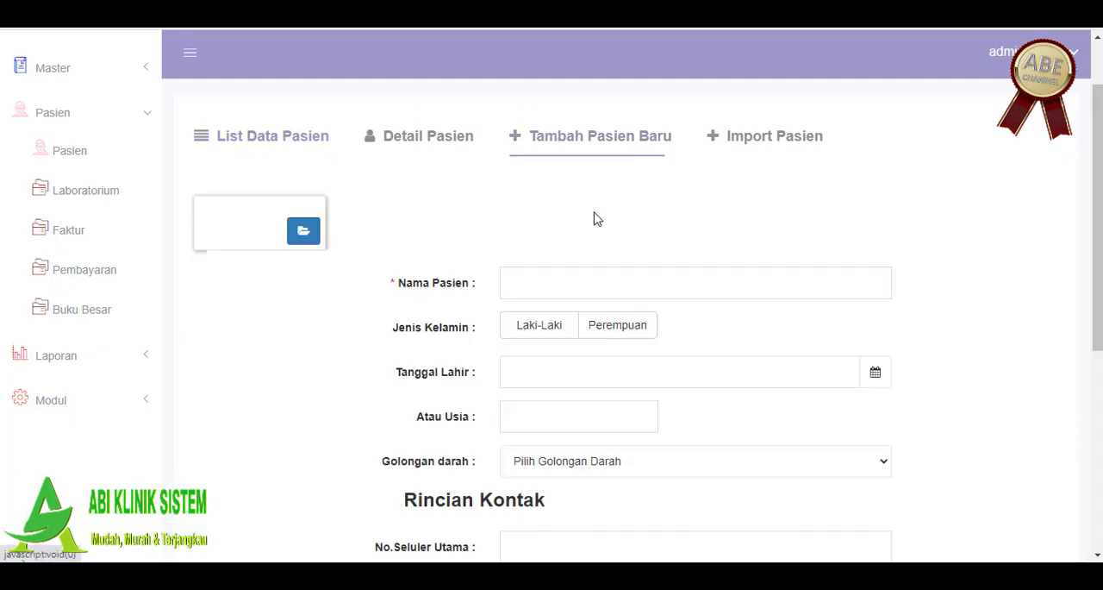
click(517, 286)
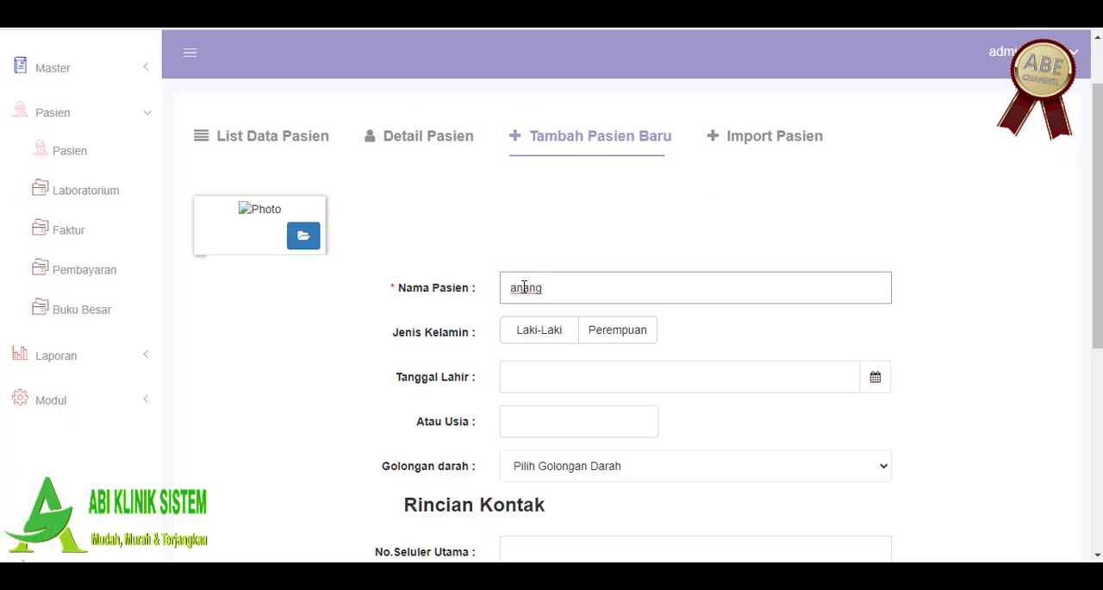
click(548, 333)
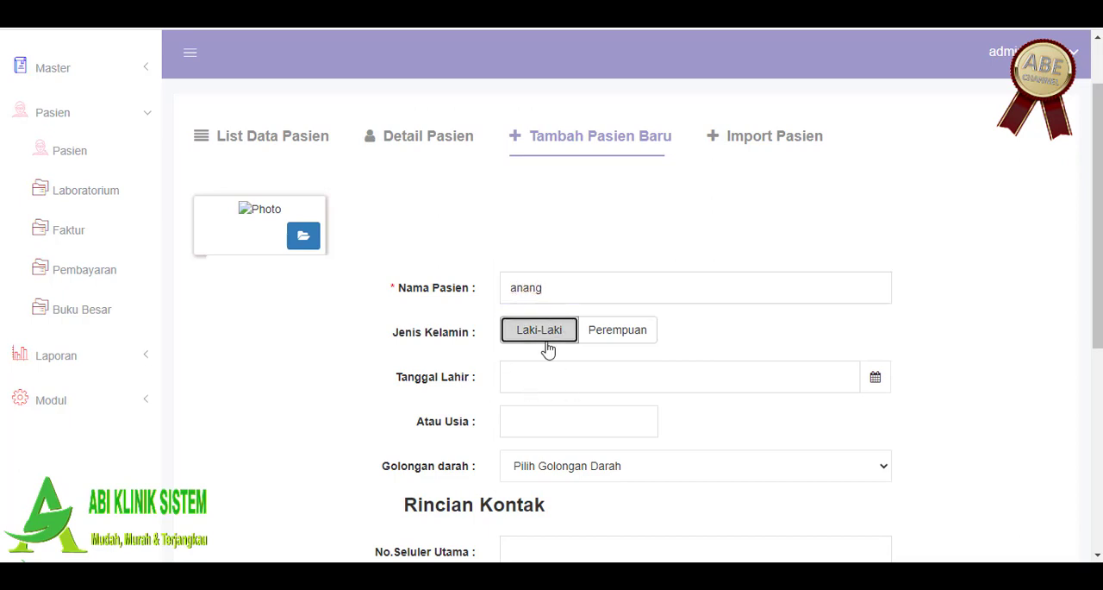
Step: Choose the patient's date of birth for Tanggal Lahir from the calendar
scroll(575, 358, down, 1)
click(596, 296)
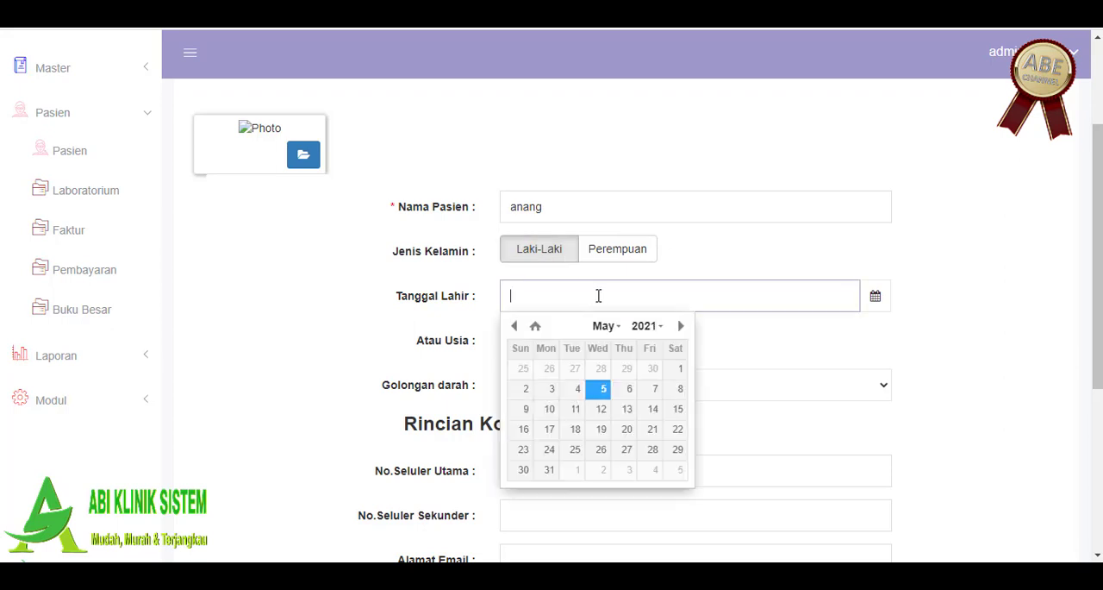
click(514, 325)
click(515, 326)
click(515, 326)
click(515, 326)
click(515, 326)
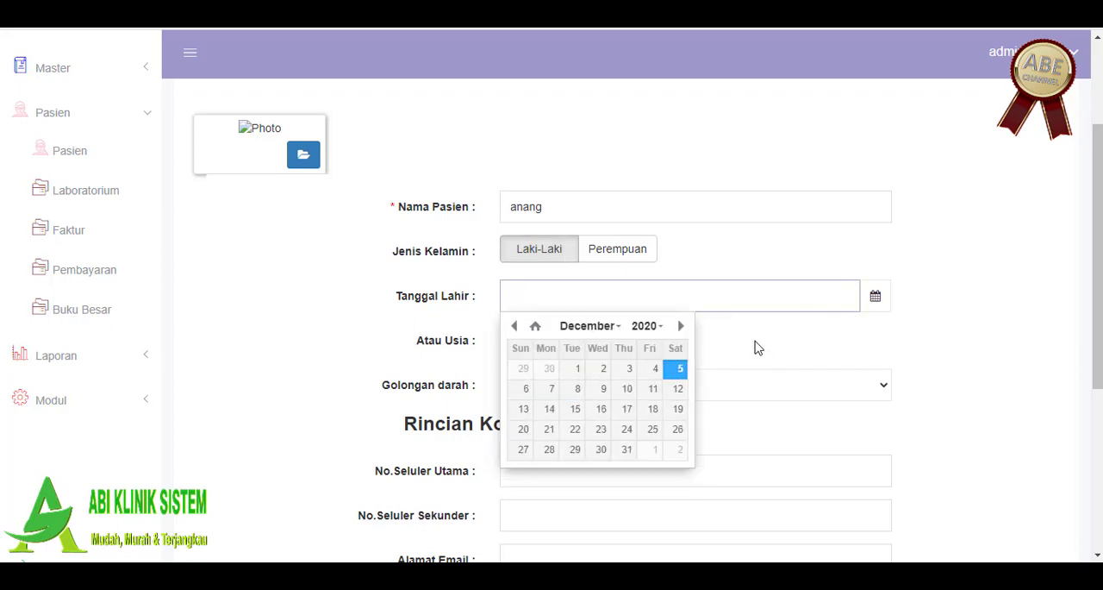
click(648, 326)
scroll(662, 358, up, 3)
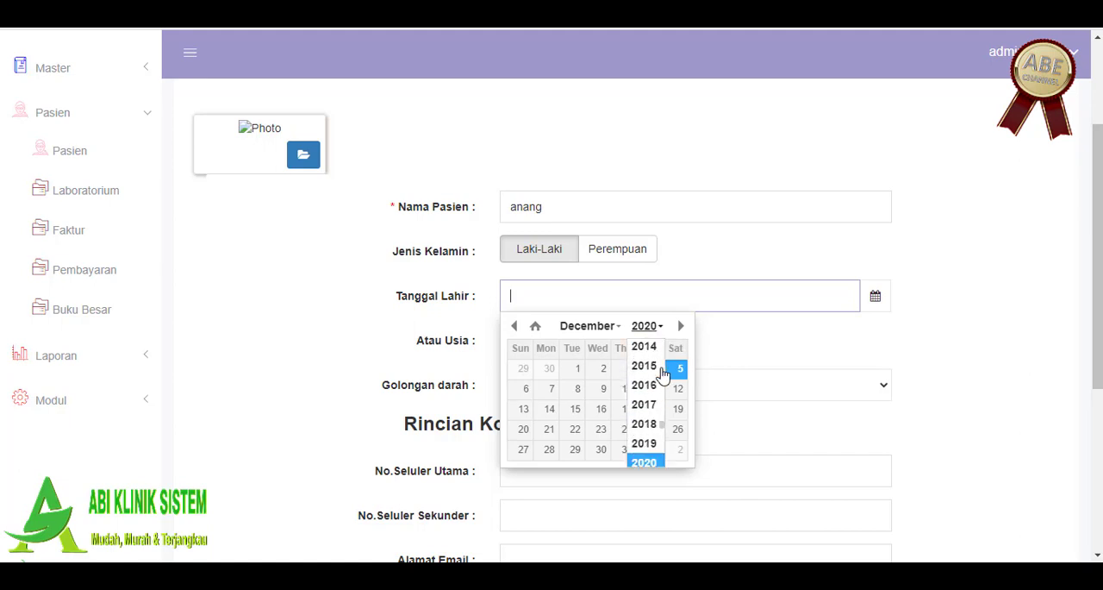
scroll(660, 357, up, 3)
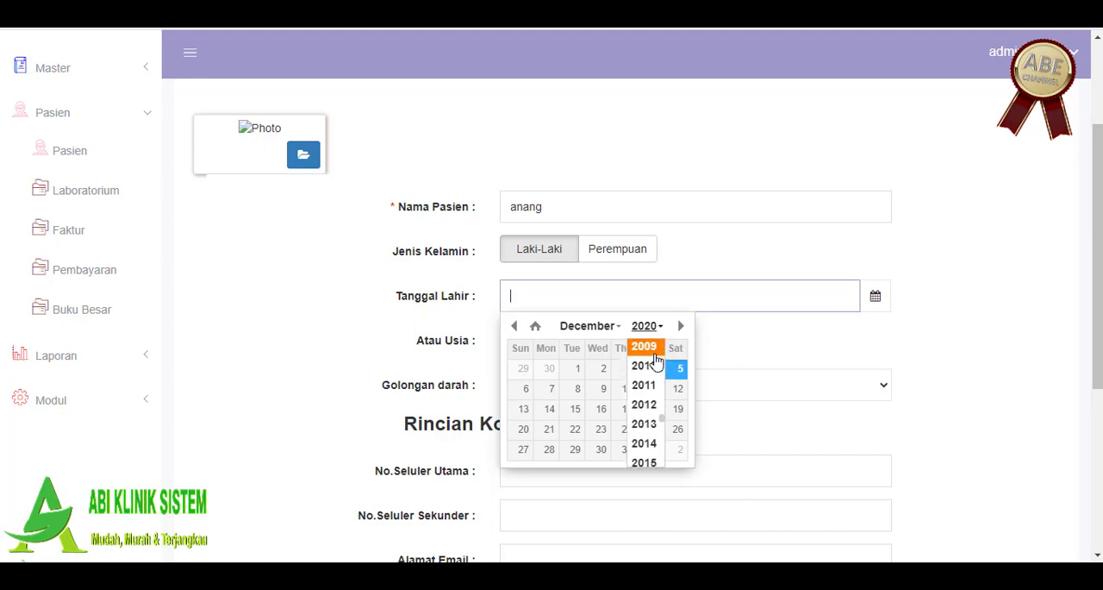
click(654, 346)
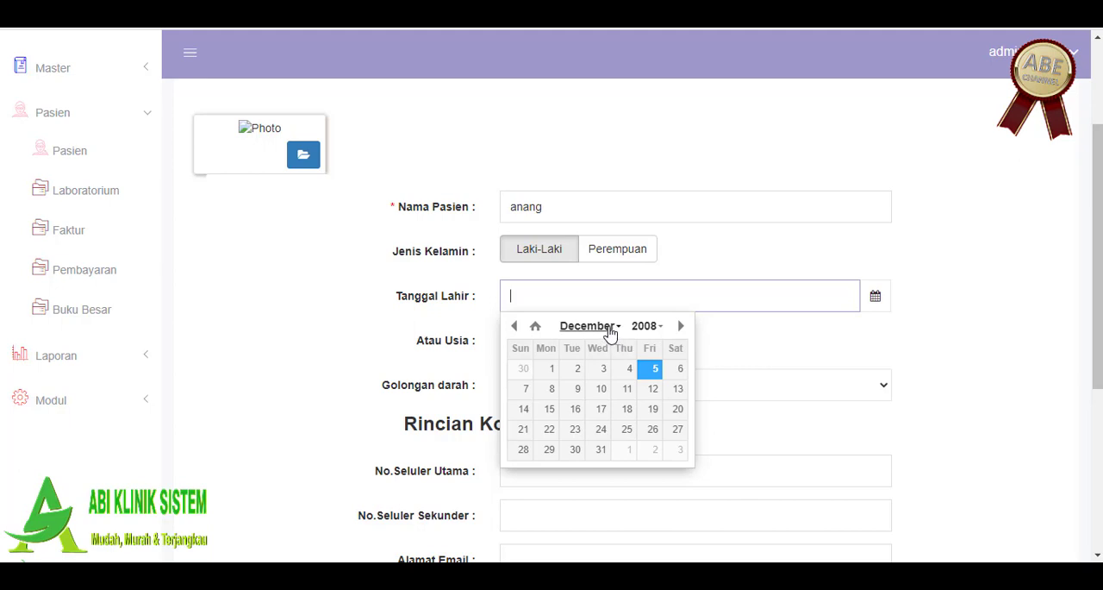
click(611, 331)
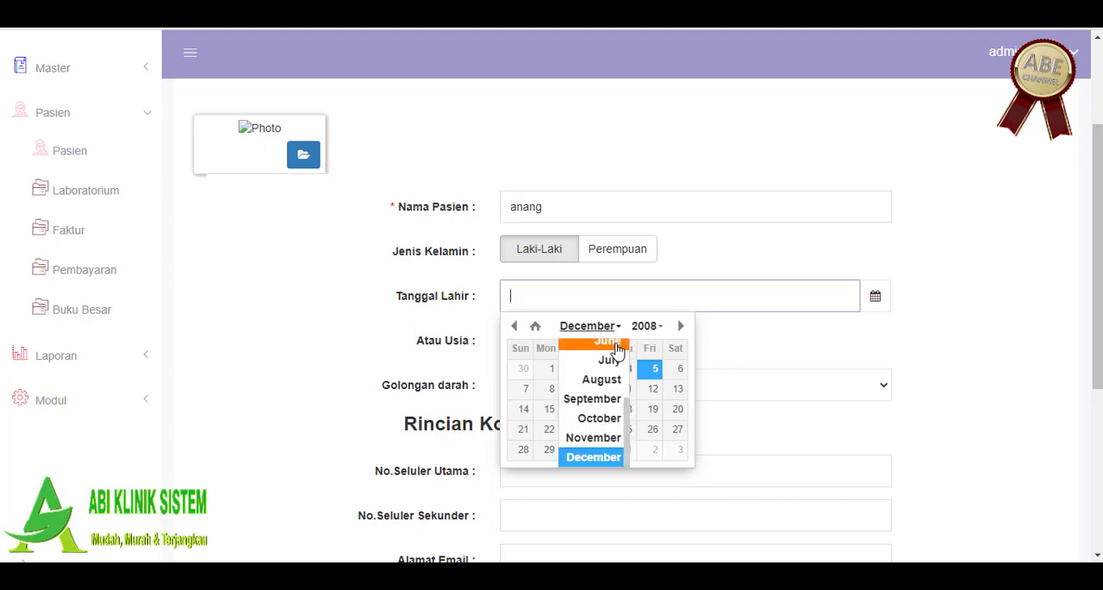
click(627, 343)
click(628, 368)
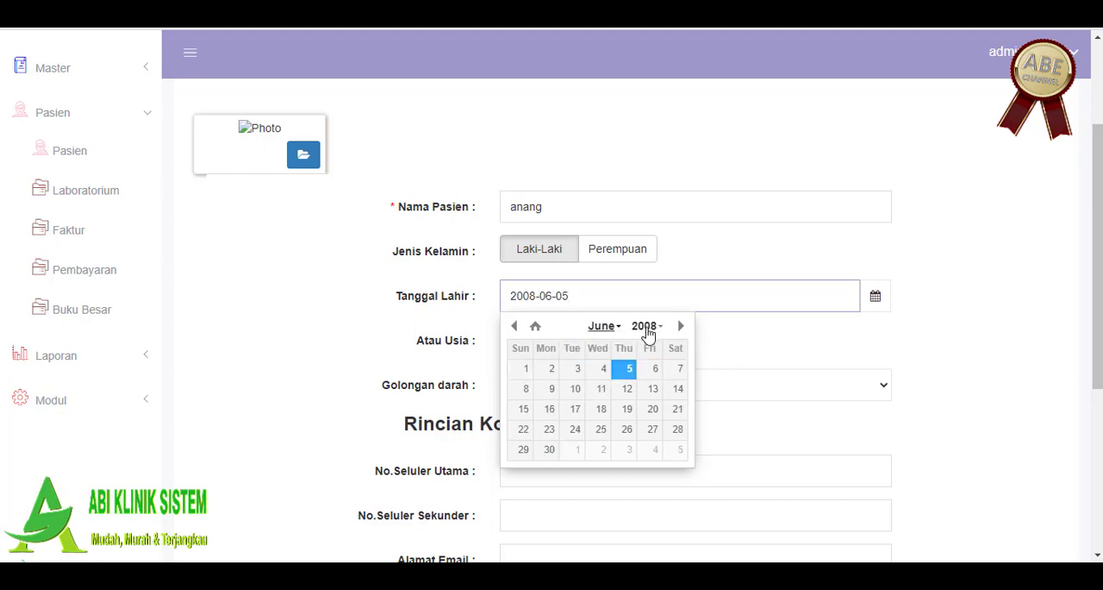
Step: Try to change the birth year in Tanggal Lahir to an earlier one
click(656, 327)
scroll(657, 353, up, 6)
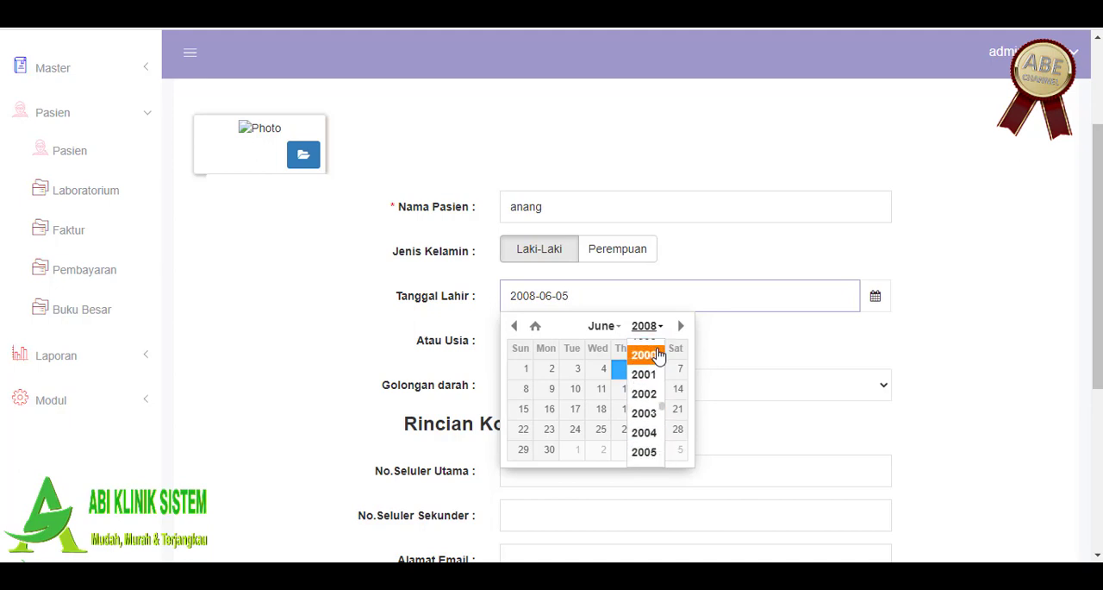
click(658, 348)
click(883, 375)
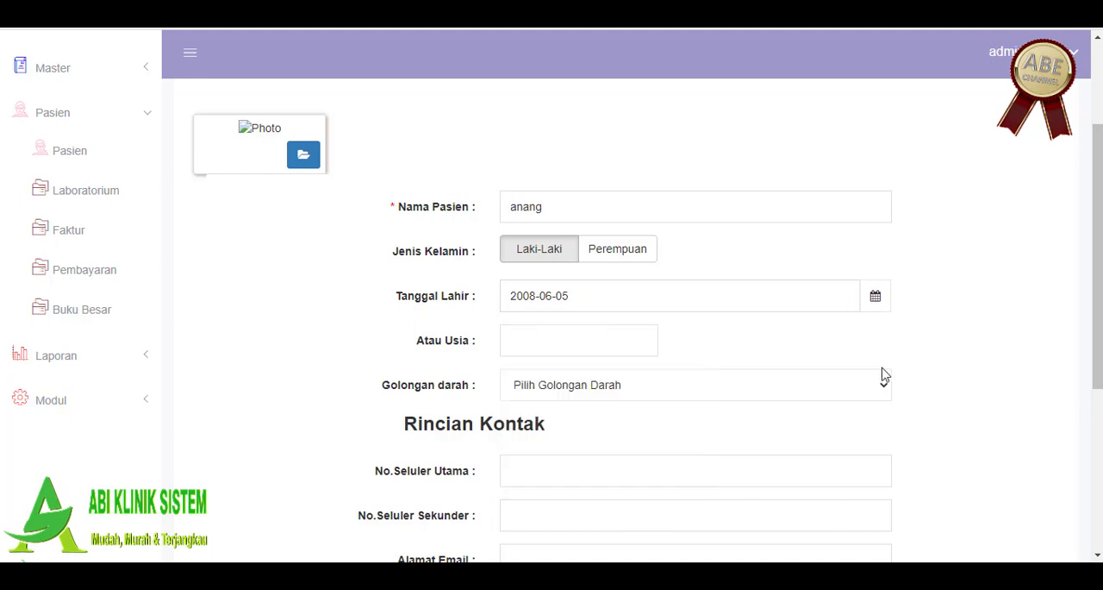
click(879, 301)
click(648, 326)
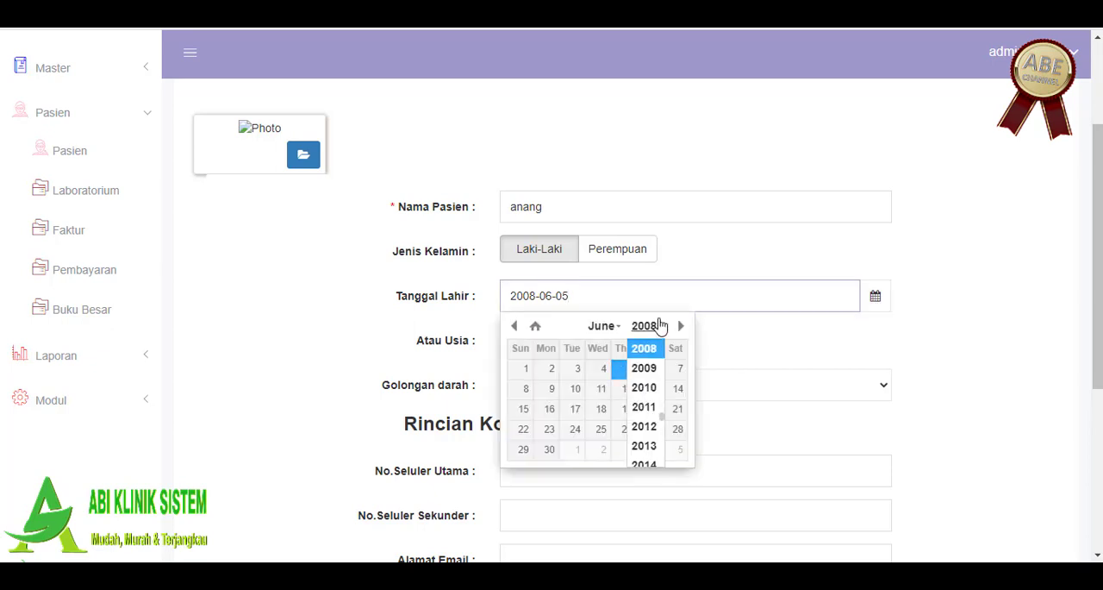
scroll(674, 387, up, 2)
scroll(808, 380, down, 1)
click(1043, 339)
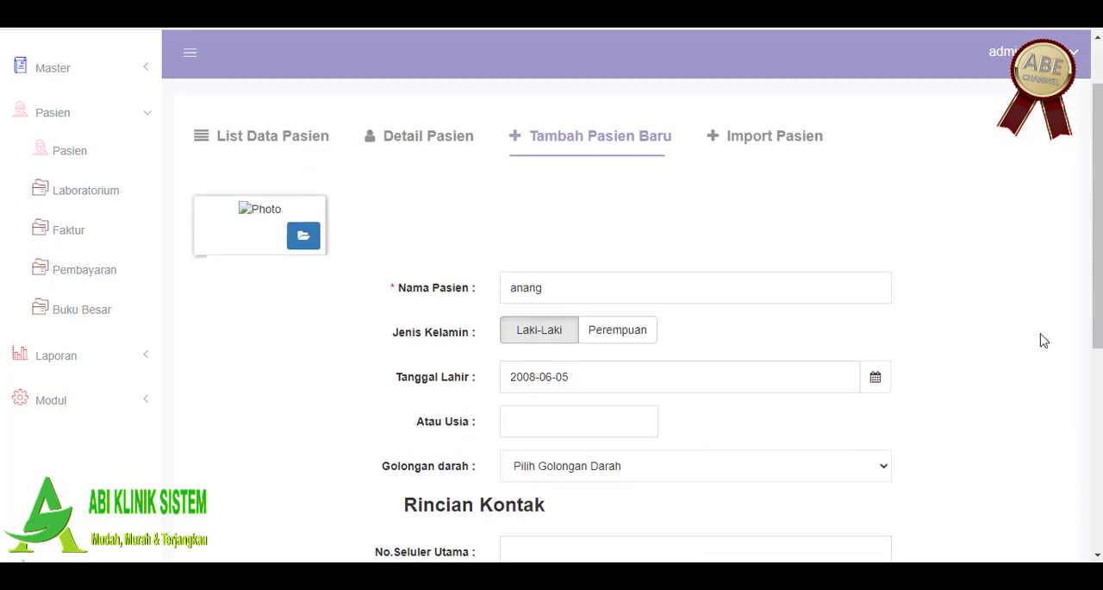
scroll(905, 349, down, 1)
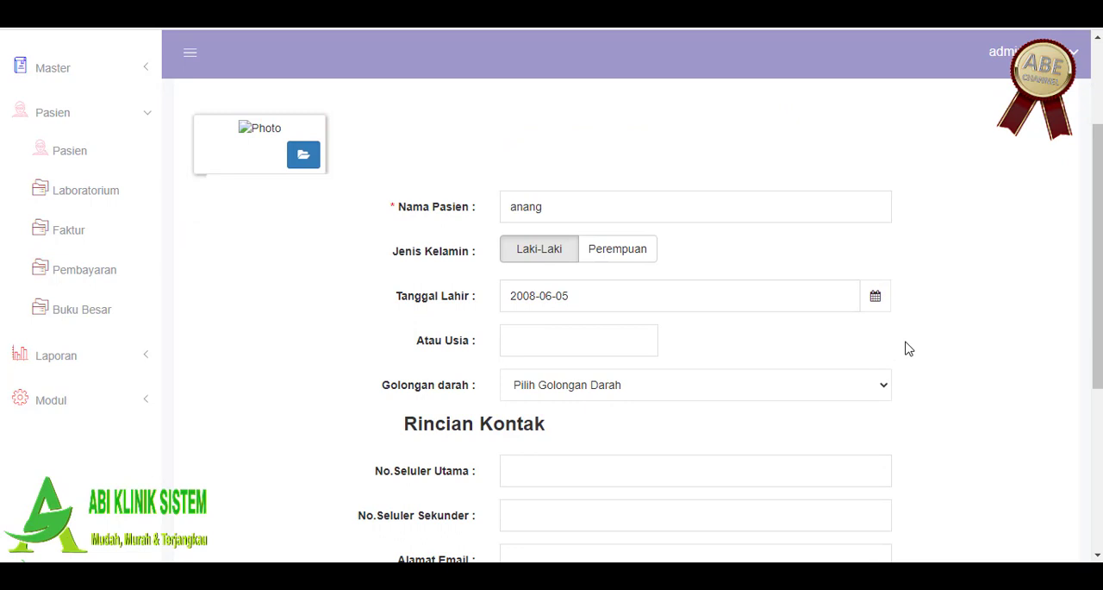
click(875, 298)
click(934, 261)
Step: Look at the Atau Usia field and the blood types offered under Golongan Darah, leaving both blank
scroll(933, 269, down, 1)
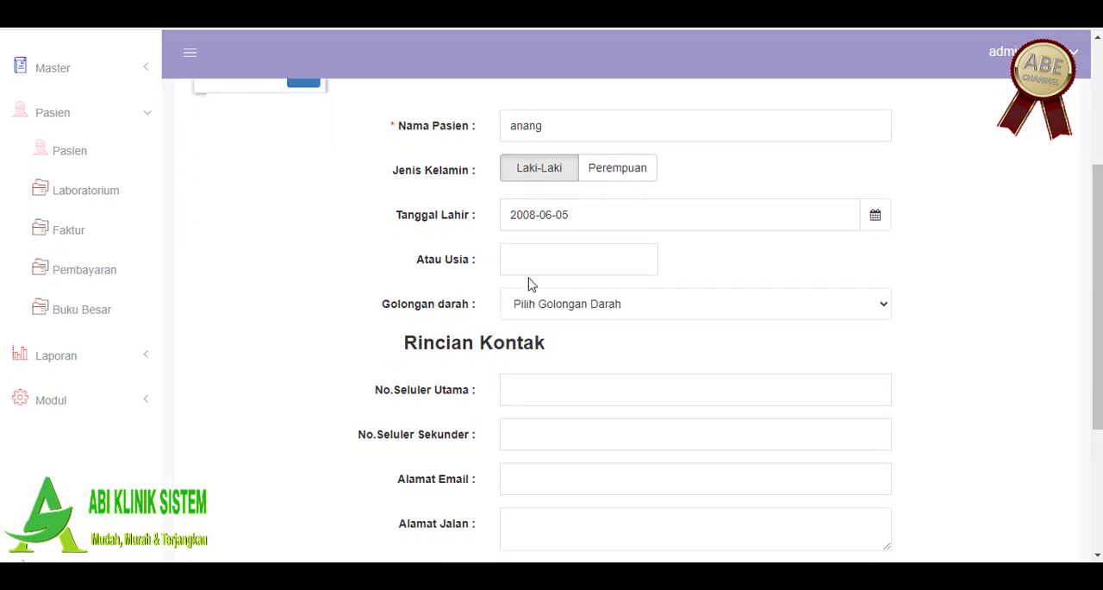
click(548, 256)
click(841, 269)
click(881, 313)
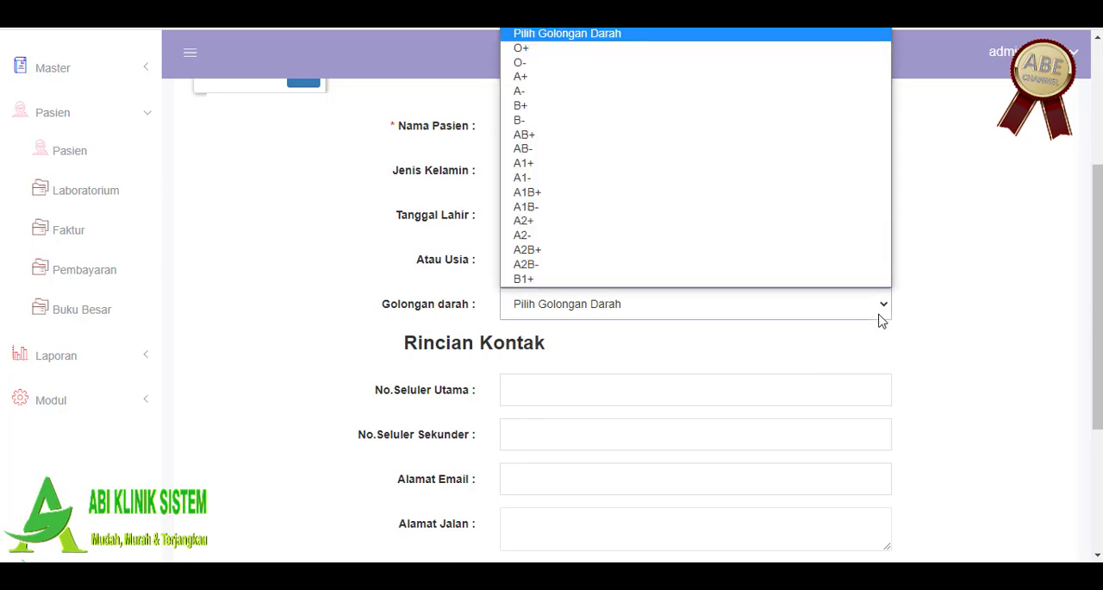
click(1066, 264)
Step: Enter the patient's primary mobile number, leave the remaining contact fields empty, and save the new patient
scroll(1067, 267, down, 1)
click(608, 314)
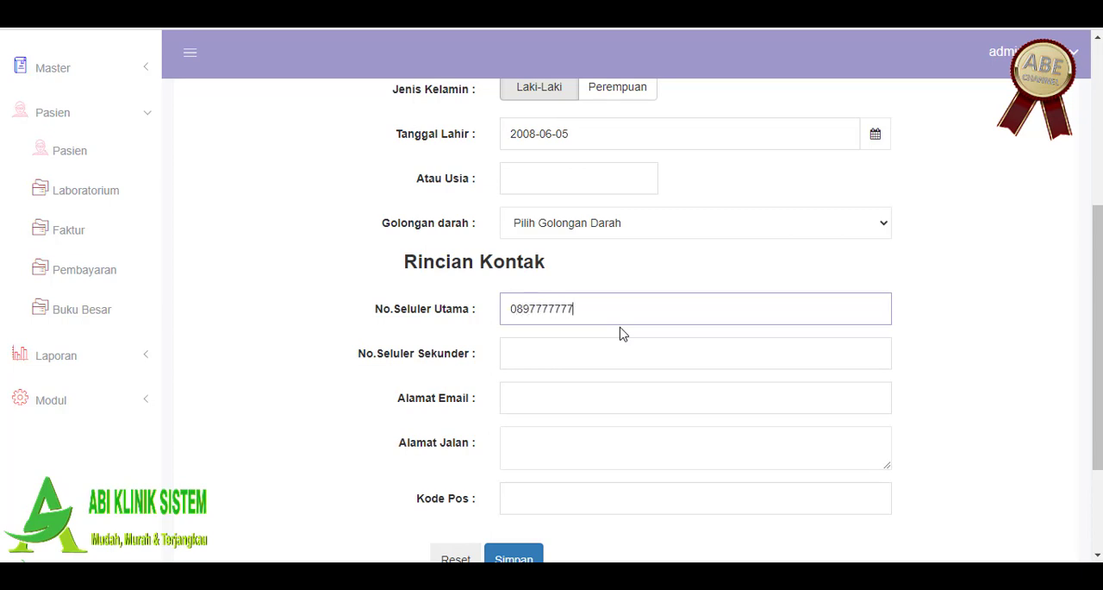
click(611, 354)
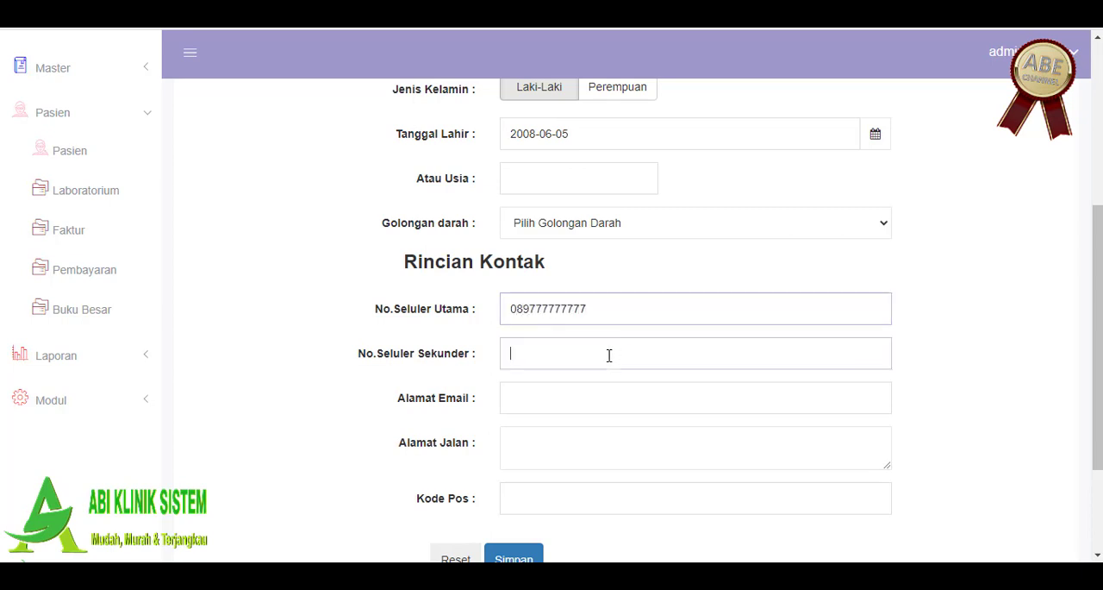
click(599, 400)
scroll(599, 404, down, 1)
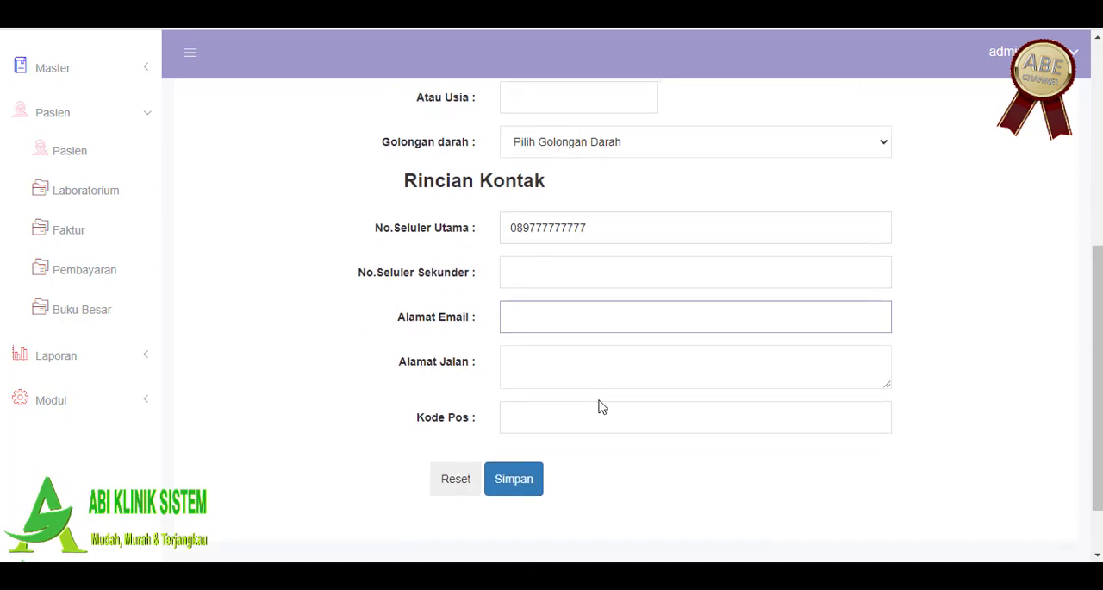
click(591, 376)
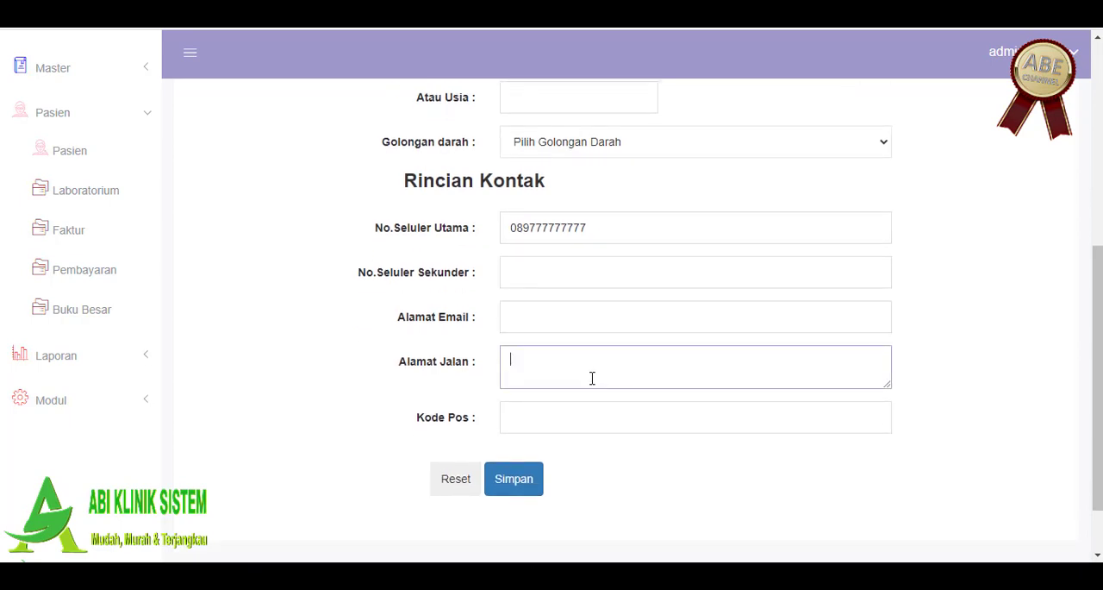
click(513, 480)
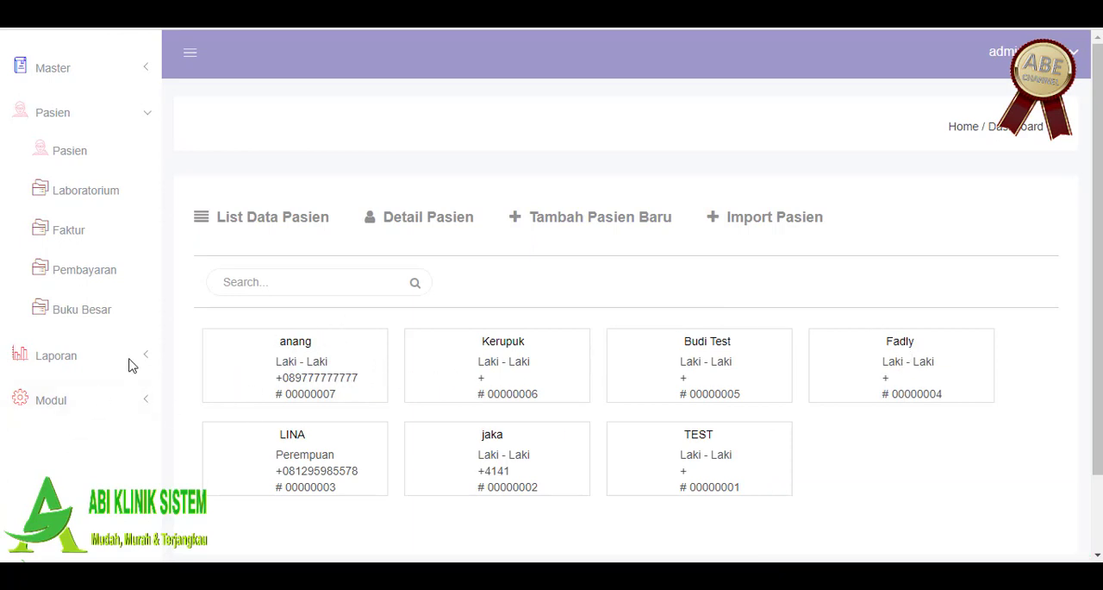
Step: Search the patient list by the first letters of the new patient's name and open that patient's details
click(274, 284)
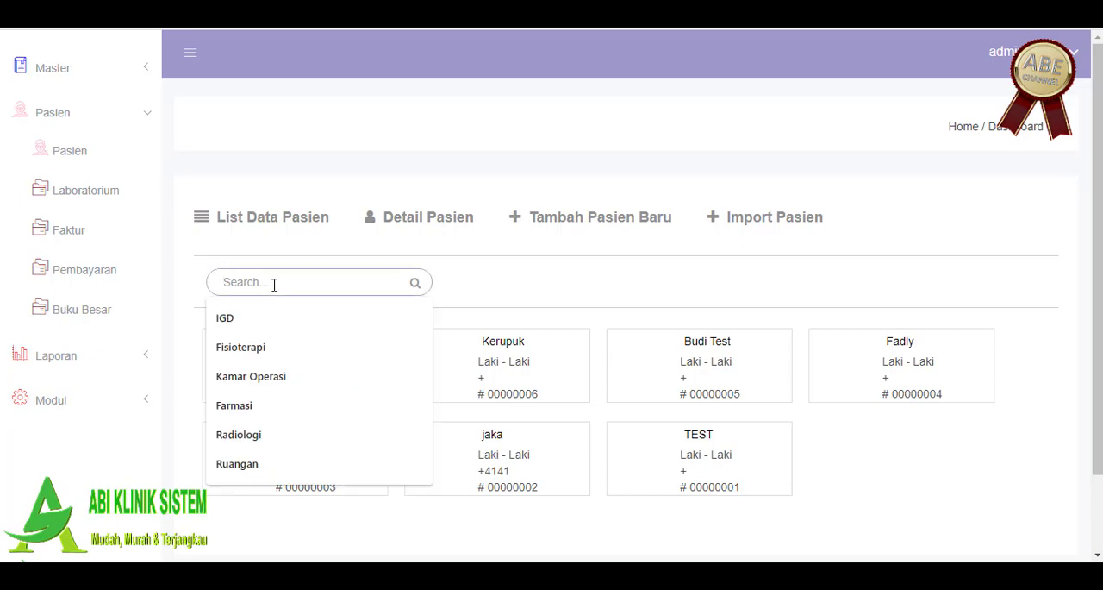
text(a)
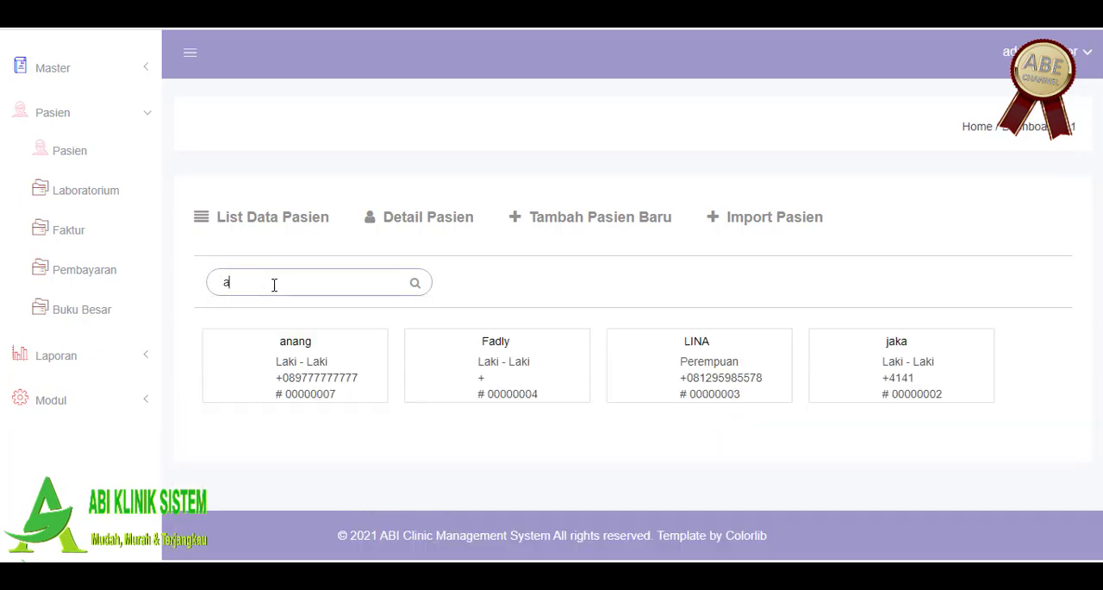
text(n)
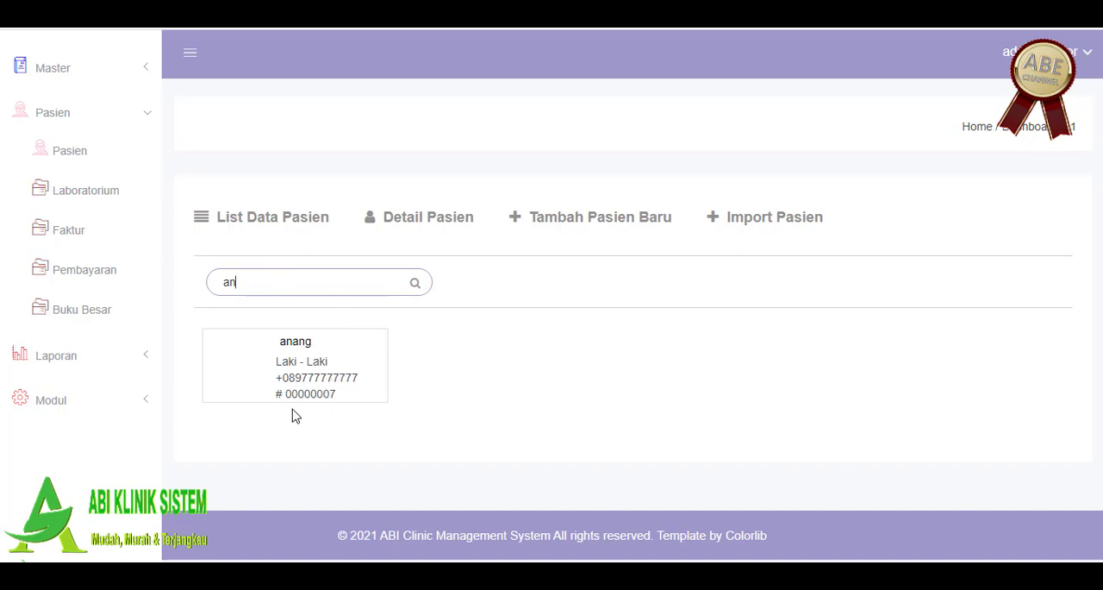
click(308, 357)
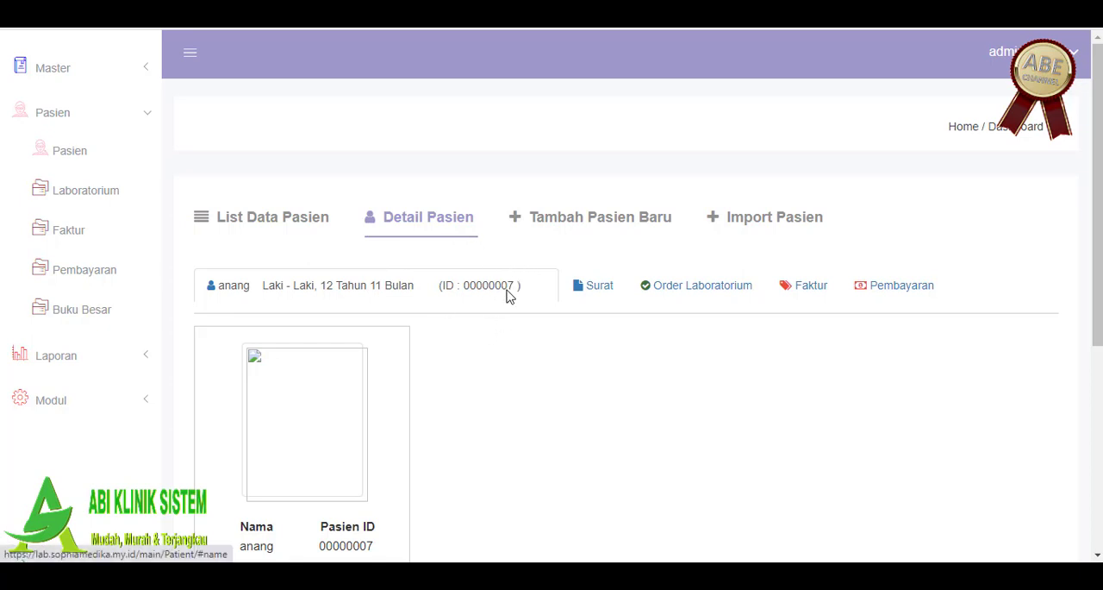
Step: Create a new Surat for the patient with Tanggal Surat set to 05-05-2021
click(601, 288)
scroll(615, 342, down, 1)
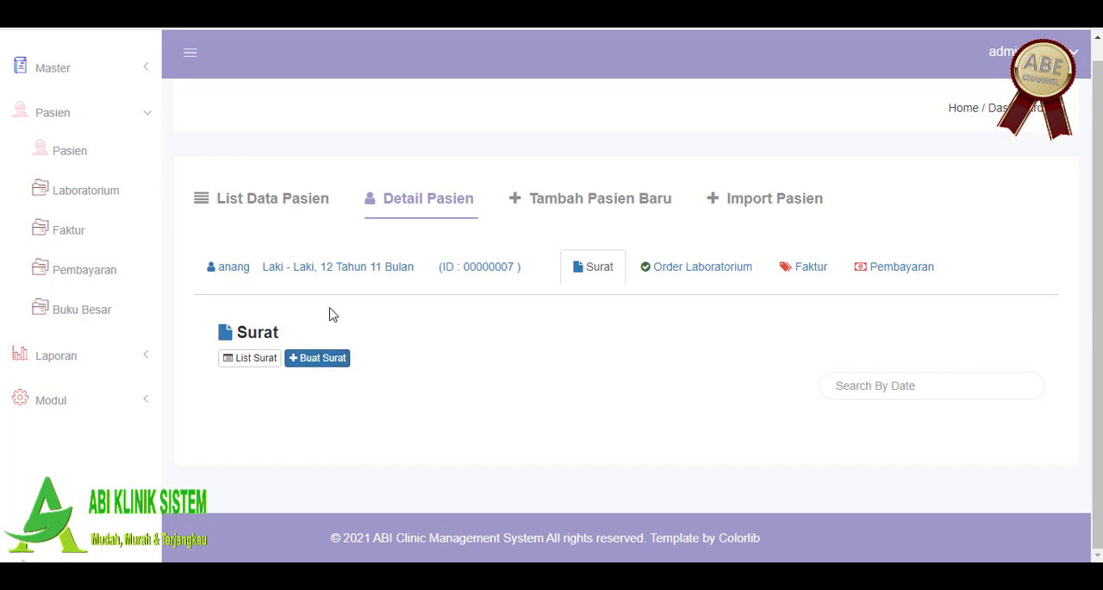
click(324, 362)
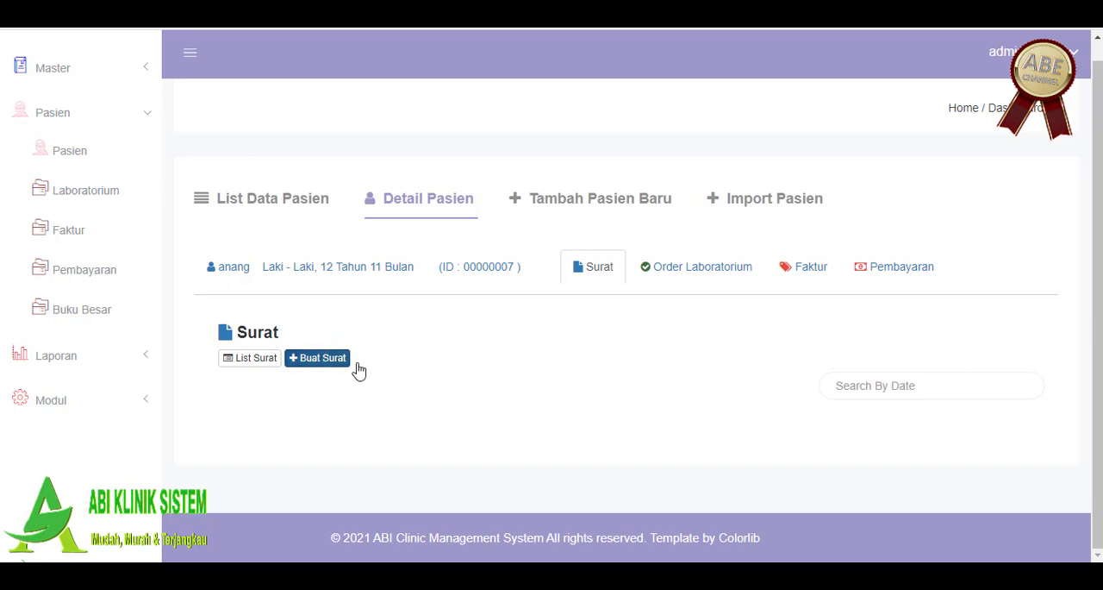
scroll(418, 360, down, 2)
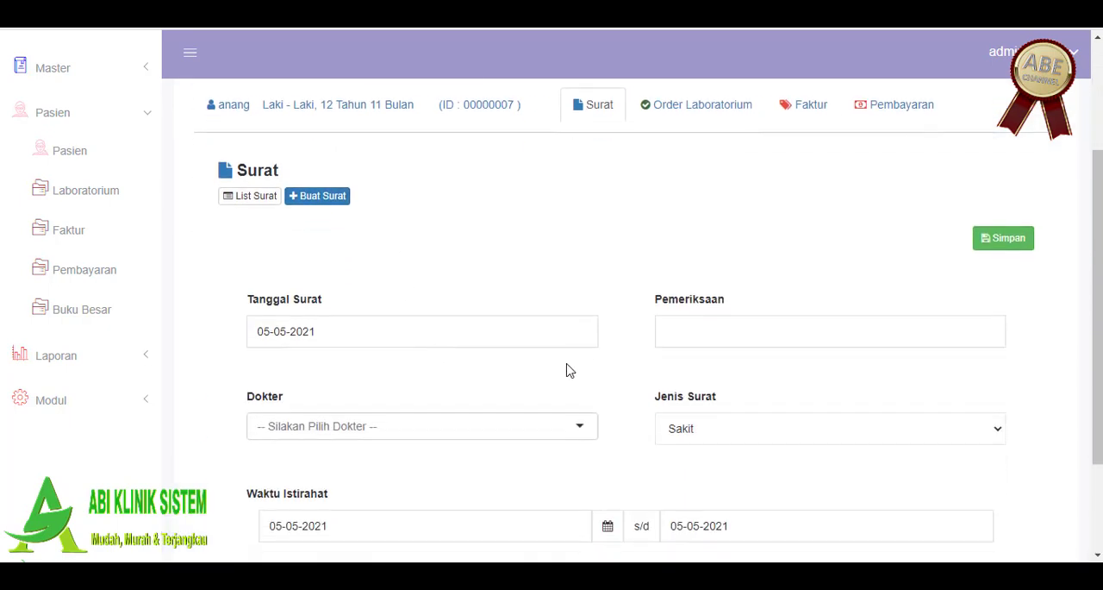
click(323, 342)
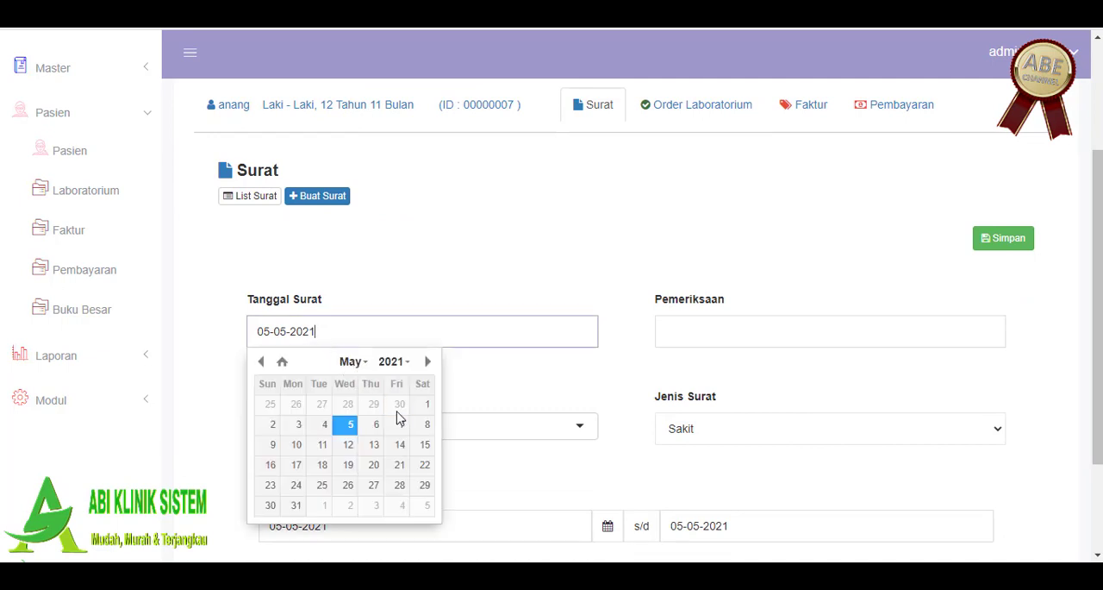
click(348, 426)
Step: Fill in the letter with Pemeriksaan Swab, dr. laboratorium as Dokter, and a Waktu Istirahat end date of 20-05-2021
click(759, 336)
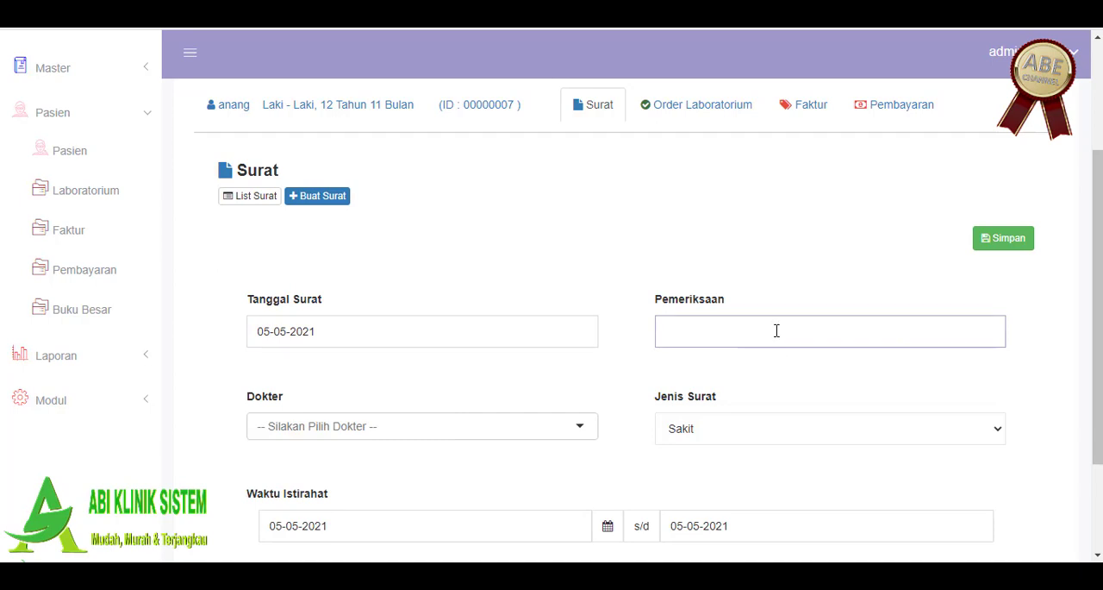
text(Swab)
click(485, 425)
scroll(410, 477, down, 1)
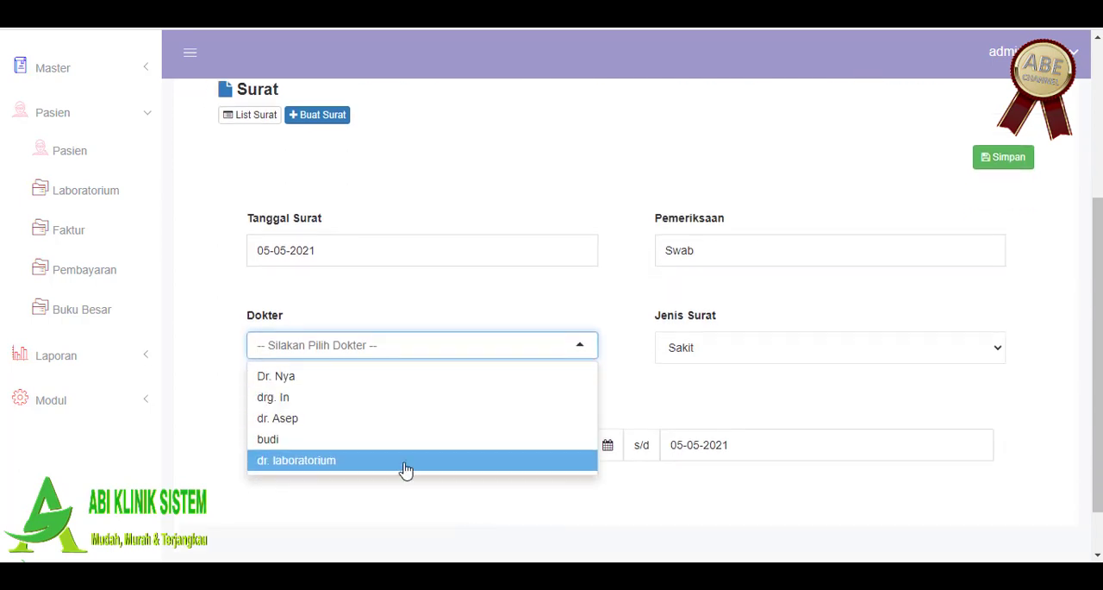
click(408, 466)
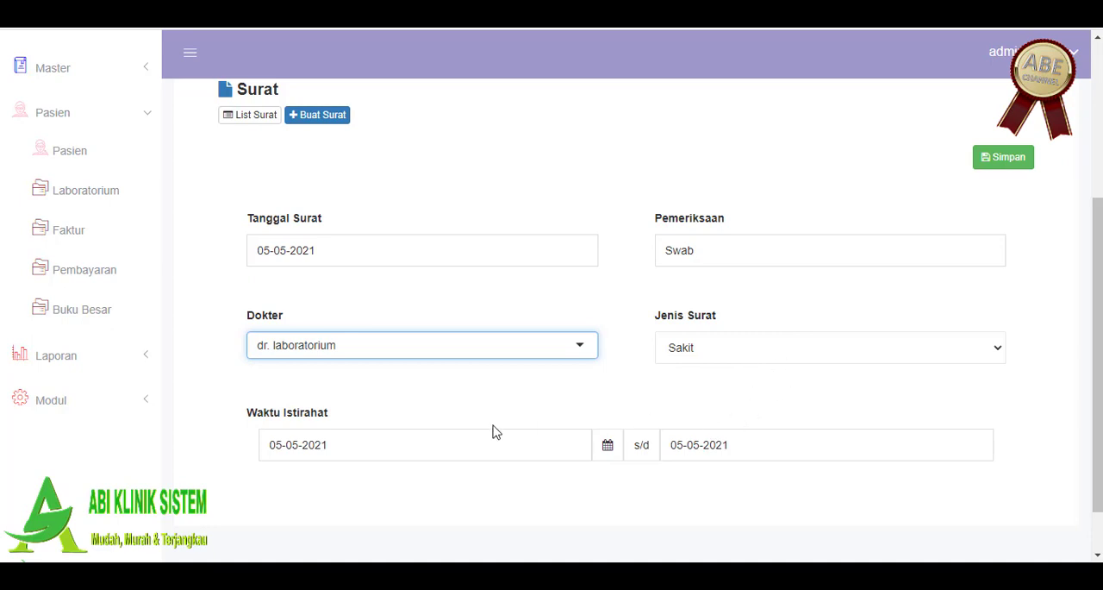
click(690, 444)
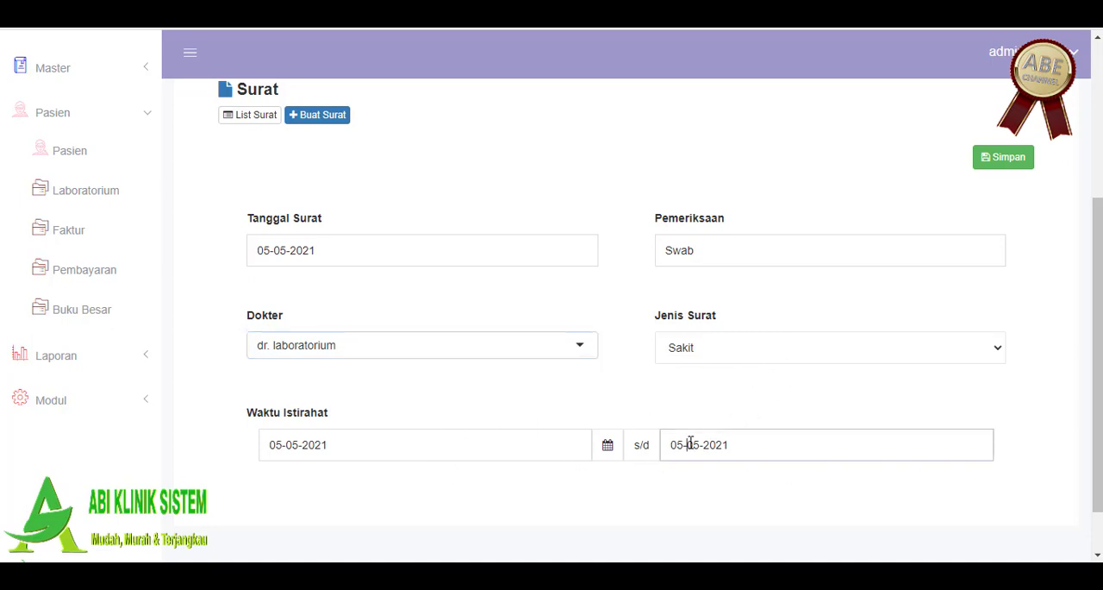
click(787, 373)
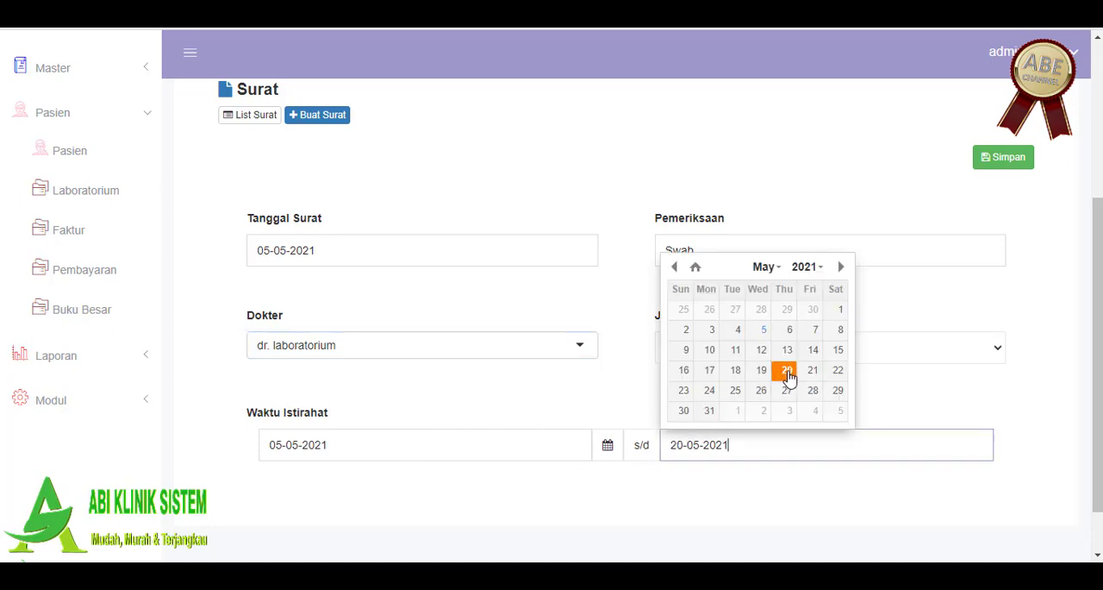
Step: Save the sick letter and filter the patient's letter list by the date 2021-05-05
click(756, 507)
scroll(891, 362, down, 1)
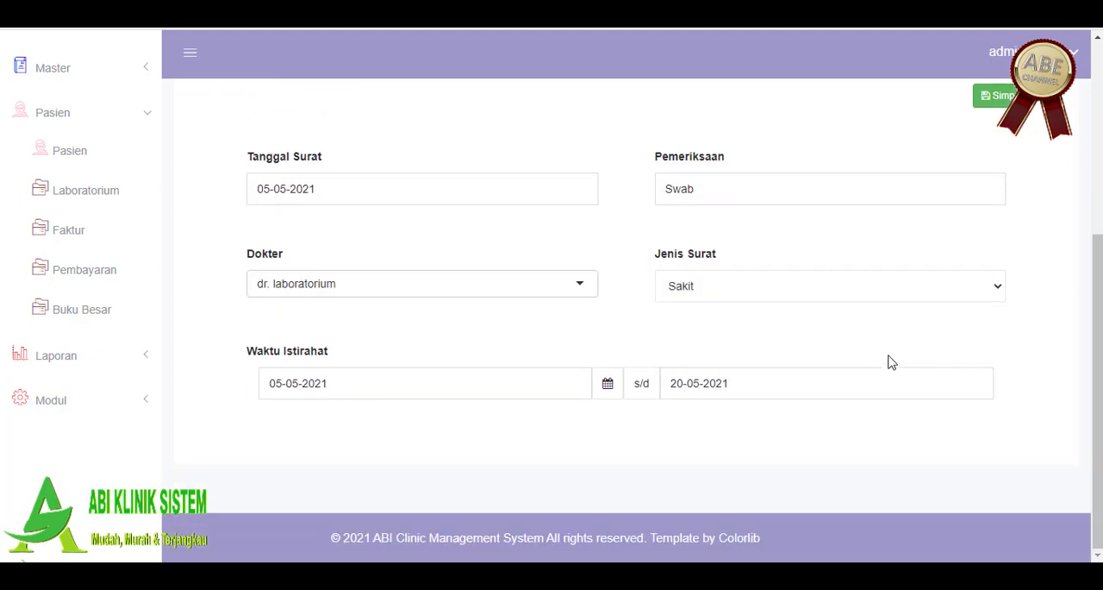
click(1003, 96)
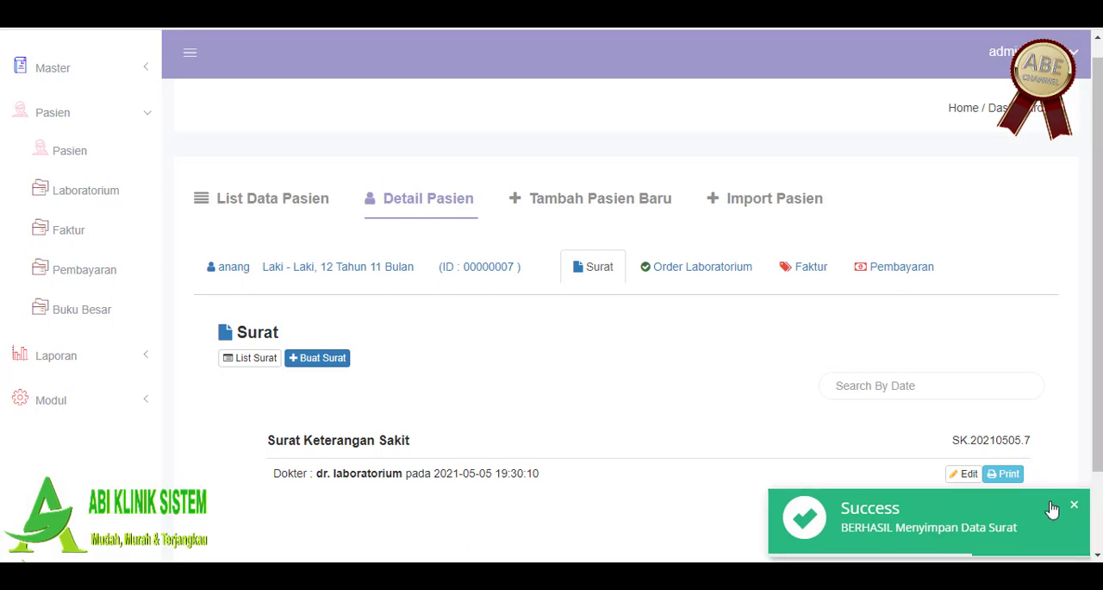
click(999, 385)
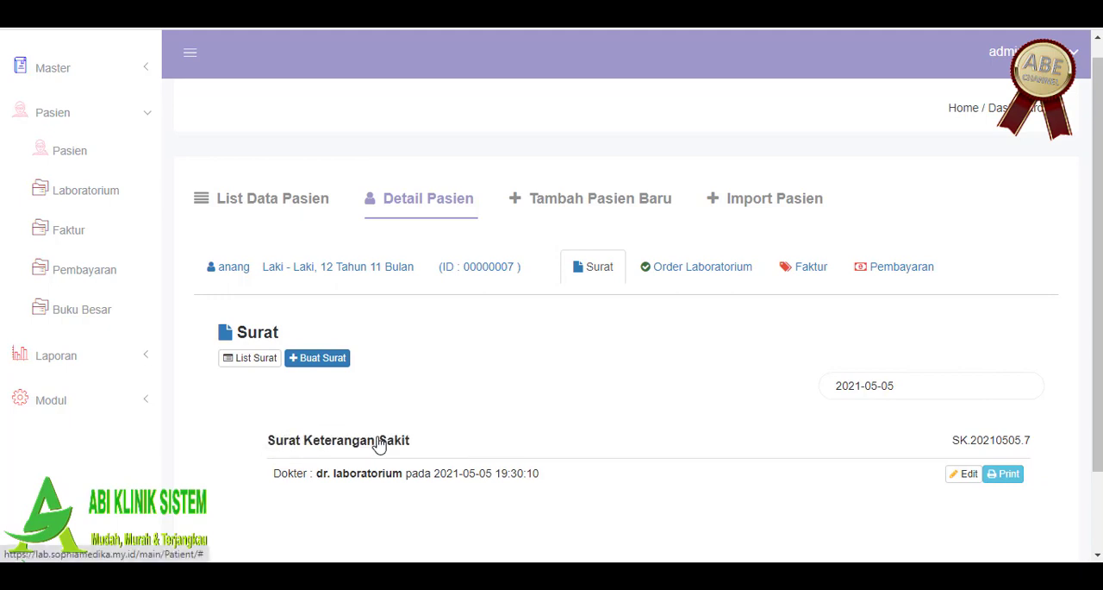
scroll(756, 464, down, 2)
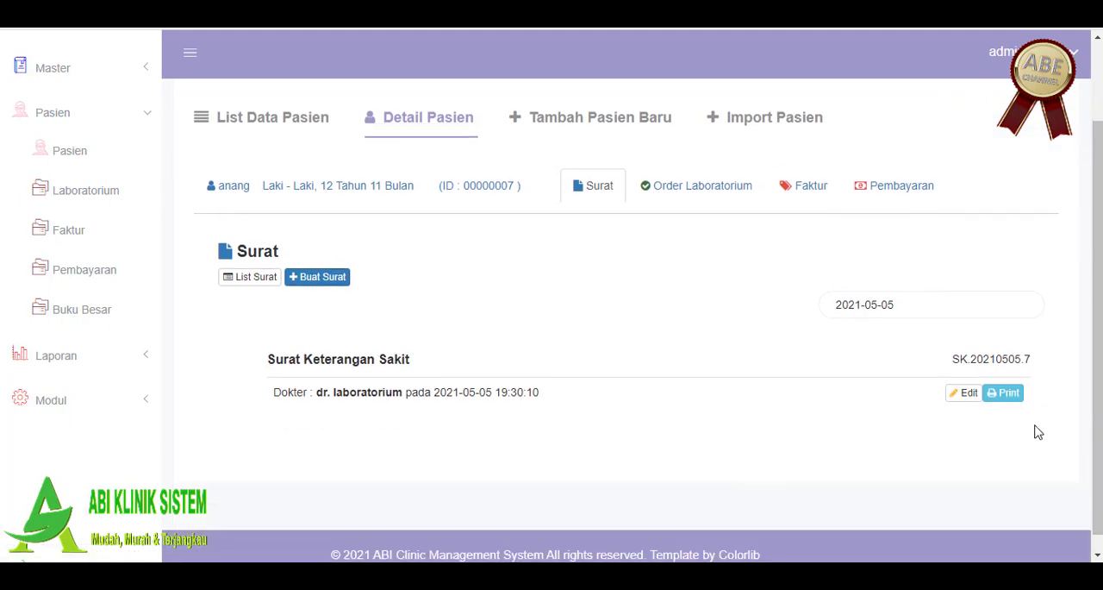
Step: Open the printable Surat Keterangan Sakit, dismiss the print dialog, and review the letterhead and patient data
click(1018, 394)
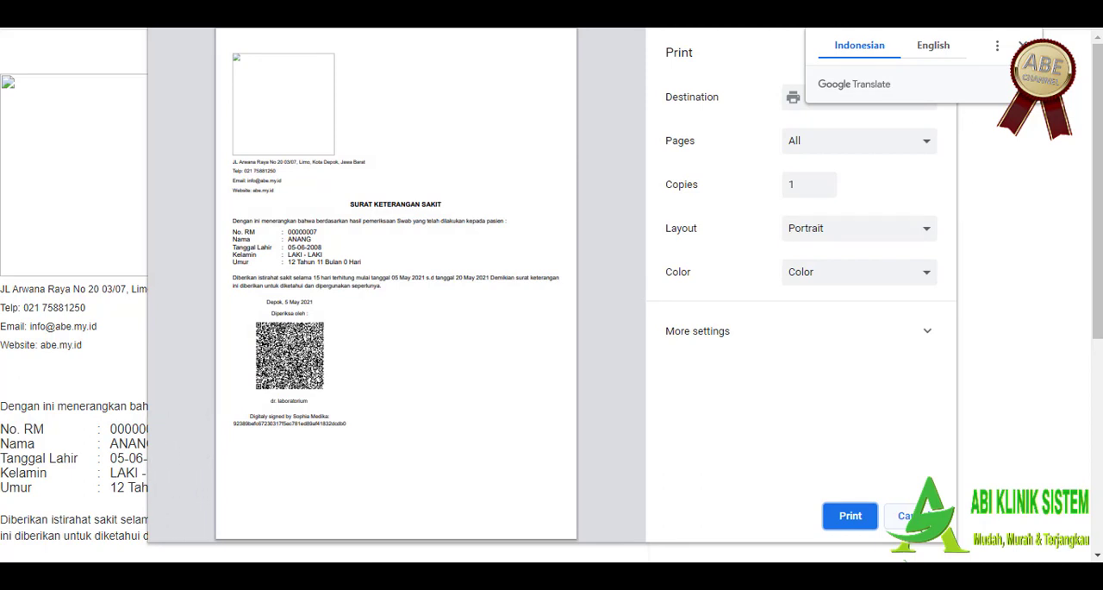
click(913, 517)
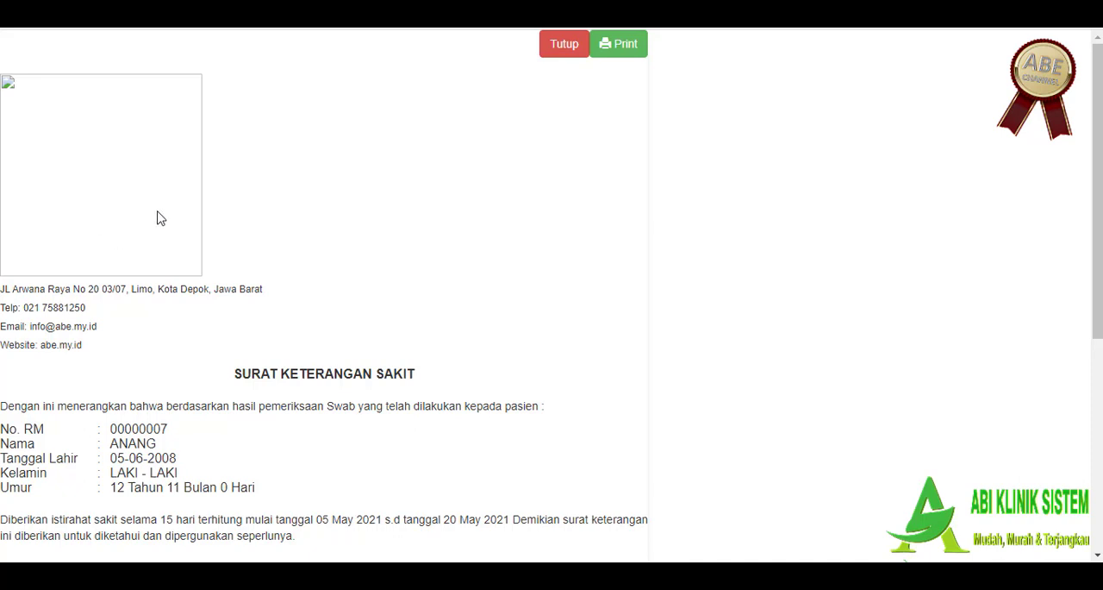
scroll(159, 218, down, 1)
scroll(158, 218, down, 1)
scroll(146, 226, up, 1)
scroll(188, 207, down, 1)
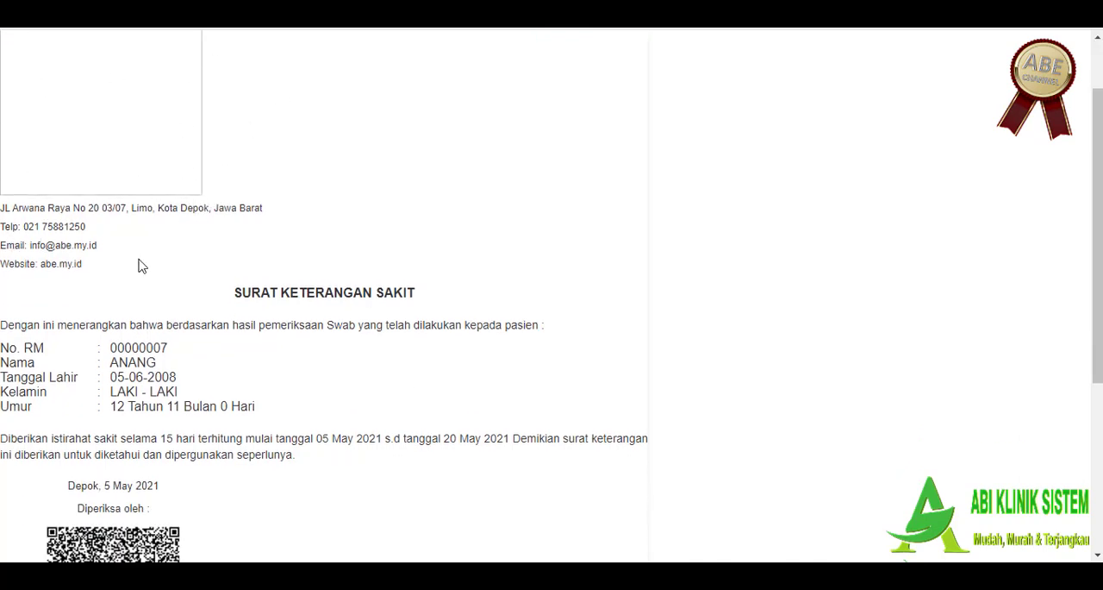
scroll(144, 272, down, 1)
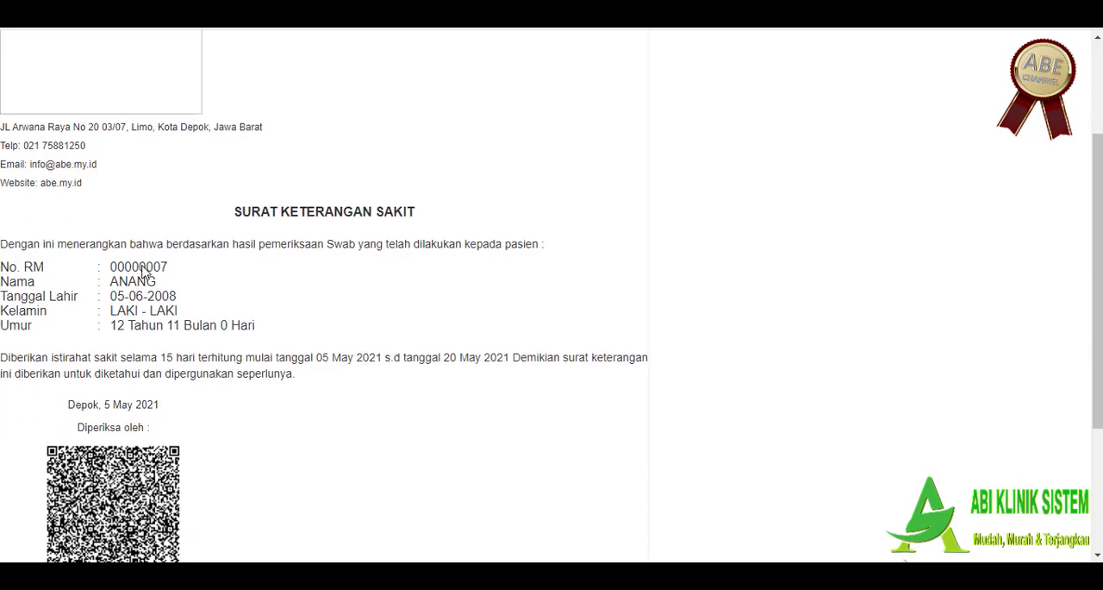
drag(7, 244, 138, 267)
click(215, 288)
scroll(42, 281, down, 1)
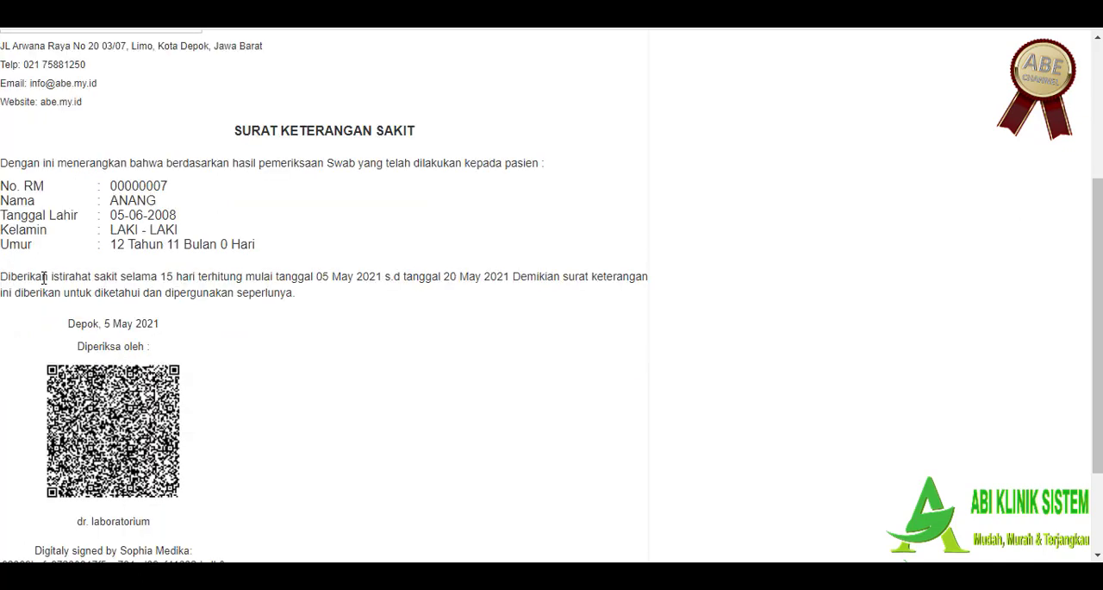
Step: Examine the sick letter's rest period, signing doctor and digital signature, and close the printable letter
drag(41, 277, 293, 282)
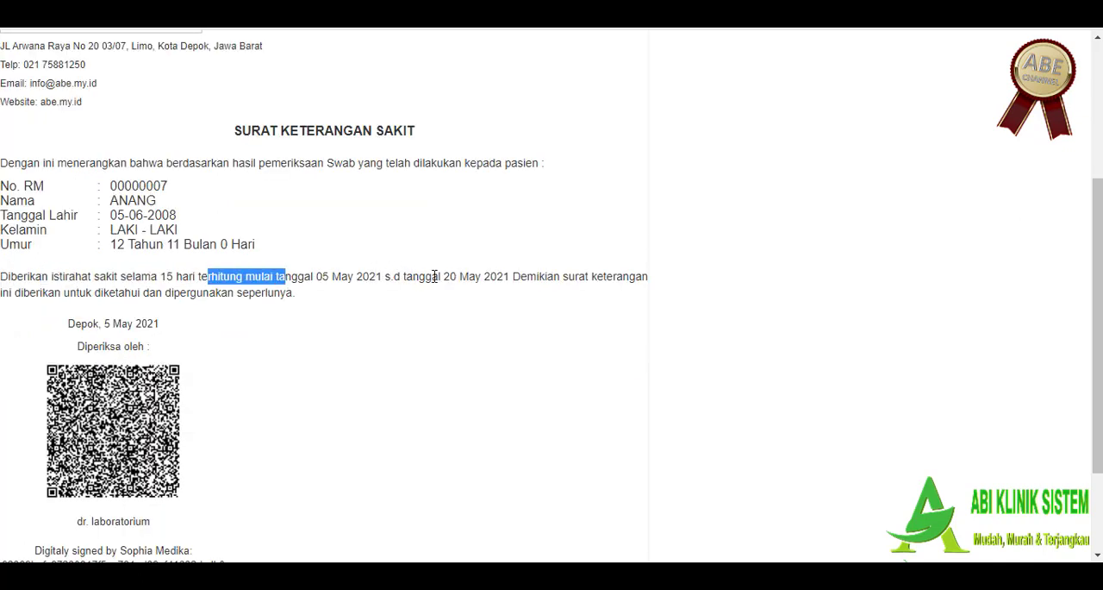
drag(434, 277, 481, 277)
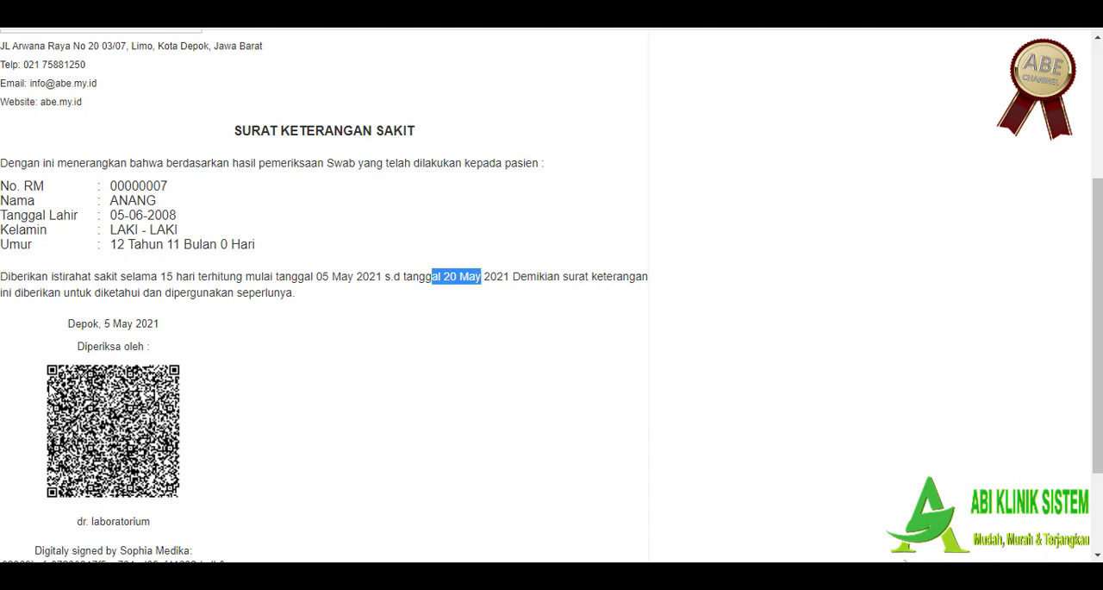
scroll(50, 386, down, 1)
mouse_move(94, 242)
mouse_down()
mouse_move(151, 240)
mouse_move(115, 266)
mouse_up()
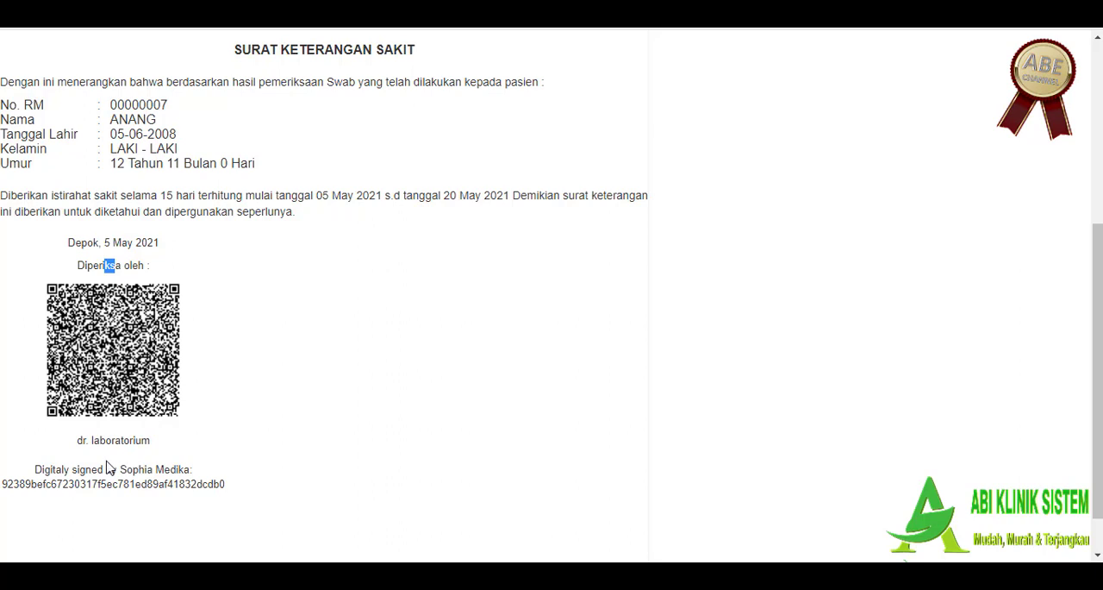
drag(87, 440, 175, 455)
drag(33, 469, 231, 502)
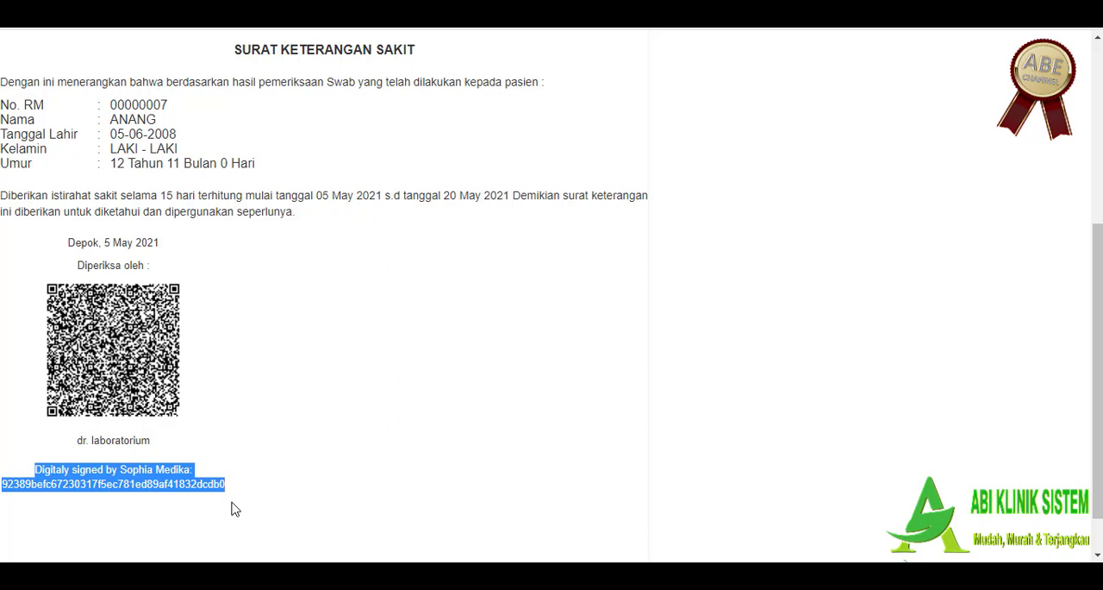
scroll(423, 382, up, 4)
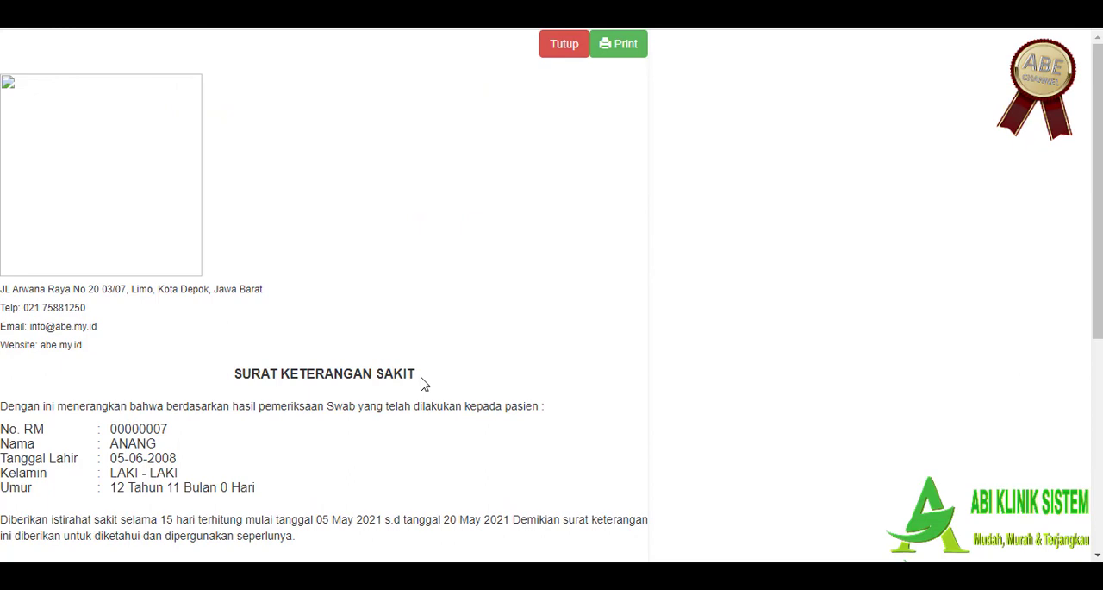
scroll(423, 384, down, 3)
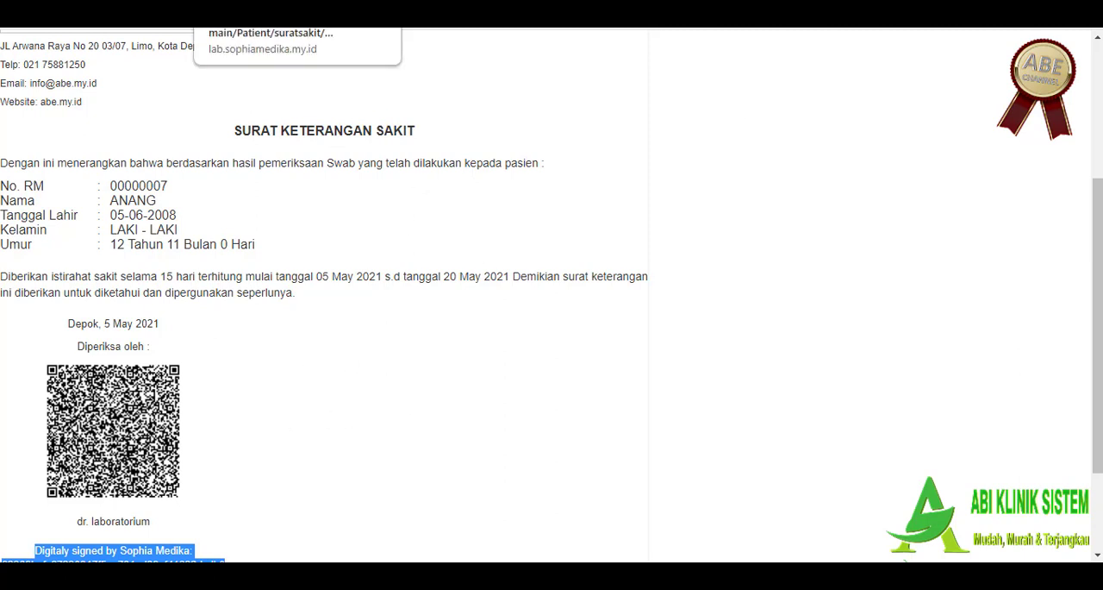
click(379, 7)
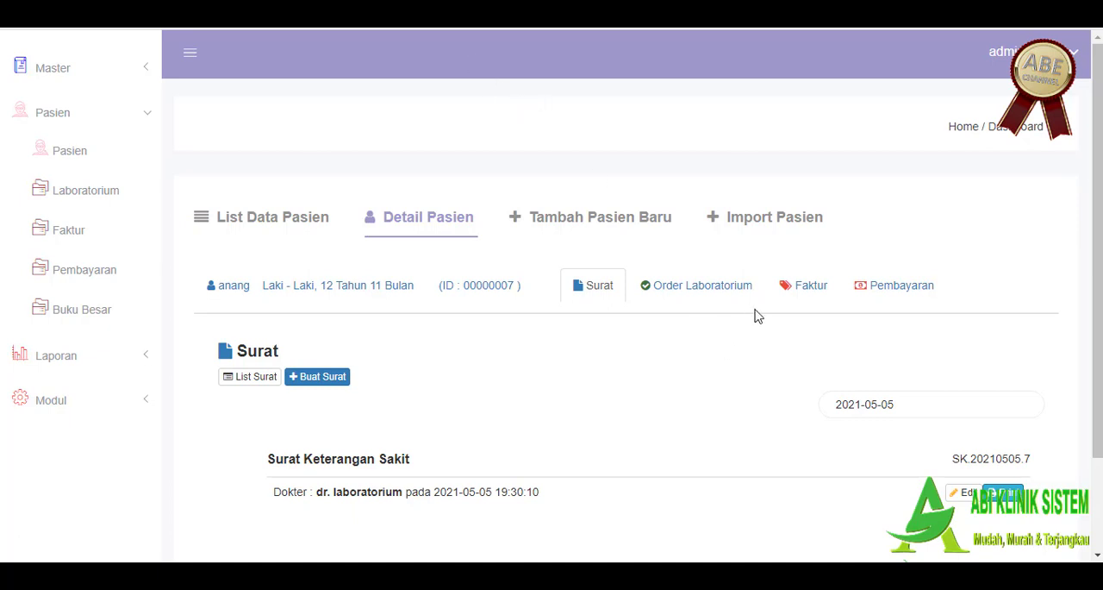
Step: Create another Surat for the patient with Jenis Surat set to Sehat
scroll(767, 336, down, 1)
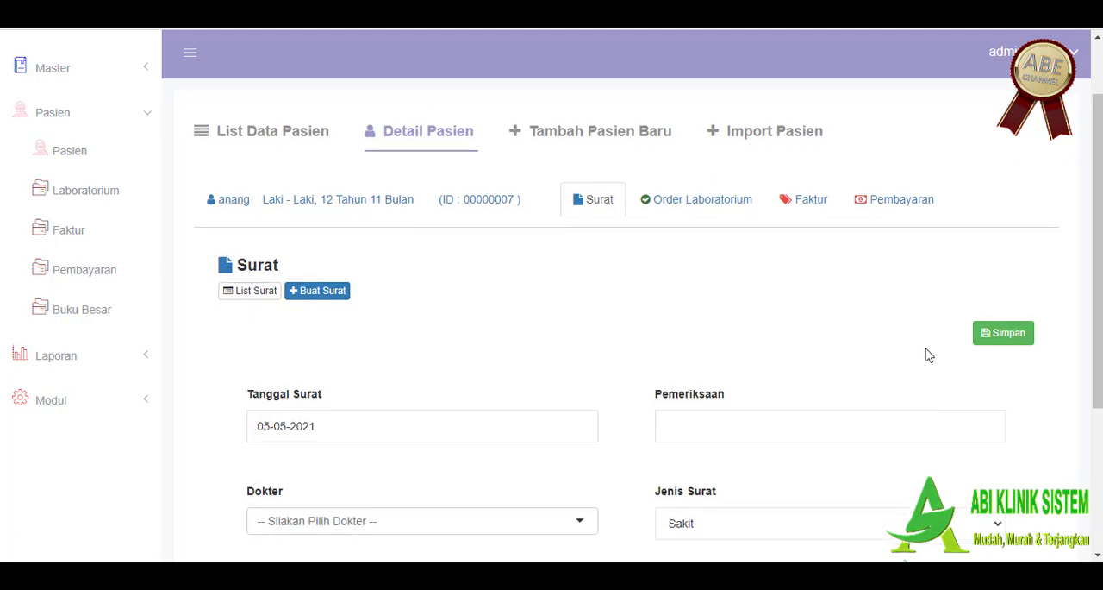
scroll(861, 345, down, 3)
click(697, 293)
click(698, 324)
scroll(625, 341, up, 2)
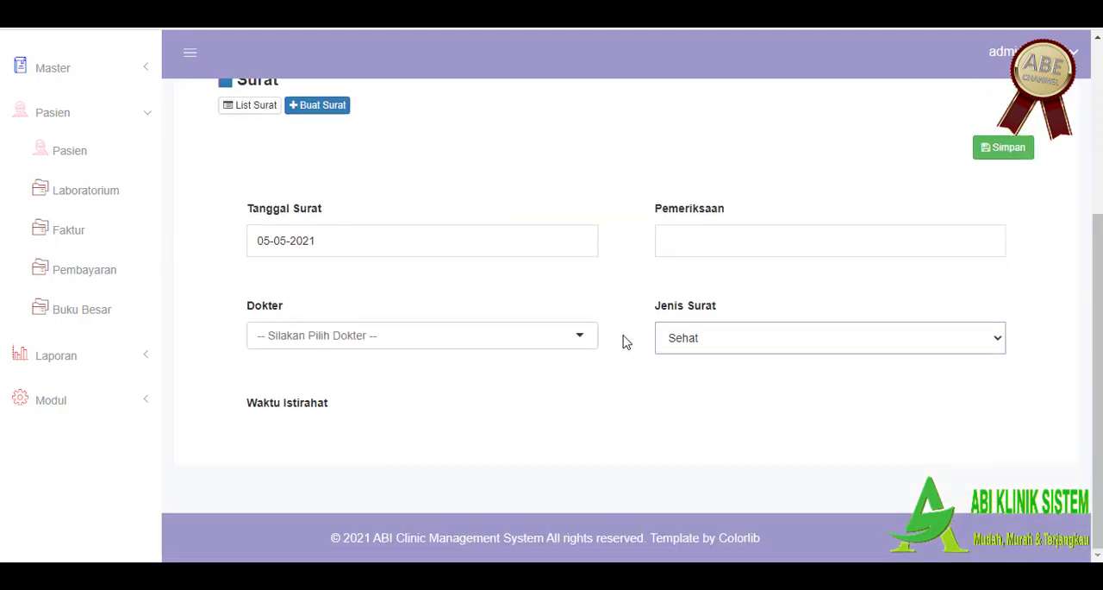
Step: Fill in the health letter with Tanggal Surat 20-05-2021, Pemeriksaan Swab and dr. laboratorium as Dokter, and save it
click(315, 291)
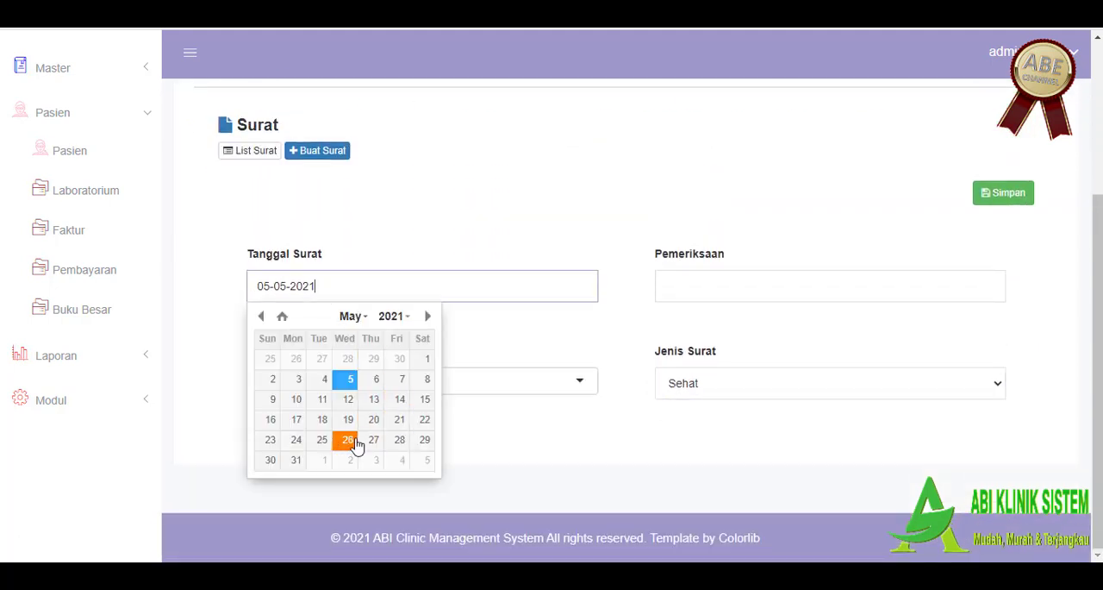
click(374, 420)
click(788, 285)
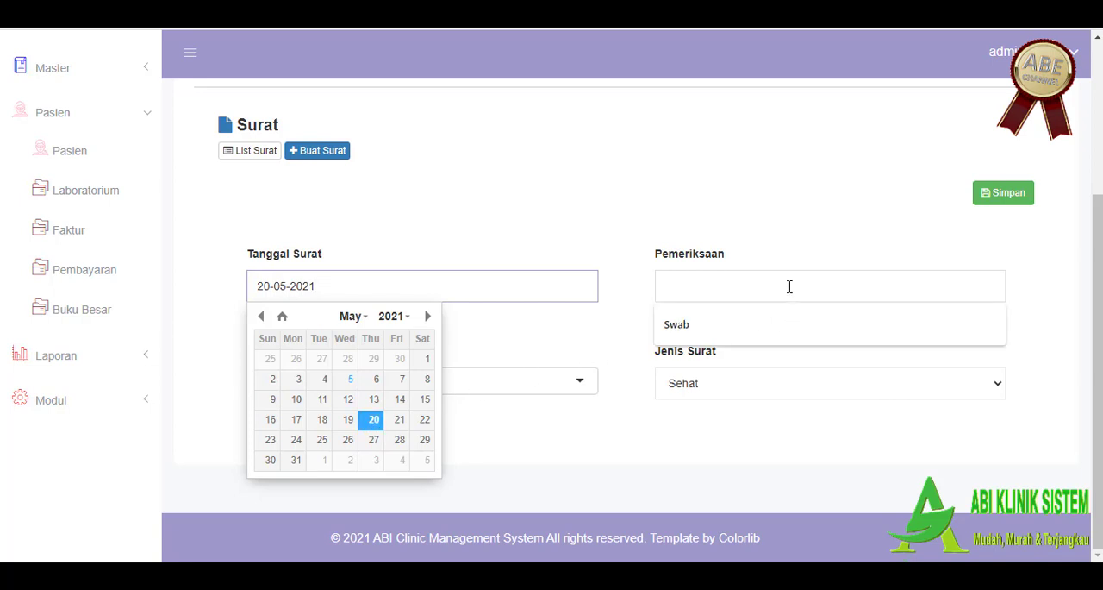
click(746, 338)
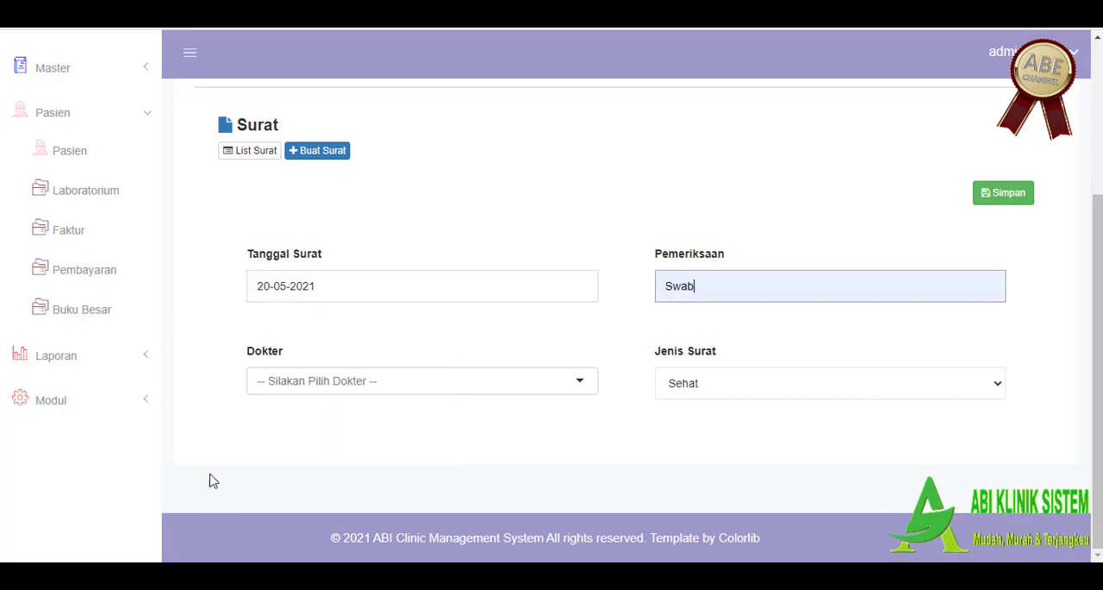
click(371, 384)
click(319, 498)
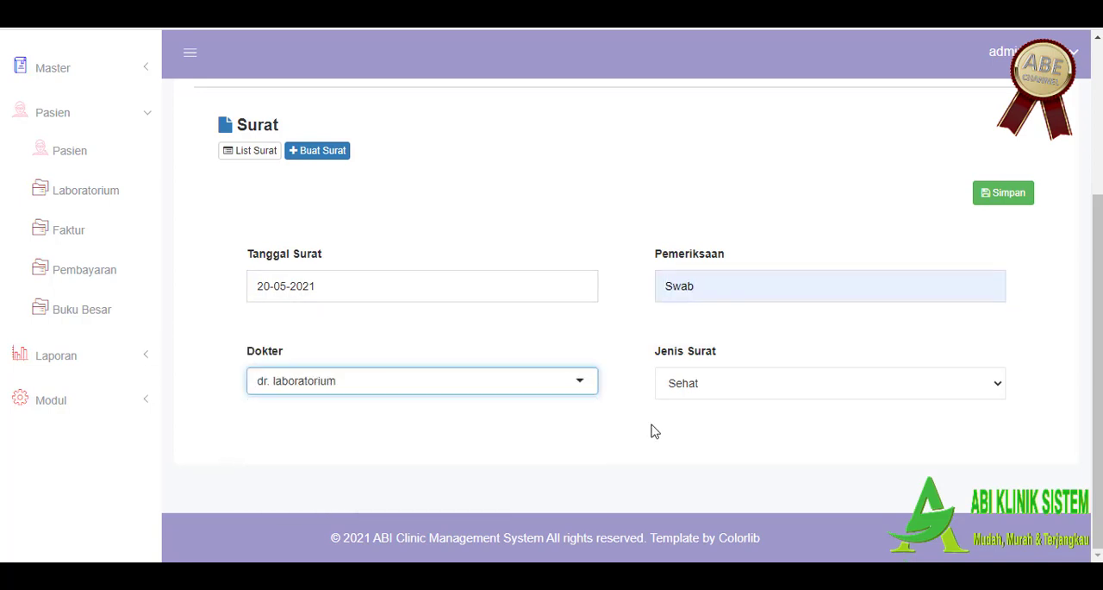
click(1000, 194)
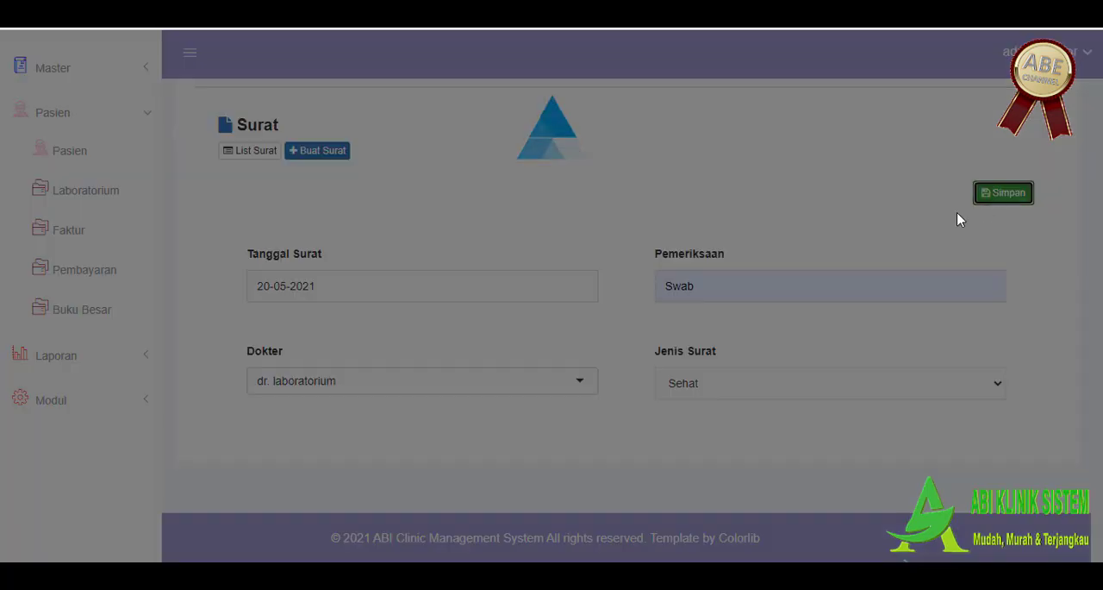
Step: Open the printable Surat Keterangan Sehat, close the print dialog, and review the examination text and patient data
scroll(604, 370, down, 1)
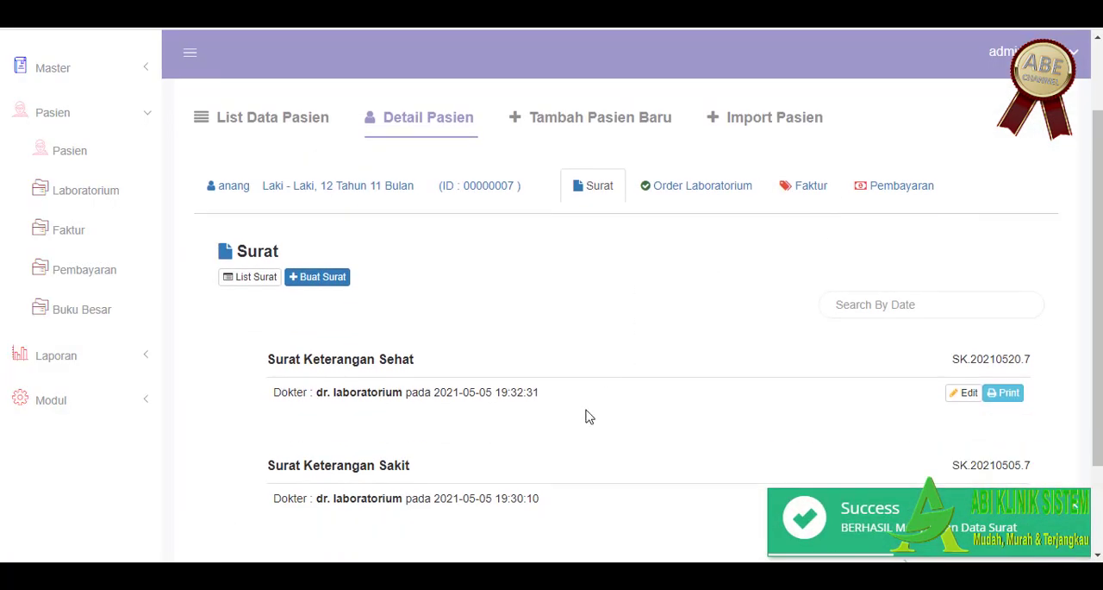
click(1002, 390)
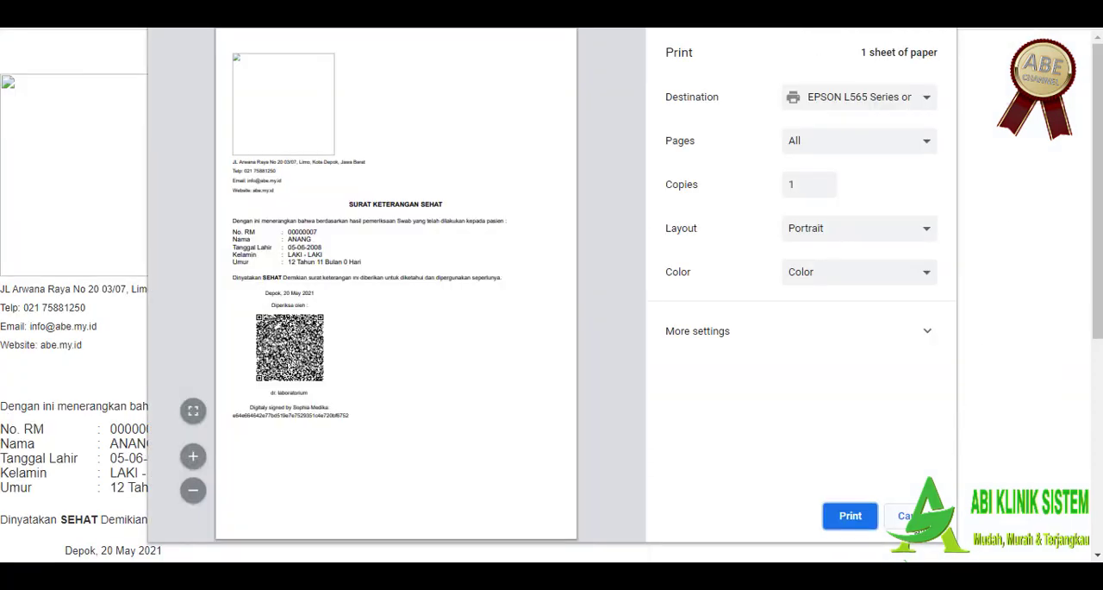
click(826, 516)
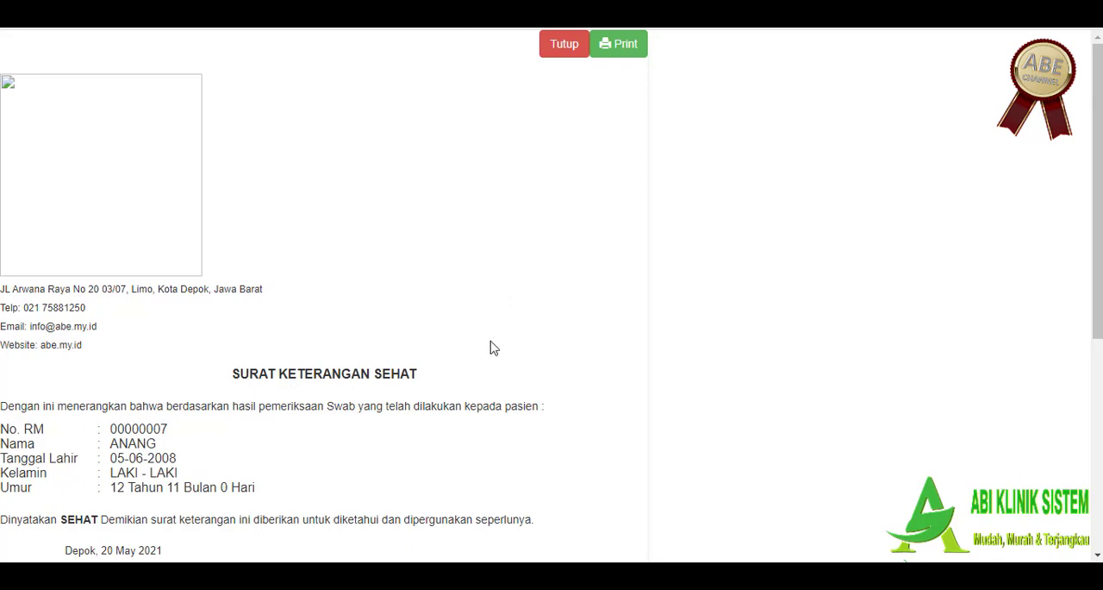
scroll(492, 313, down, 1)
scroll(561, 313, down, 1)
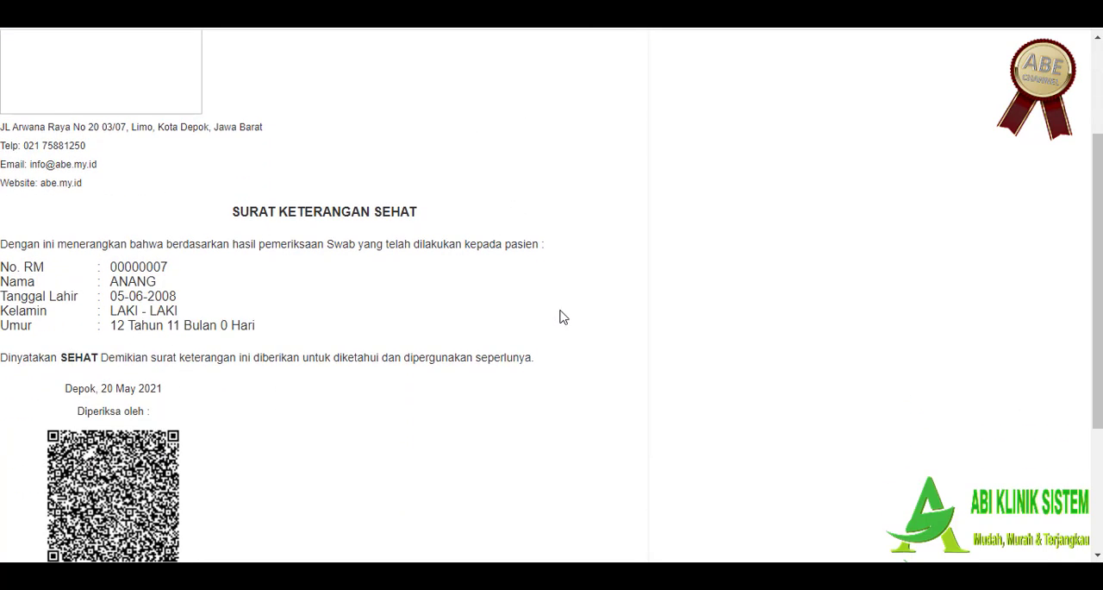
drag(12, 242, 180, 236)
shift+click(135, 240)
scroll(304, 267, down, 1)
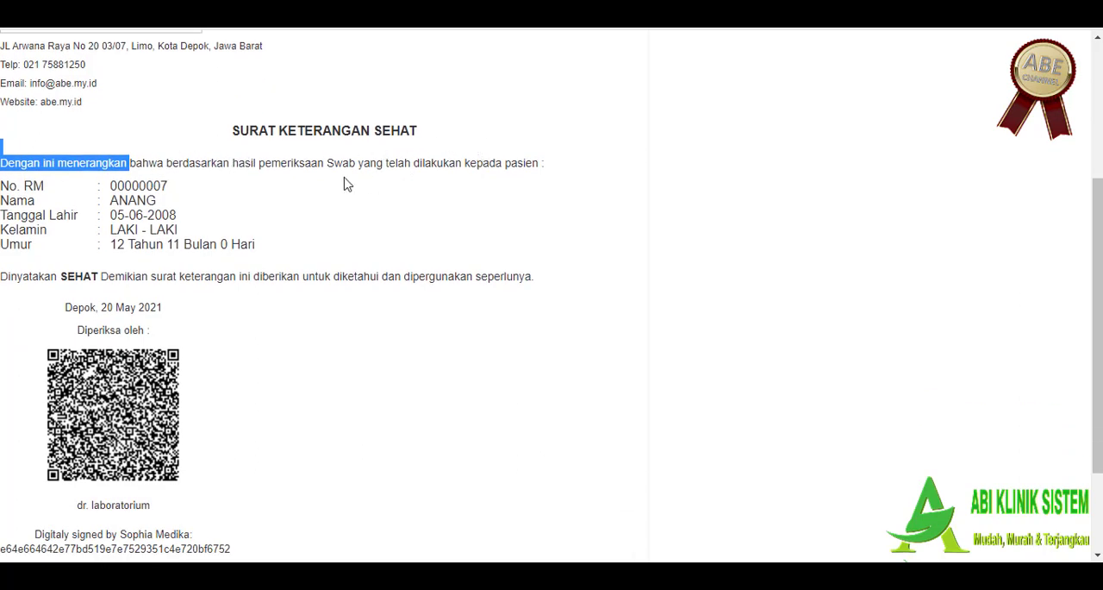
Step: Examine the health letter's SEHAT statement, QR code and digital signature, and close the printable letter
drag(11, 276, 536, 252)
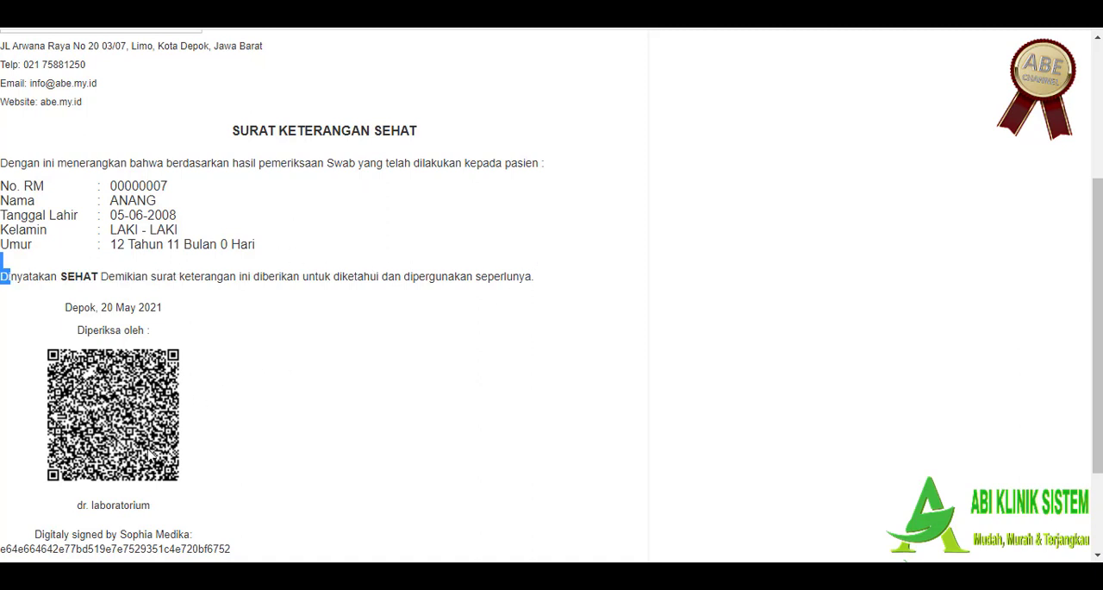
scroll(151, 457, down, 1)
scroll(179, 515, up, 2)
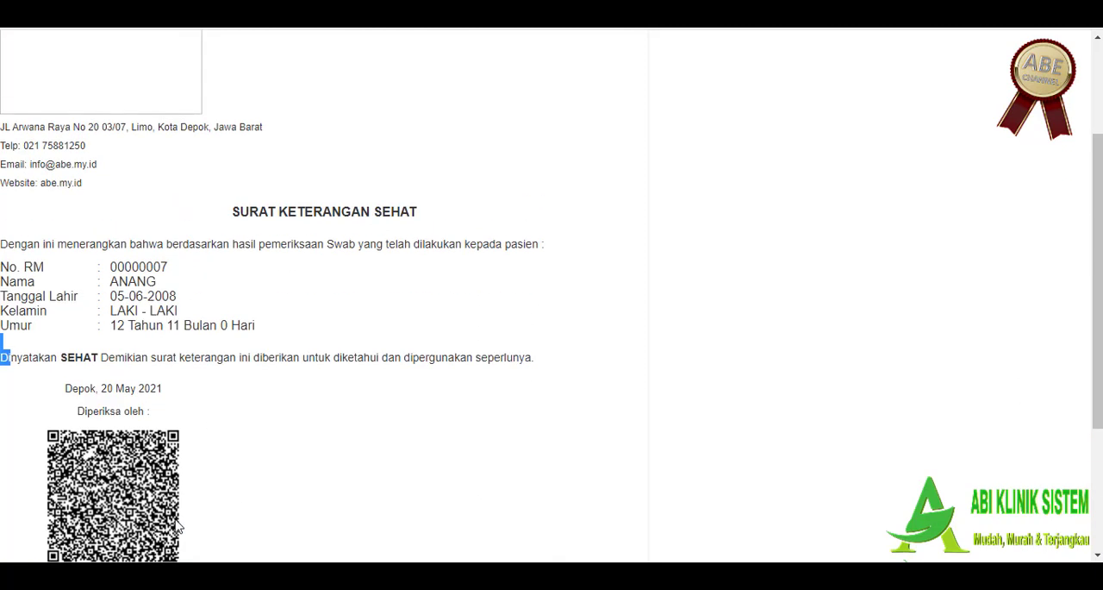
scroll(177, 526, down, 1)
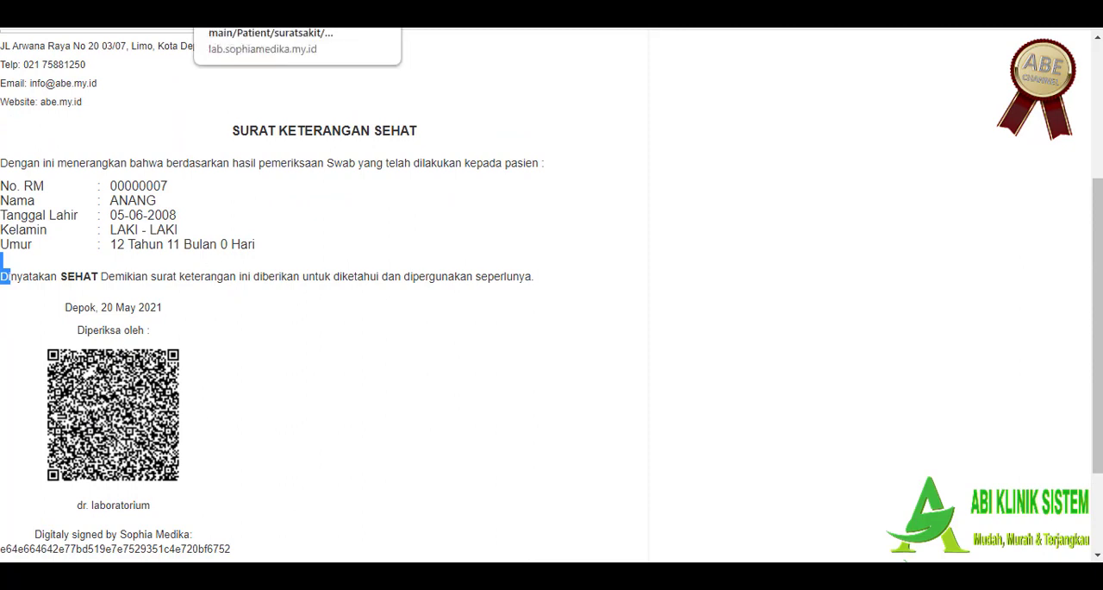
click(383, 3)
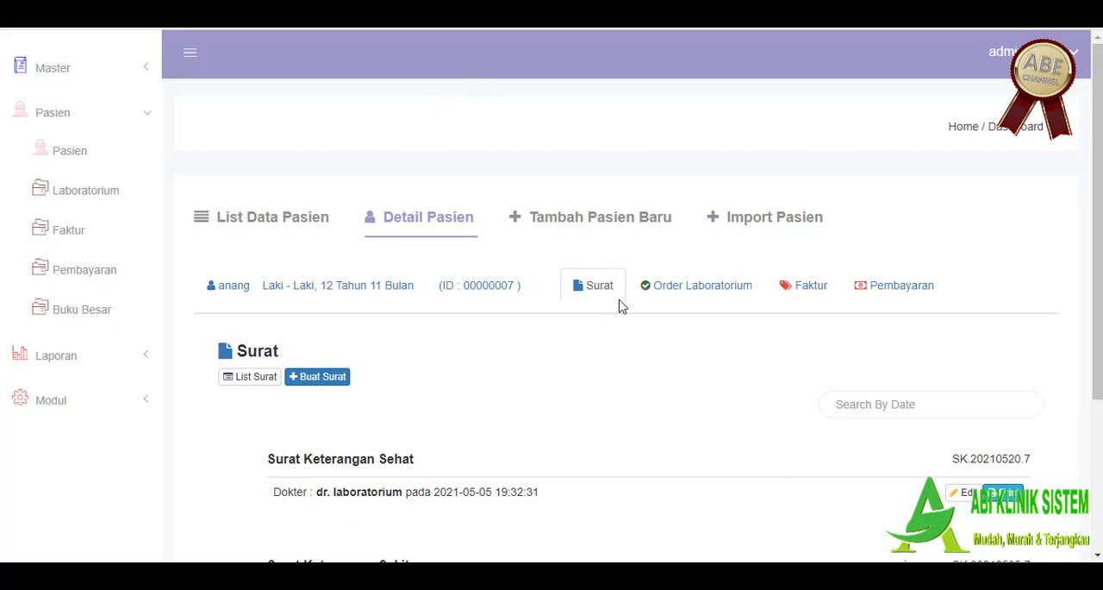
Step: Start a new laboratory order for the same patient
click(663, 291)
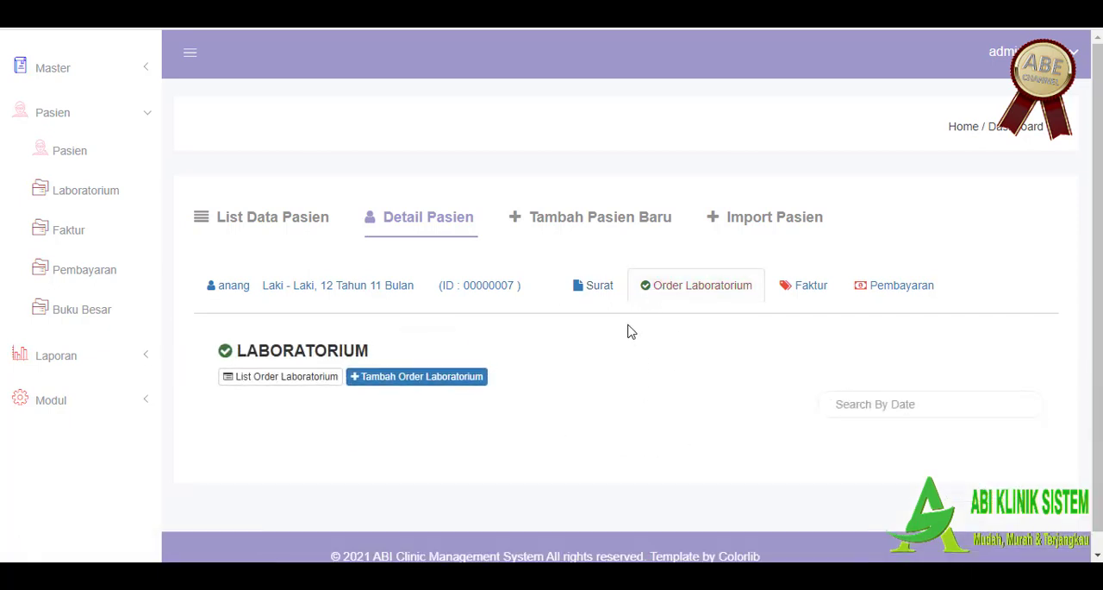
scroll(630, 330, down, 1)
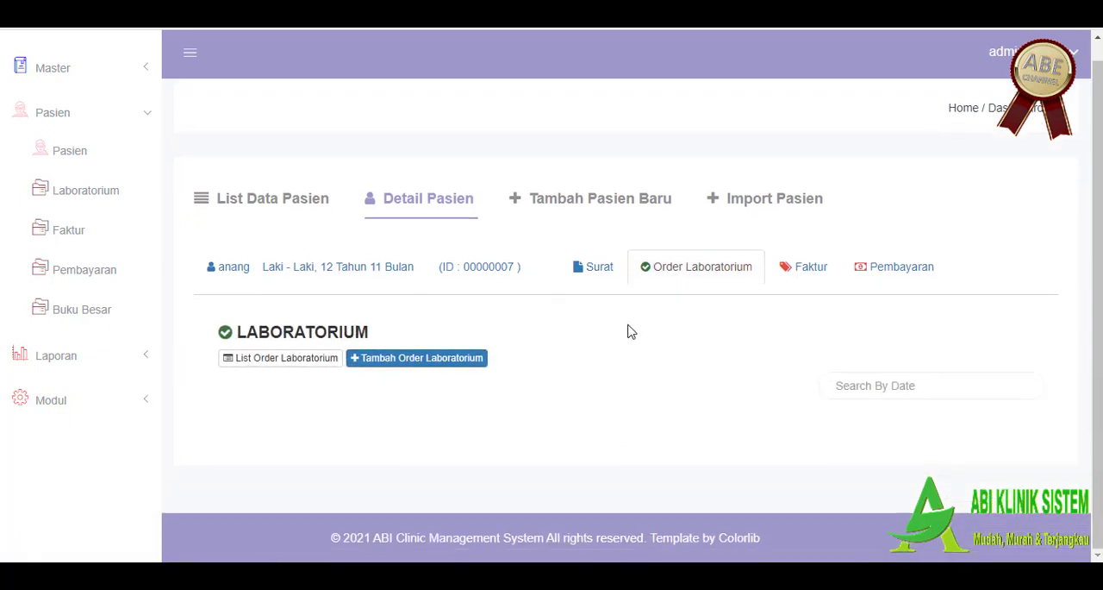
click(394, 361)
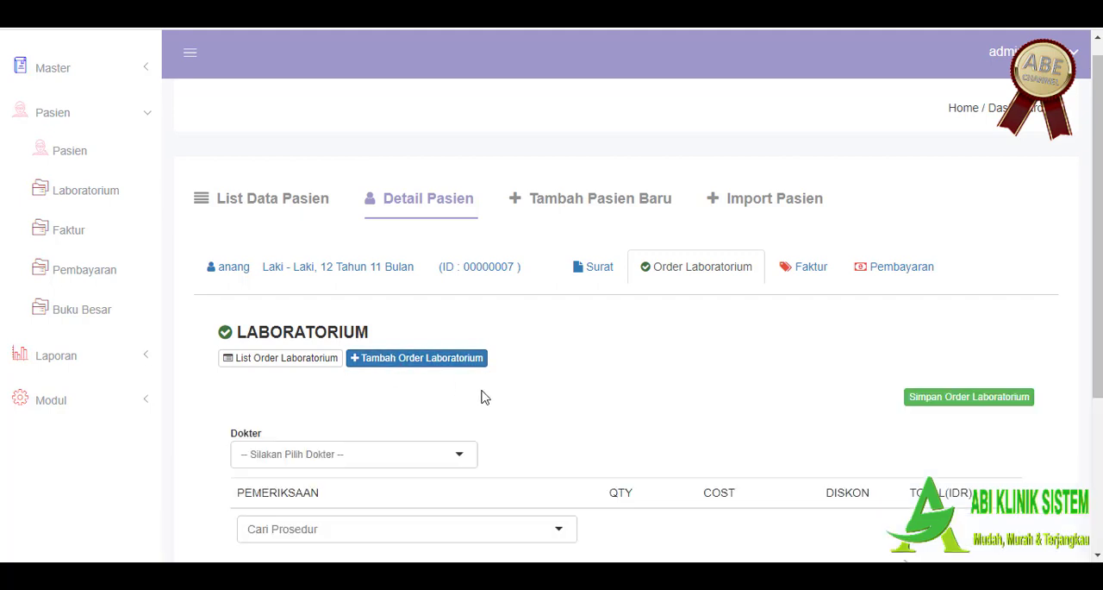
Step: Choose dr. laboratorium as the order's Dokter and add the Swab AG procedure to the examinations
scroll(581, 343, down, 1)
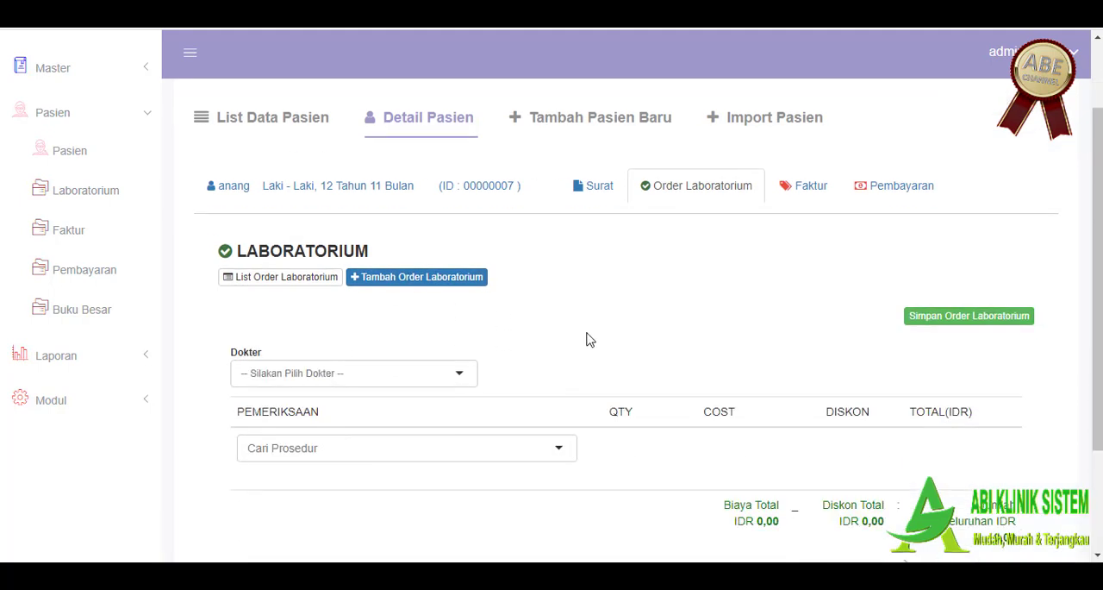
click(413, 377)
click(383, 481)
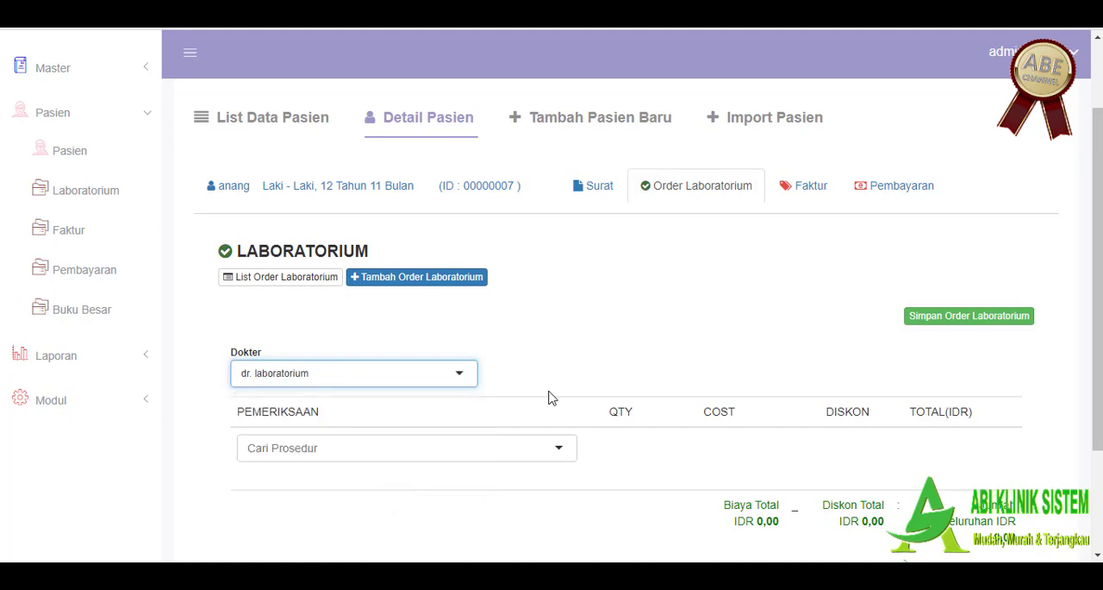
scroll(609, 353, down, 1)
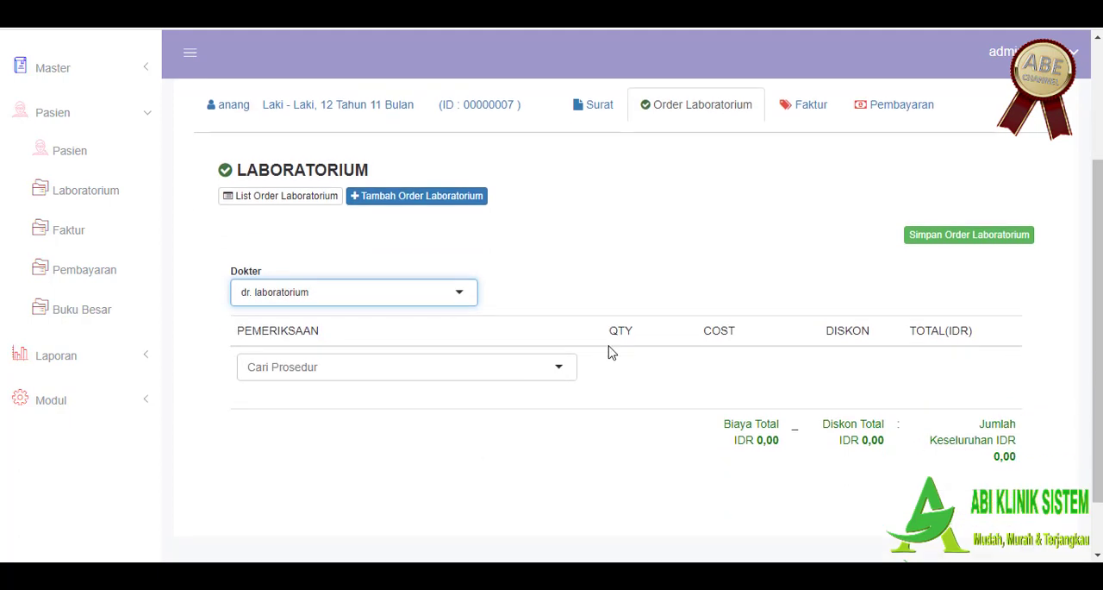
click(560, 368)
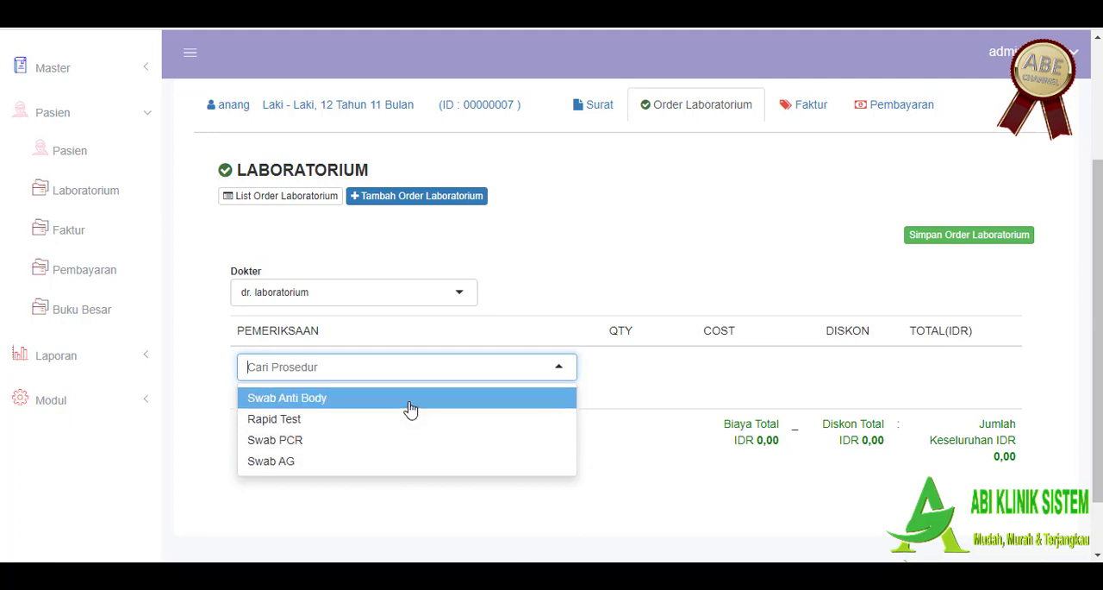
click(419, 461)
scroll(695, 421, down, 1)
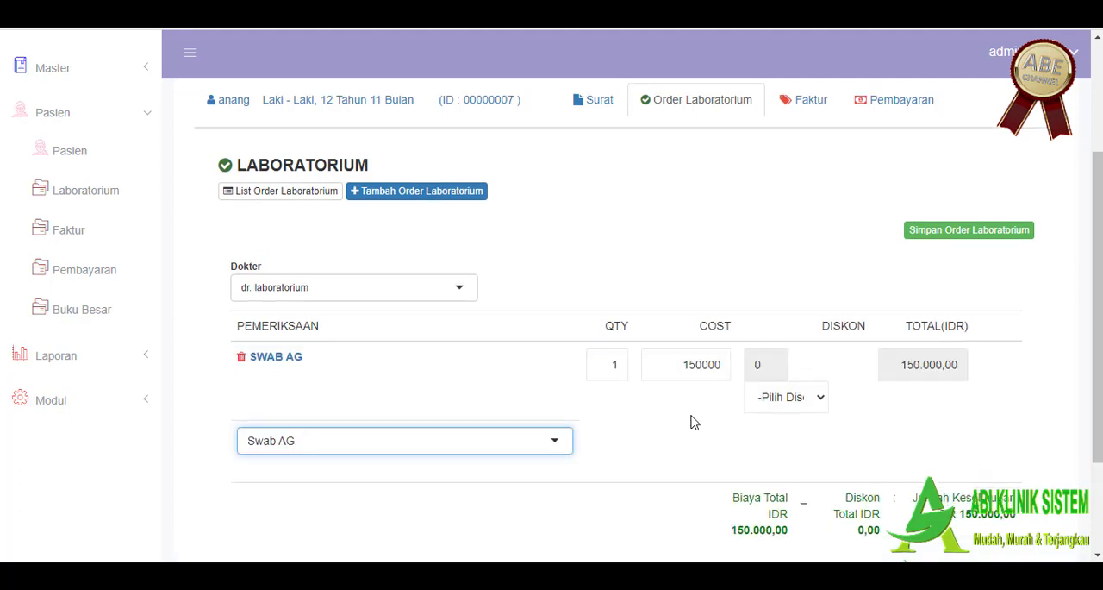
Step: Try the %, Promotion and -Pilih Discount- options as the discount type for the Swab AG row
scroll(695, 422, down, 1)
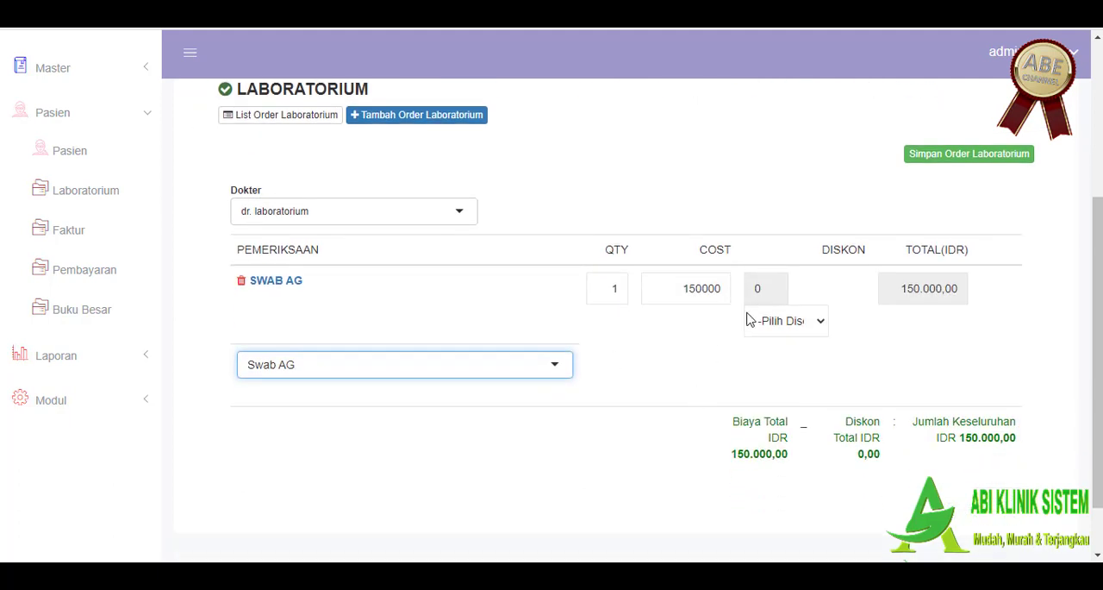
click(823, 322)
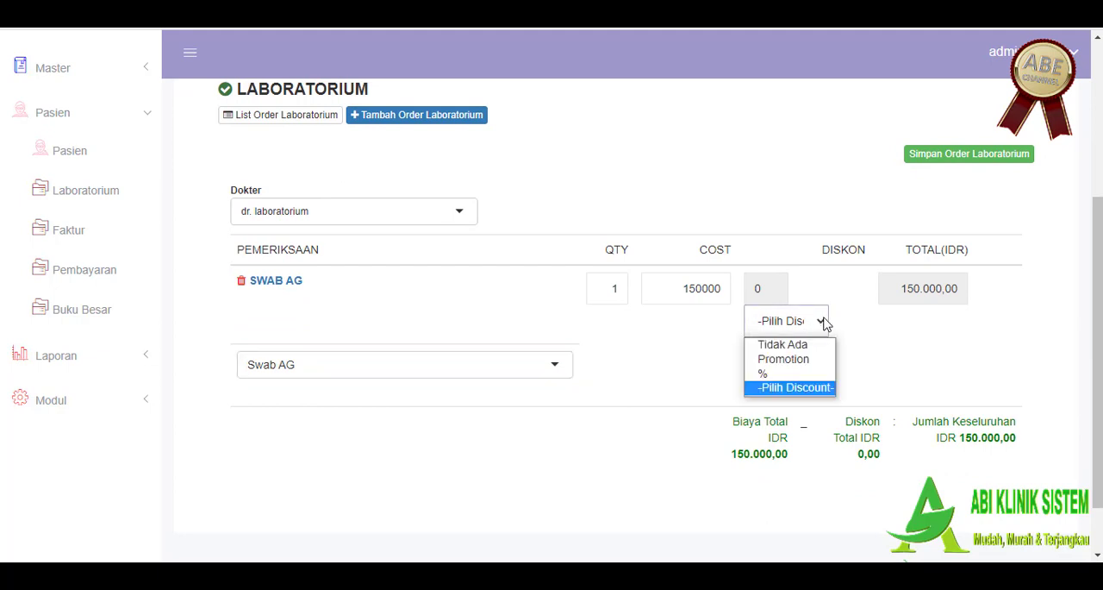
click(819, 376)
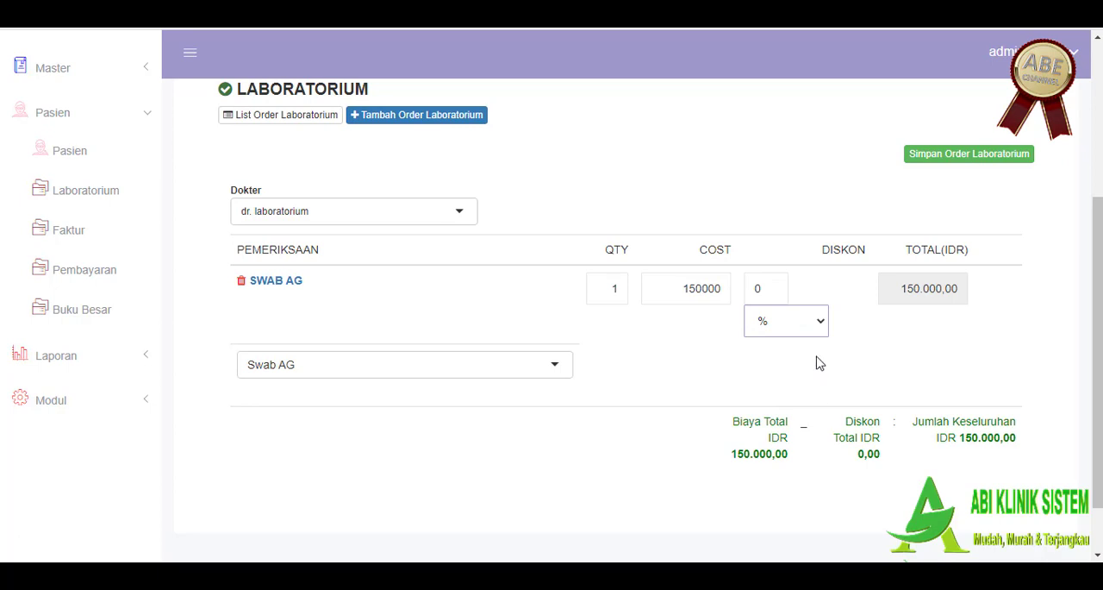
click(803, 327)
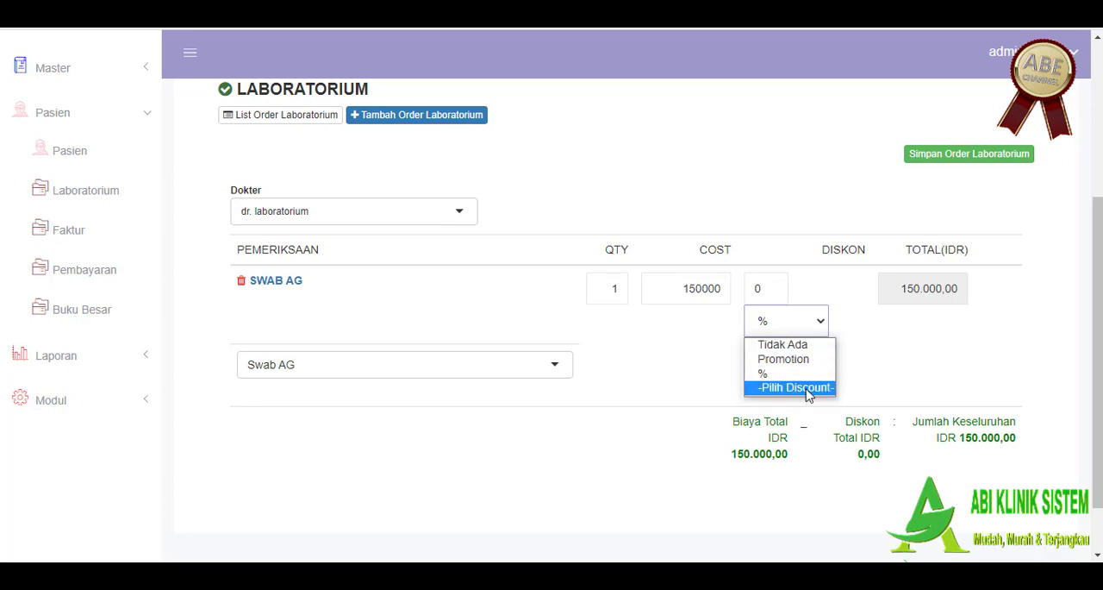
click(803, 358)
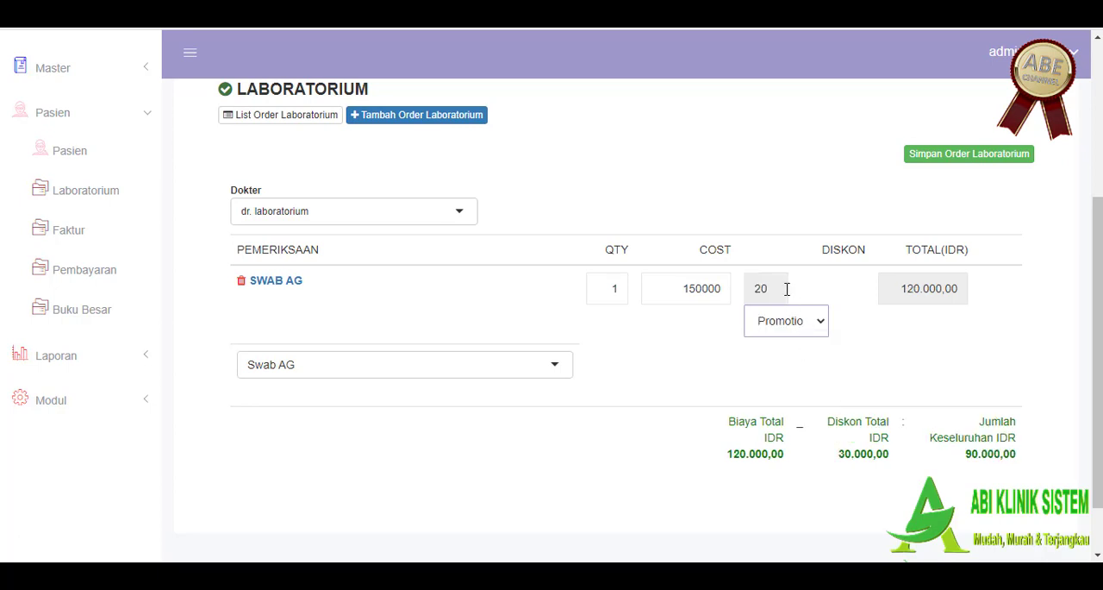
click(818, 321)
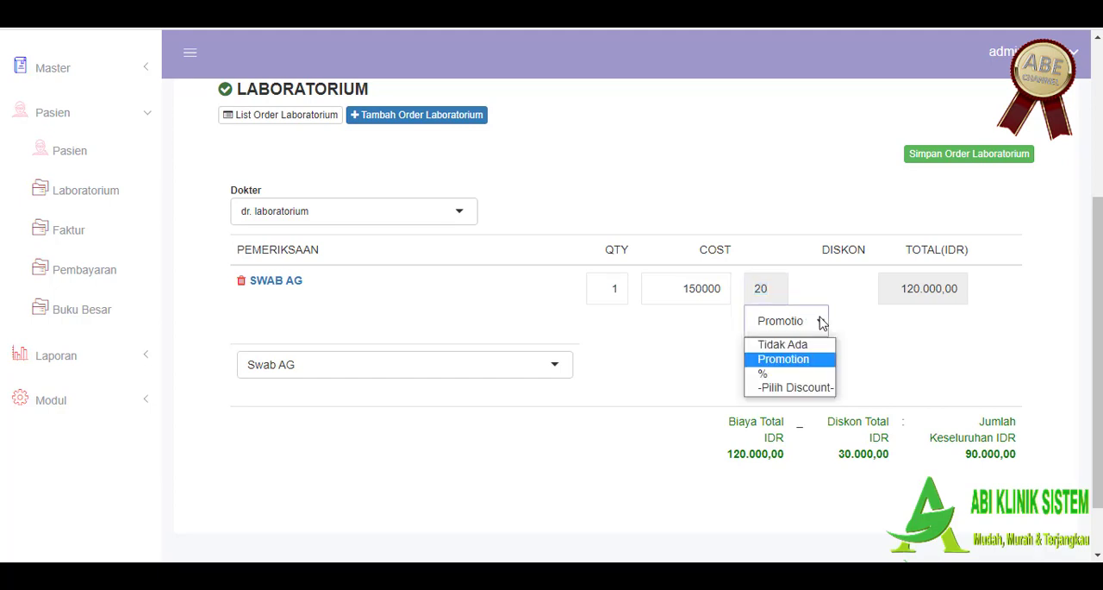
click(823, 387)
click(783, 295)
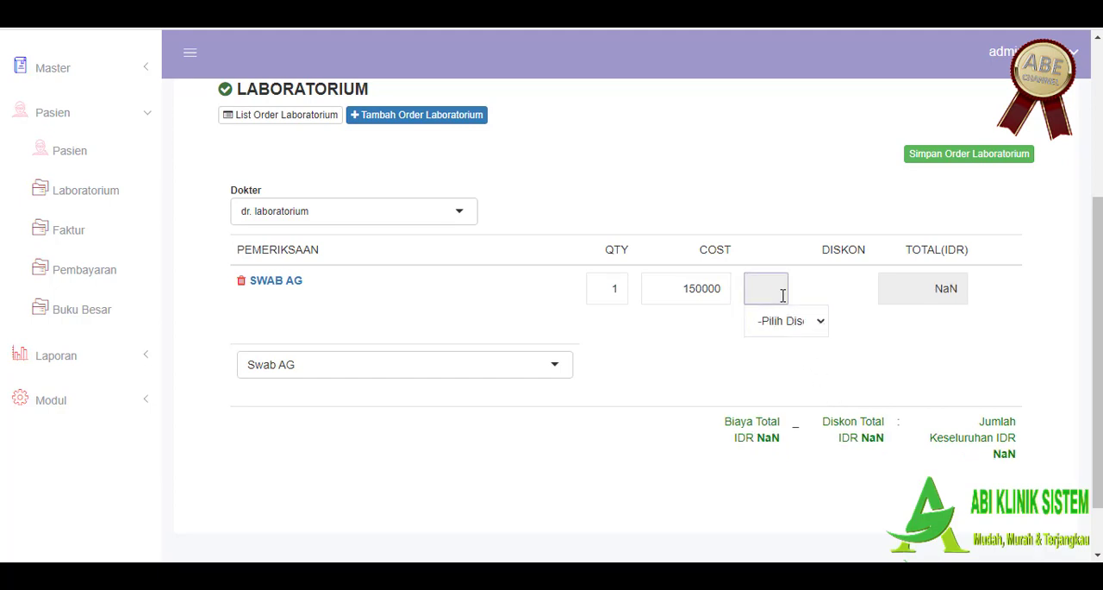
click(811, 322)
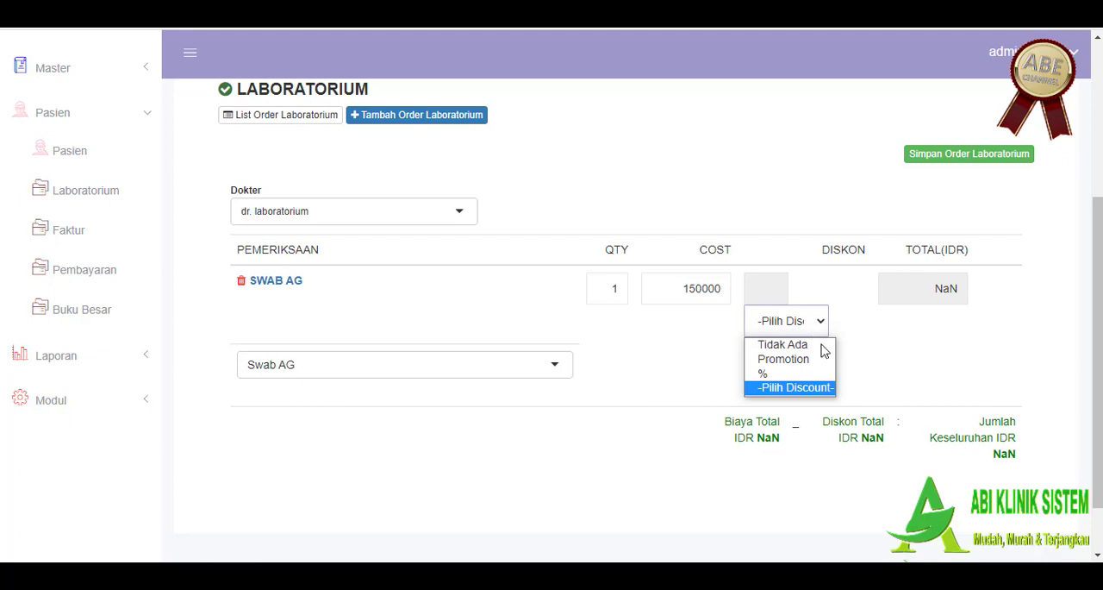
click(823, 361)
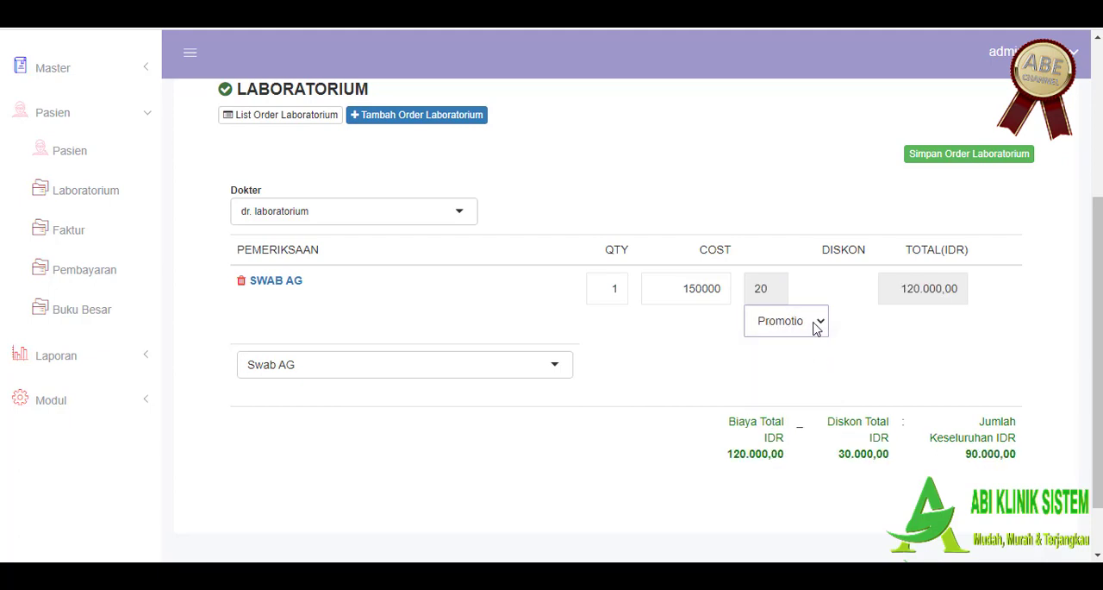
Step: Set the Swab AG discount to Tidak Ada and save the laboratory order
click(817, 322)
click(815, 346)
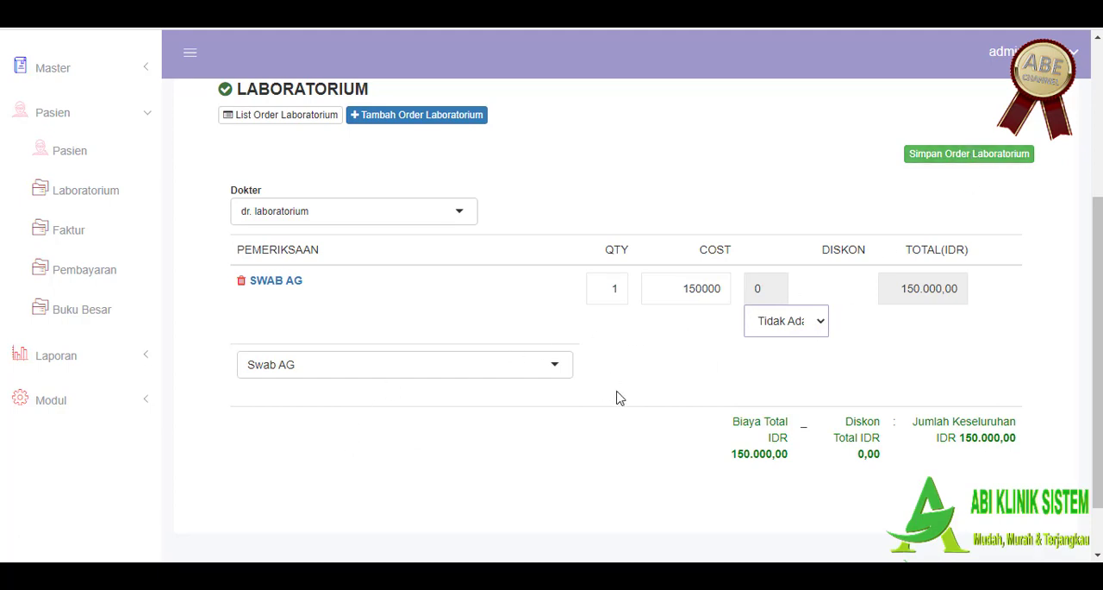
scroll(859, 264, down, 2)
scroll(928, 216, up, 3)
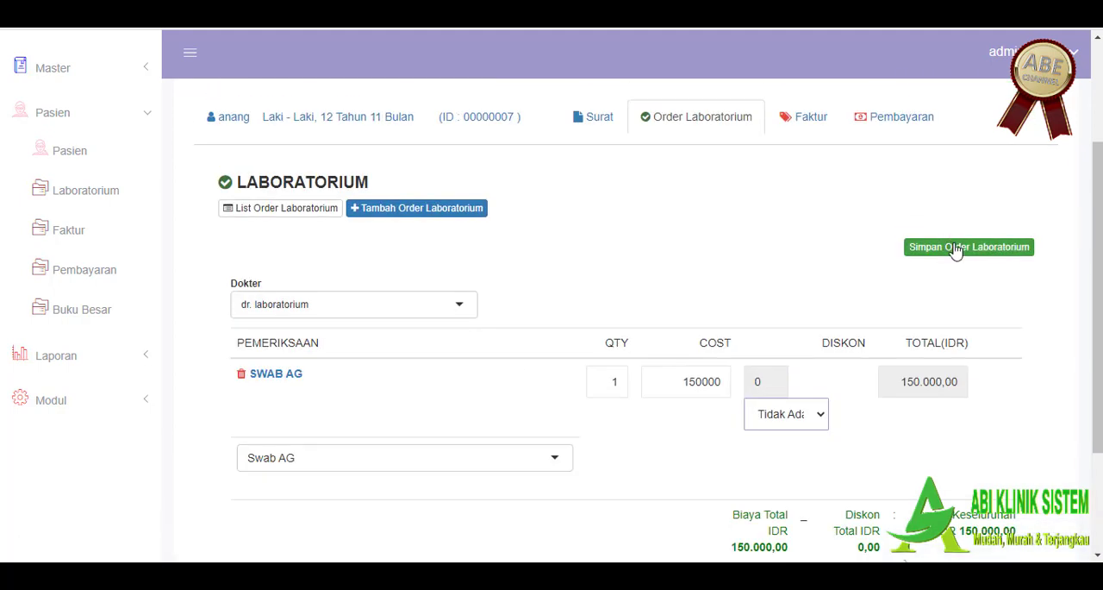
click(955, 248)
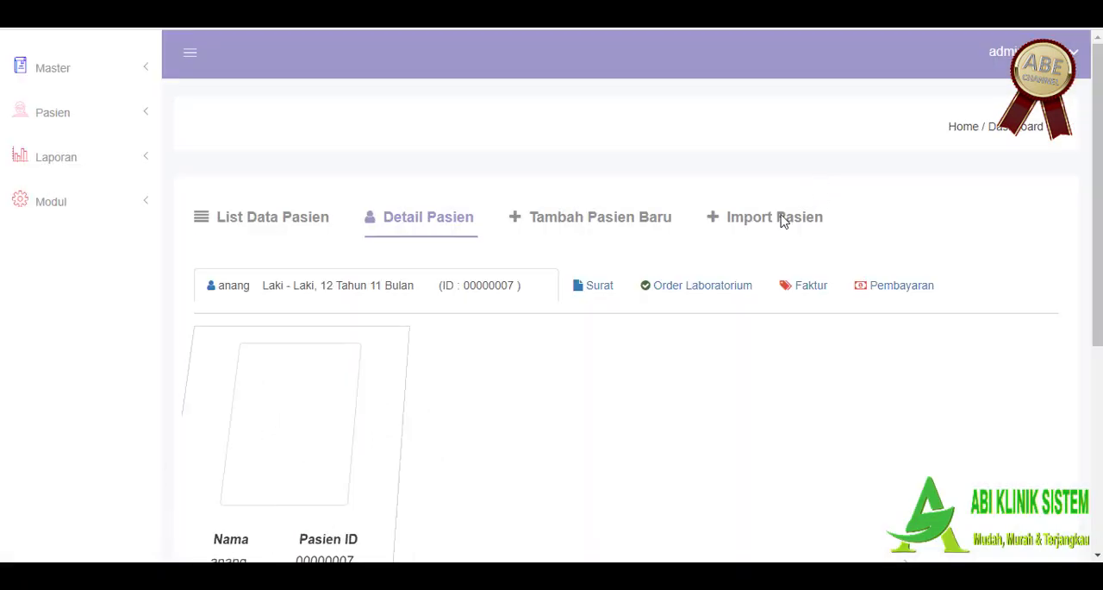
Step: Open the patient's laboratory order list and review the saved Swab AG order and its available actions
scroll(763, 243, down, 1)
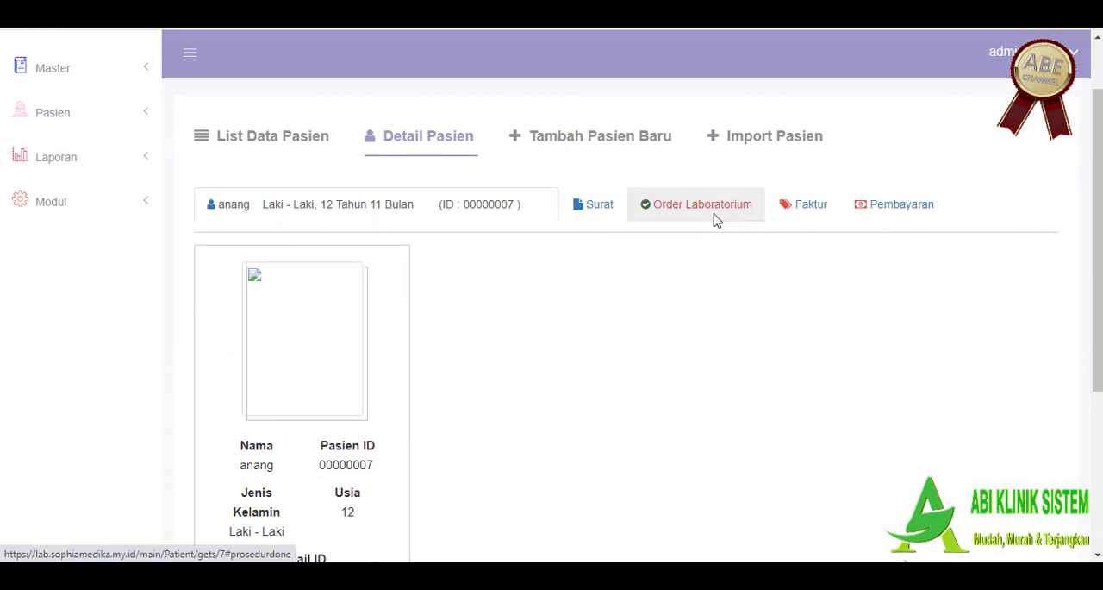
click(714, 223)
scroll(764, 318, down, 1)
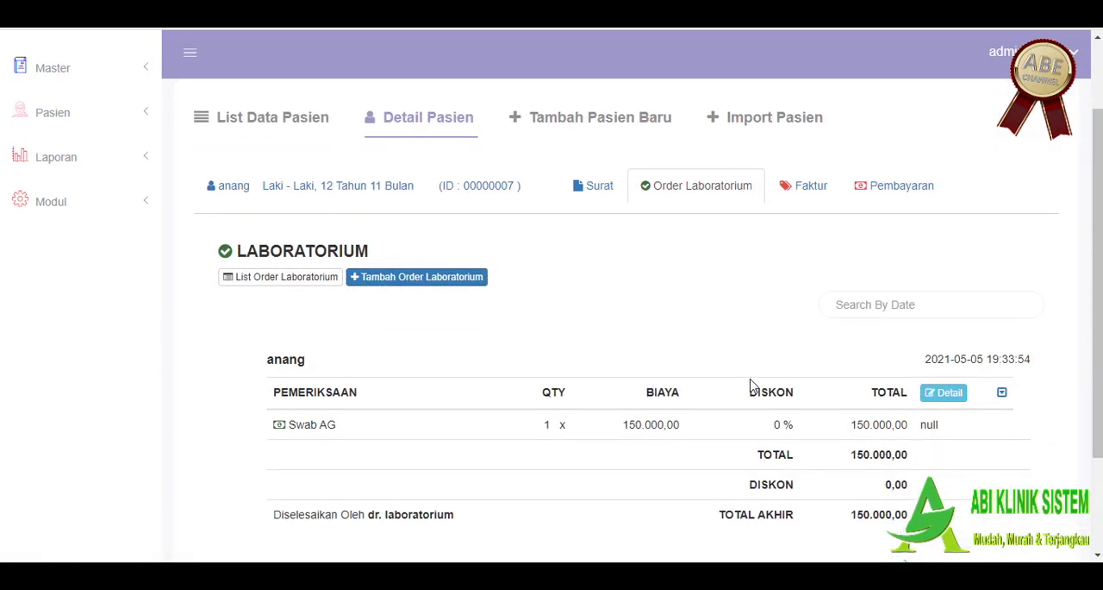
scroll(752, 386, down, 1)
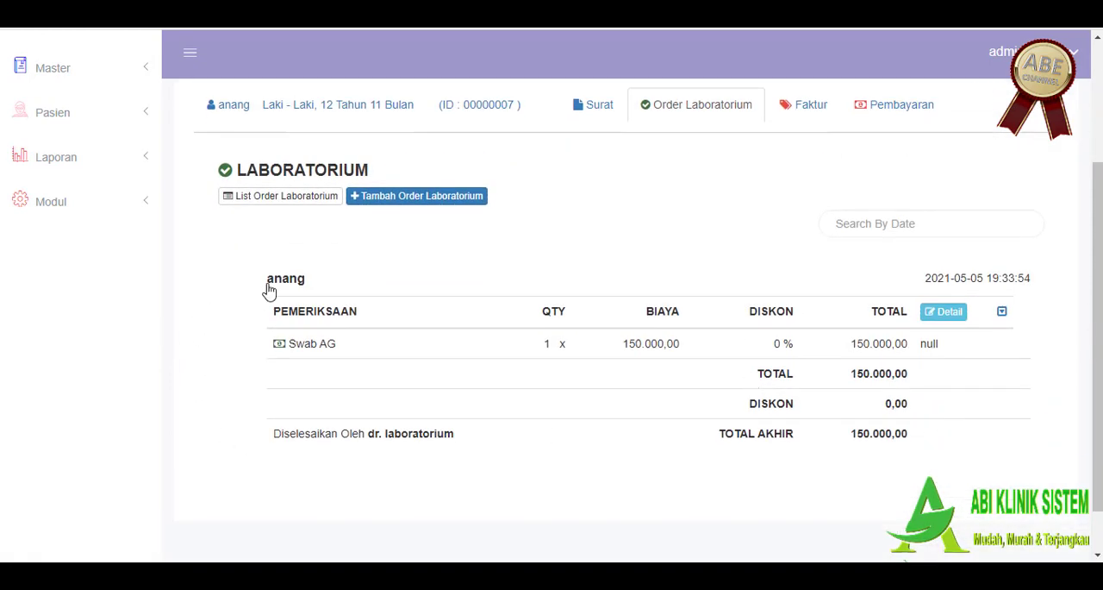
drag(310, 285, 384, 312)
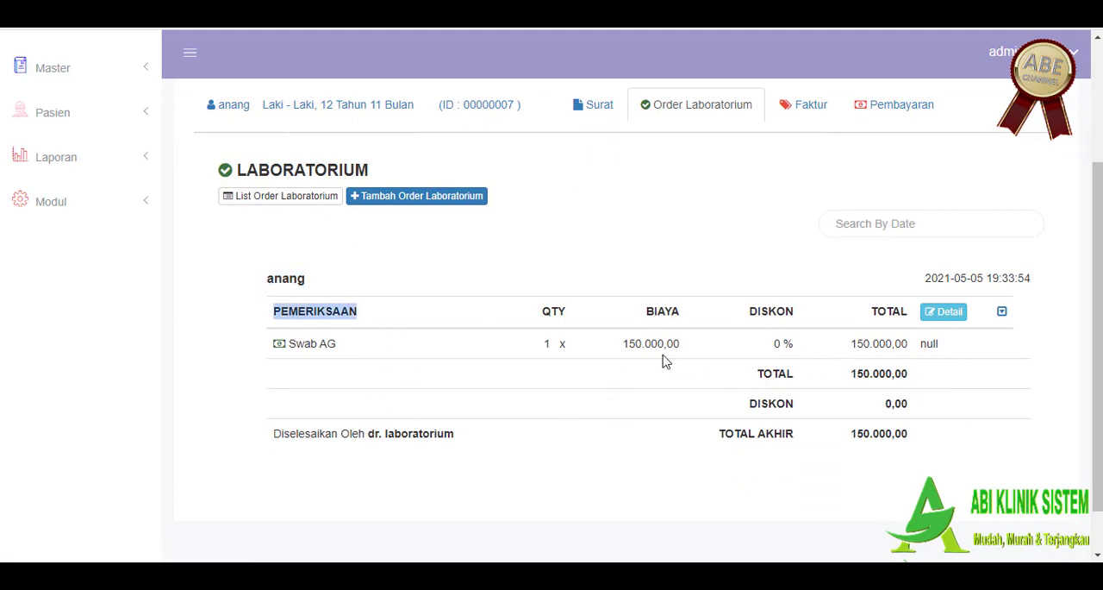
click(1000, 315)
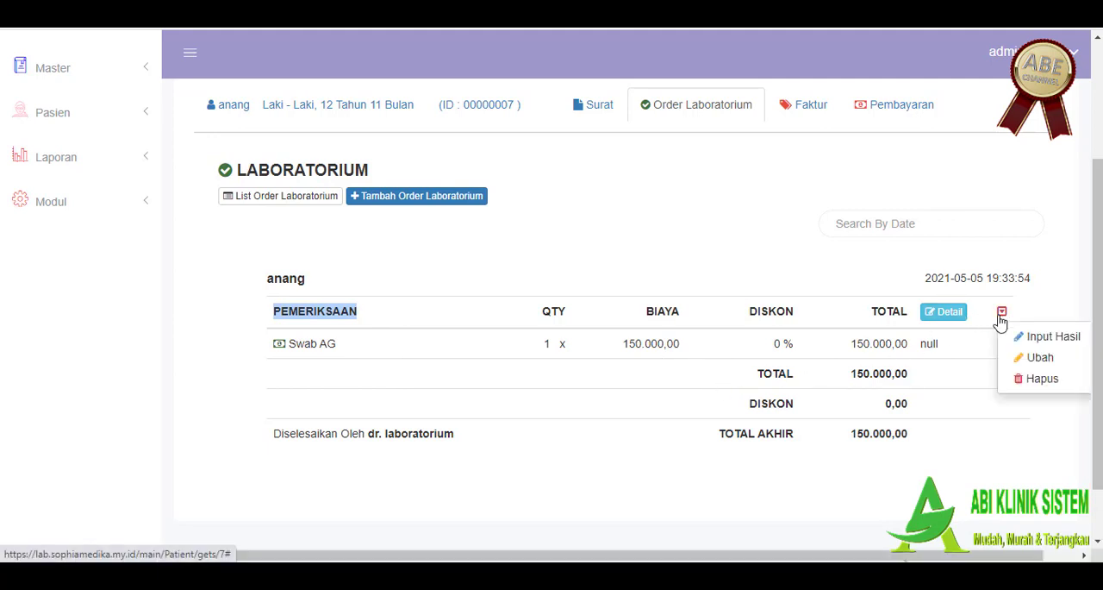
Step: Open the Swab AG order's detail form and look through its Hasil, Kesimpulan, Catatan and Saran fields
click(950, 315)
scroll(641, 399, down, 3)
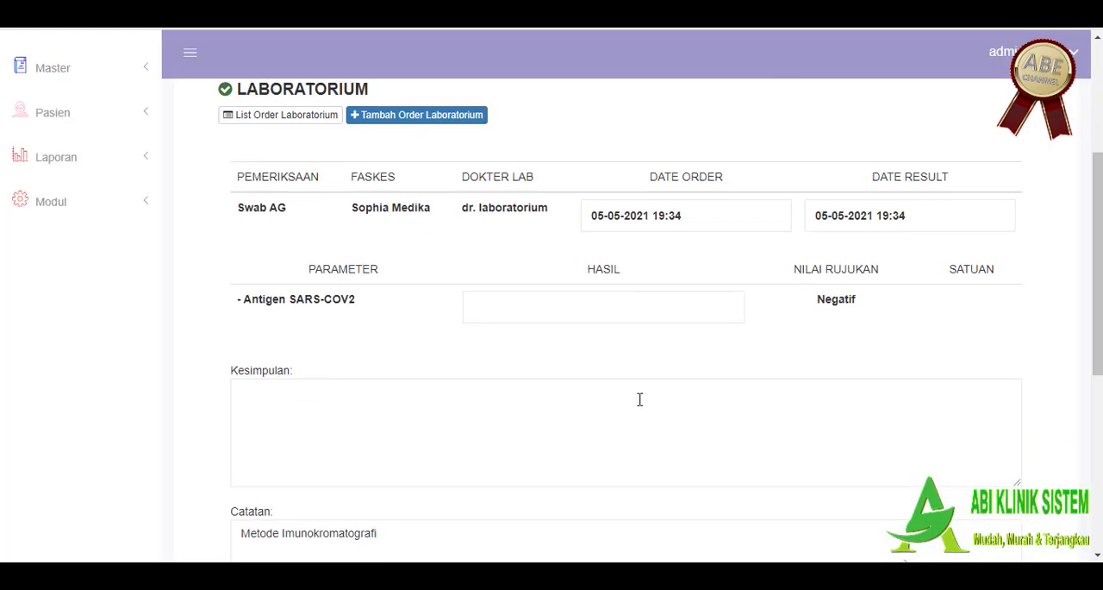
scroll(526, 387, down, 1)
scroll(527, 387, up, 2)
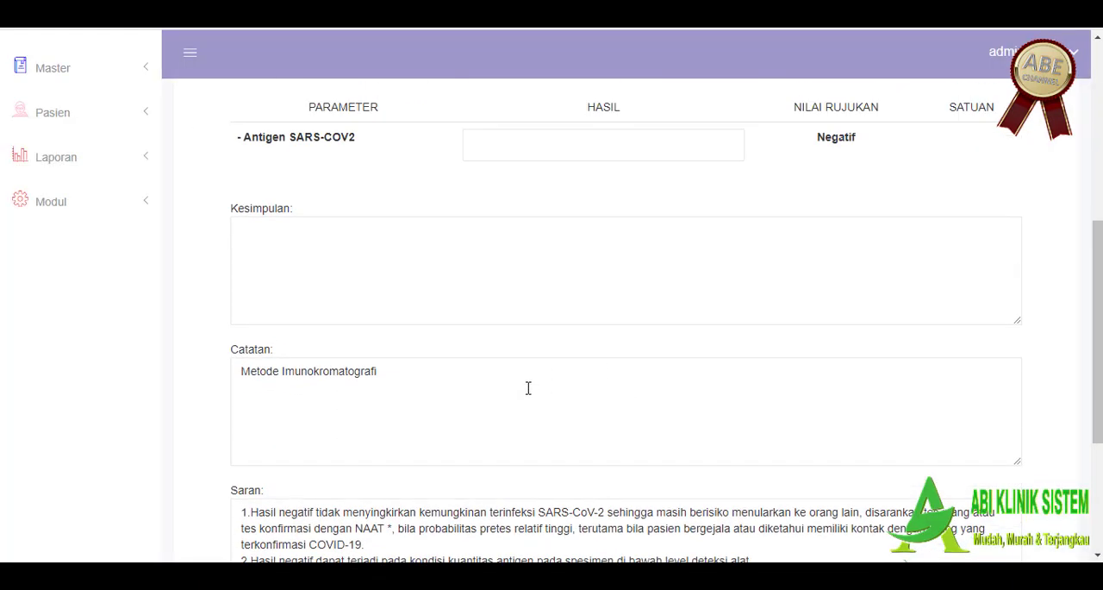
scroll(532, 385, down, 2)
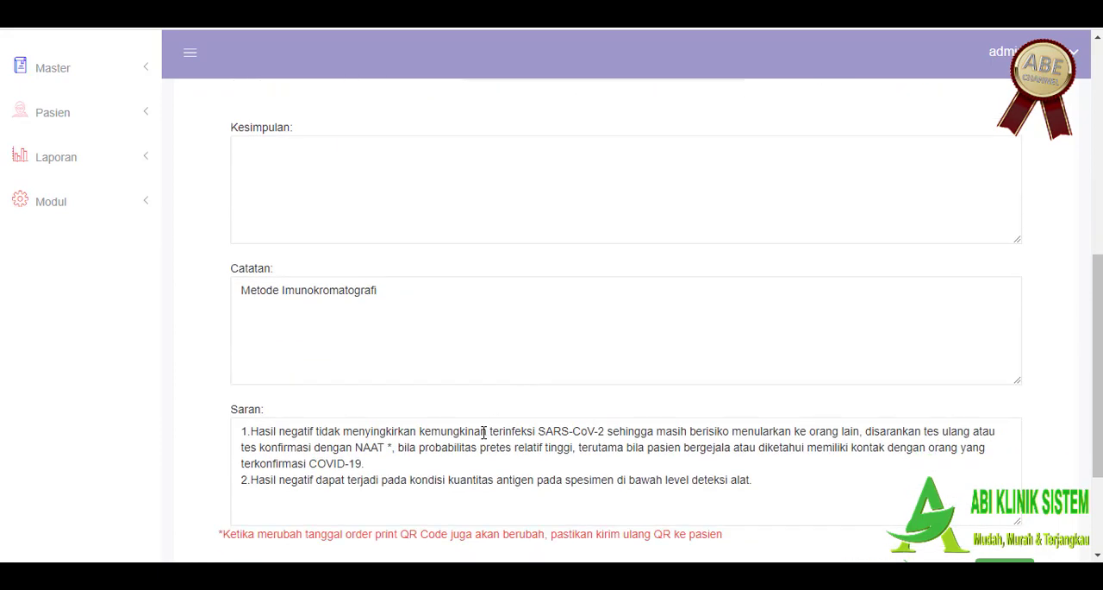
Step: Enter negatif as the Hasil for the Antigen SARS-COV2 parameter
scroll(601, 429, up, 3)
click(632, 298)
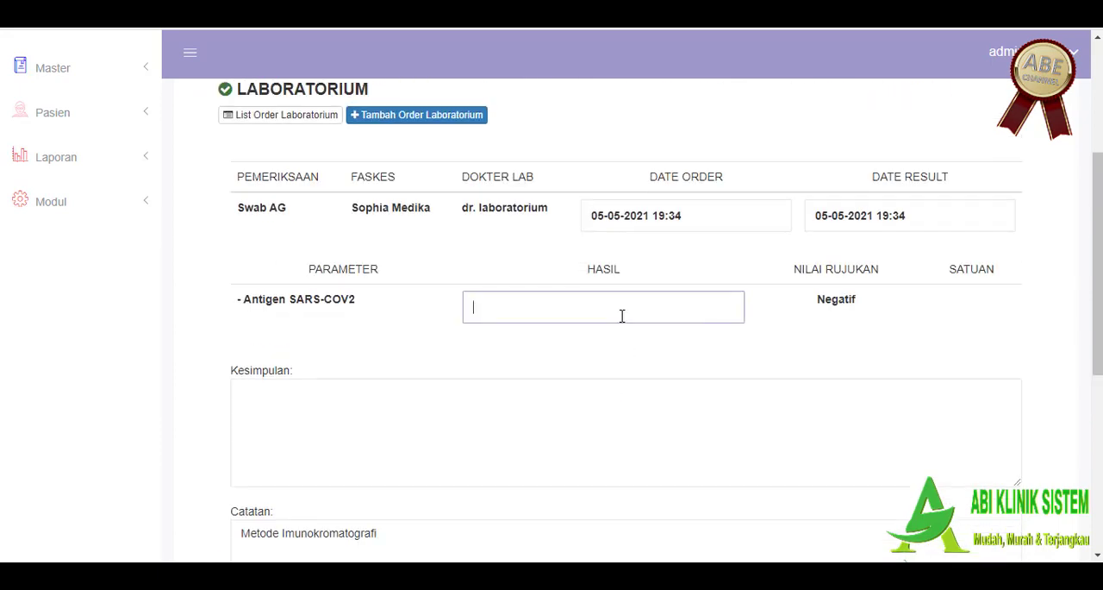
scroll(614, 322, down, 2)
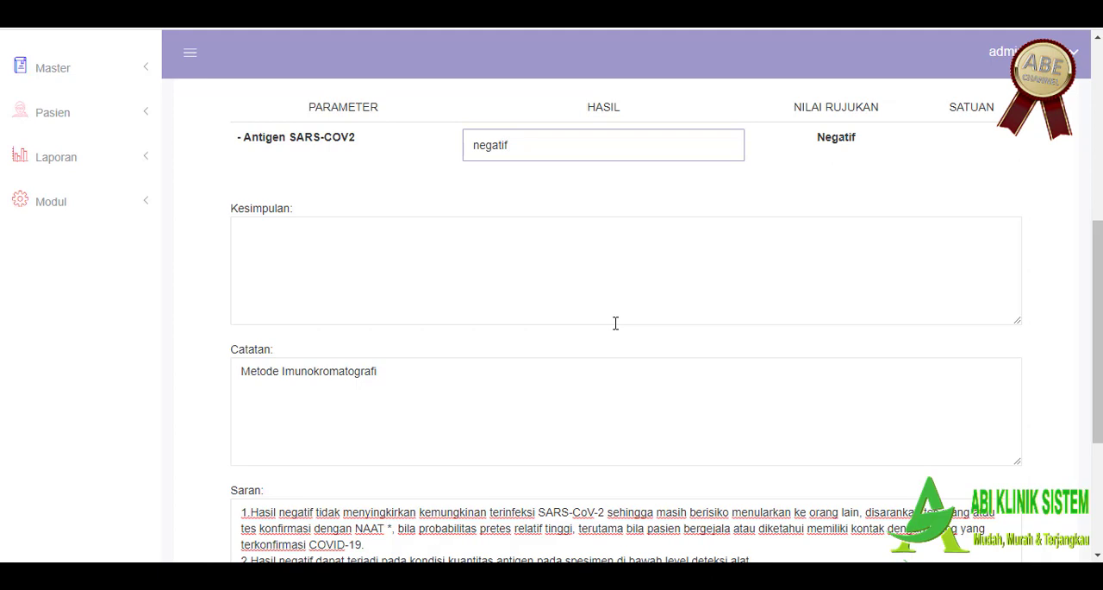
Step: Examine the prefilled Catatan and Saran texts and the order details in the Swab AG result form
scroll(591, 389, down, 1)
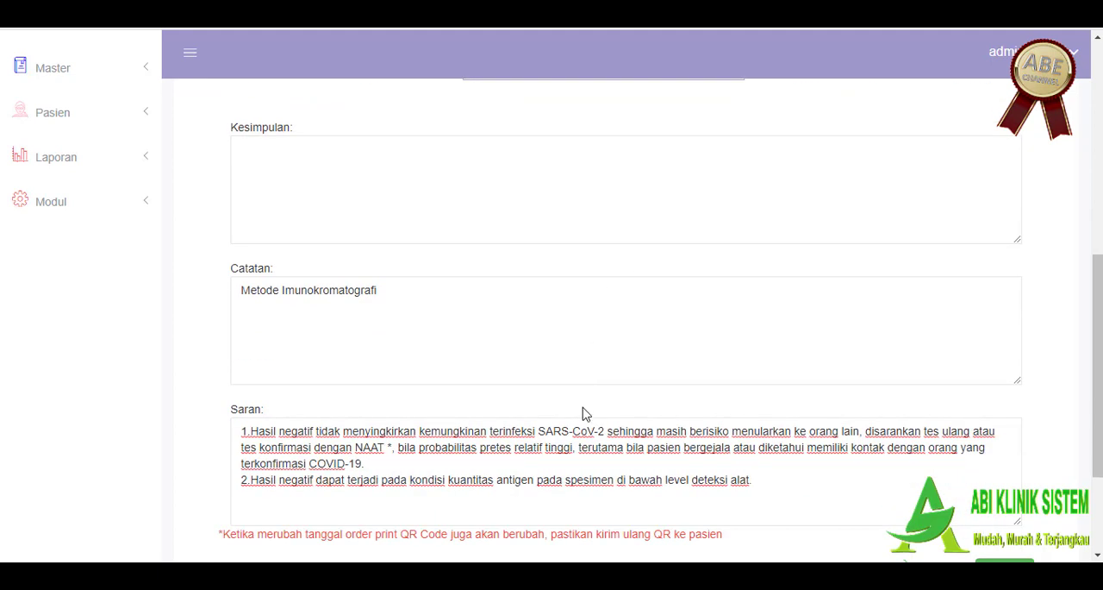
scroll(604, 410, up, 1)
scroll(329, 319, down, 1)
click(404, 293)
key(ctrl+a)
scroll(451, 362, down, 2)
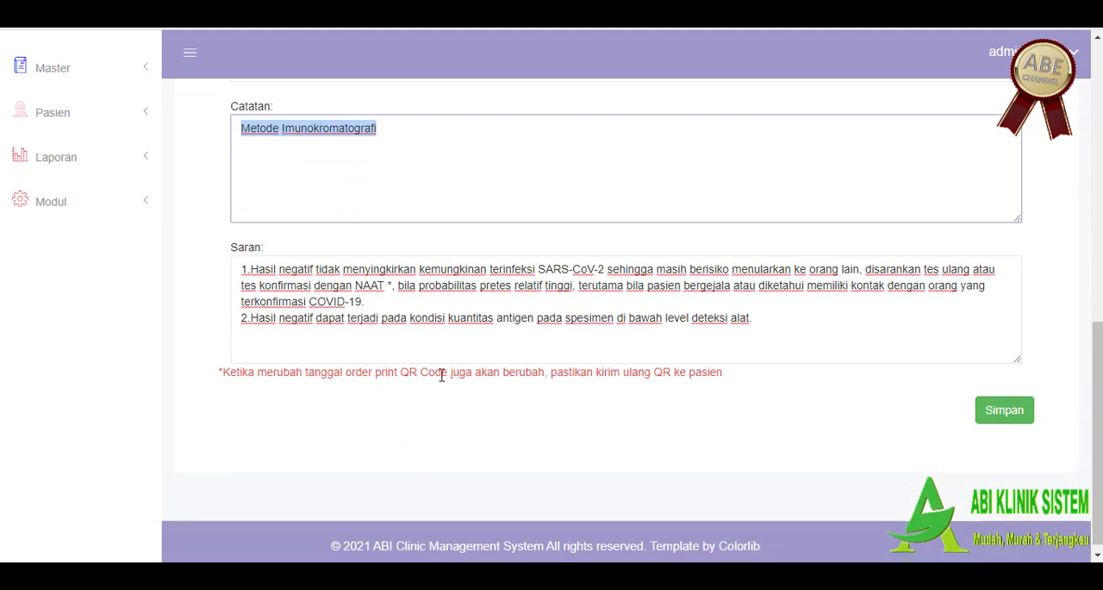
click(387, 333)
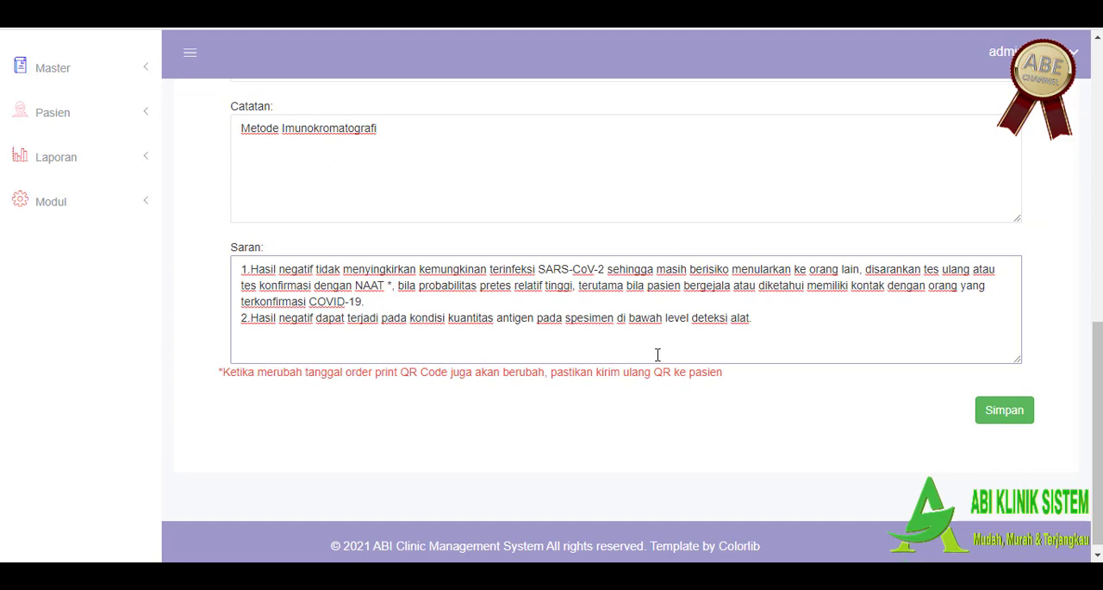
scroll(657, 355, up, 1)
scroll(658, 354, up, 2)
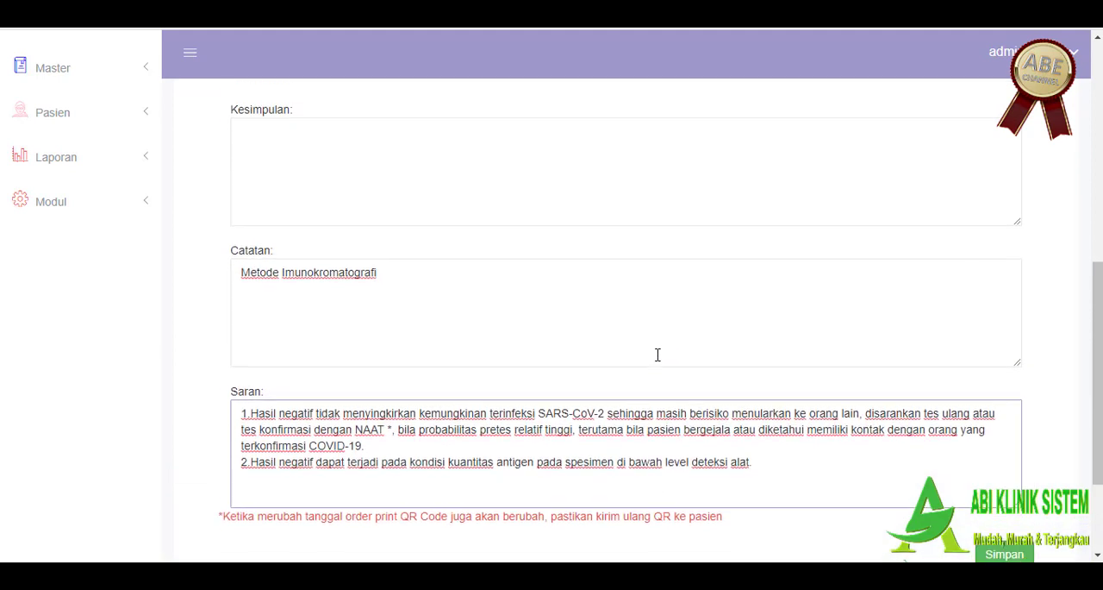
scroll(475, 207, up, 2)
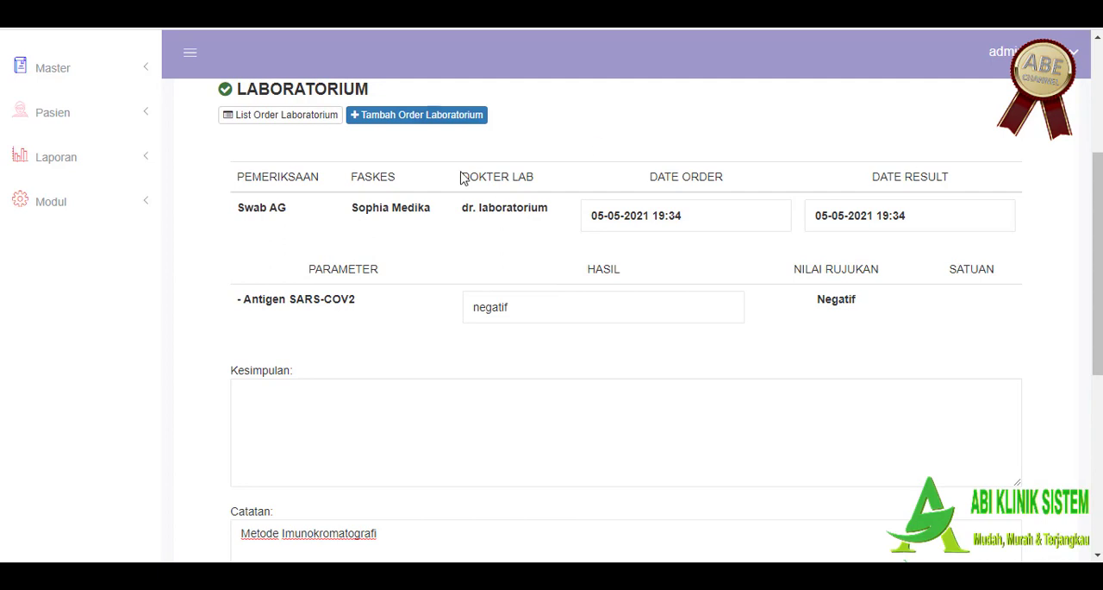
scroll(560, 212, down, 2)
scroll(653, 254, up, 2)
click(665, 214)
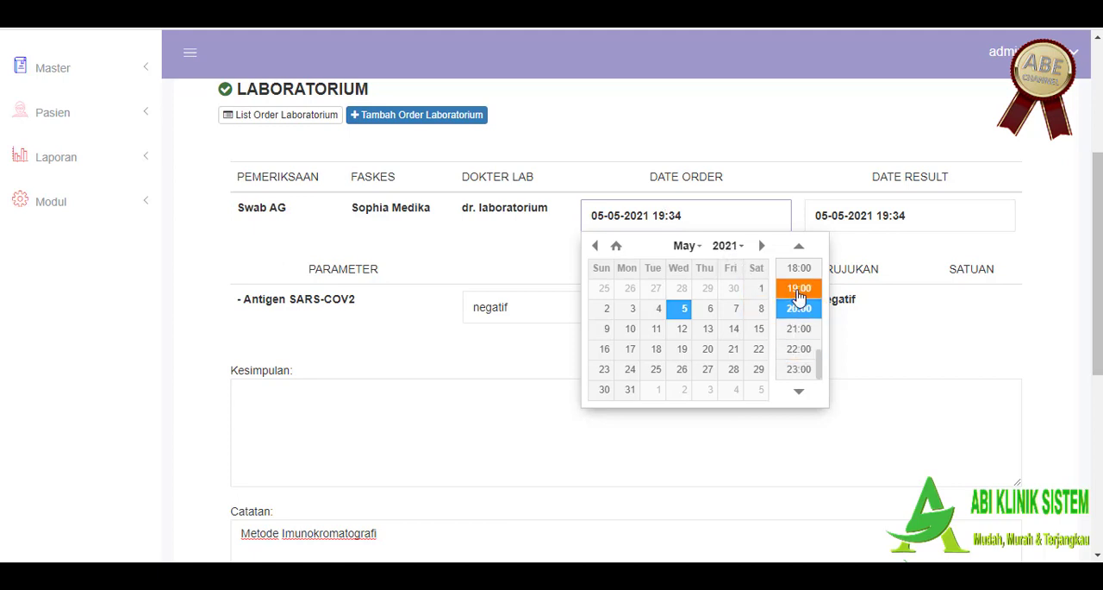
scroll(800, 297, up, 1)
scroll(800, 298, up, 5)
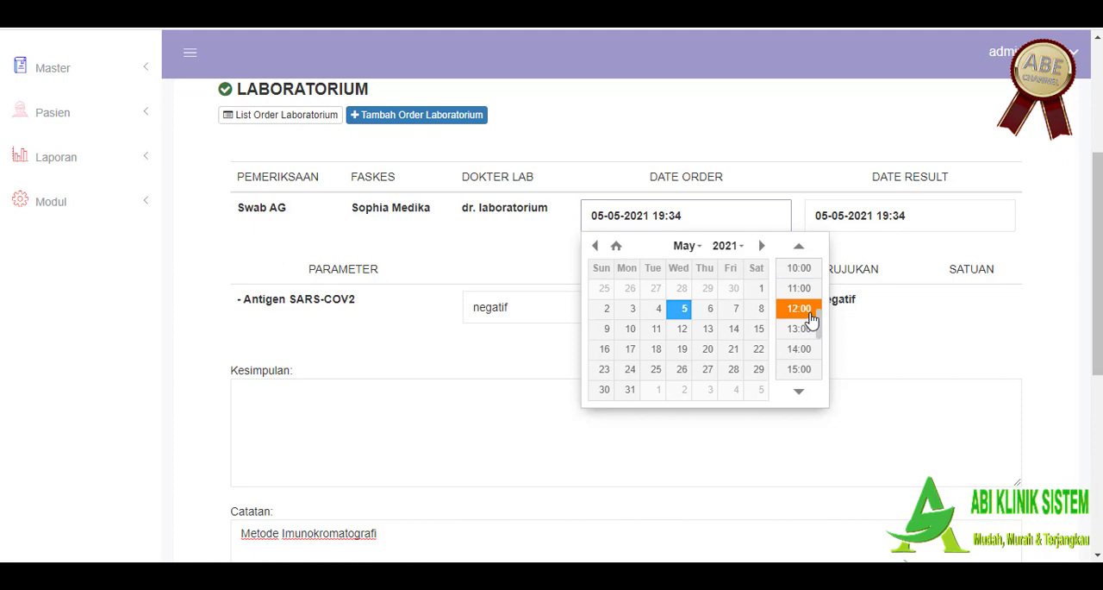
scroll(802, 350, down, 3)
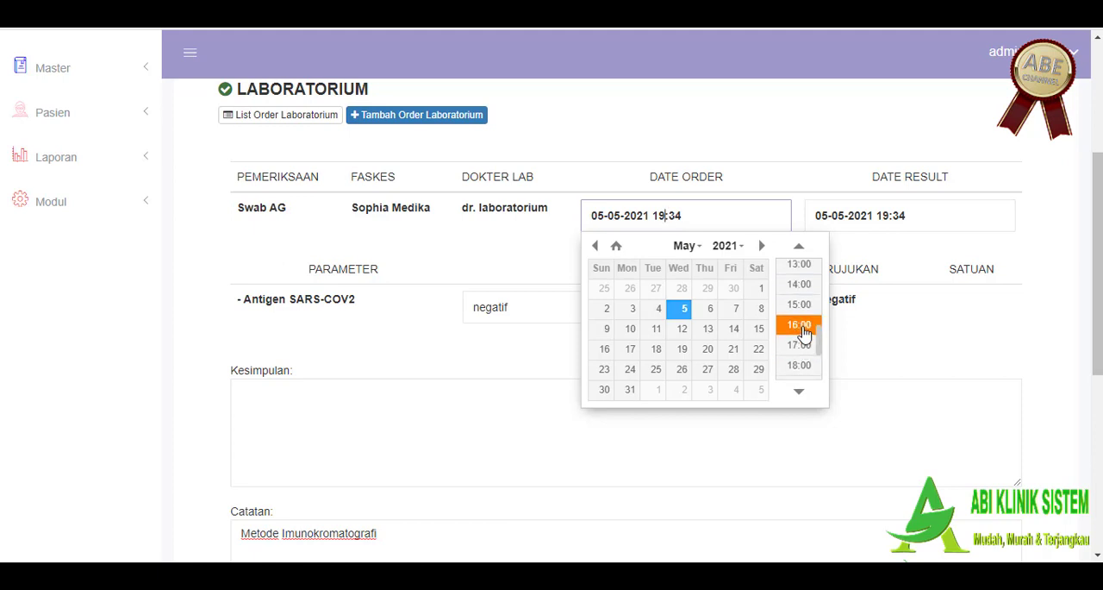
click(766, 152)
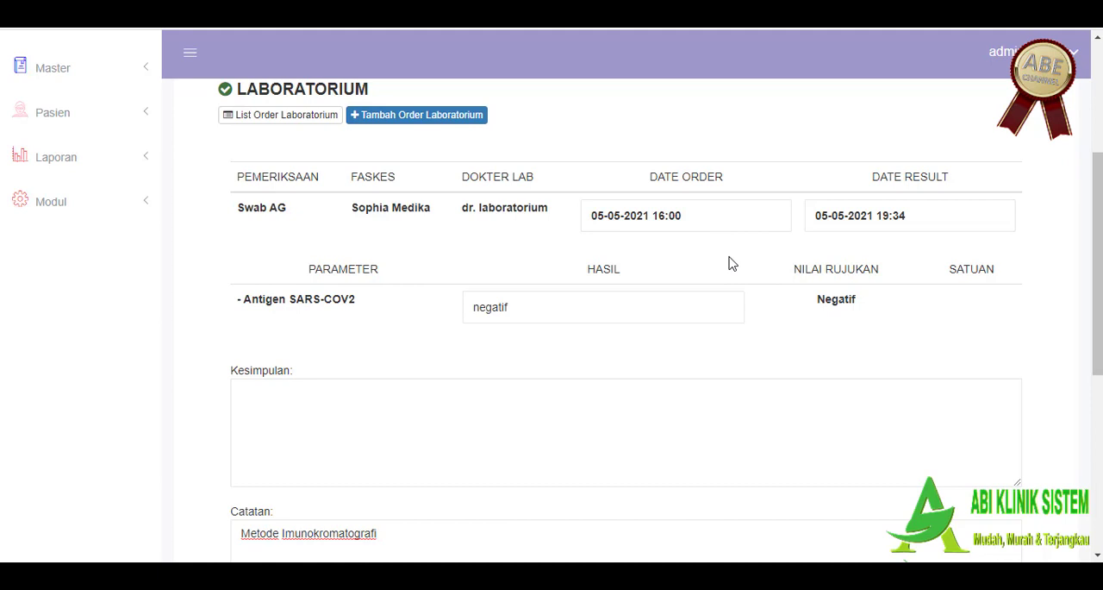
Step: Check the Date Result field and save the Swab AG result form
scroll(748, 256, down, 1)
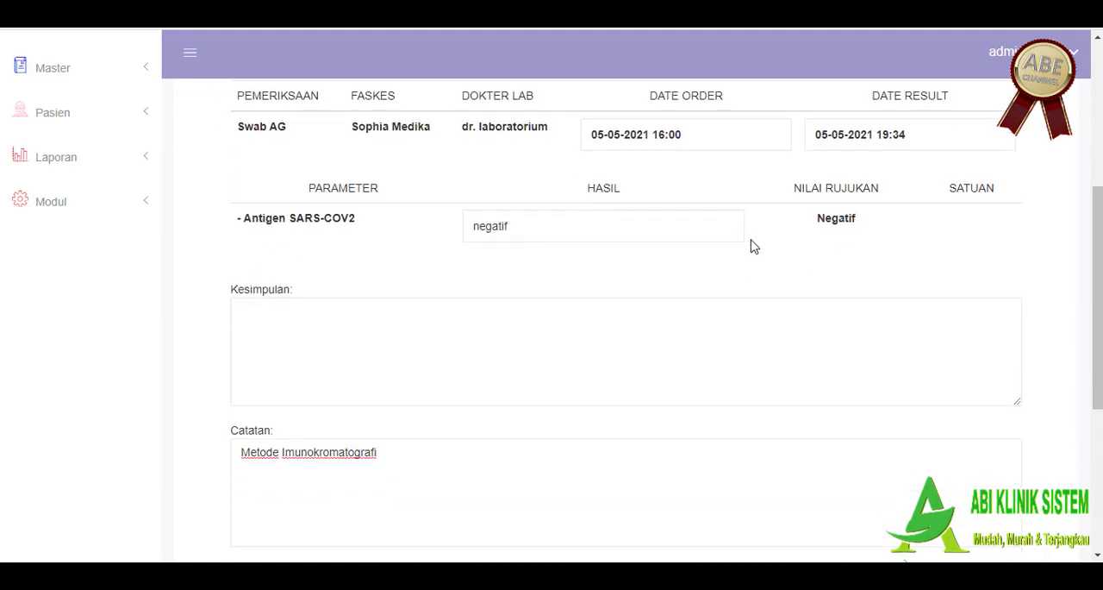
click(833, 134)
click(832, 135)
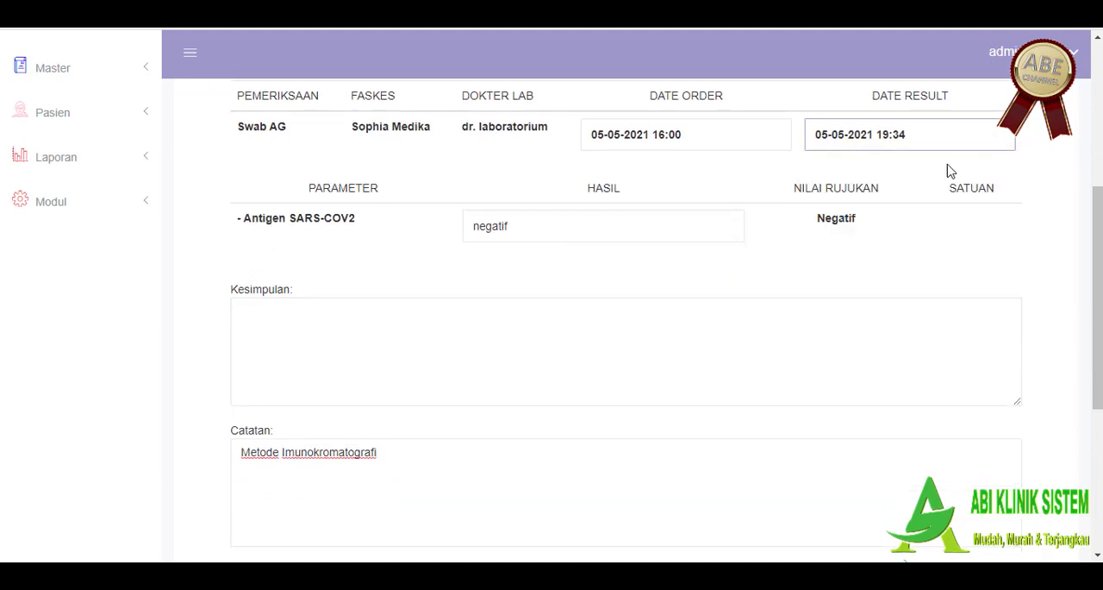
scroll(972, 221, up, 1)
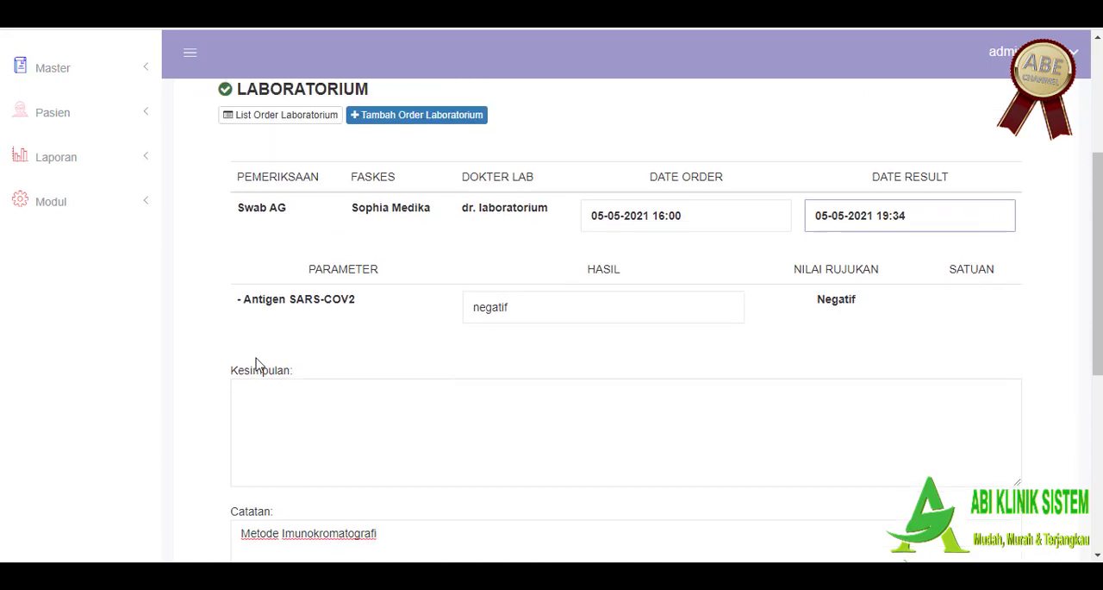
scroll(517, 272, down, 5)
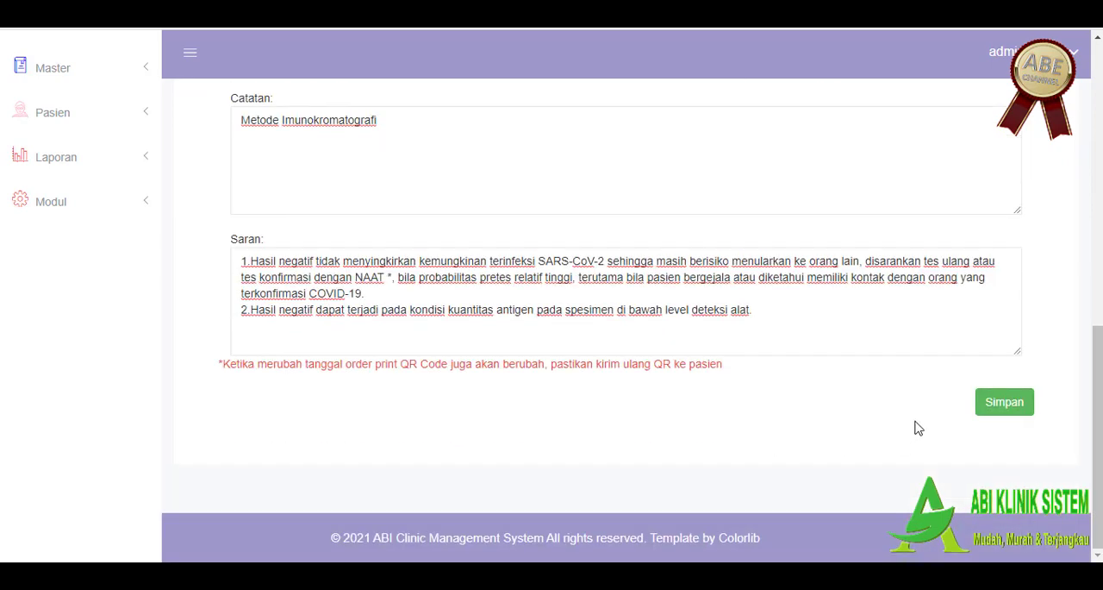
click(996, 408)
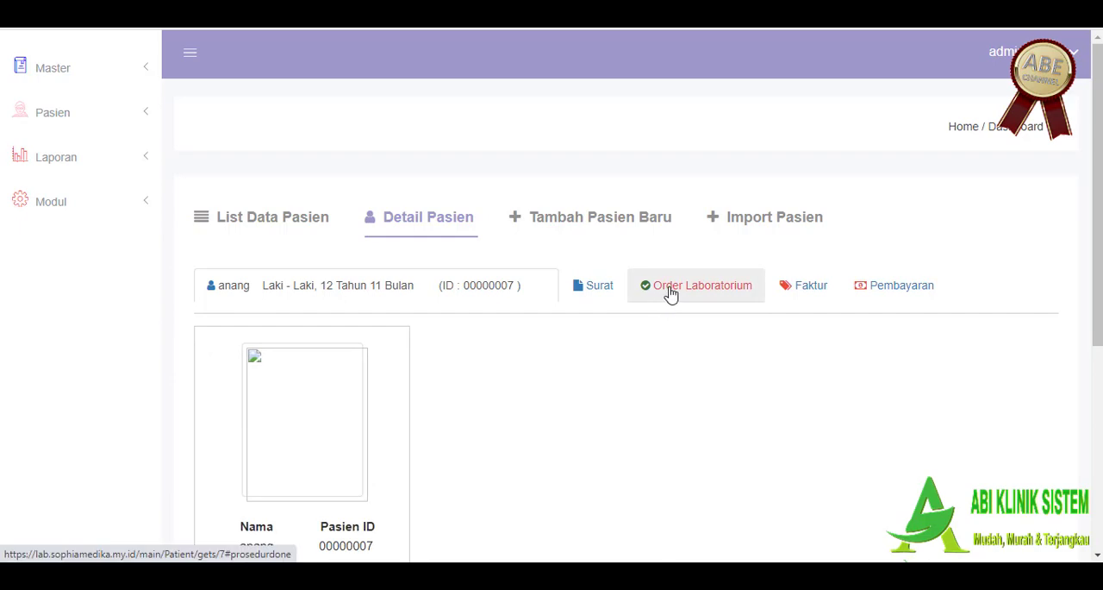
Step: Reopen the saved Swab AG order's details from the patient's laboratory orders and generate the Print Hasil document
click(668, 293)
scroll(761, 297, down, 2)
scroll(763, 297, down, 1)
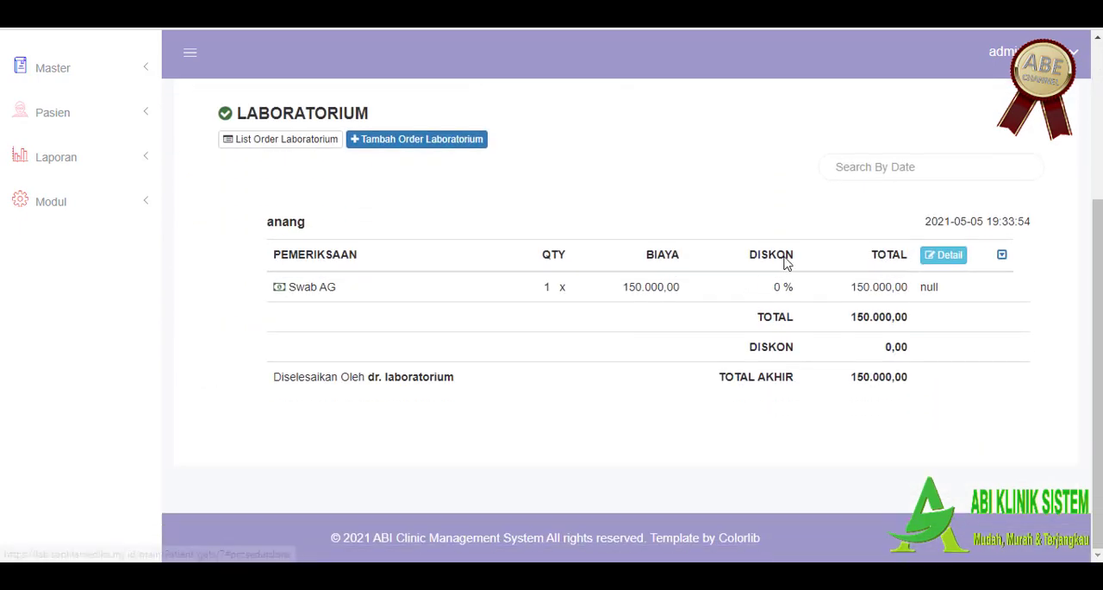
click(951, 261)
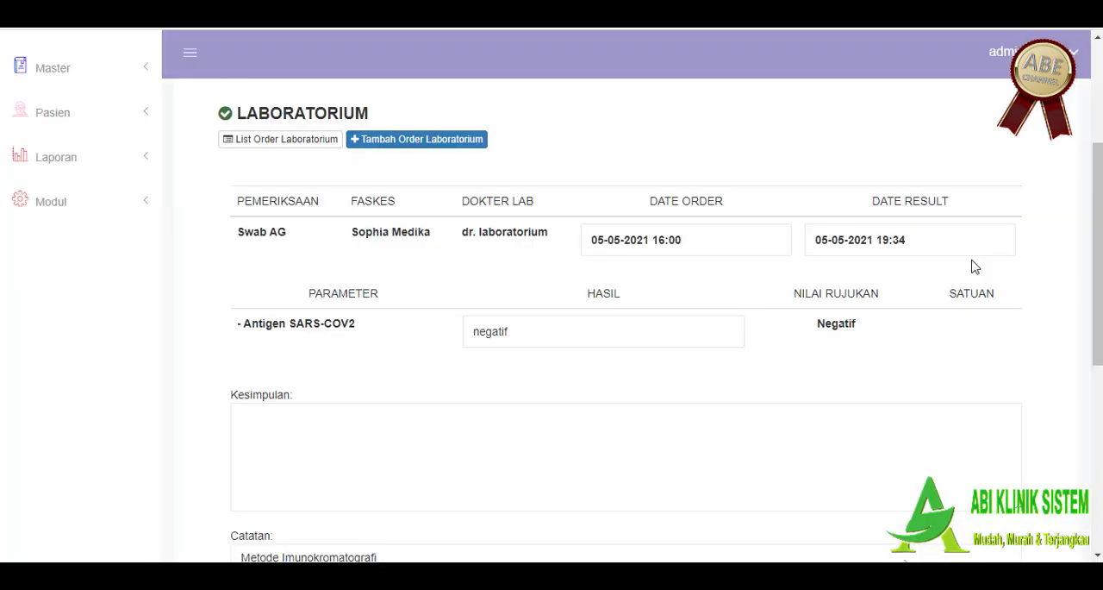
scroll(974, 266, down, 5)
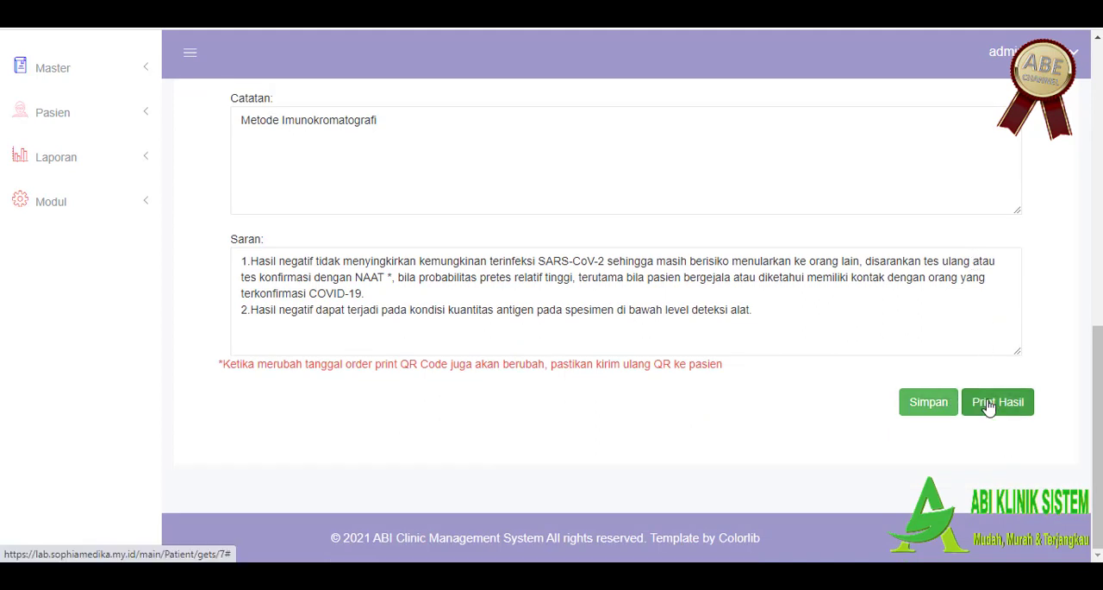
click(988, 405)
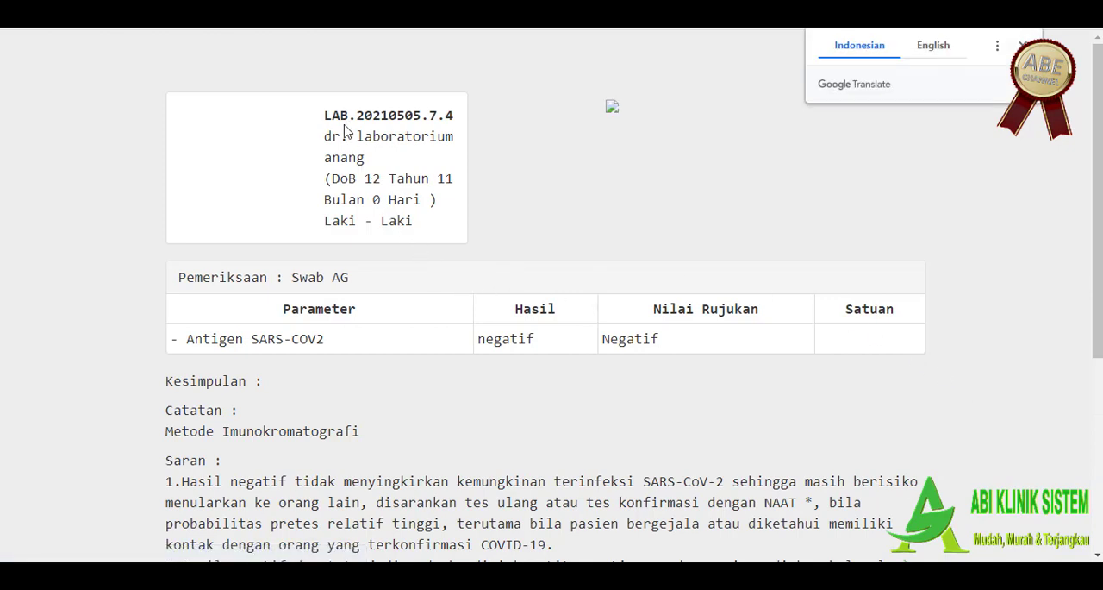
Step: Examine the order number, doctor and patient details in the header of the printed Swab AG result
drag(338, 113, 450, 138)
click(452, 167)
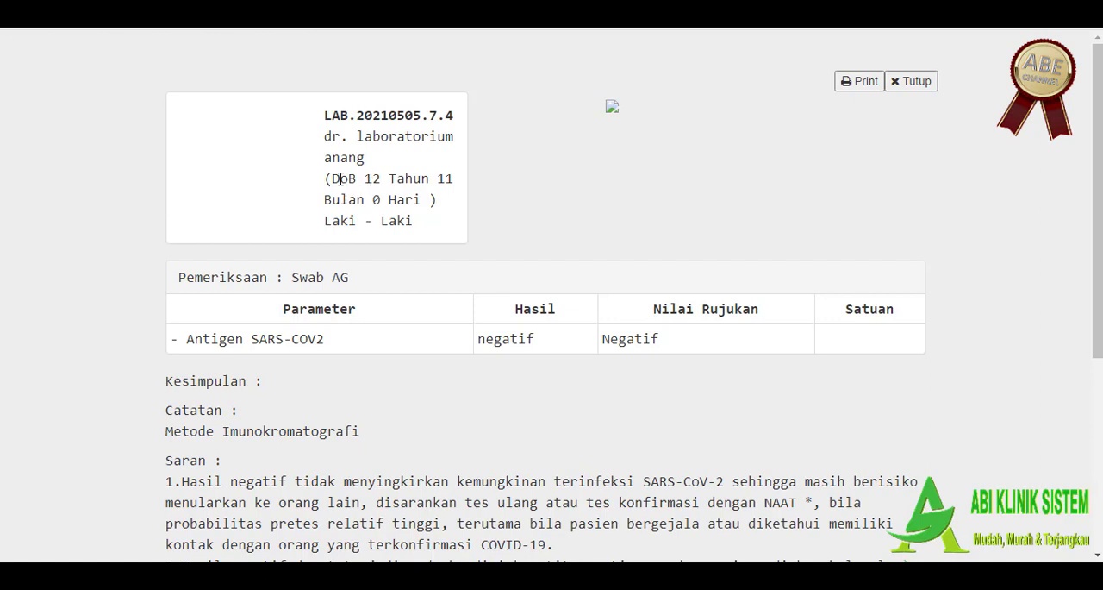
drag(341, 178, 364, 179)
scroll(326, 120, down, 1)
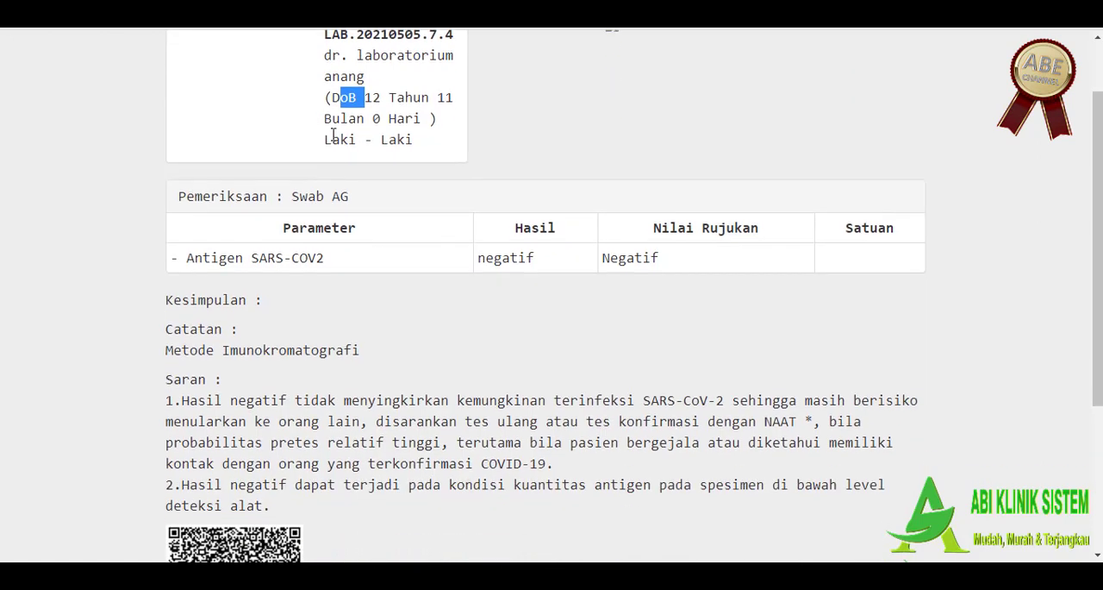
drag(333, 135, 399, 167)
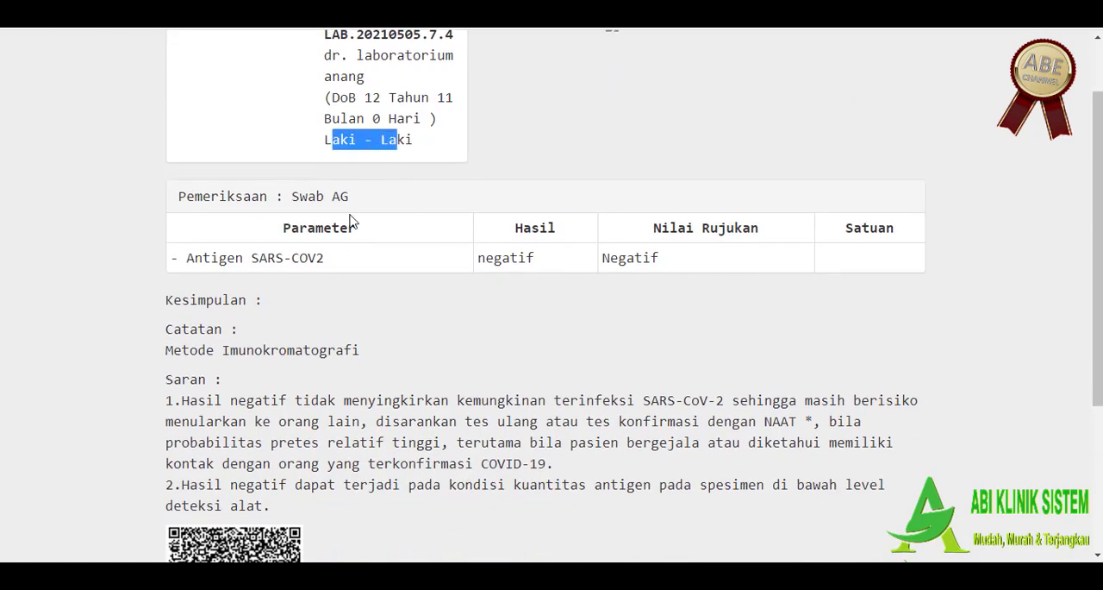
Step: Review the printed test result, Catatan, Saran and QR signature, and return to the patient's detail page
scroll(363, 229, down, 1)
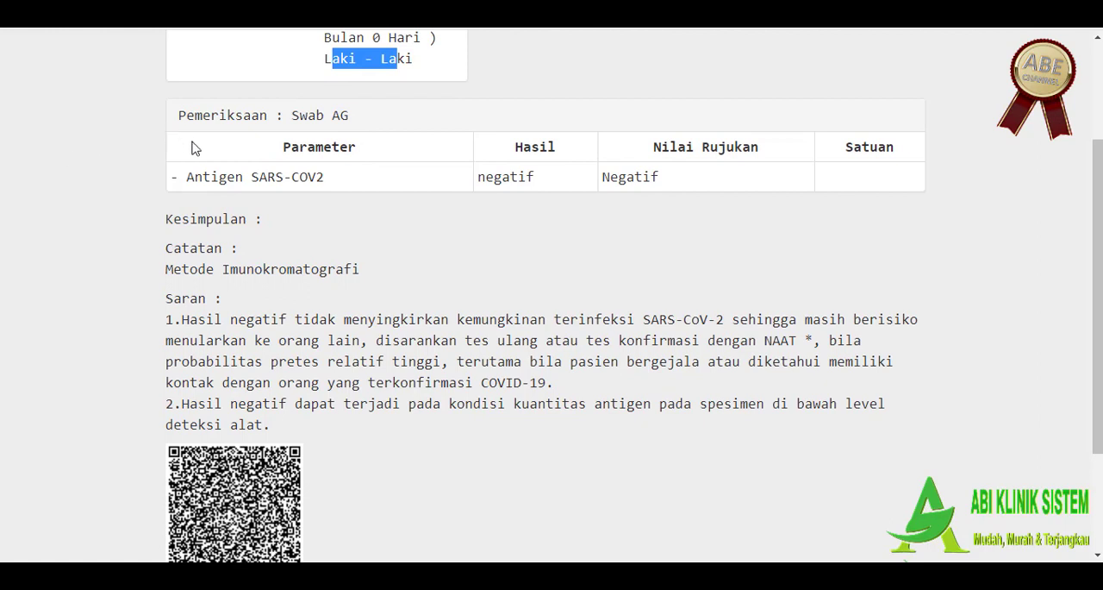
drag(189, 181, 510, 183)
click(504, 183)
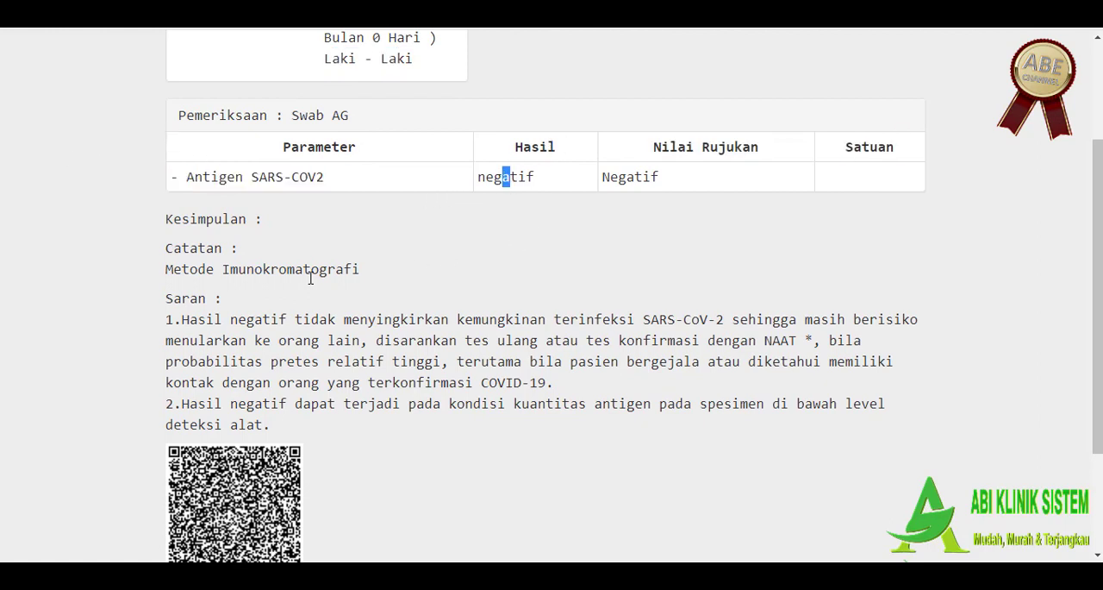
scroll(307, 277, down, 1)
drag(181, 241, 617, 291)
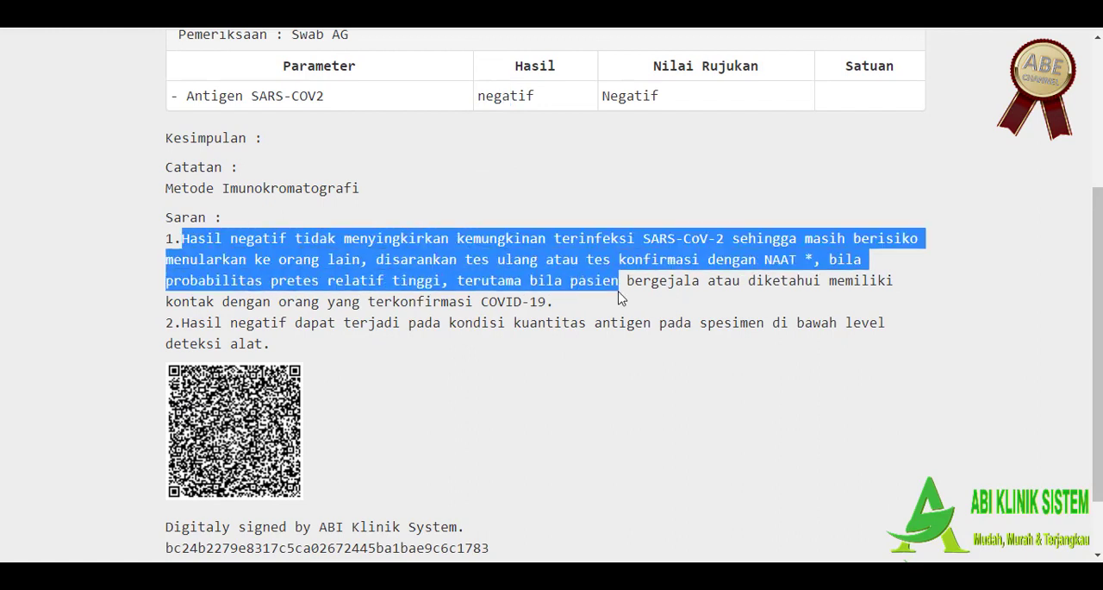
scroll(512, 362, down, 1)
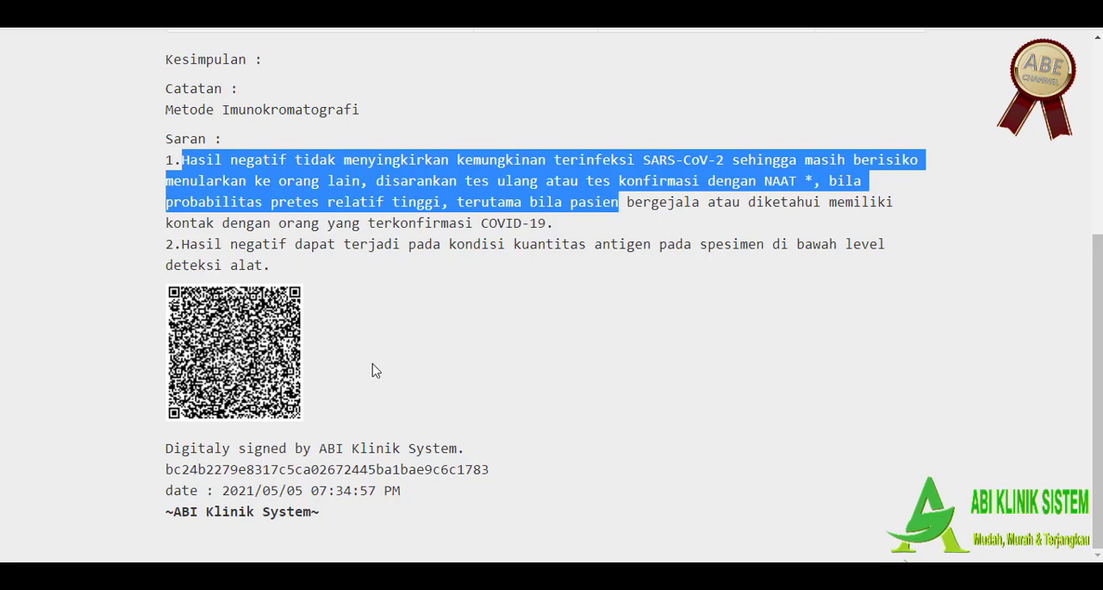
scroll(375, 369, up, 5)
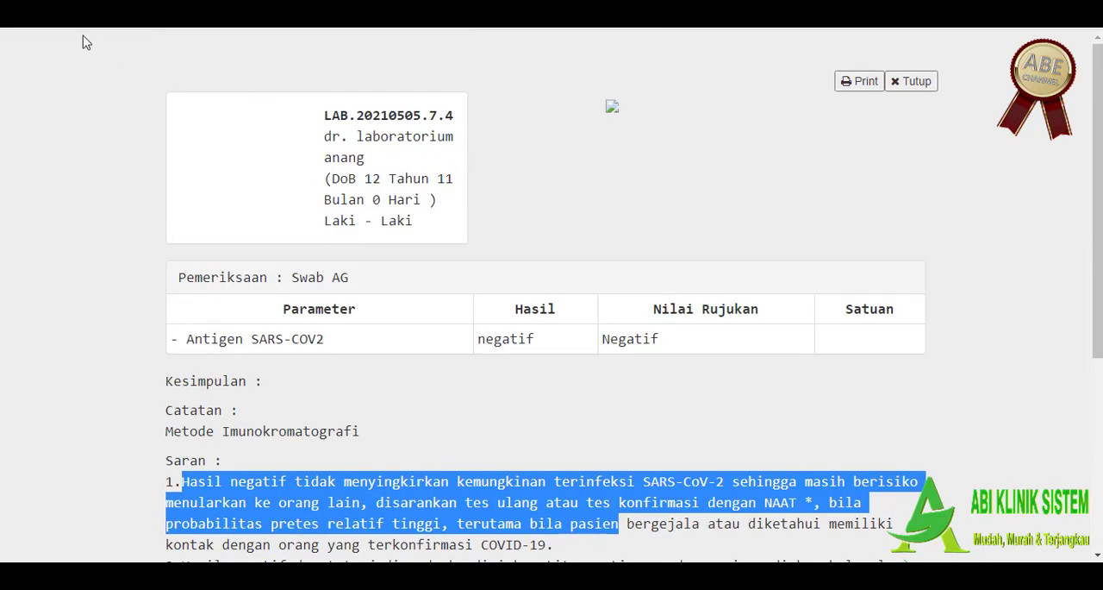
click(17, 15)
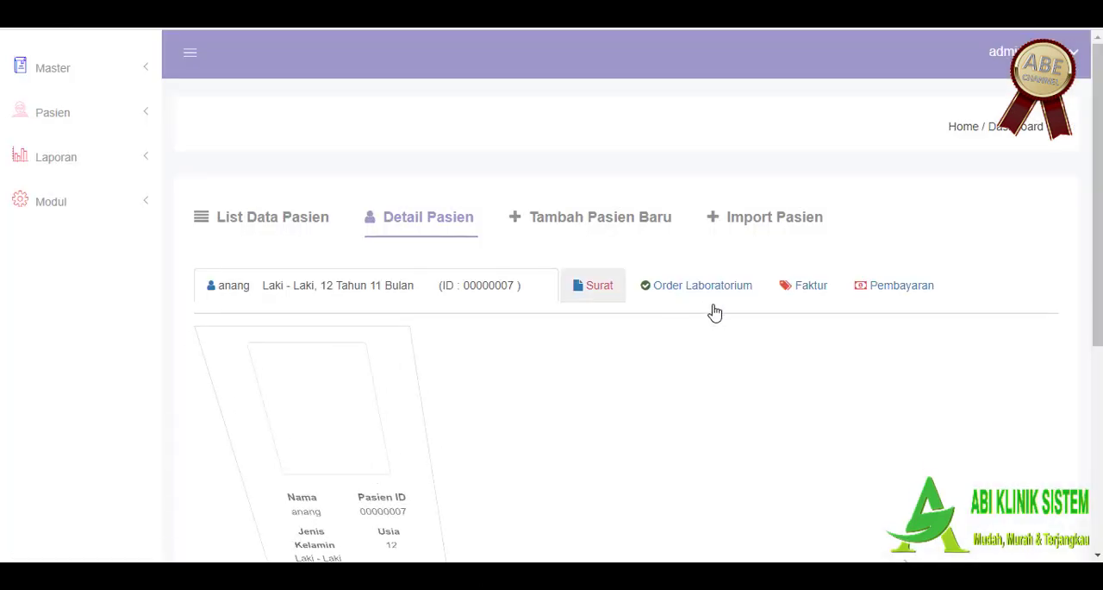
Step: Open the Swab AG order's details again and generate the Print Surat Keterangan document
click(712, 288)
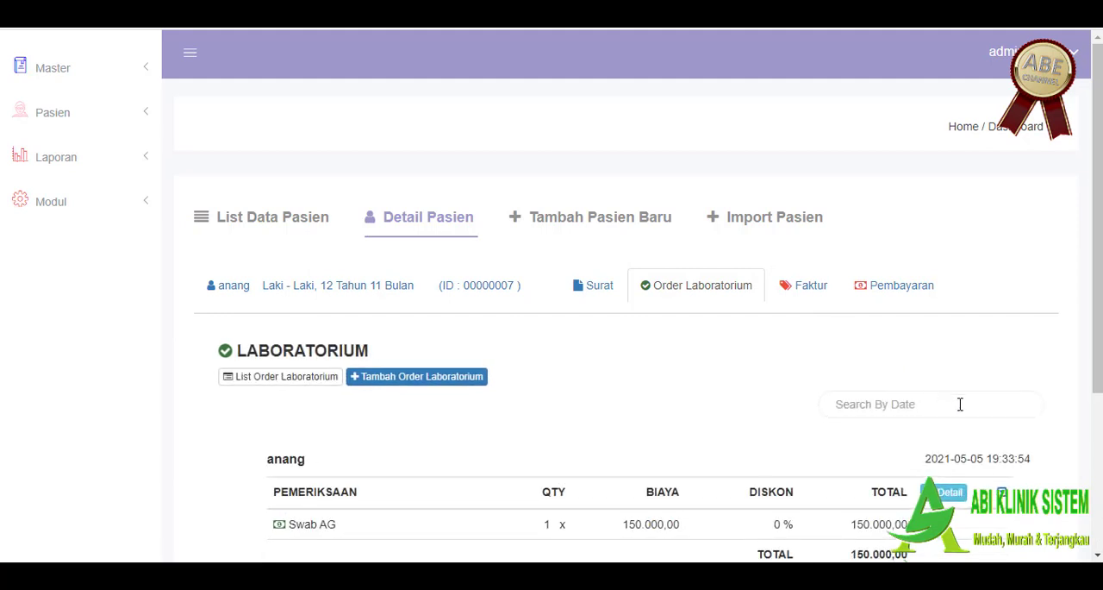
click(1003, 493)
scroll(962, 445, down, 2)
scroll(962, 445, down, 1)
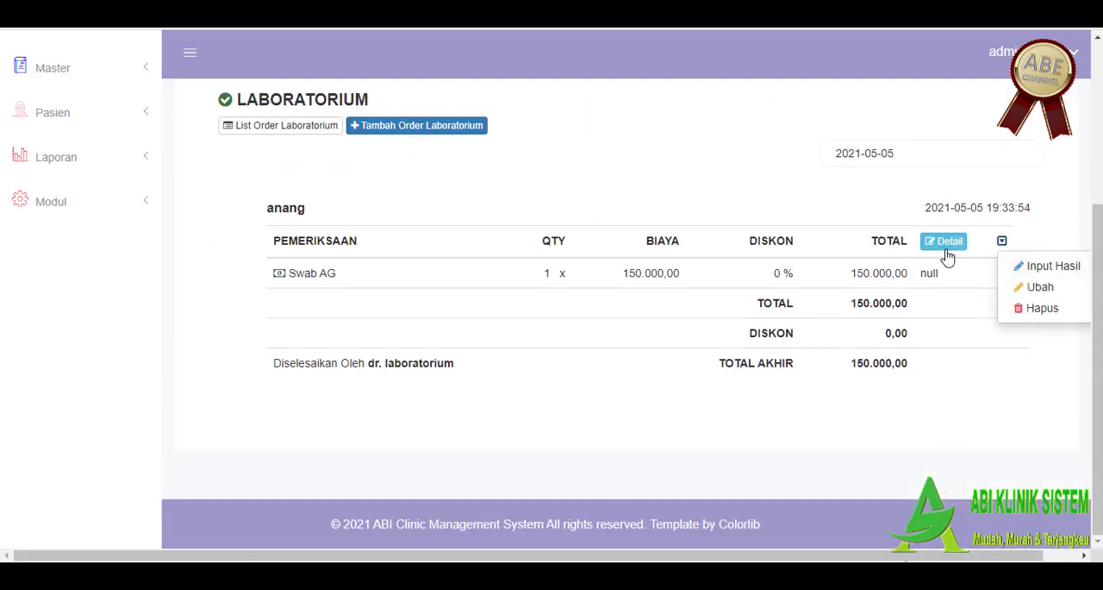
click(943, 249)
scroll(947, 249, down, 5)
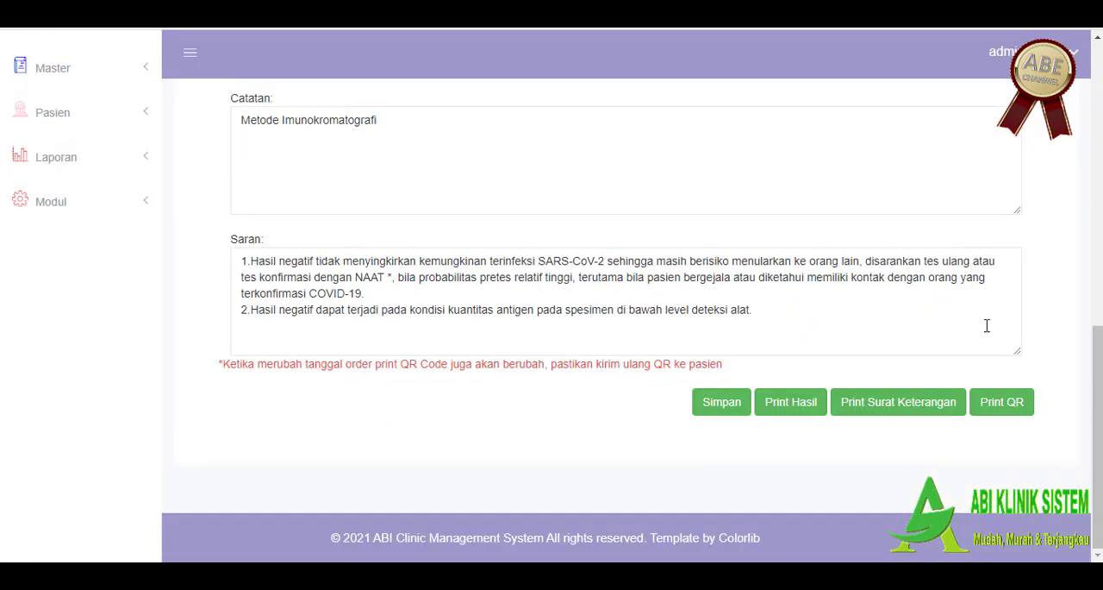
click(942, 411)
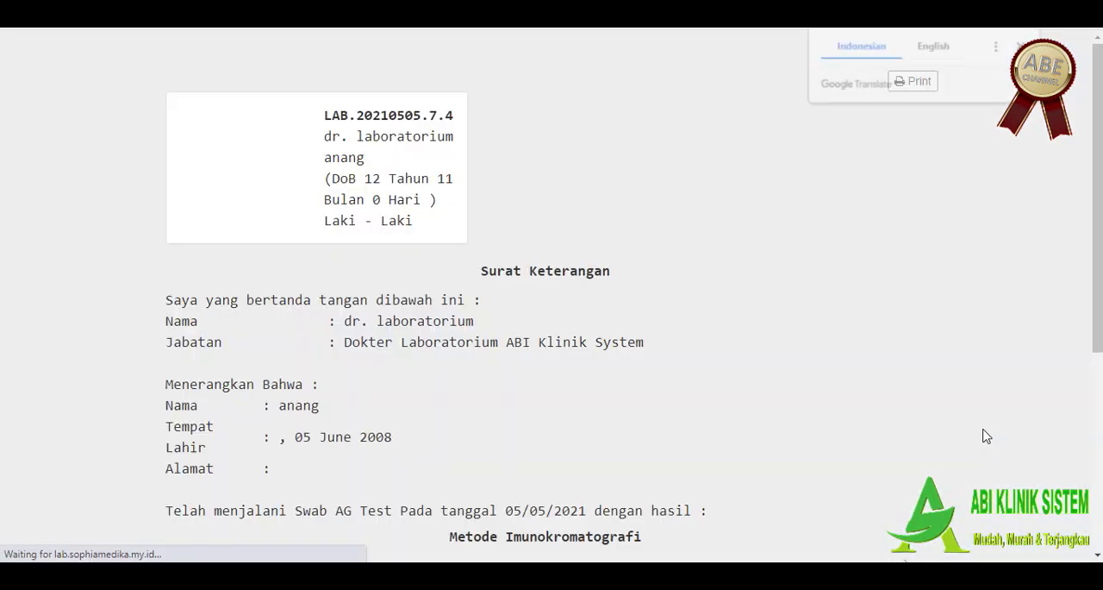
Step: Review the Surat Keterangan's doctor and patient data, test statement and QR code, and return to the order details
scroll(406, 321, down, 1)
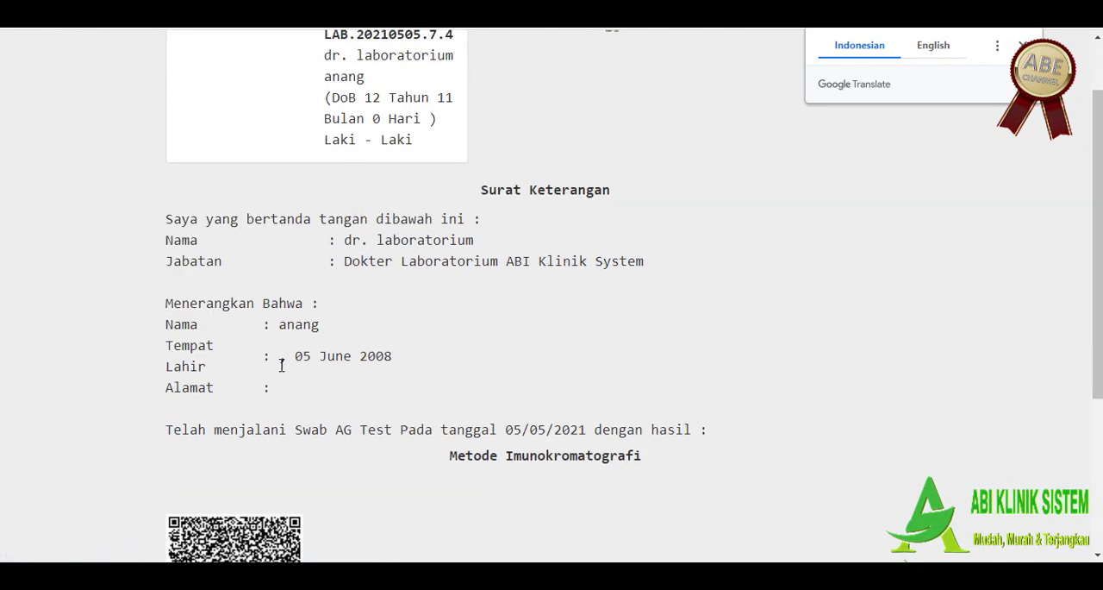
drag(332, 431, 670, 452)
scroll(655, 437, down, 1)
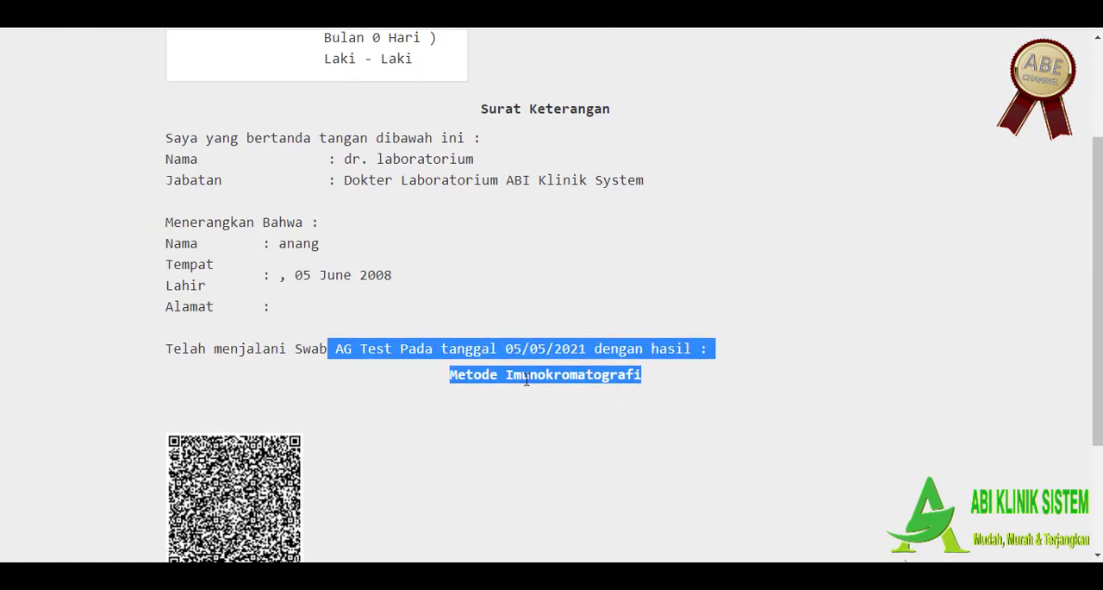
scroll(427, 411, up, 2)
scroll(441, 398, down, 2)
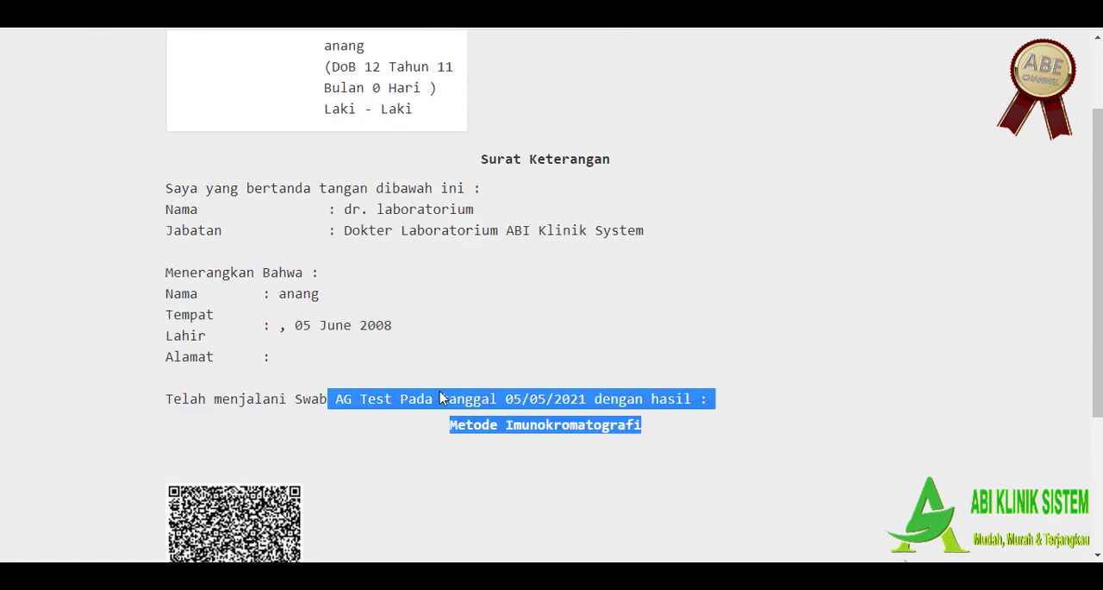
scroll(453, 403, up, 2)
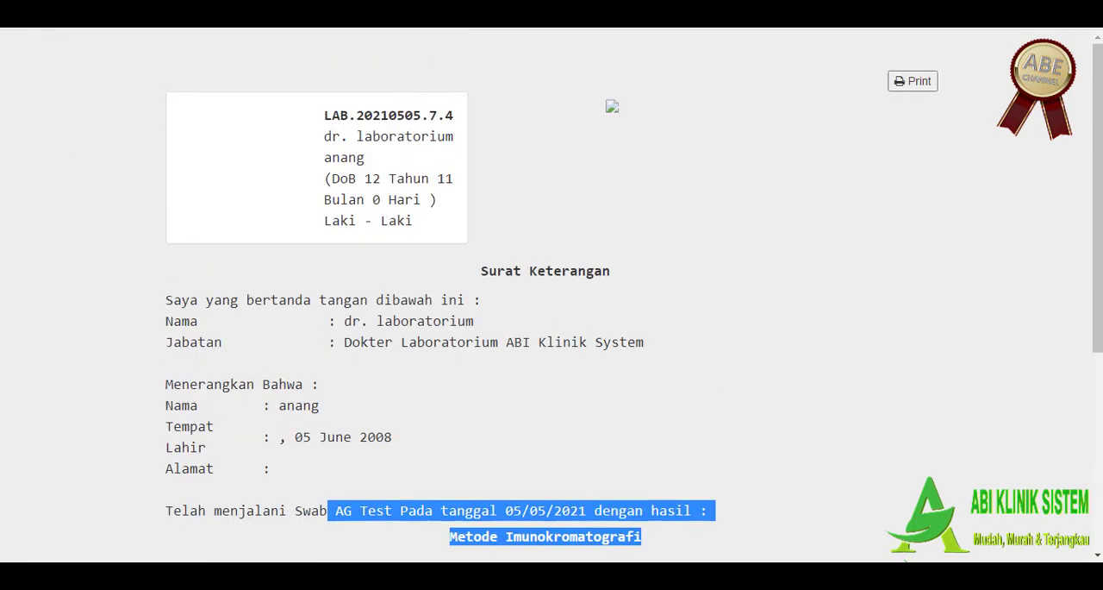
click(183, 12)
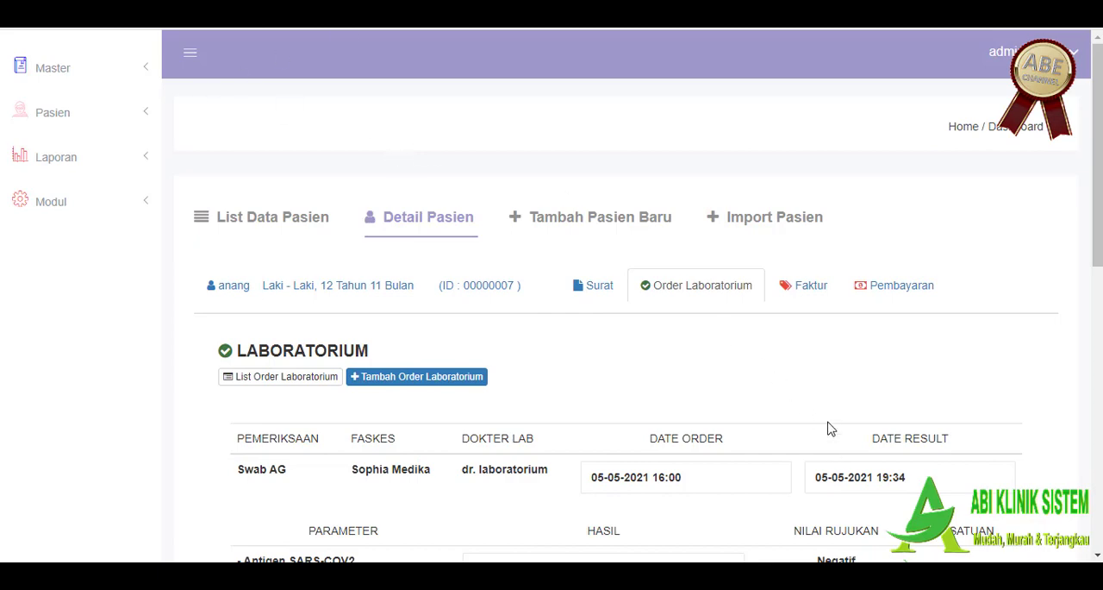
Step: Generate the Print QR page for the Swab AG order and return to the order details
scroll(828, 428, down, 1)
scroll(771, 374, down, 3)
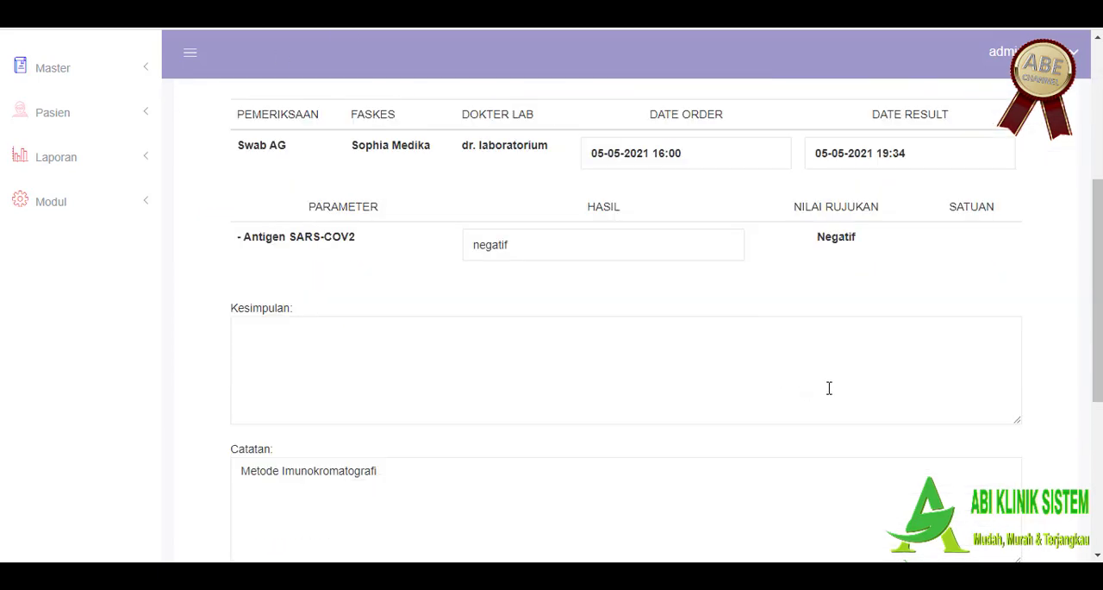
scroll(839, 393, up, 3)
scroll(858, 409, down, 7)
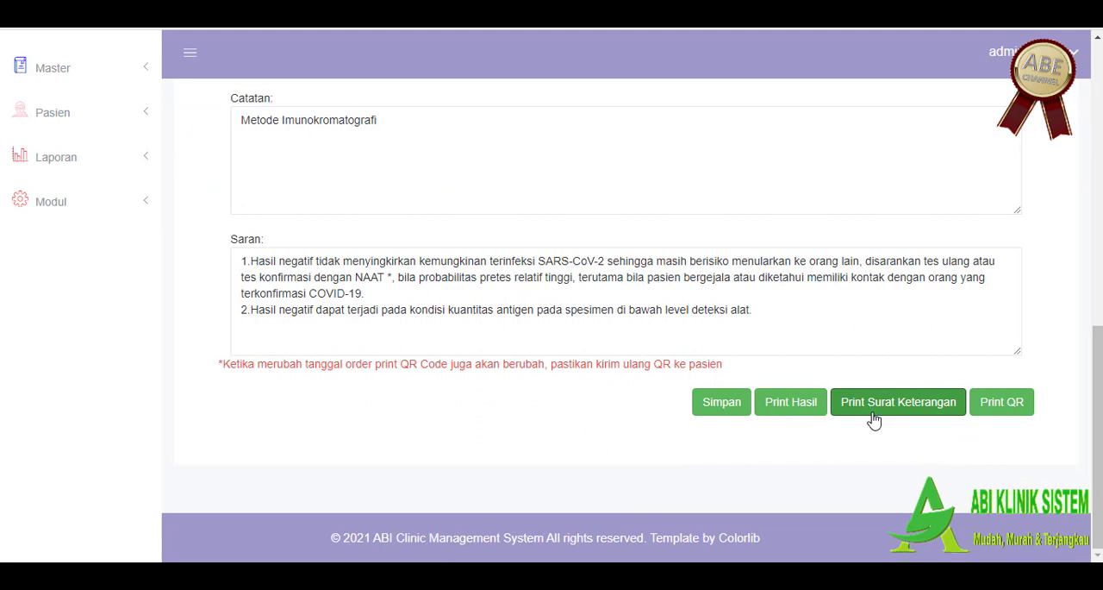
click(989, 405)
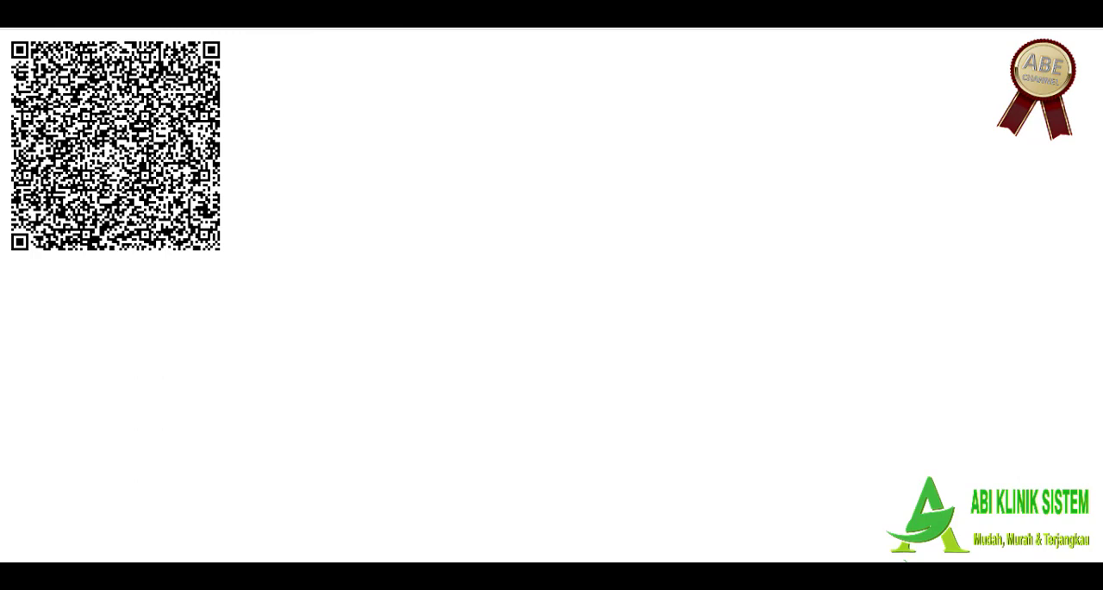
click(375, 9)
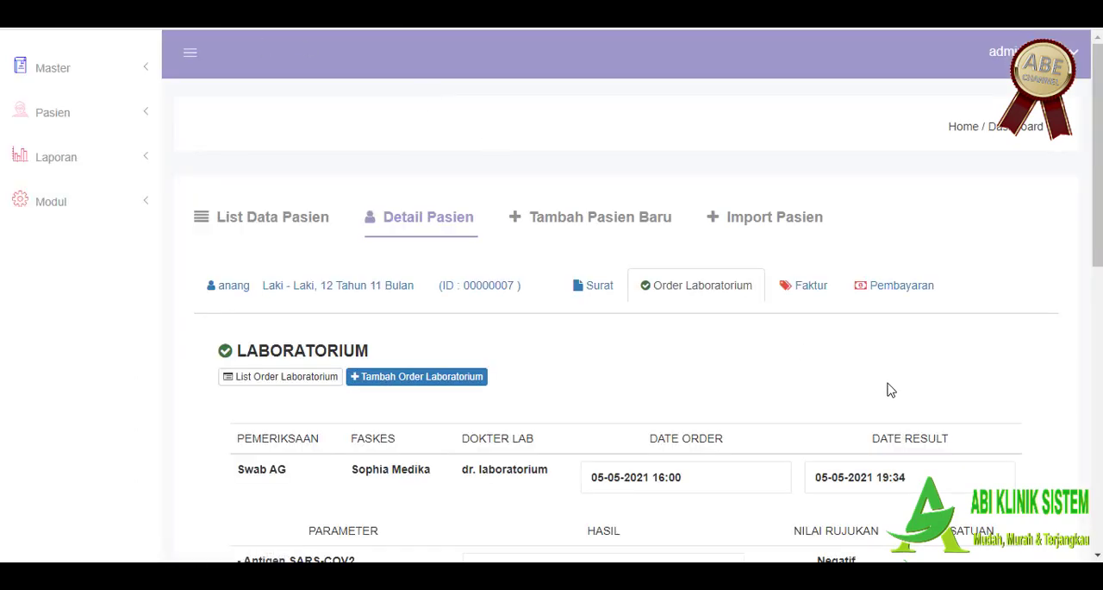
Step: Add a new Faktur for the patient's Swab AG test, keeping the preset doctor, and save it
click(810, 291)
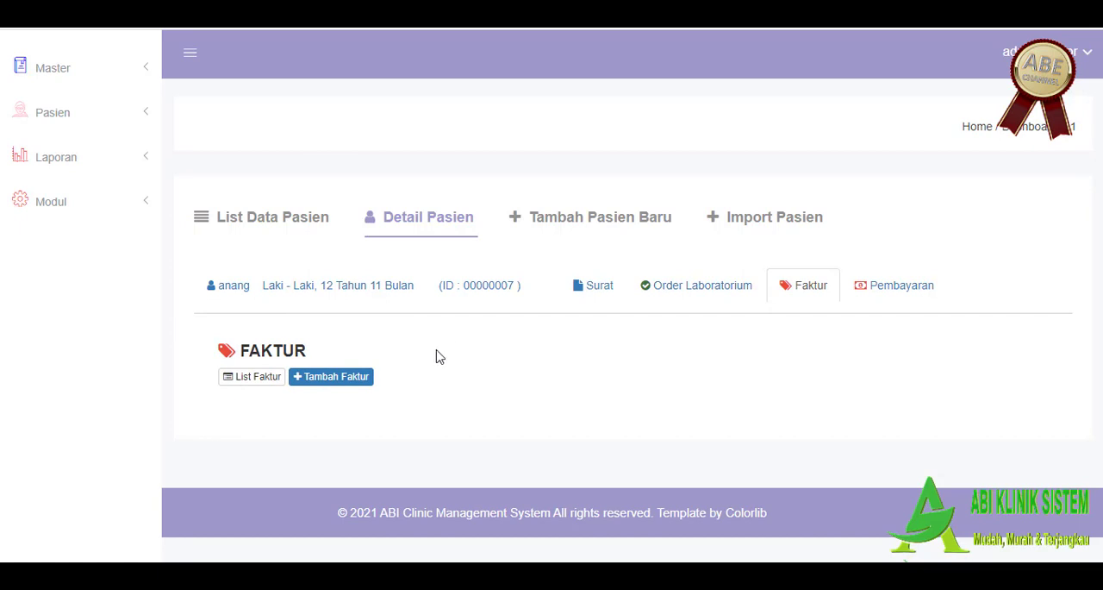
click(338, 377)
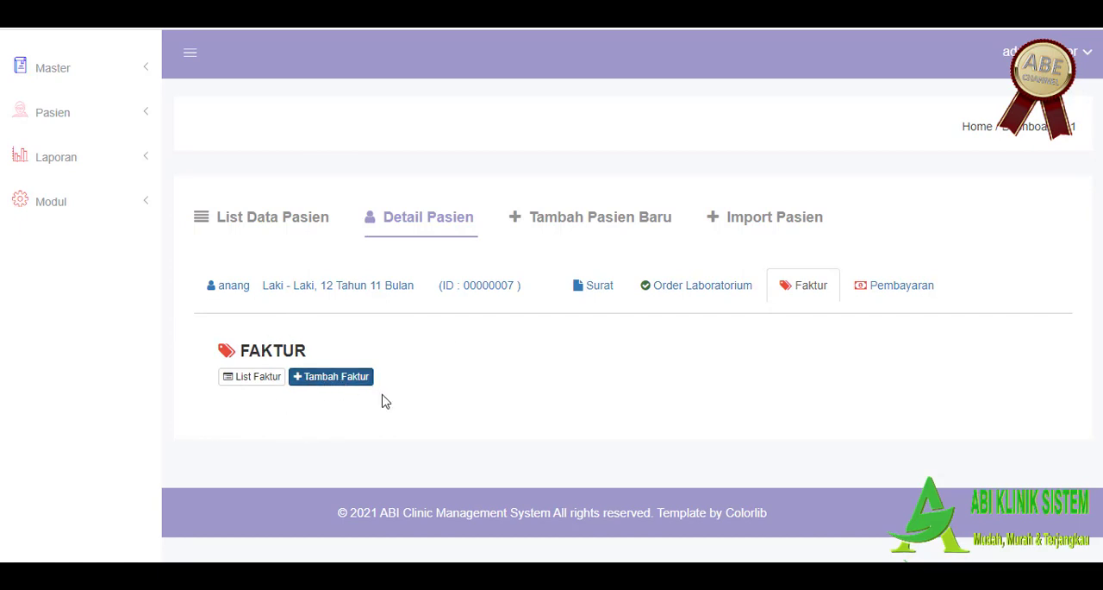
scroll(436, 391, down, 3)
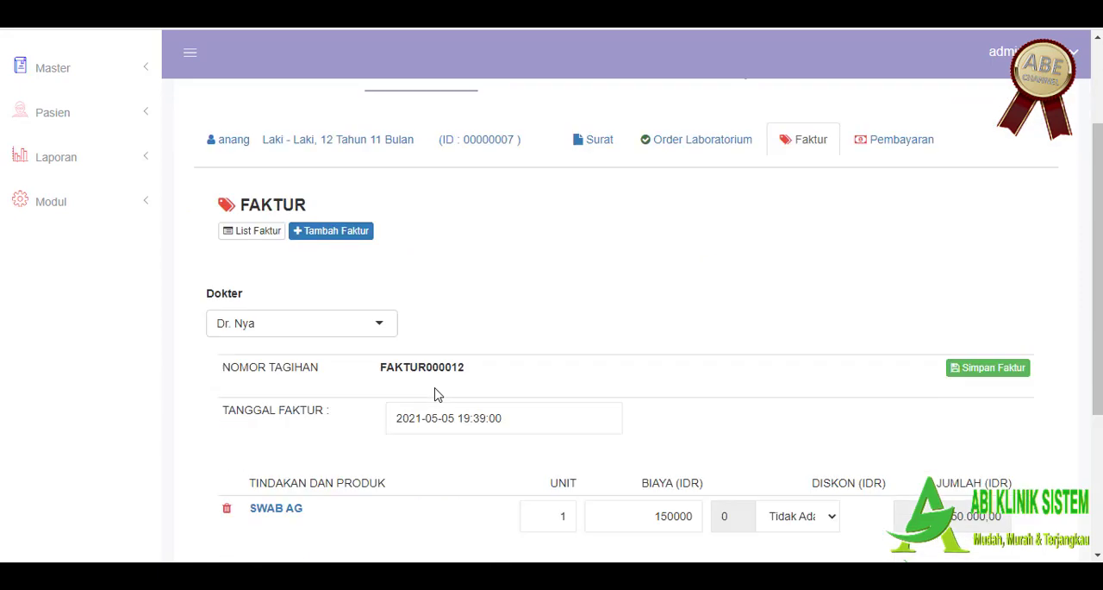
click(371, 306)
click(426, 289)
scroll(473, 291, down, 1)
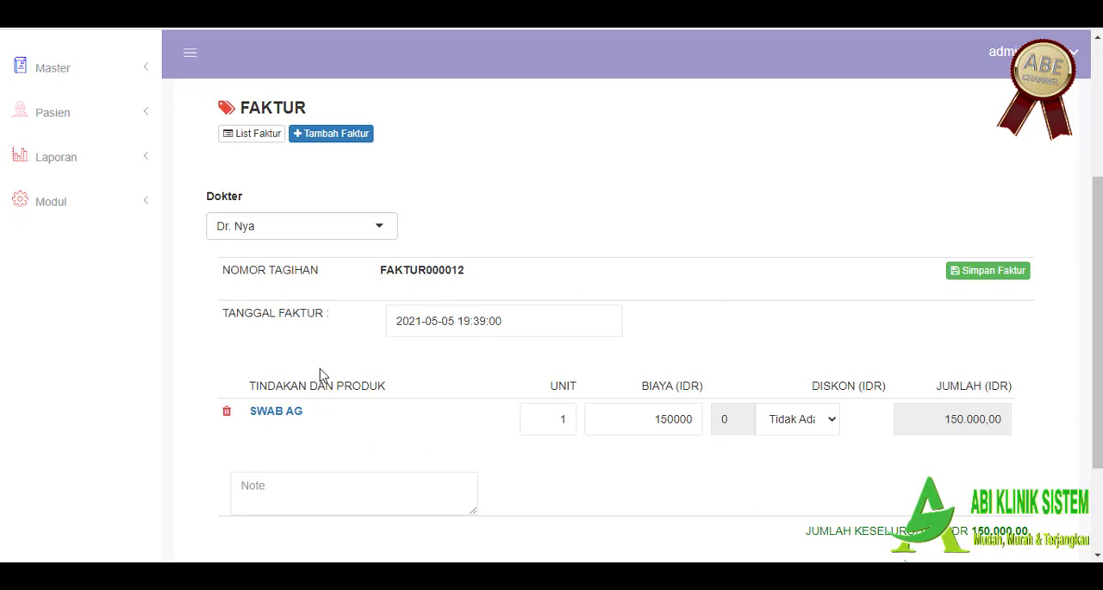
scroll(555, 386, down, 2)
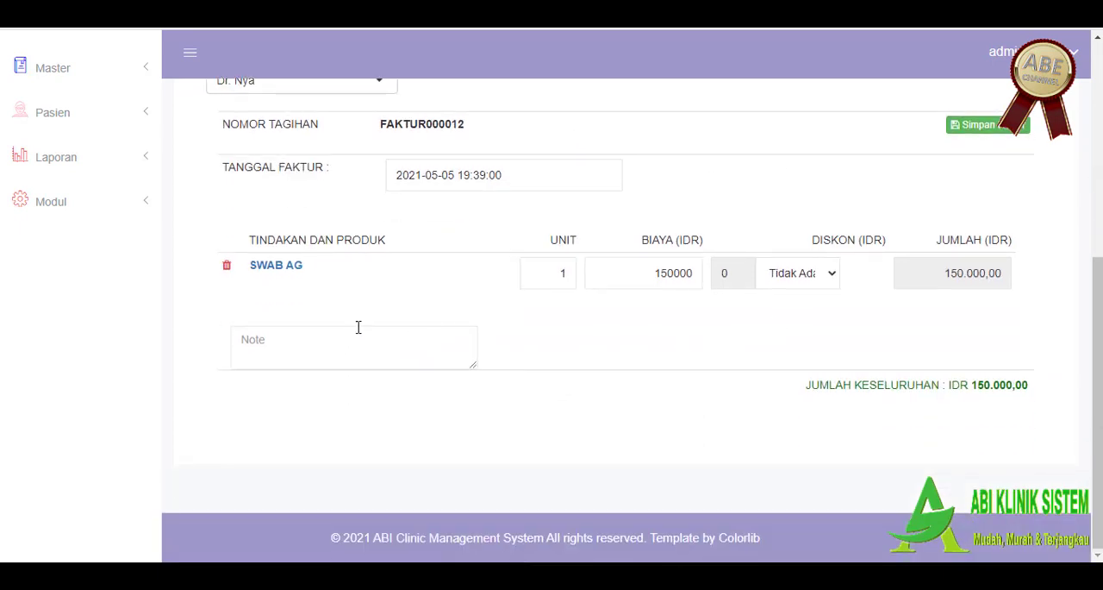
drag(349, 275, 267, 292)
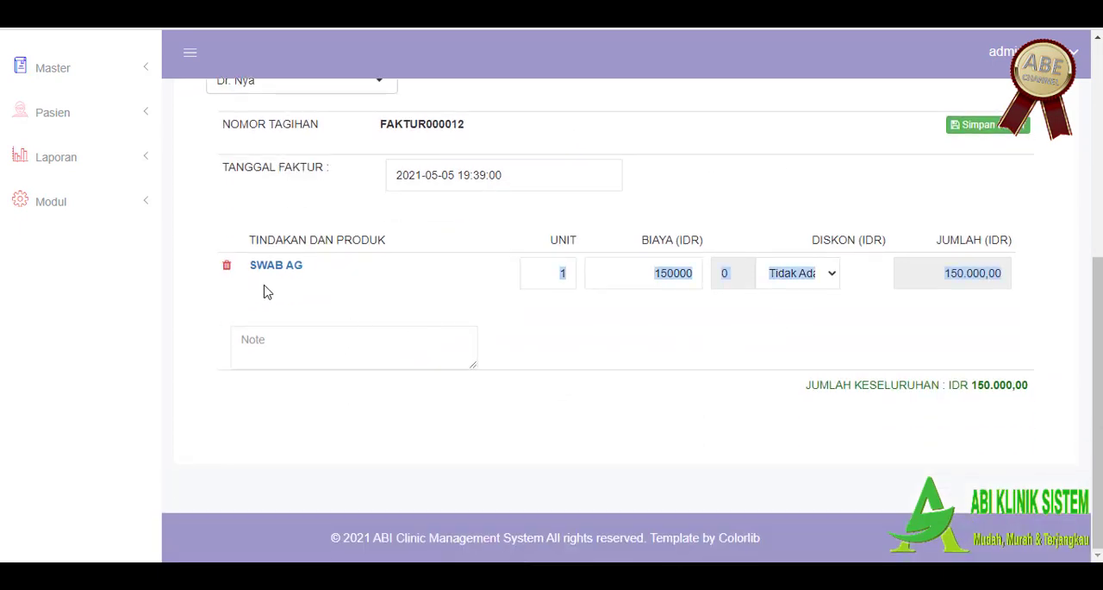
click(1008, 128)
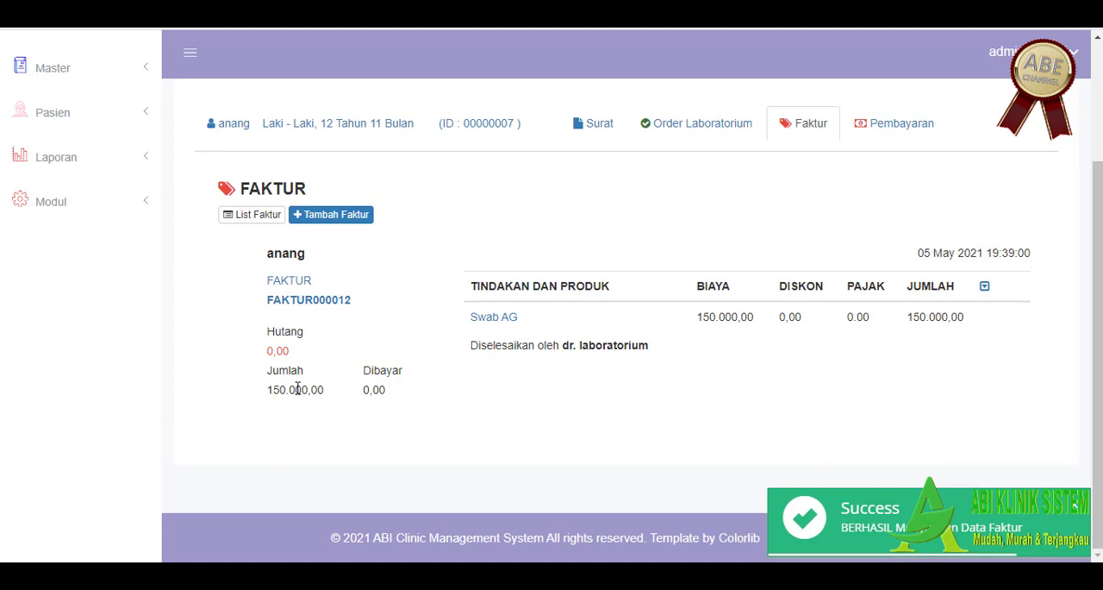
Step: Try to save and settle a payment from the Swab AG invoice without selecting the pending invoice
click(901, 128)
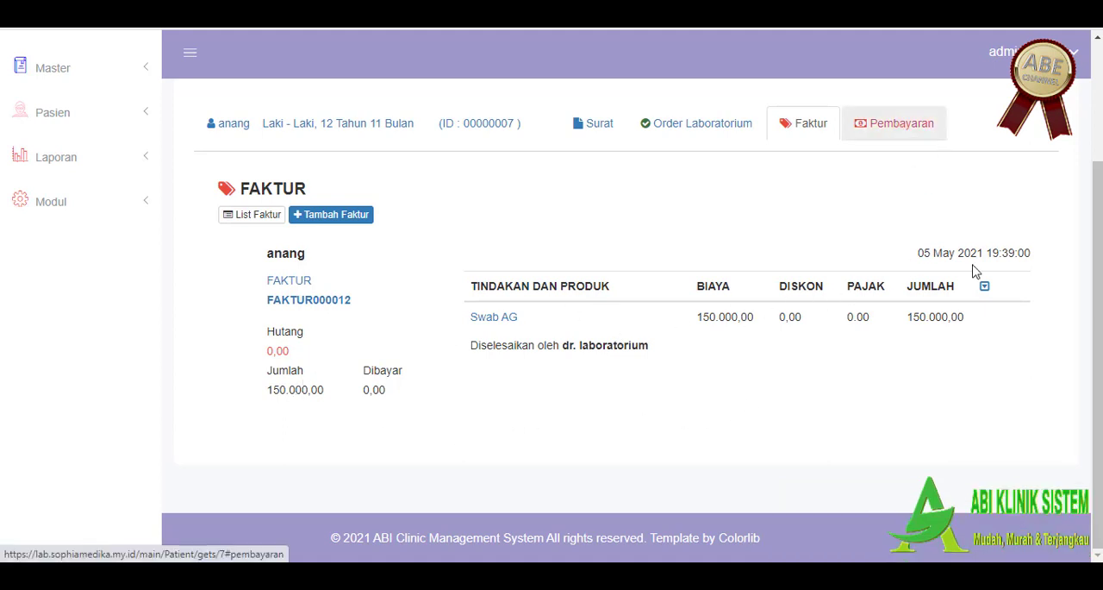
click(987, 287)
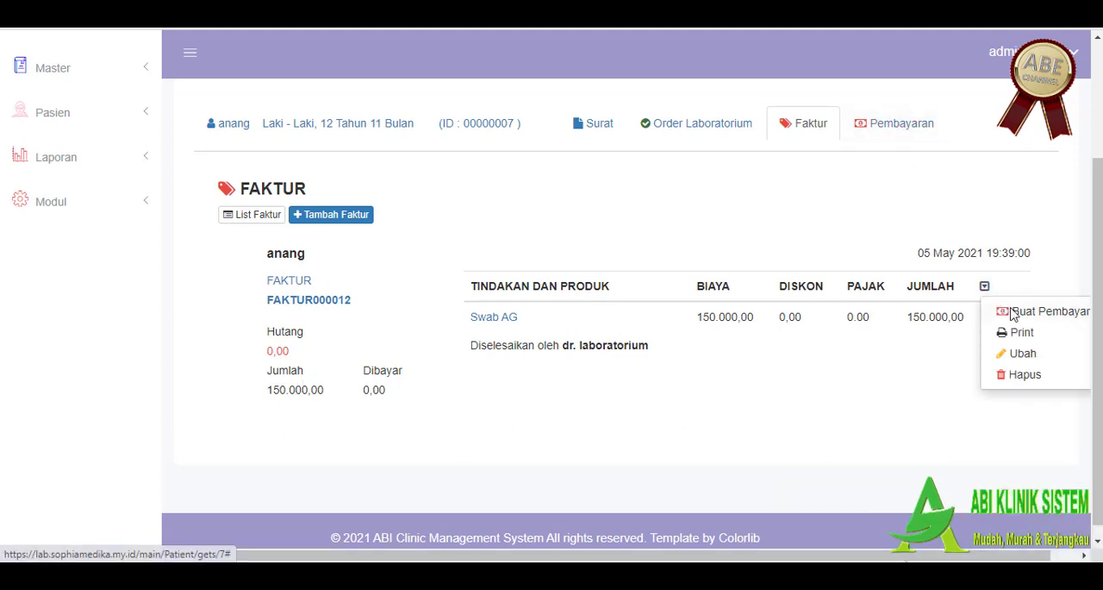
click(1017, 313)
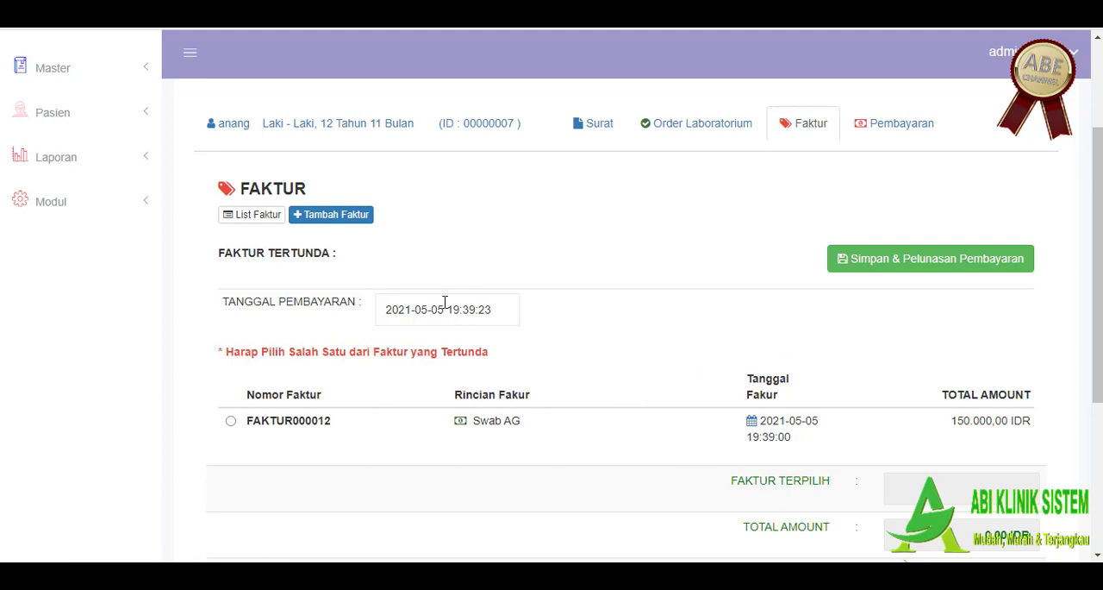
scroll(445, 301, down, 2)
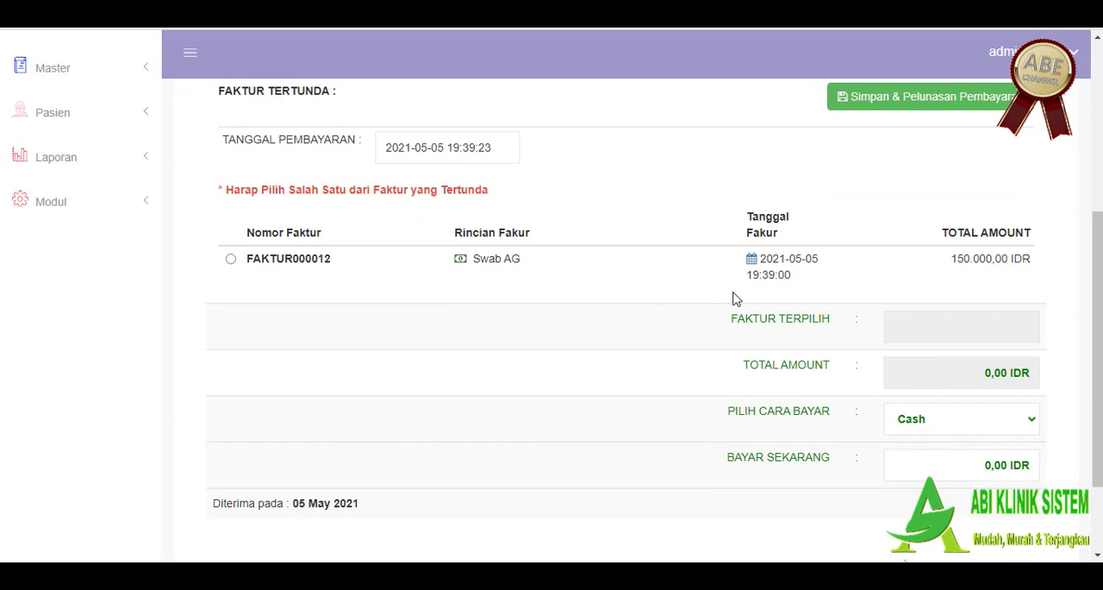
scroll(495, 325, down, 2)
scroll(561, 320, up, 4)
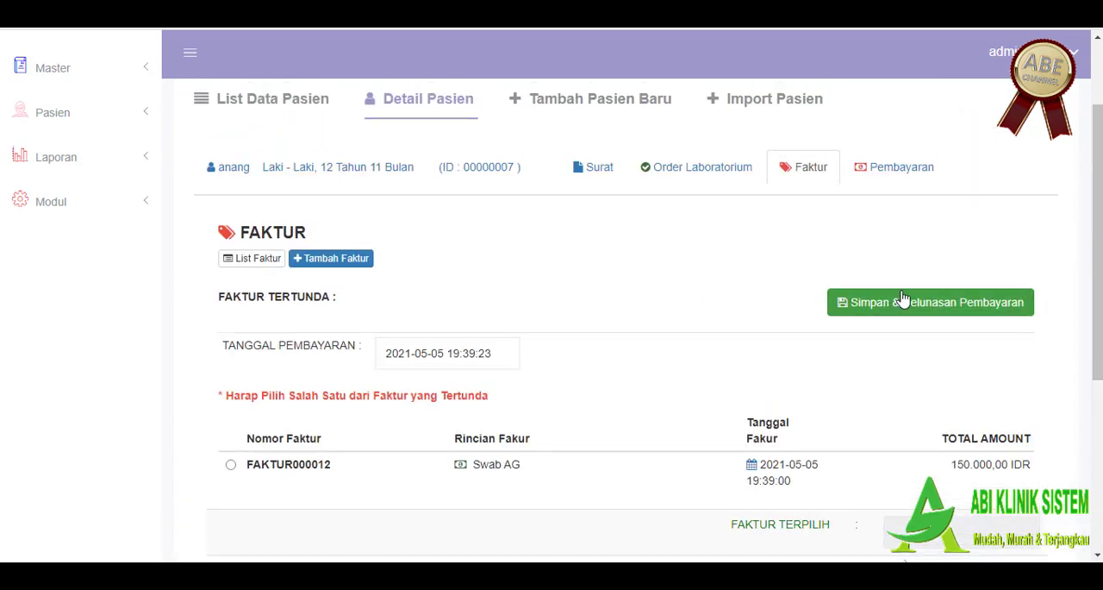
click(903, 299)
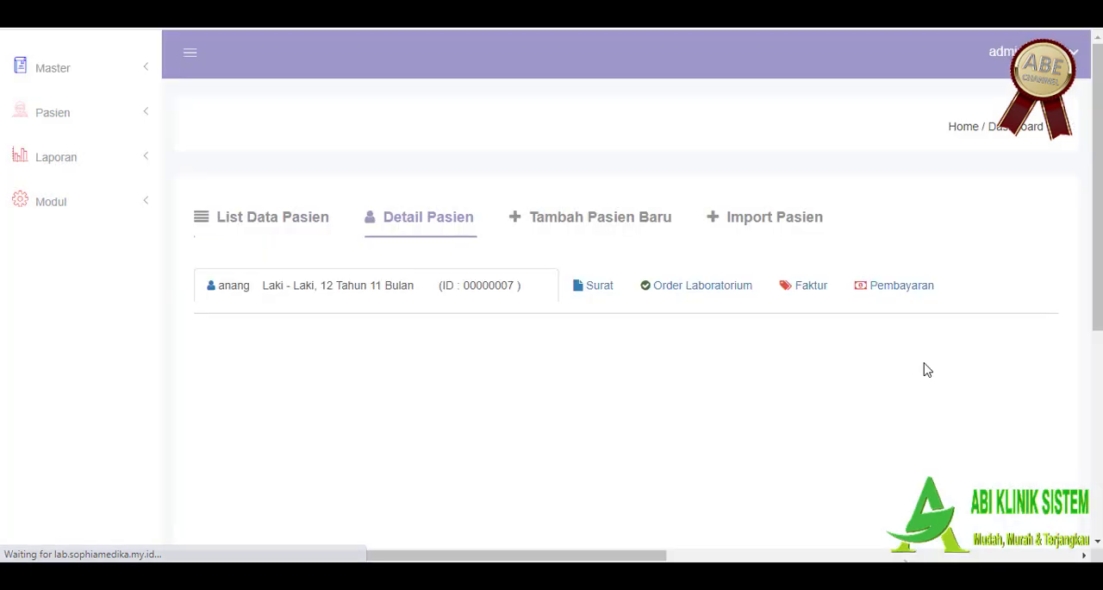
Step: Reopen the patient's Faktur list and generate the print page for the Swab AG invoice
scroll(923, 367, down, 2)
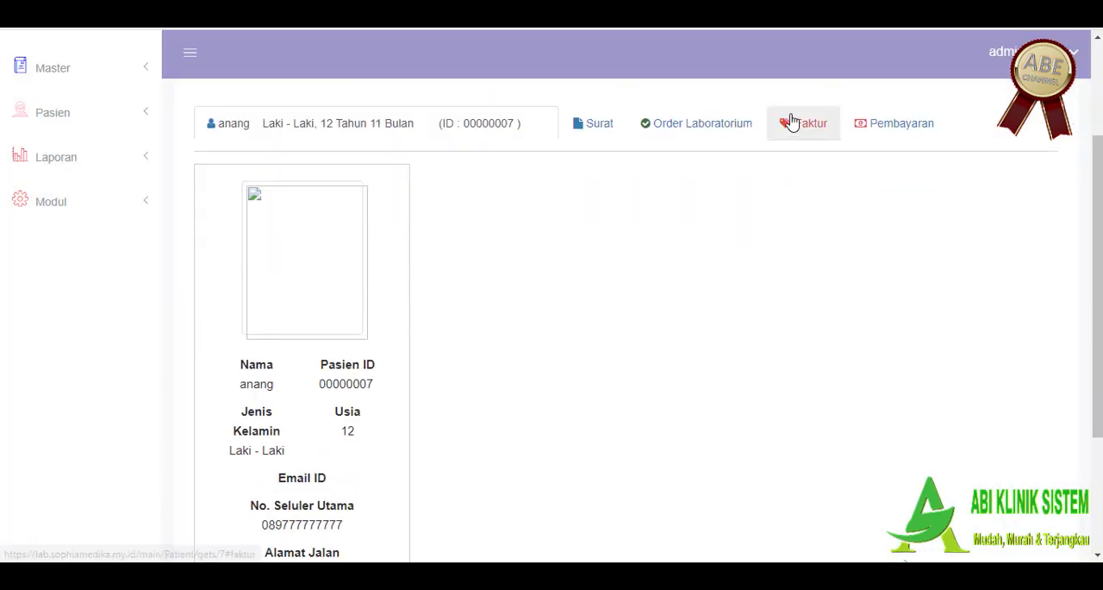
click(791, 122)
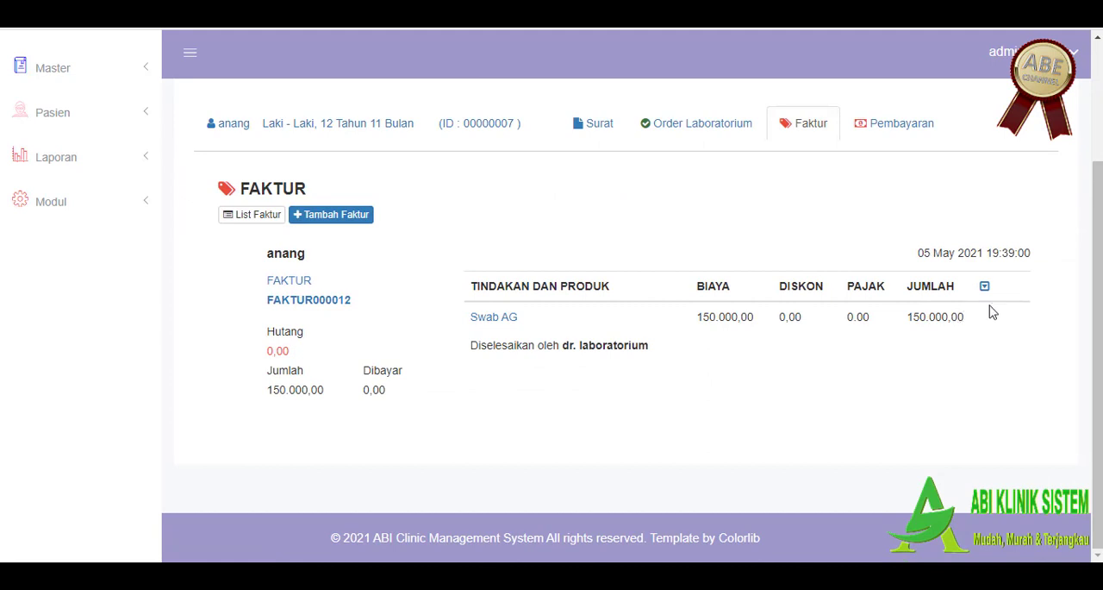
click(984, 286)
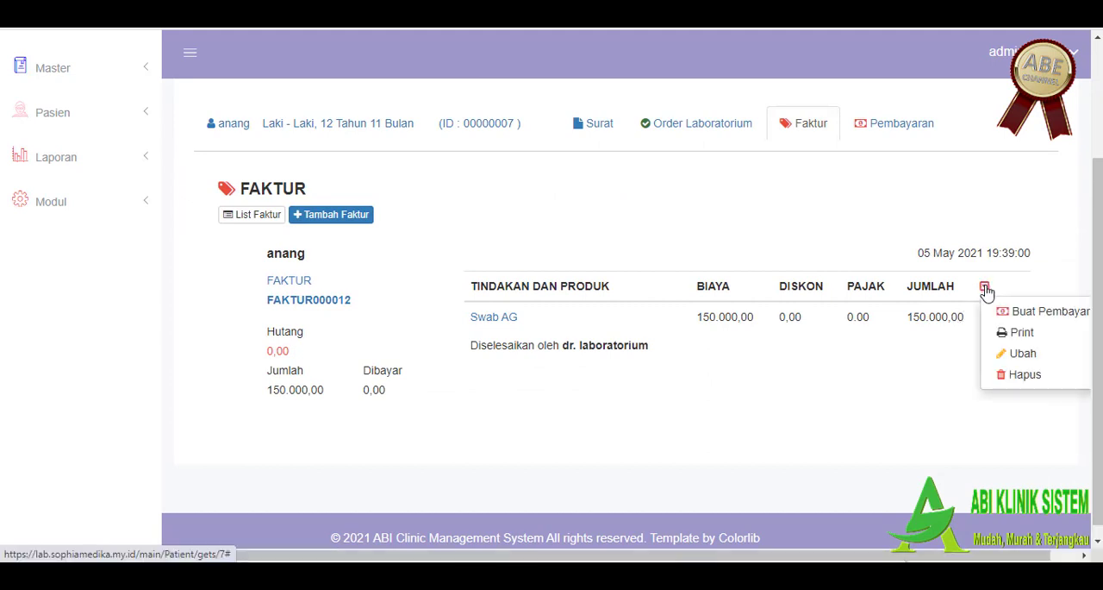
click(1021, 333)
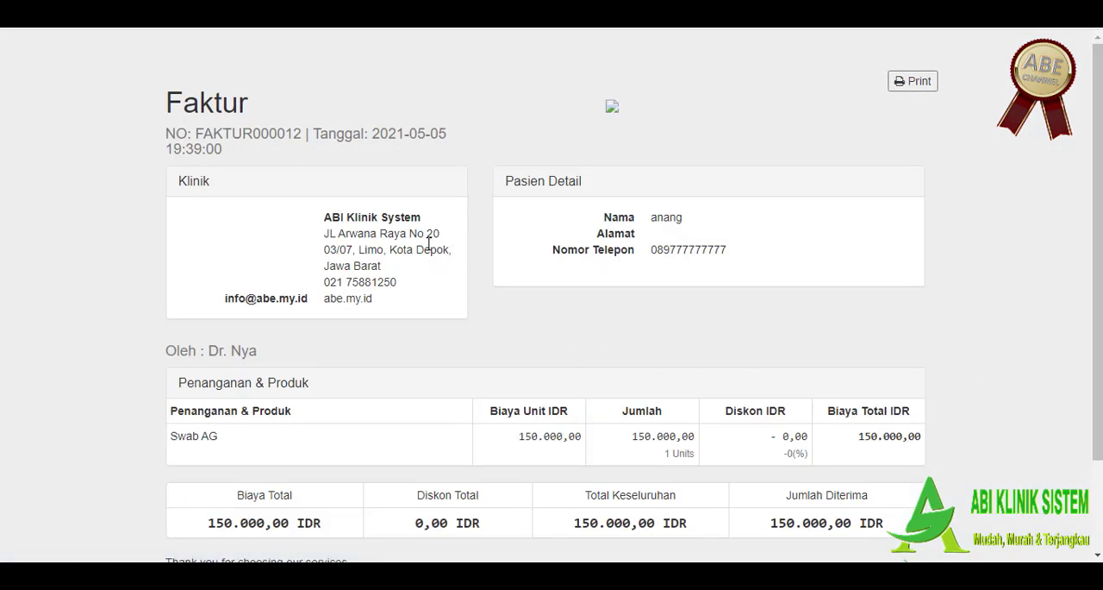
Step: Review the printed Faktur's clinic and patient details, Swab AG charges and totals, and return to the patient's invoices
scroll(408, 250, down, 1)
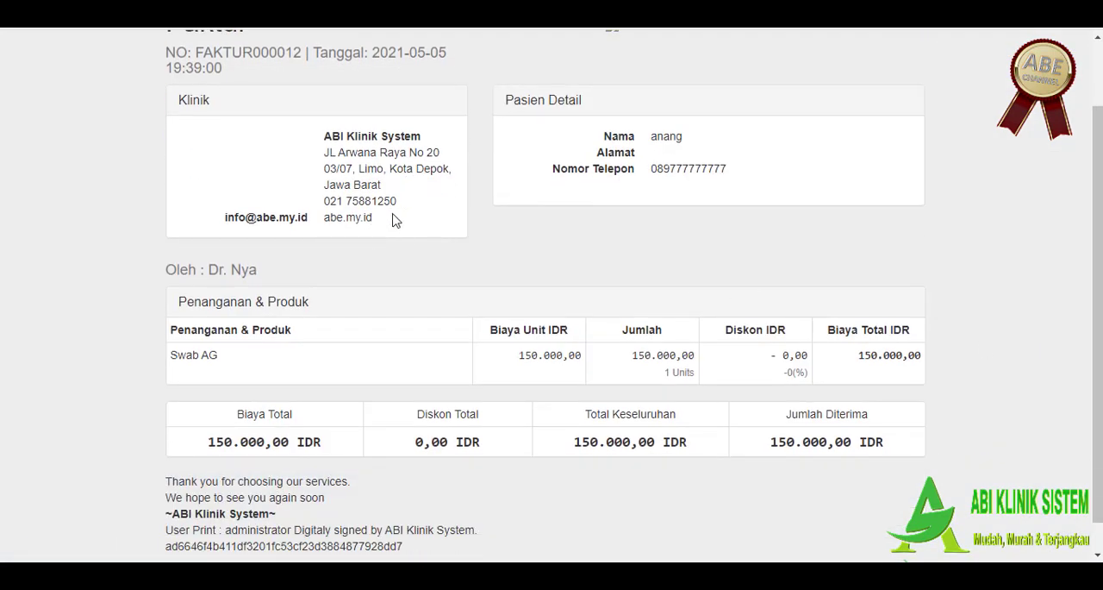
scroll(527, 376, down, 1)
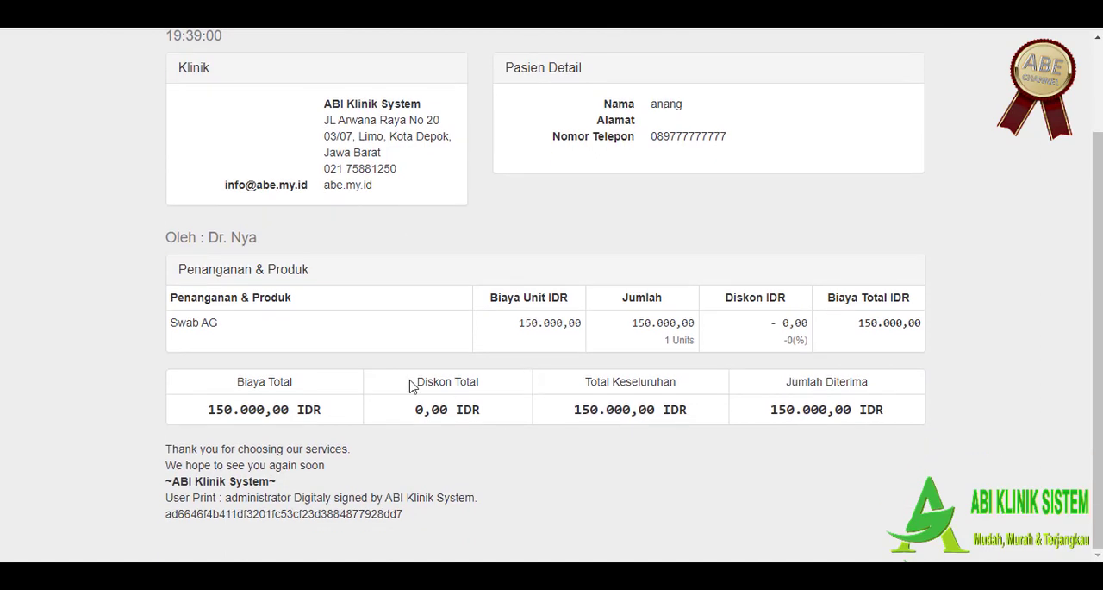
drag(451, 520, 702, 362)
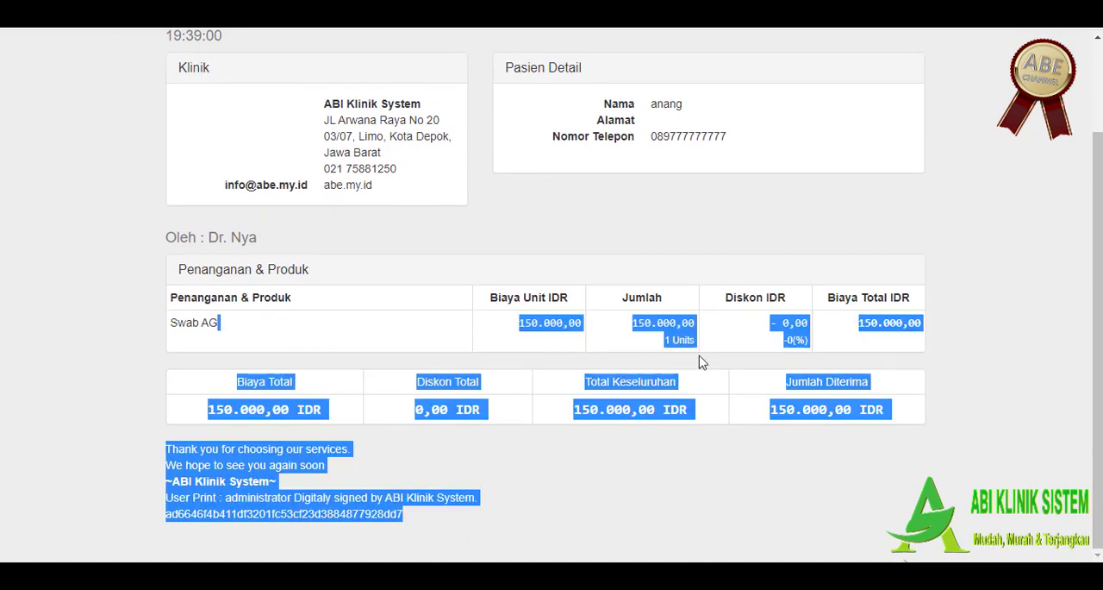
click(688, 464)
scroll(518, 474, up, 1)
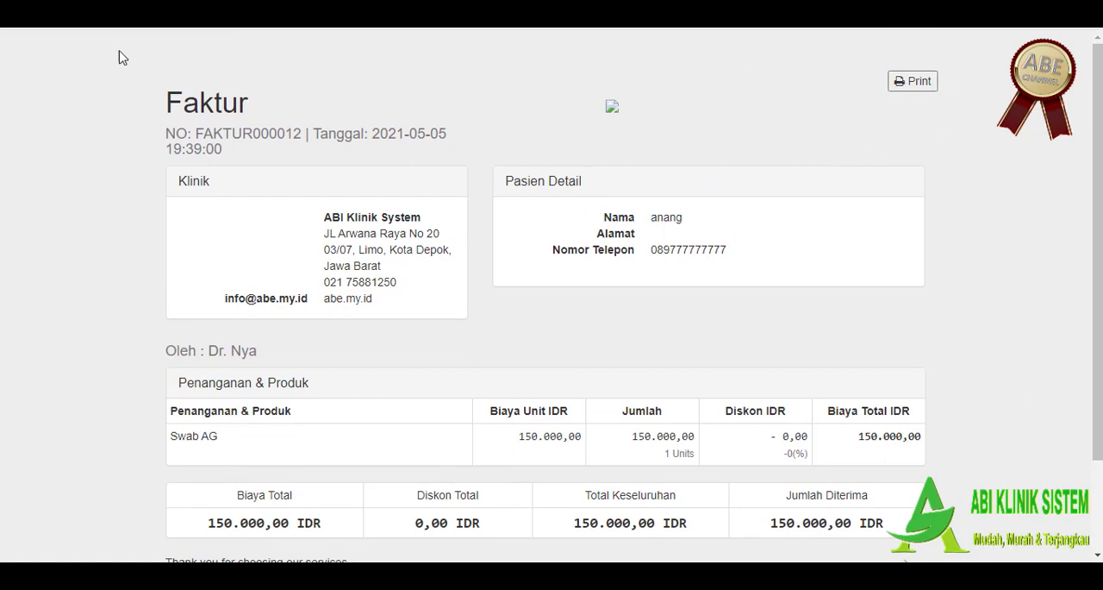
click(373, 7)
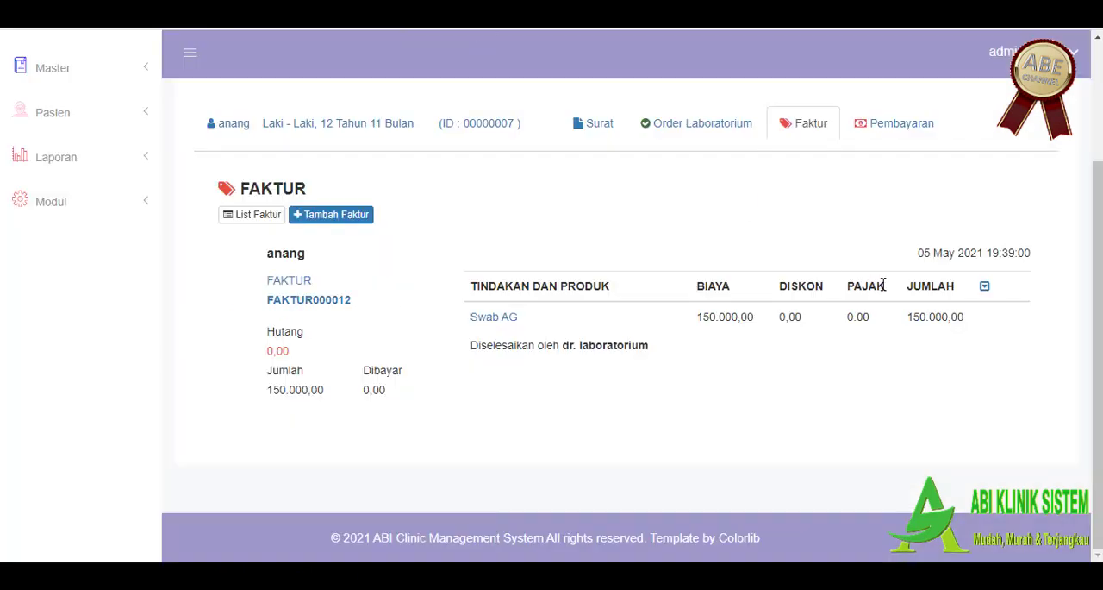
Step: Create a Cash payment of 150.000,00 for the pending Swab AG invoice, then save and settle it
click(906, 127)
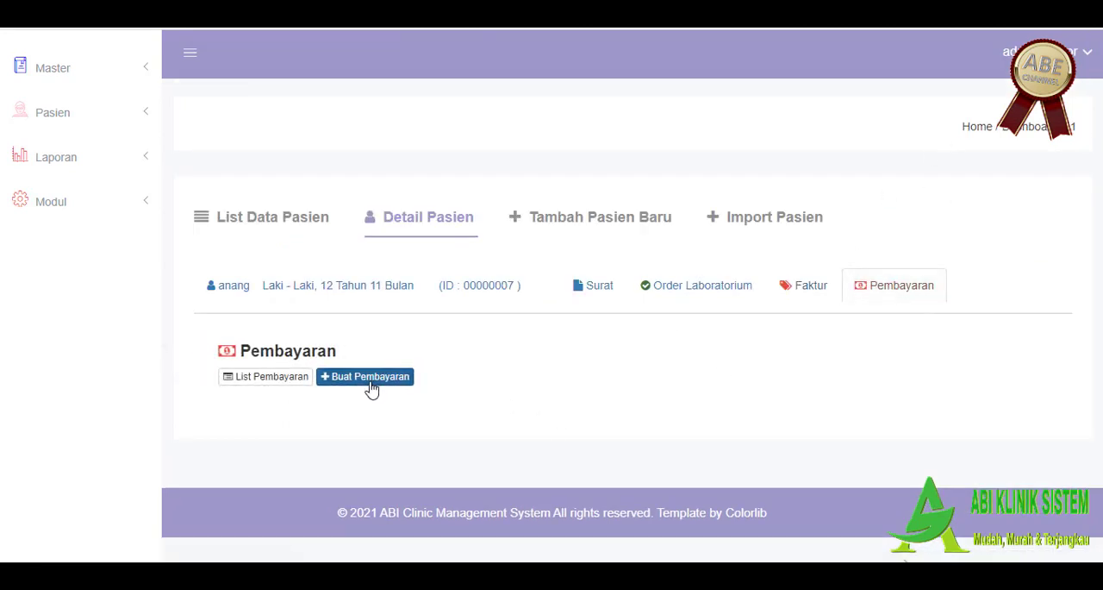
click(345, 377)
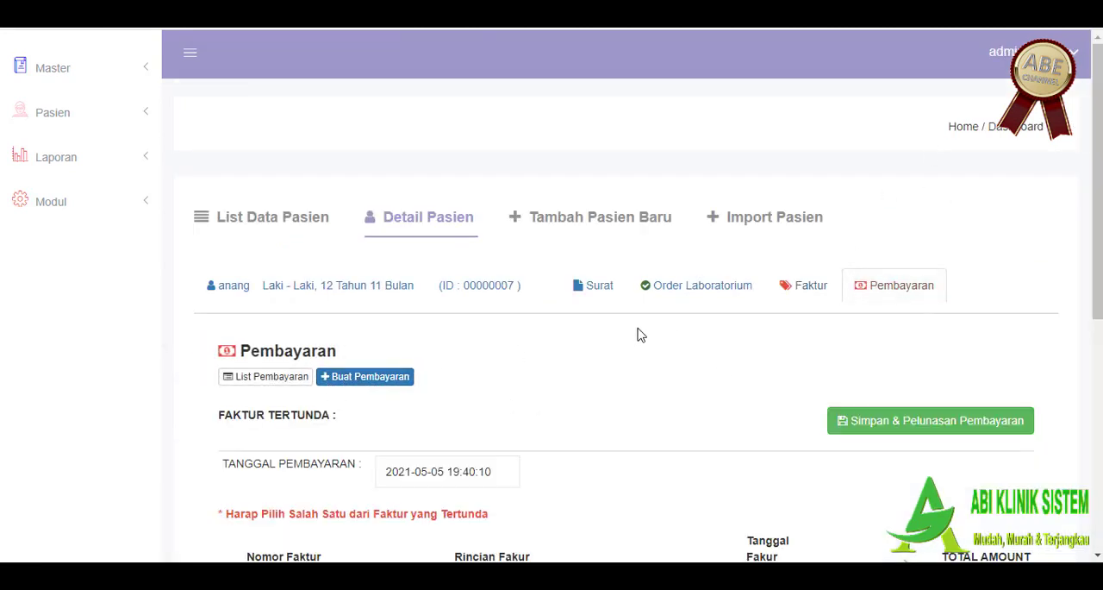
scroll(651, 337, down, 2)
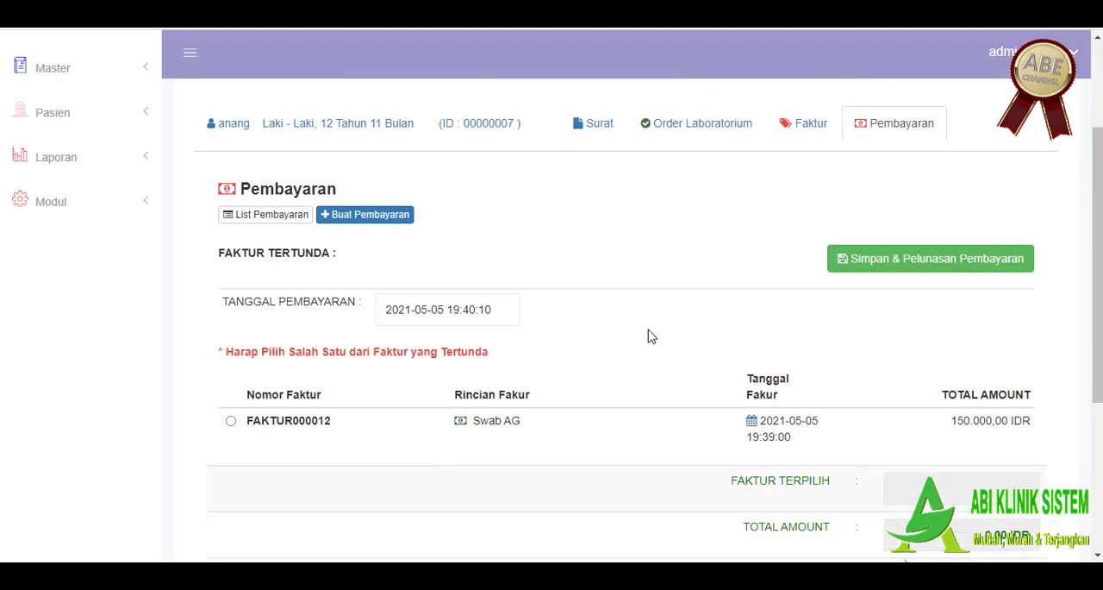
click(231, 420)
scroll(357, 411, down, 1)
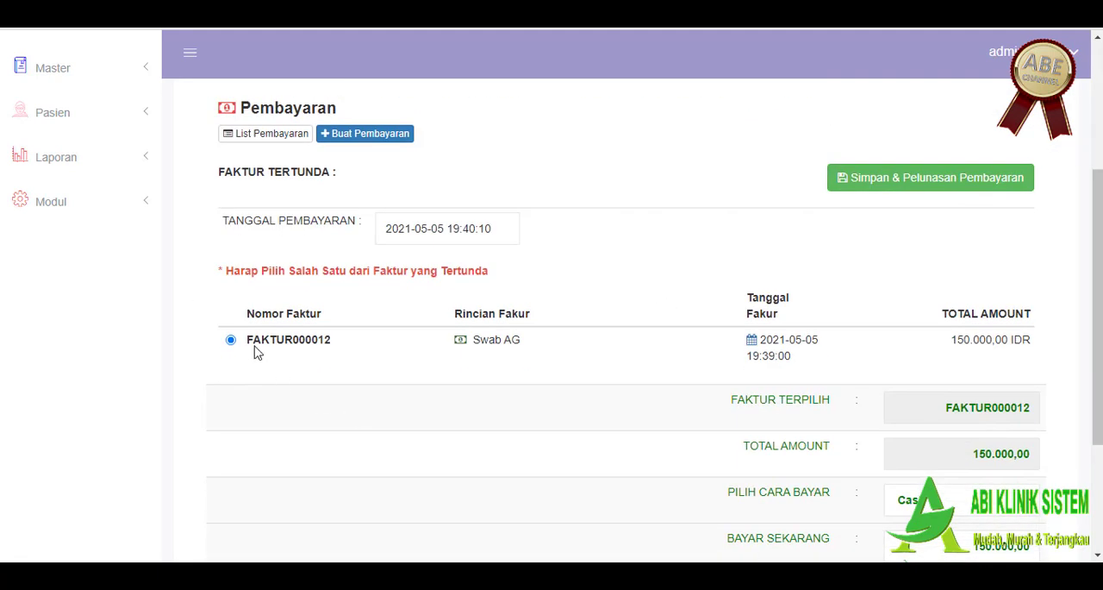
click(919, 185)
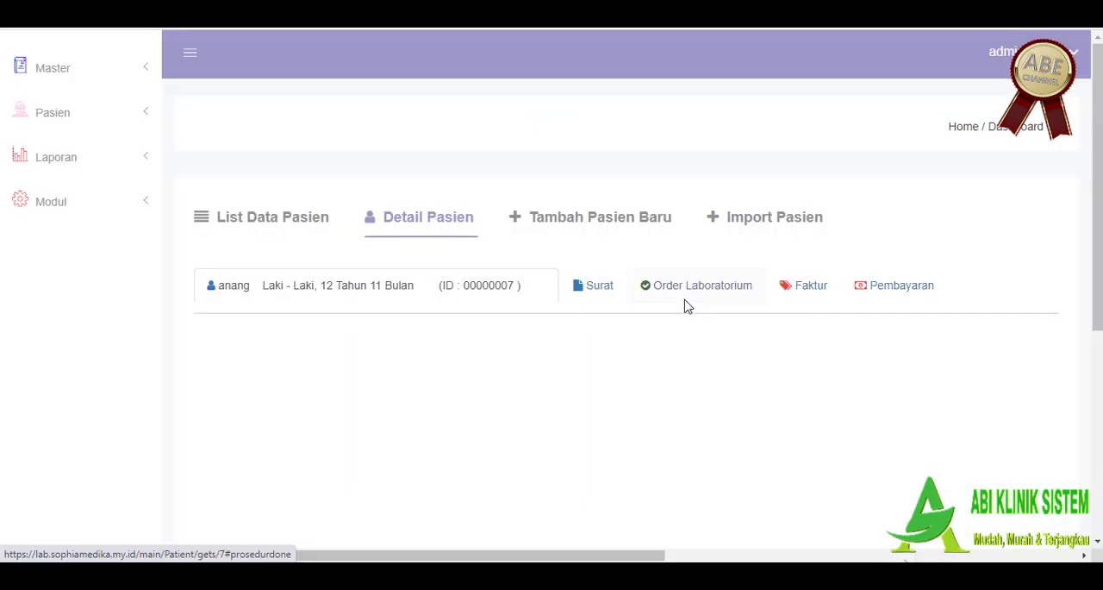
Step: Open the patient's Pembayaran list and generate the printable Kwitansi for the Swab AG payment
click(927, 295)
scroll(998, 331, down, 2)
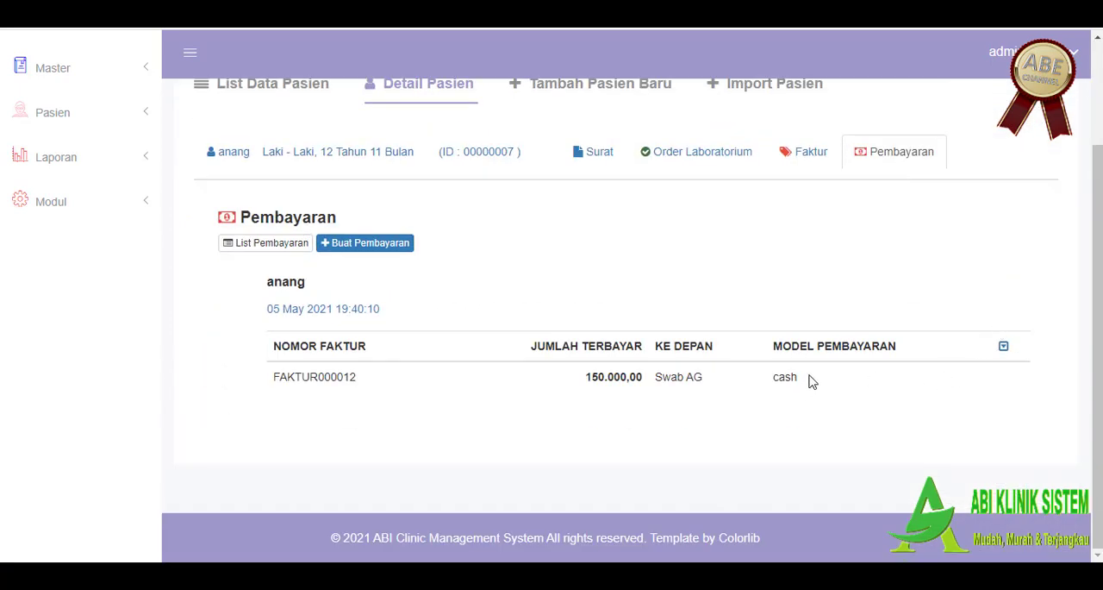
click(1003, 346)
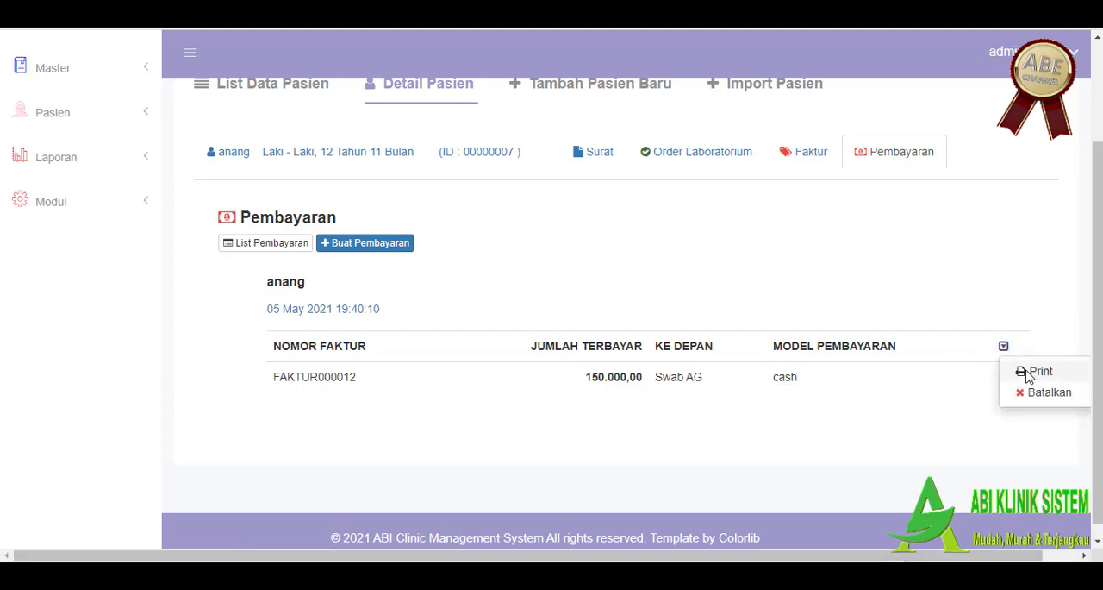
click(1030, 372)
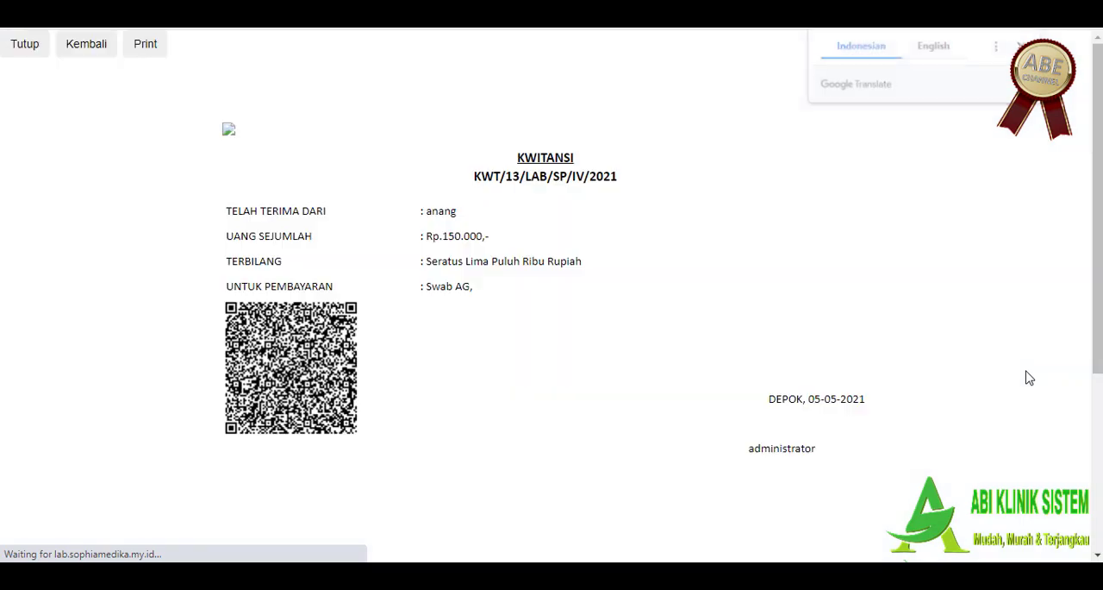
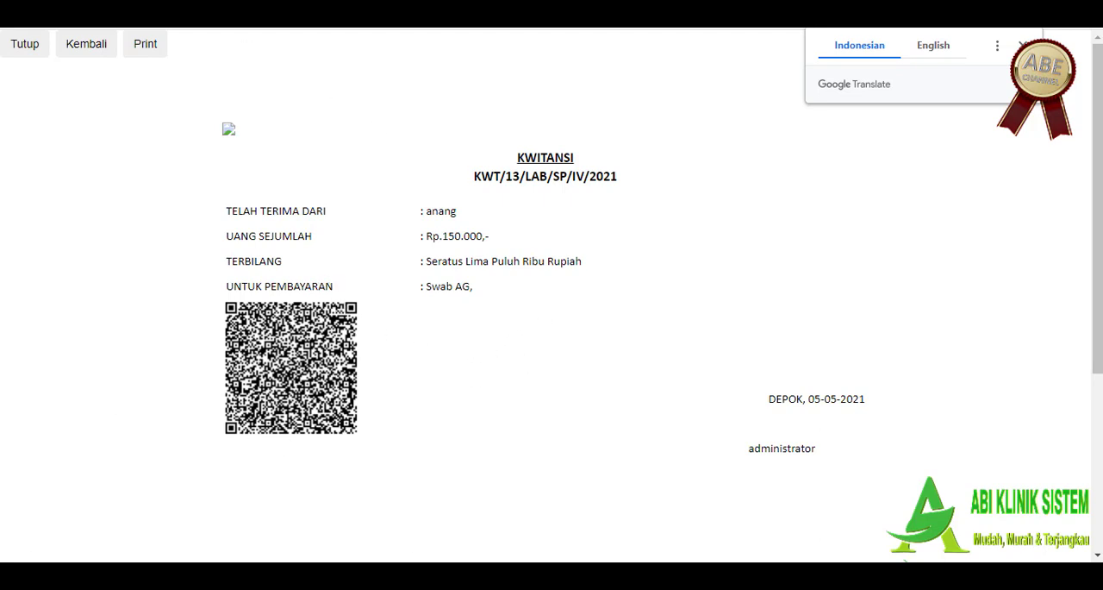
Step: Leave the receipt page, open Laporan, and review the names, genders and birth dates in the Data Pasien report
click(372, 7)
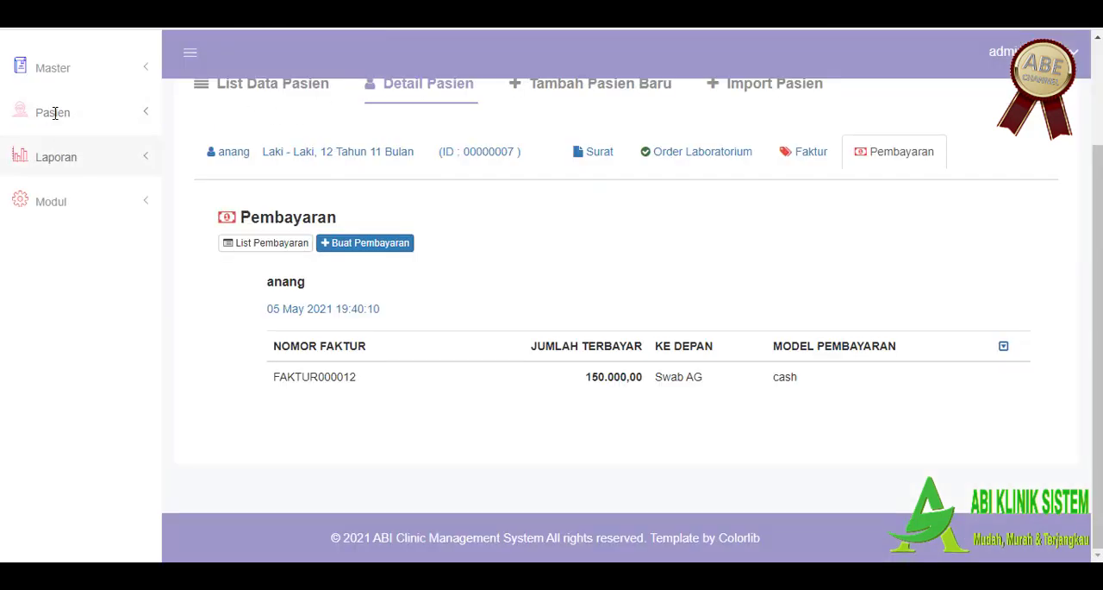
click(61, 157)
click(253, 190)
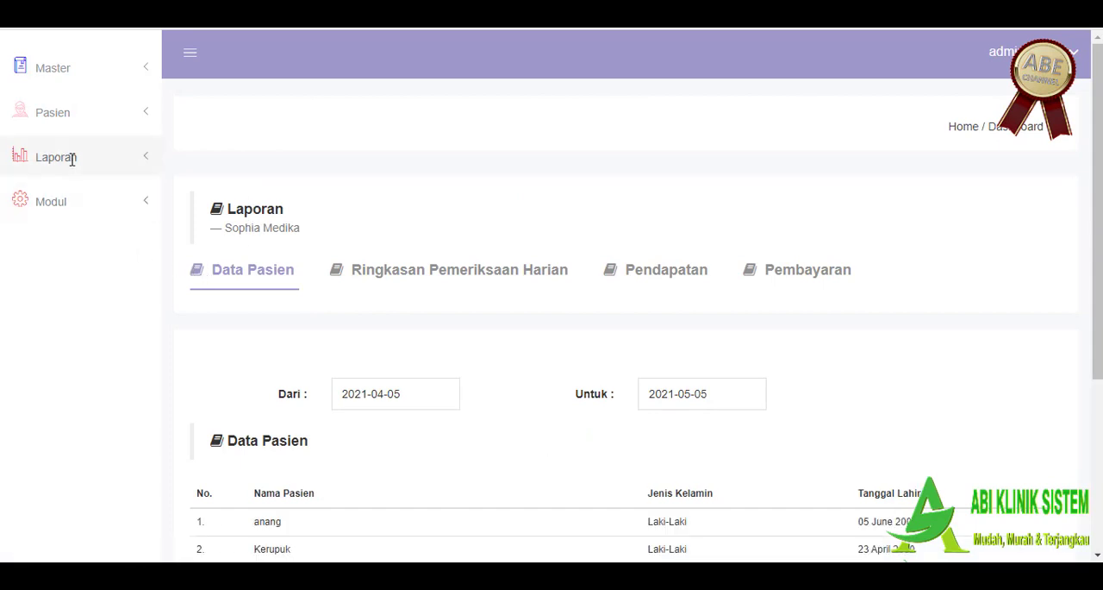
scroll(292, 160, down, 1)
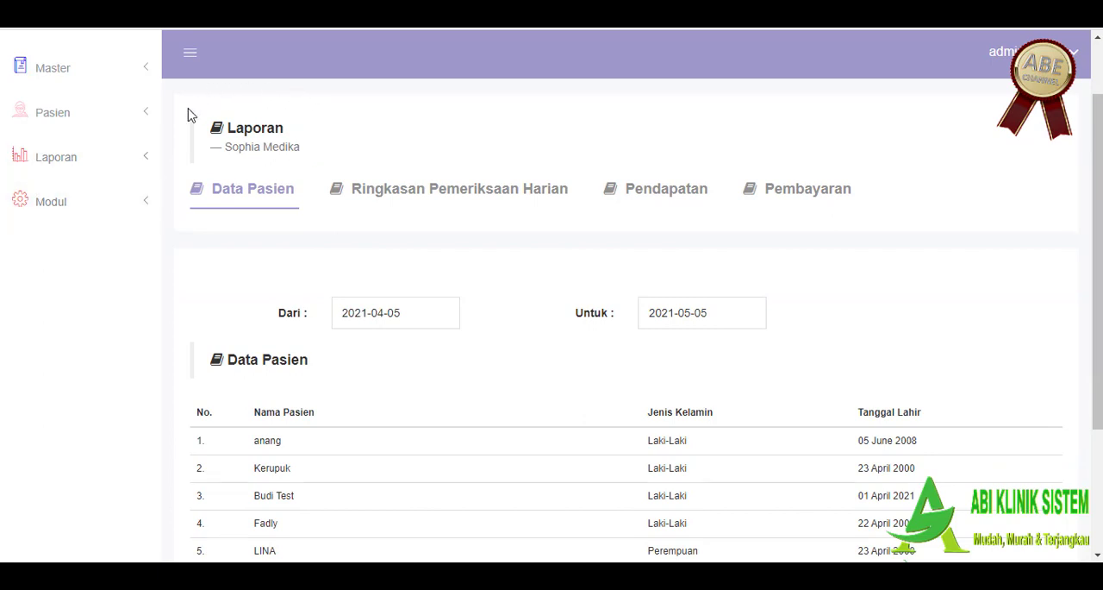
scroll(268, 220, down, 1)
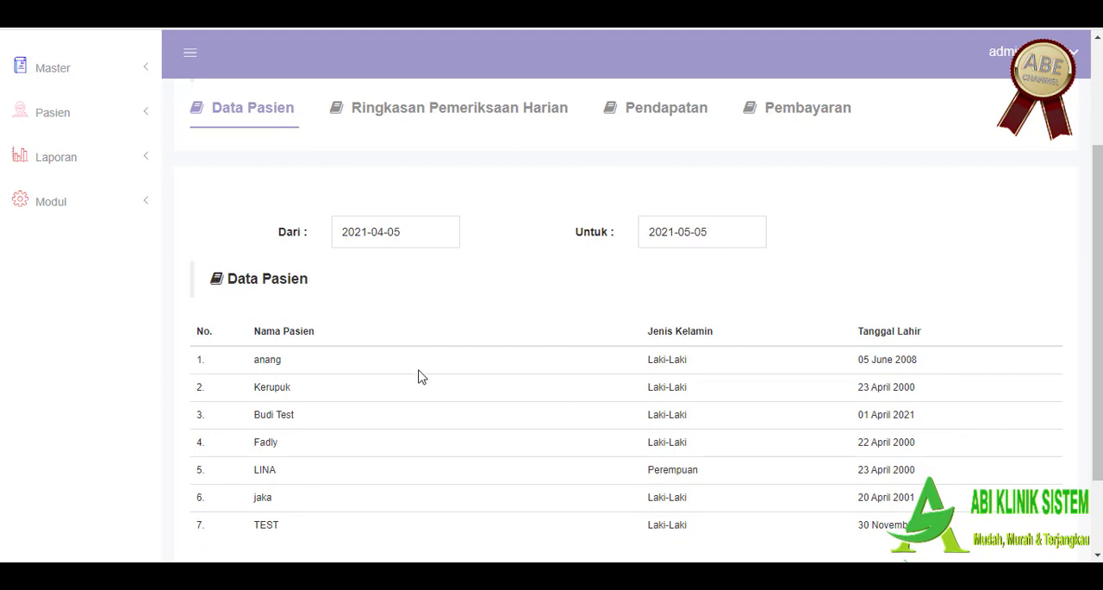
scroll(429, 376, down, 2)
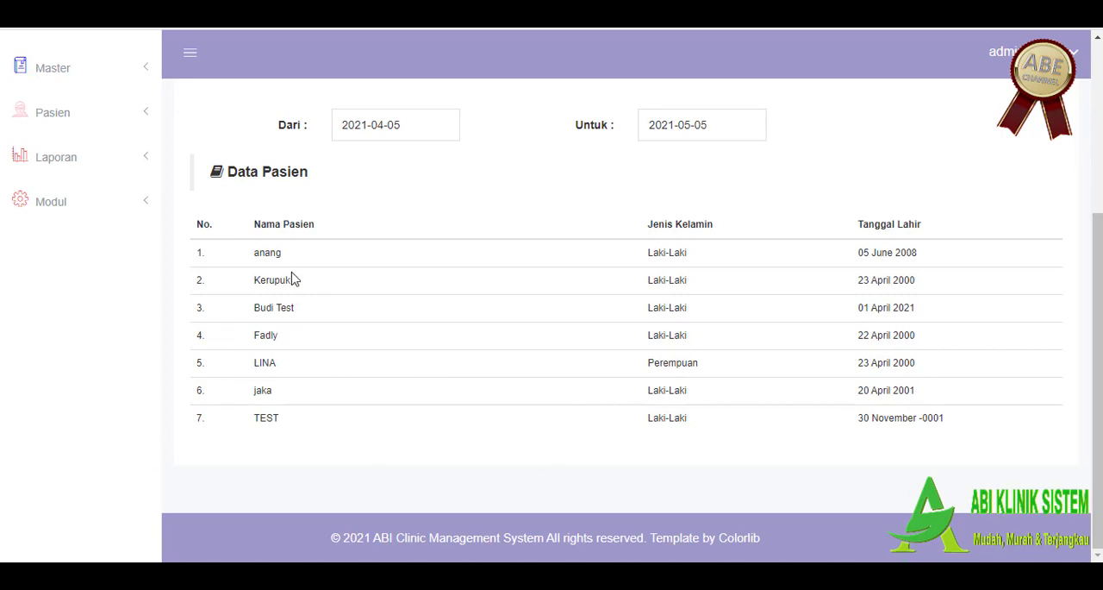
drag(252, 251, 967, 450)
scroll(433, 448, up, 3)
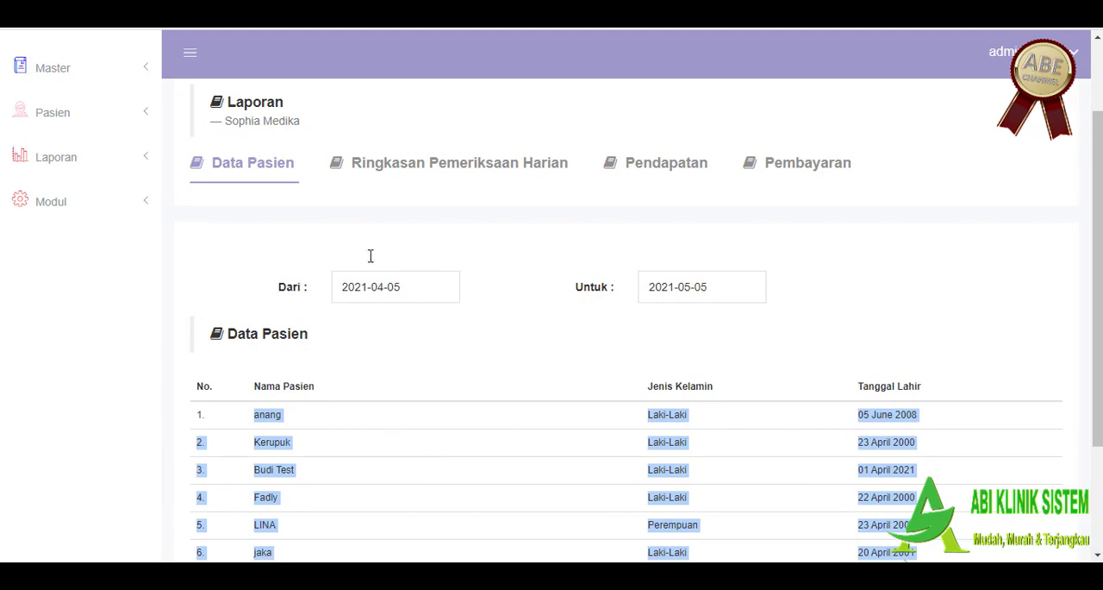
Step: Open the Ringkasan Pemeriksaan Harian report and set both its Dari and Untuk dates to 2021-05-05
click(409, 158)
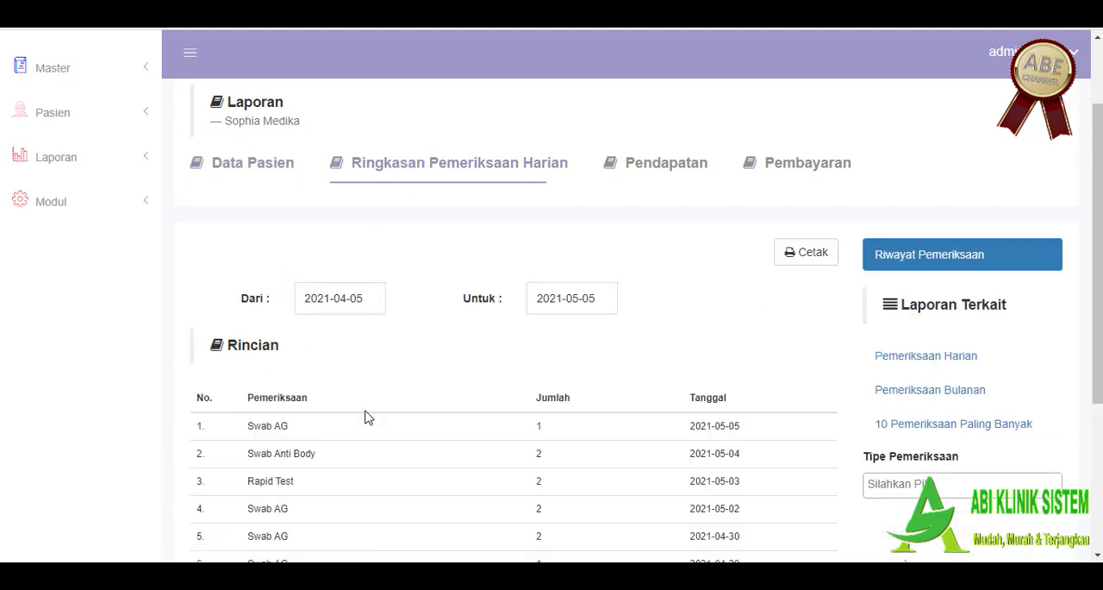
scroll(364, 412, down, 1)
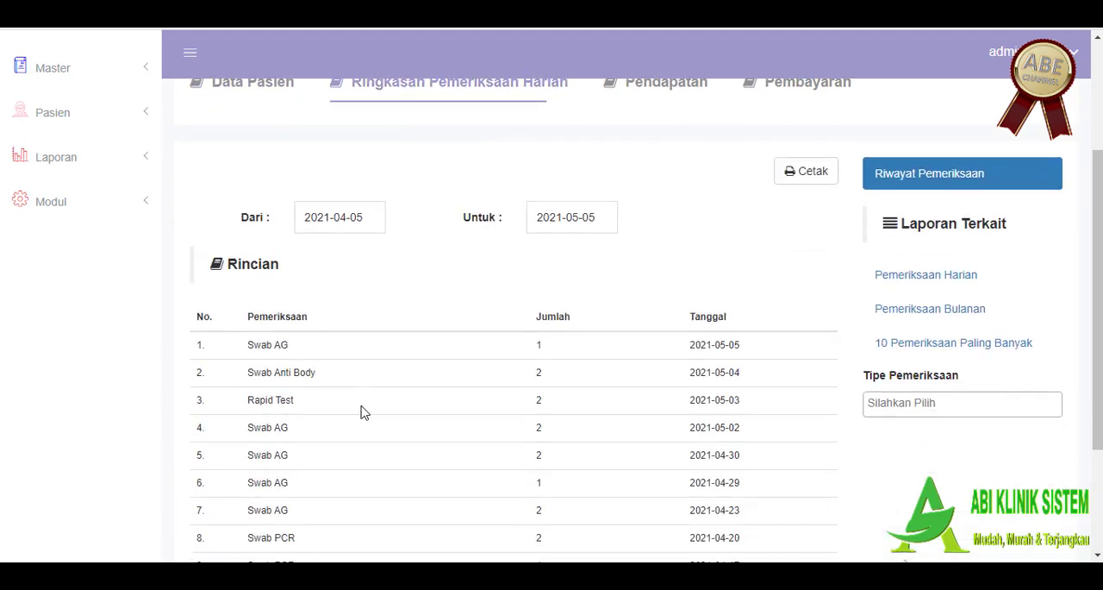
click(367, 219)
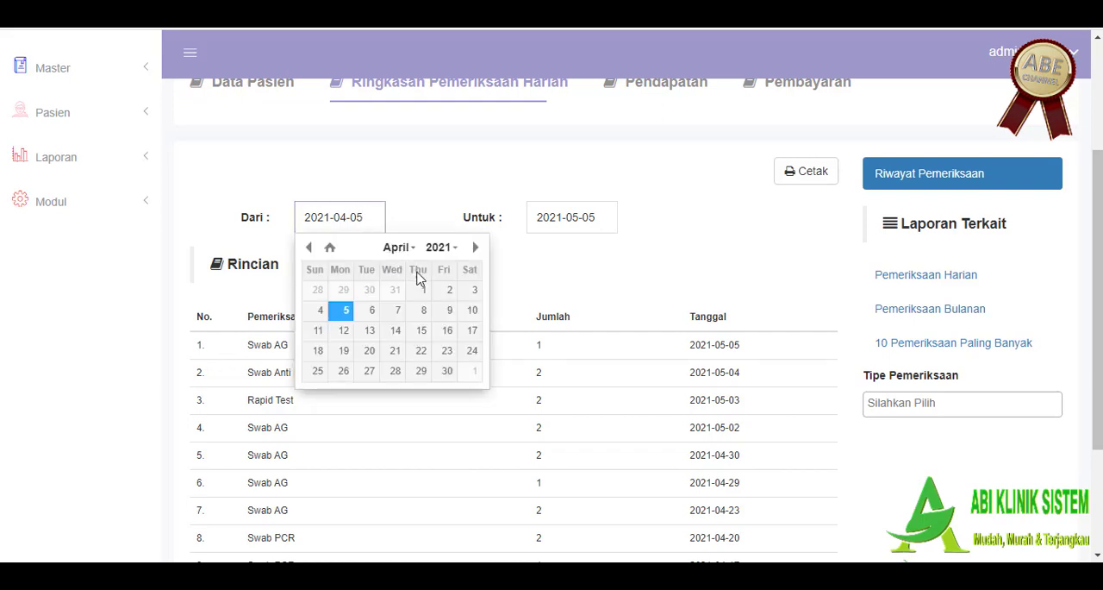
click(475, 249)
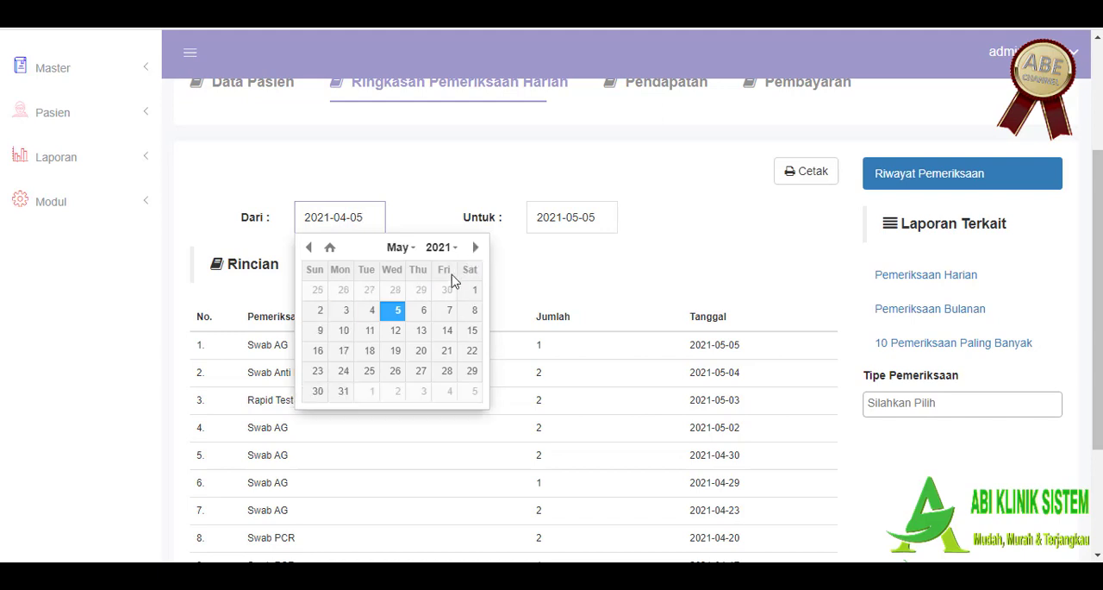
click(397, 310)
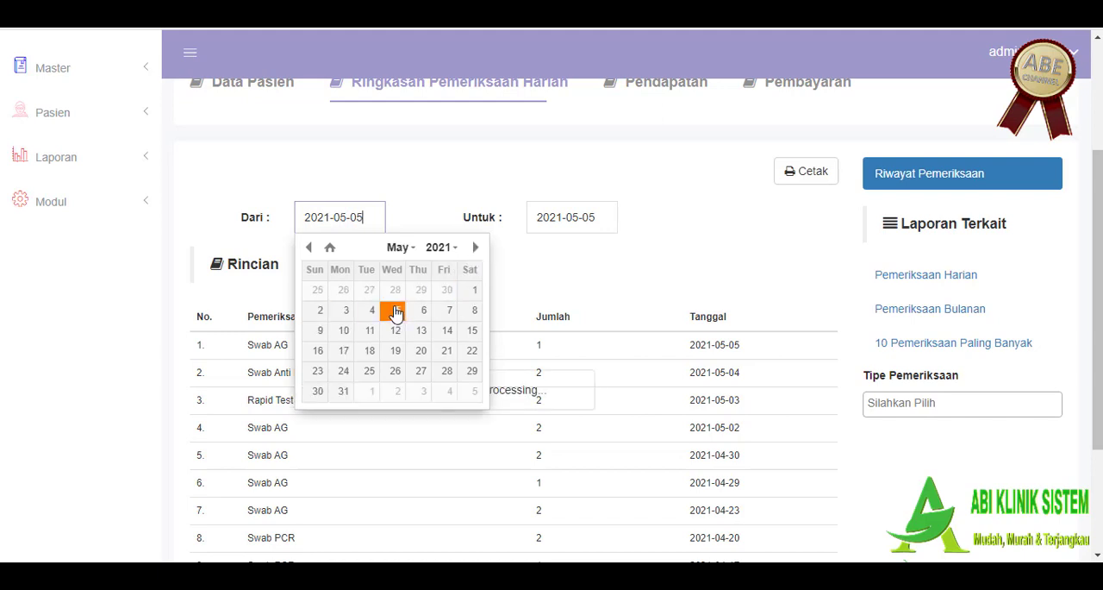
click(714, 187)
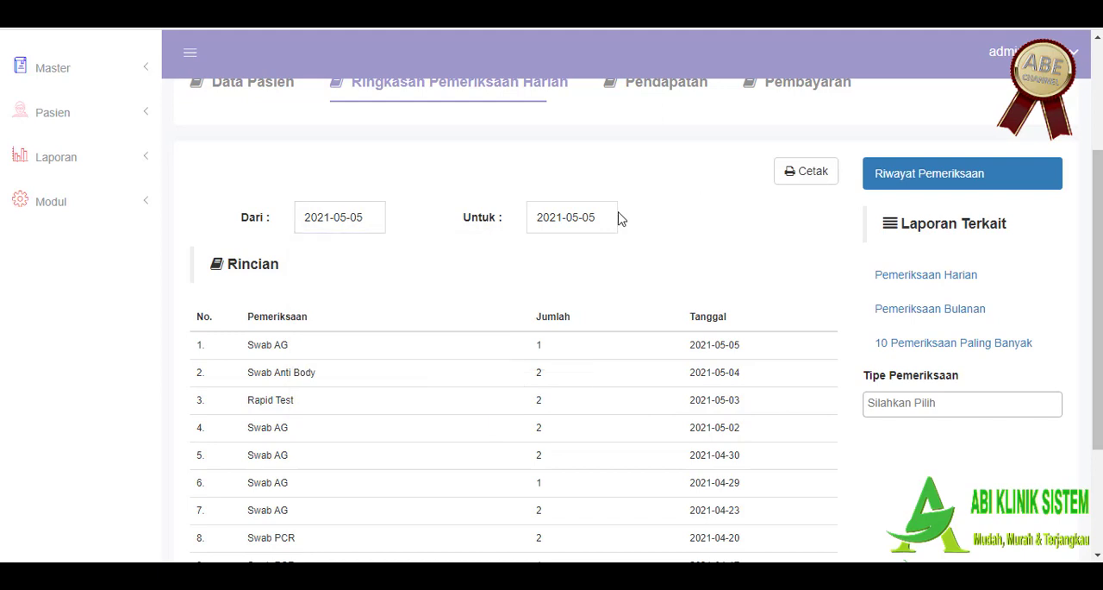
click(610, 208)
click(624, 320)
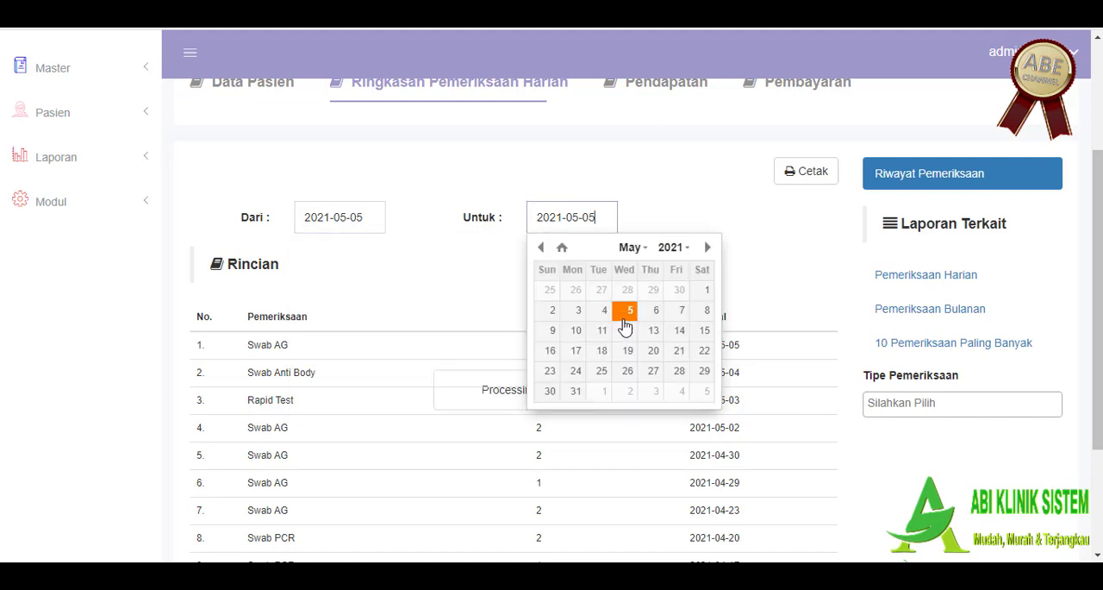
click(696, 207)
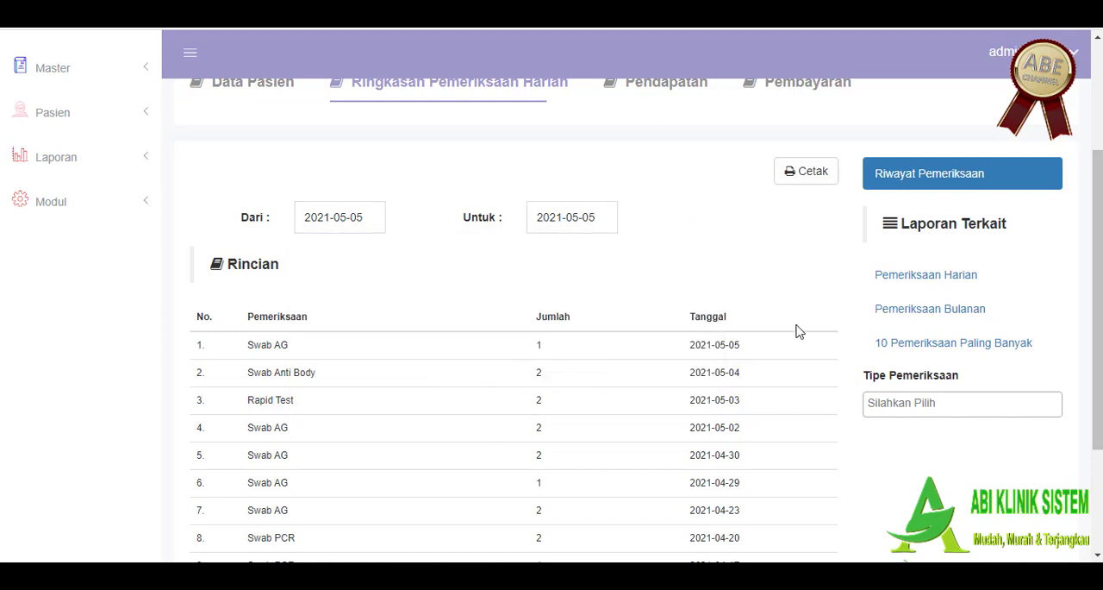
Step: Review the Rincian list of examinations and print the Ringkasan Pemeriksaan Harian report
scroll(793, 332, down, 2)
scroll(715, 379, up, 1)
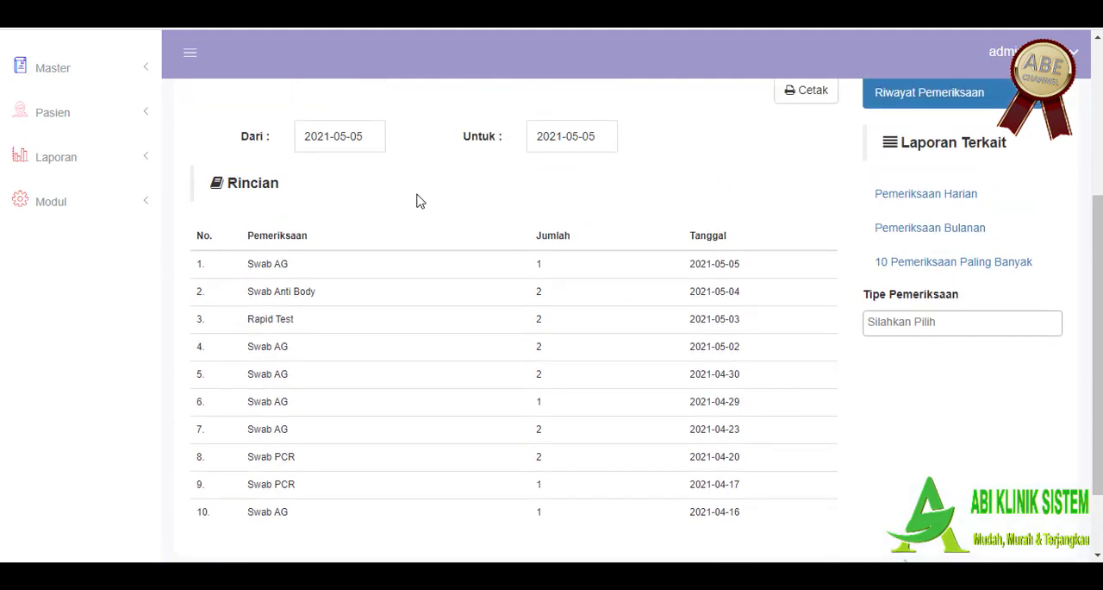
scroll(414, 197, up, 2)
click(810, 253)
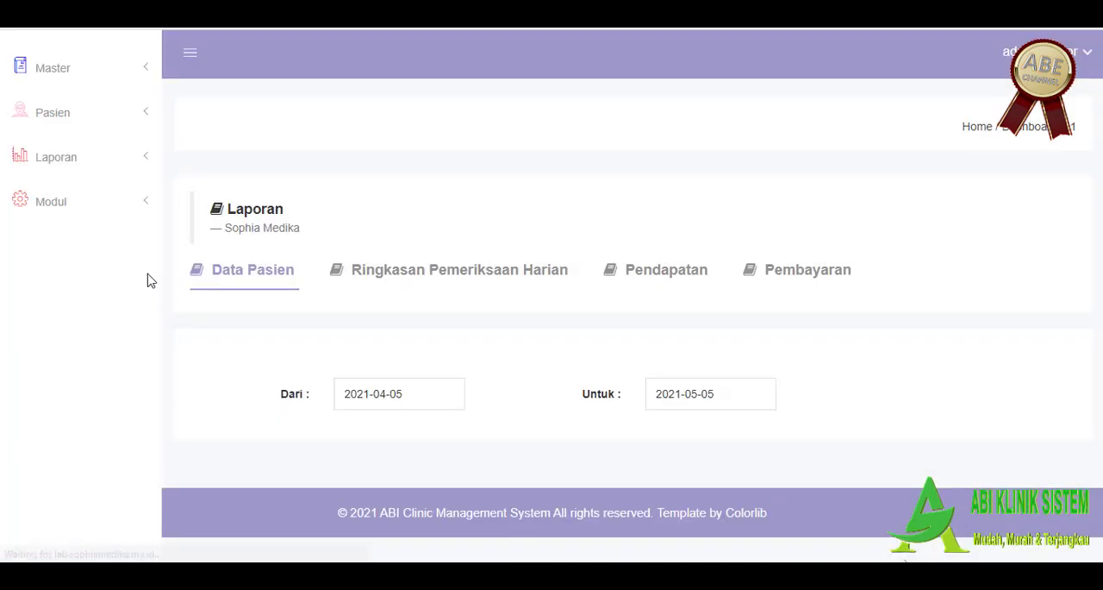
Step: Look over the Data Pasien report again, reopen Ringkasan Pemeriksaan Harian and examine its examination list
scroll(459, 326, down, 3)
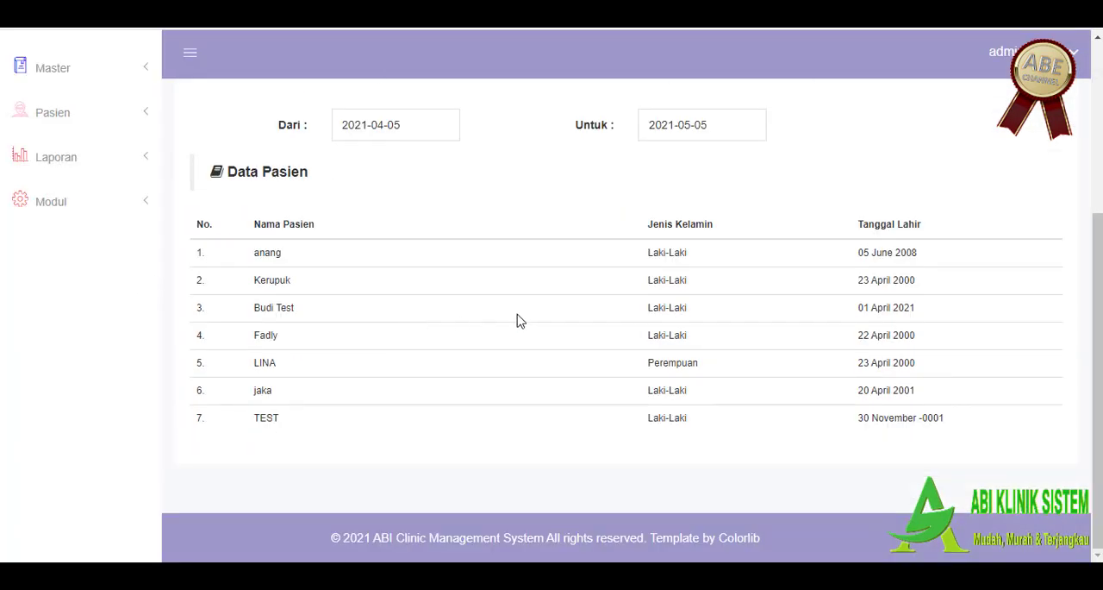
scroll(526, 319, up, 1)
scroll(576, 318, down, 1)
scroll(517, 310, up, 3)
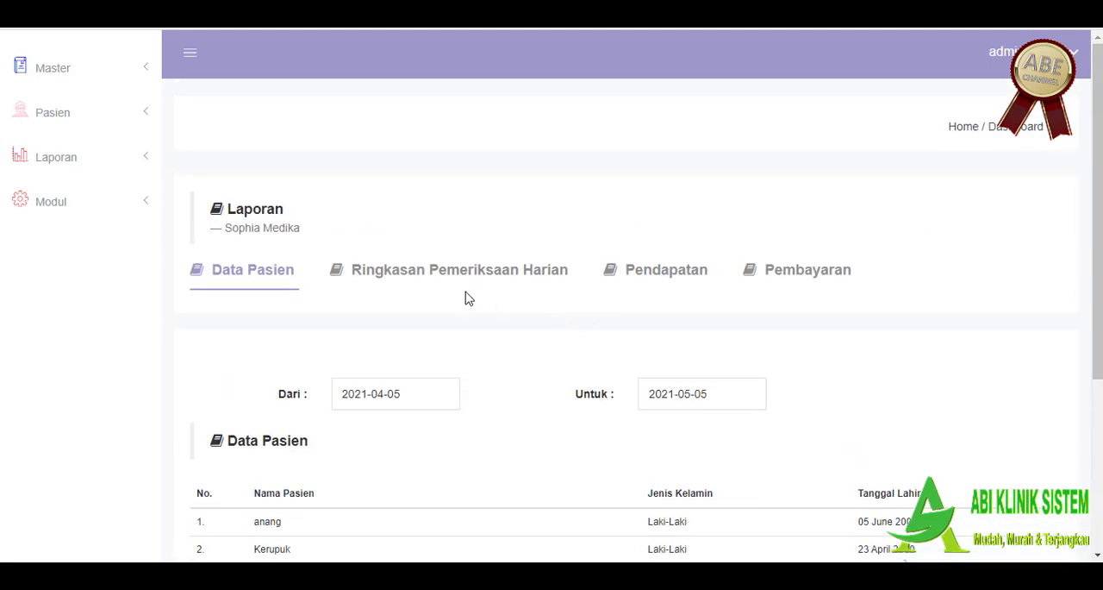
click(468, 273)
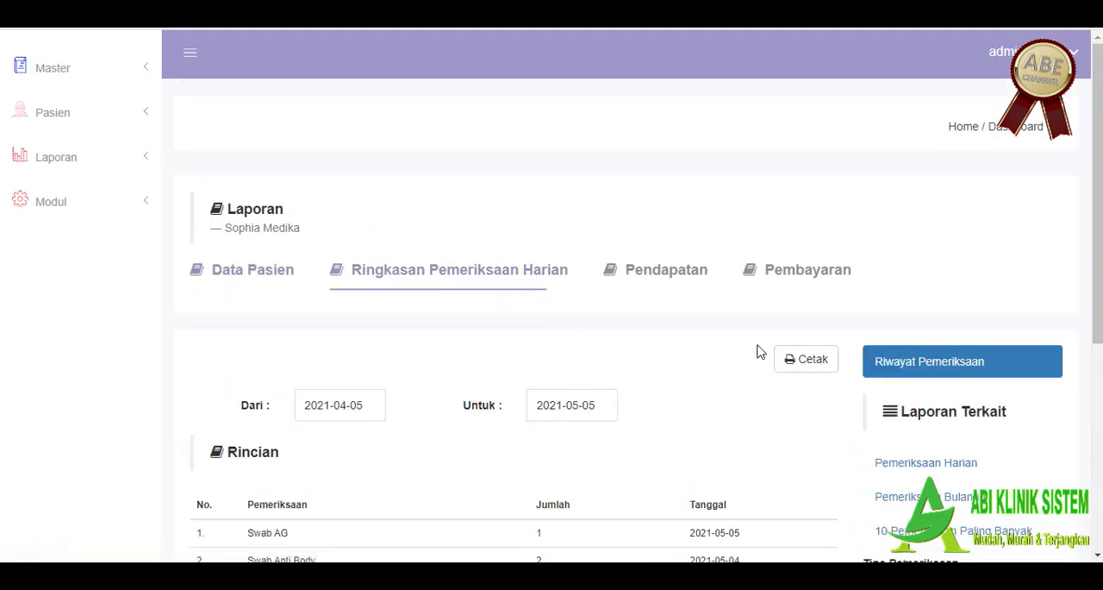
scroll(761, 352, down, 1)
scroll(941, 379, down, 2)
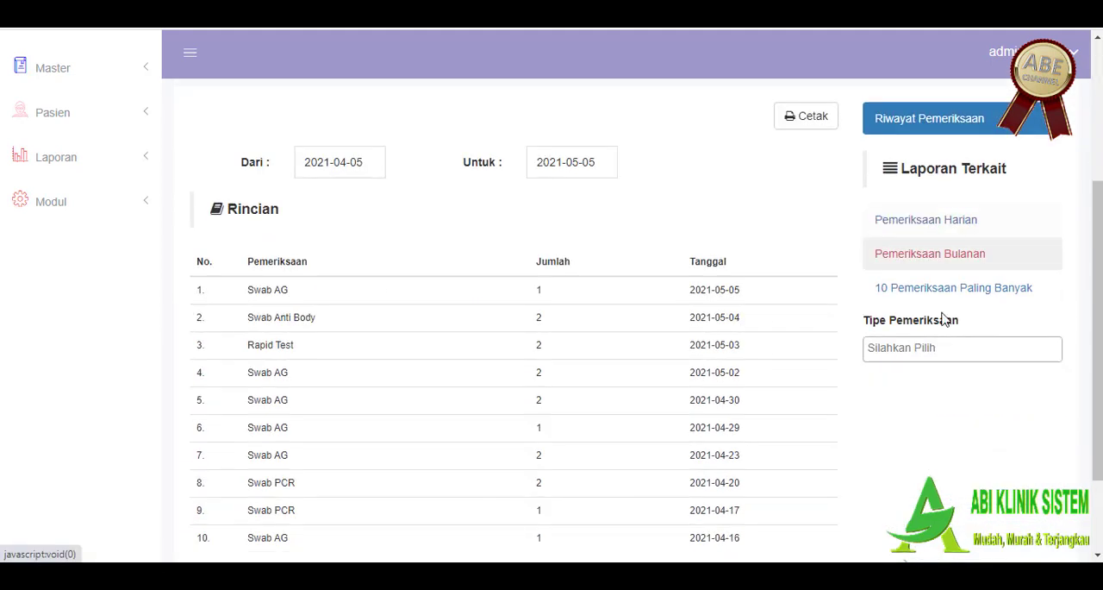
Step: Open the related Pemeriksaan Harian report and examine its daily chart and table row
click(936, 228)
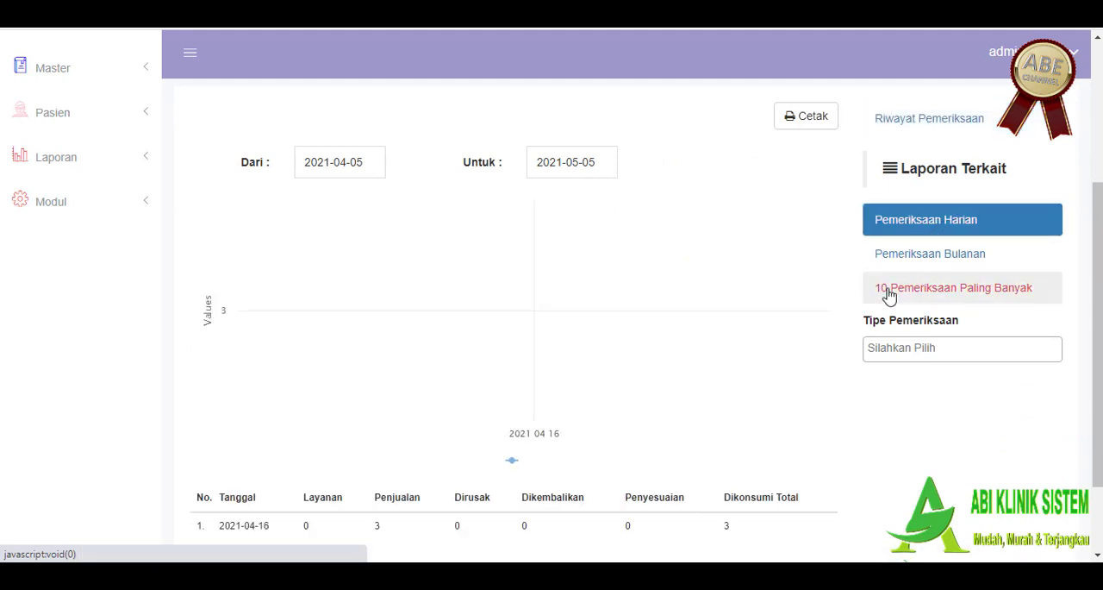
scroll(793, 271, down, 2)
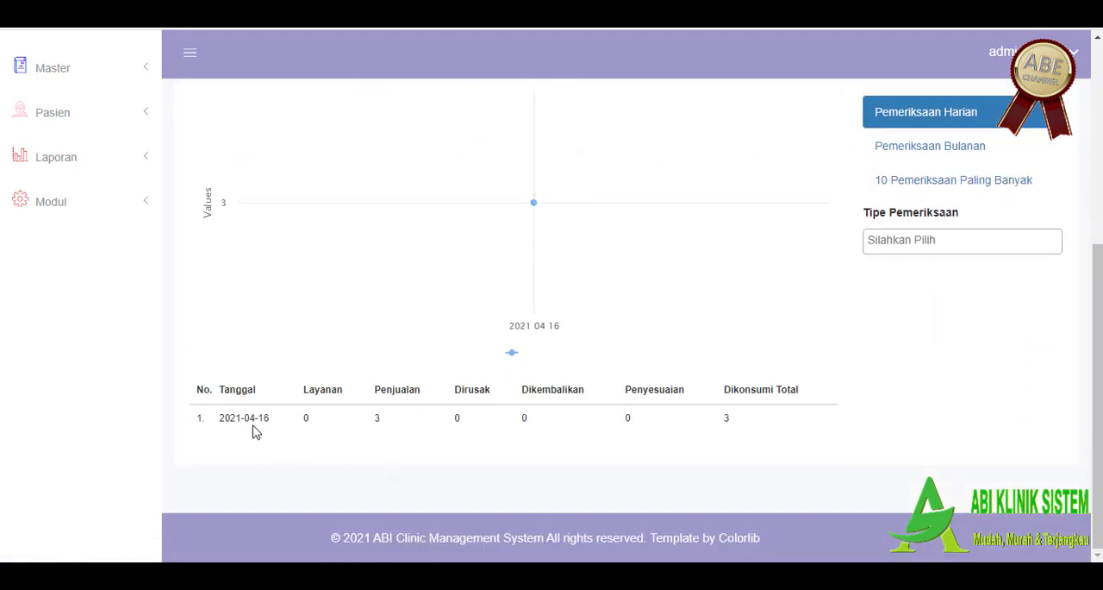
drag(256, 432, 270, 417)
scroll(447, 418, up, 5)
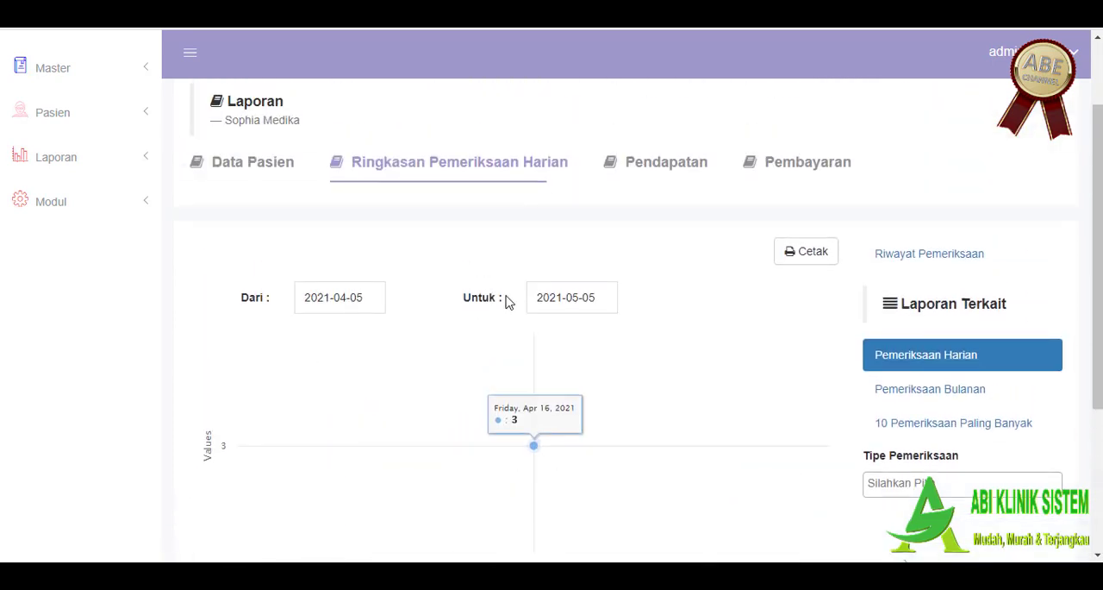
Step: Show the Pemeriksaan Bulanan report and examine its monthly bar chart and table
click(977, 398)
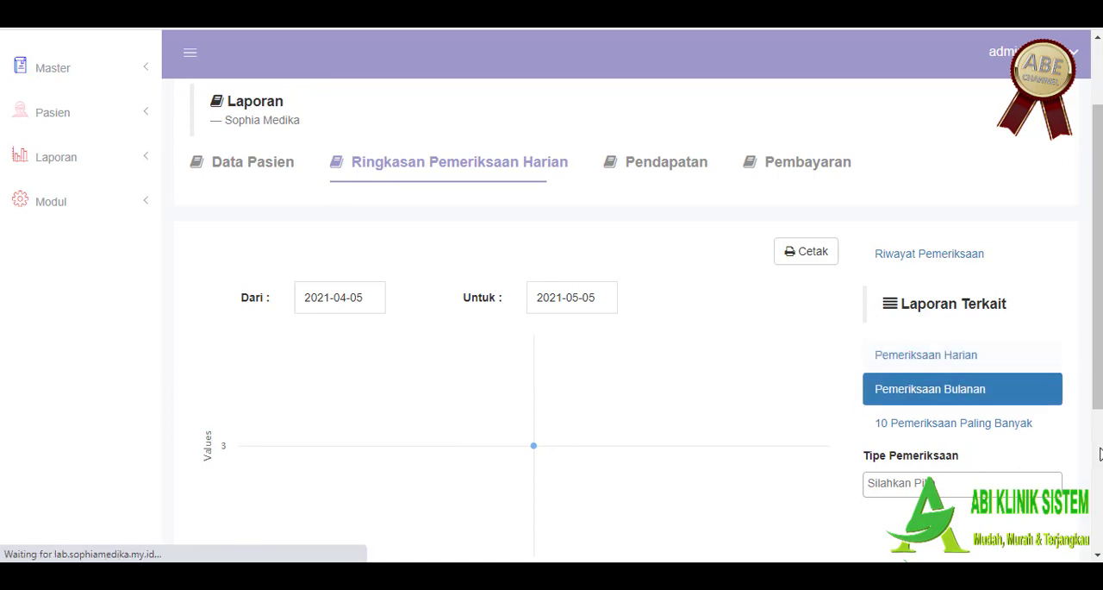
scroll(703, 360, down, 1)
scroll(703, 360, down, 3)
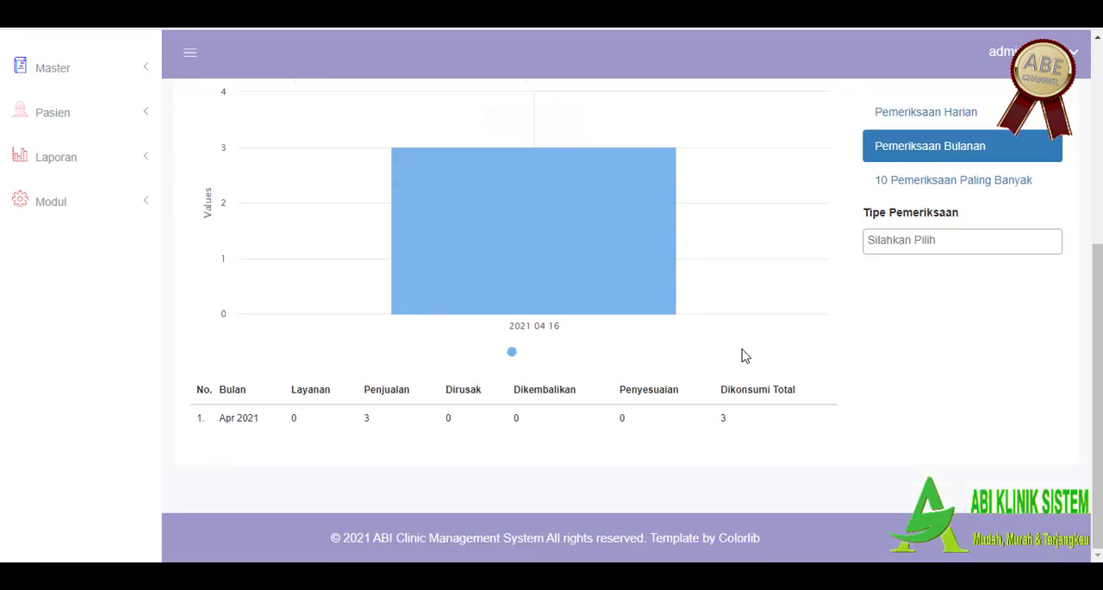
drag(202, 420, 342, 419)
scroll(842, 377, up, 1)
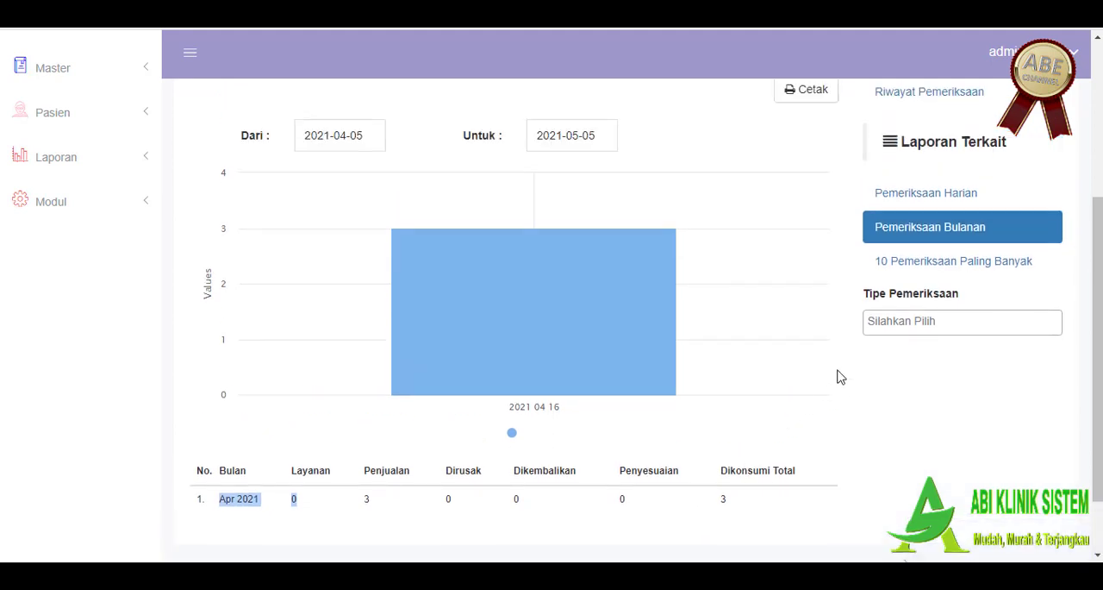
Step: Display the 10 Pemeriksaan Paling Banyak report and examine its bar chart and item table
click(923, 260)
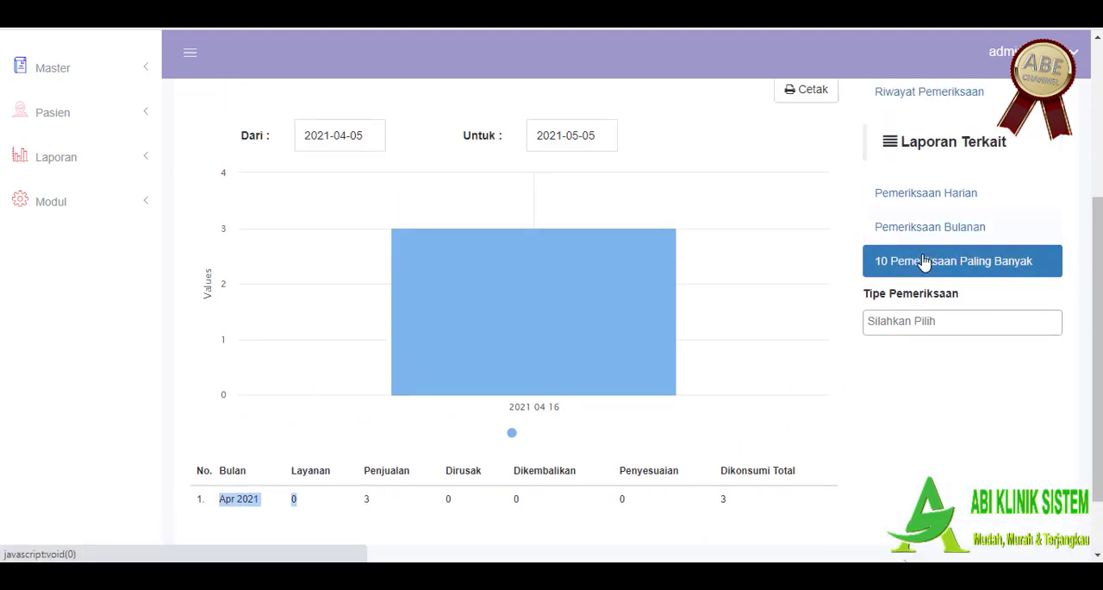
scroll(830, 377, down, 1)
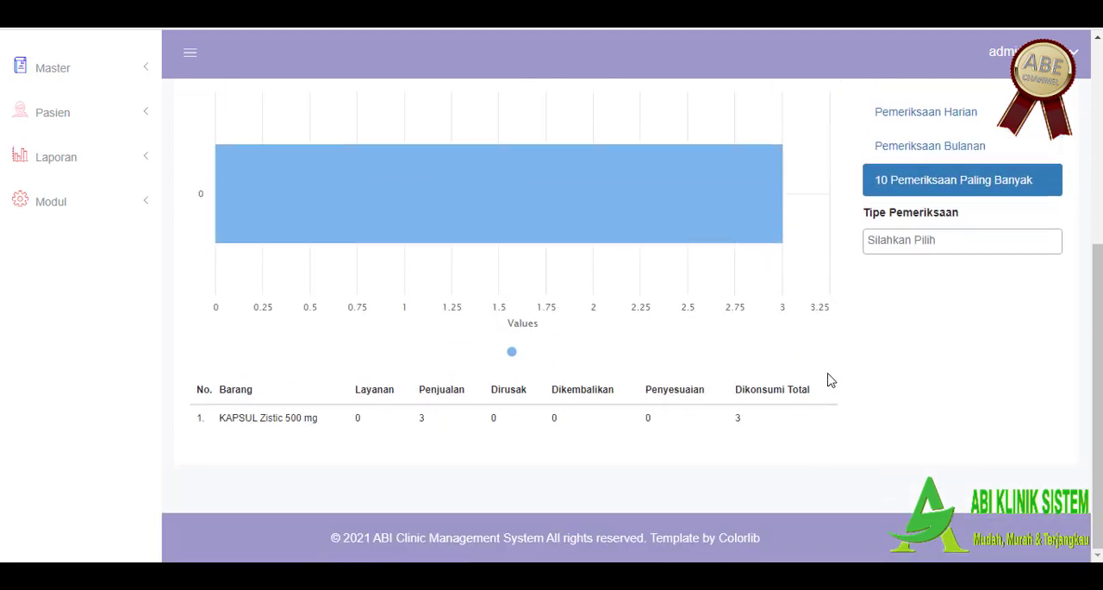
scroll(830, 379, up, 2)
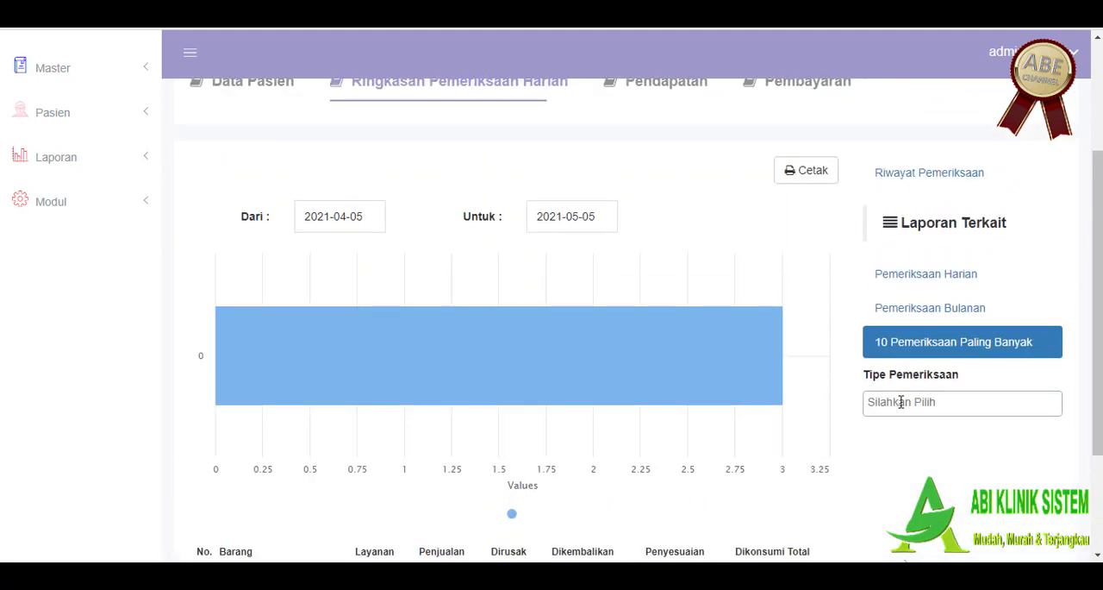
scroll(788, 420, up, 2)
scroll(787, 420, down, 4)
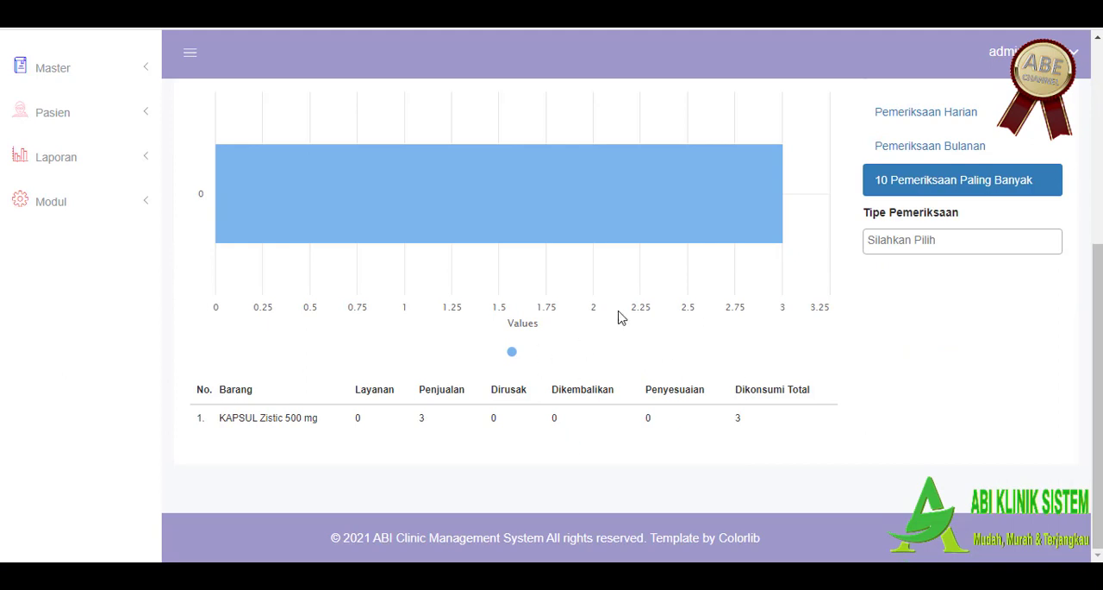
scroll(609, 336, up, 3)
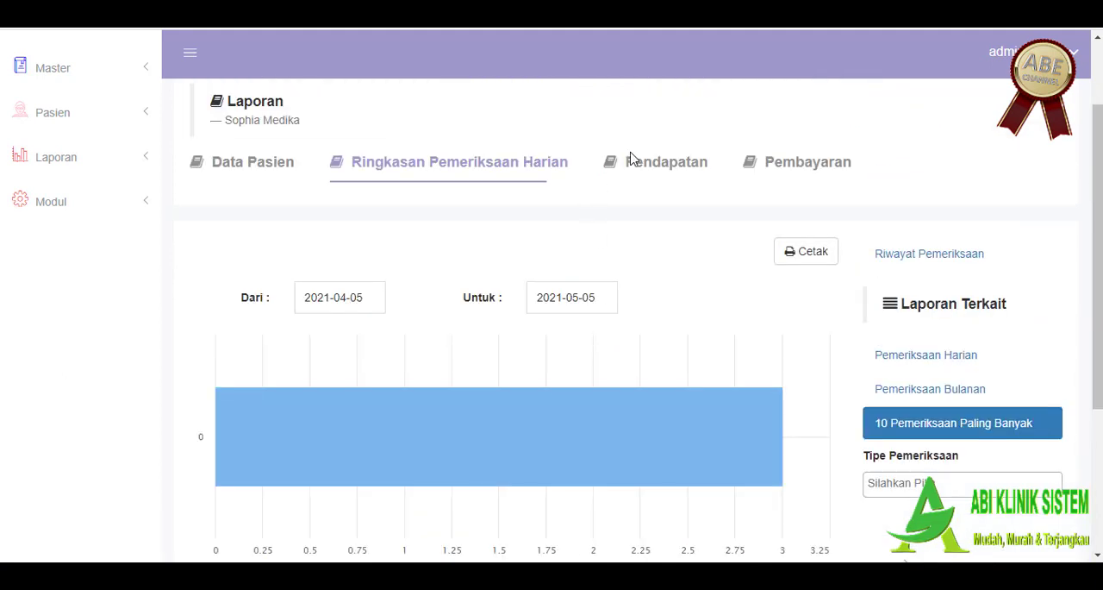
Step: Open the Pendapatan report and examine the Ringkasan totals and the Swab AG invoice row in Rincian
click(640, 160)
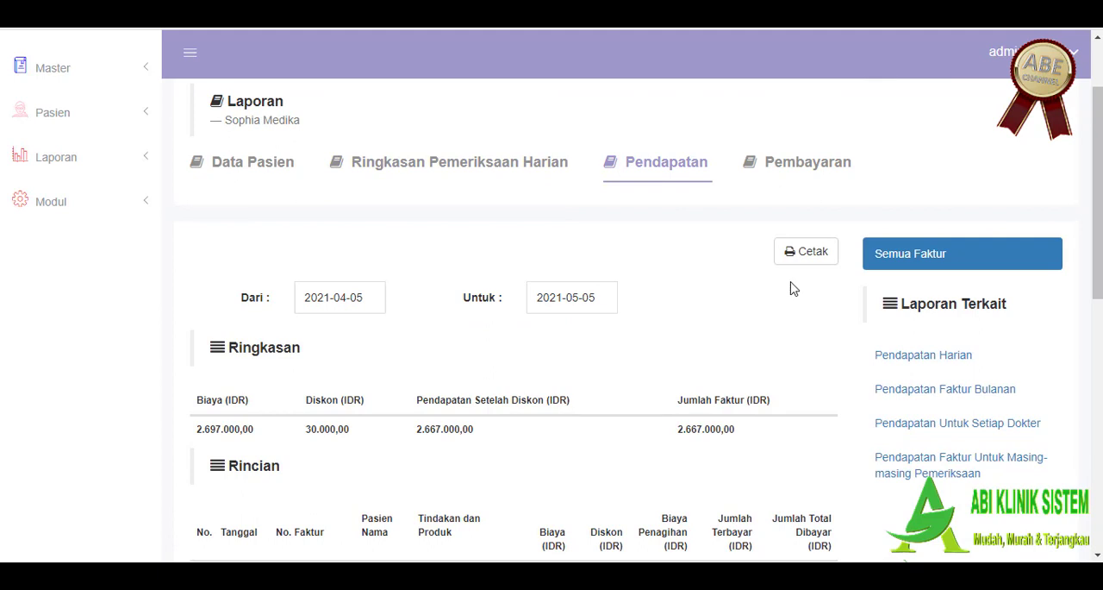
scroll(502, 349, down, 1)
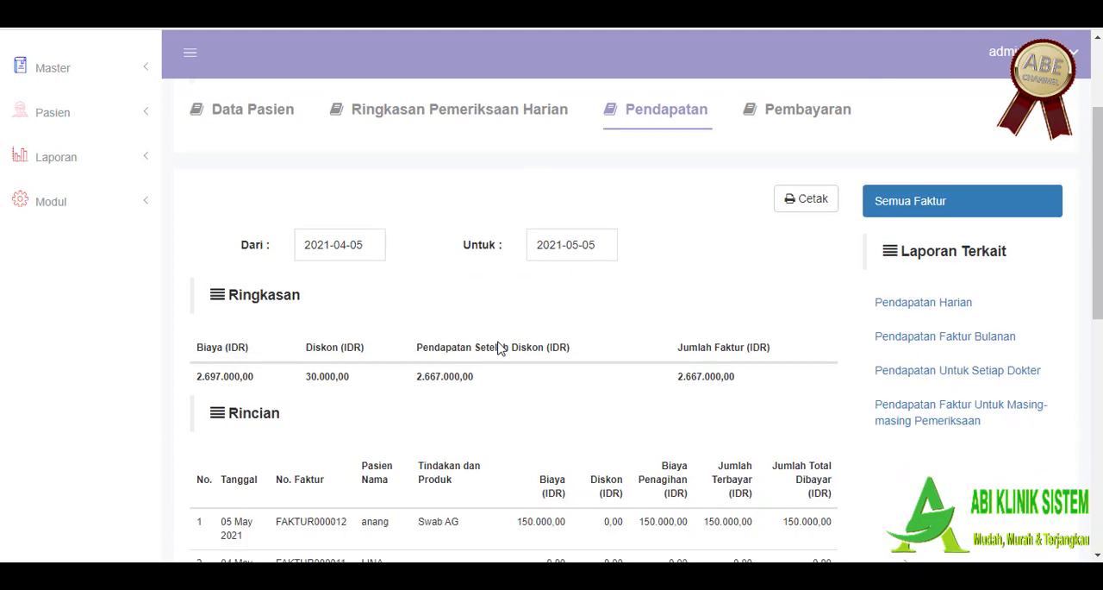
scroll(606, 350, down, 2)
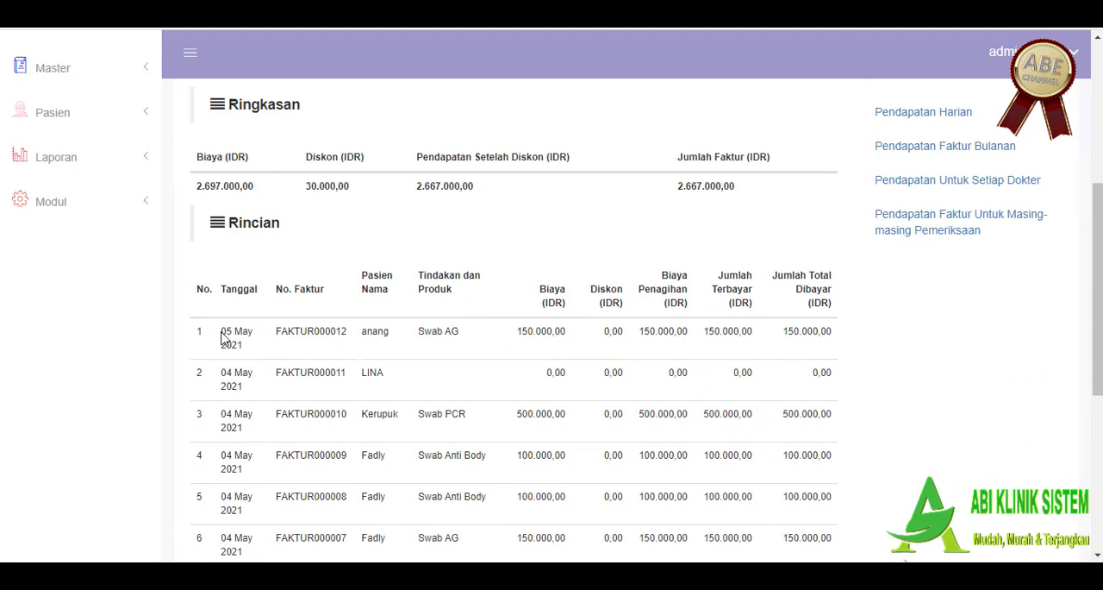
drag(221, 333, 807, 345)
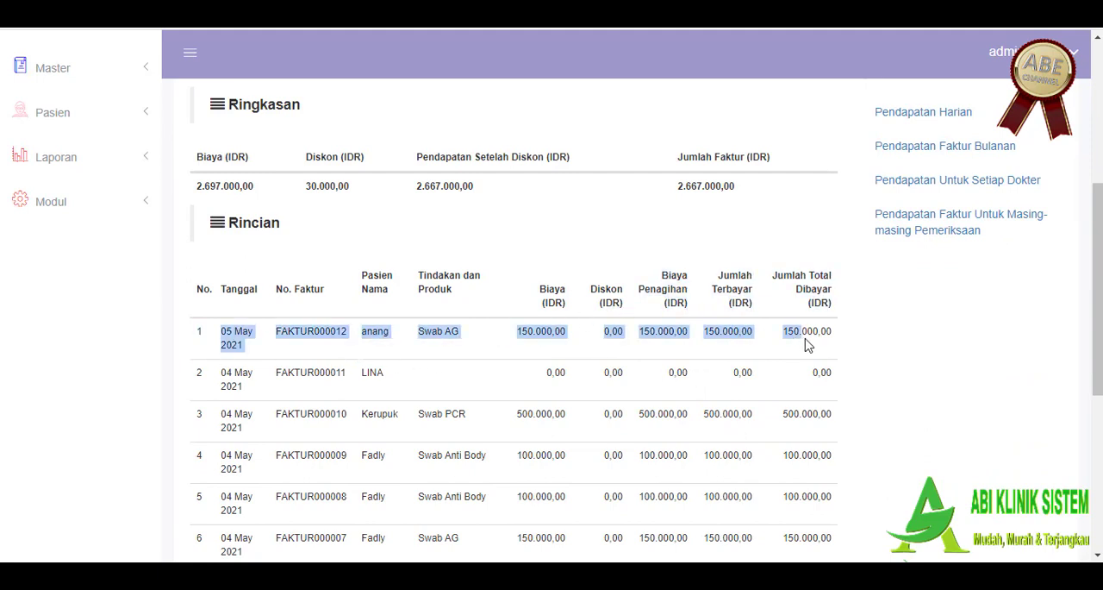
Step: Open the related Pendapatan Harian report and examine its daily income line chart and table rows
scroll(811, 349, up, 1)
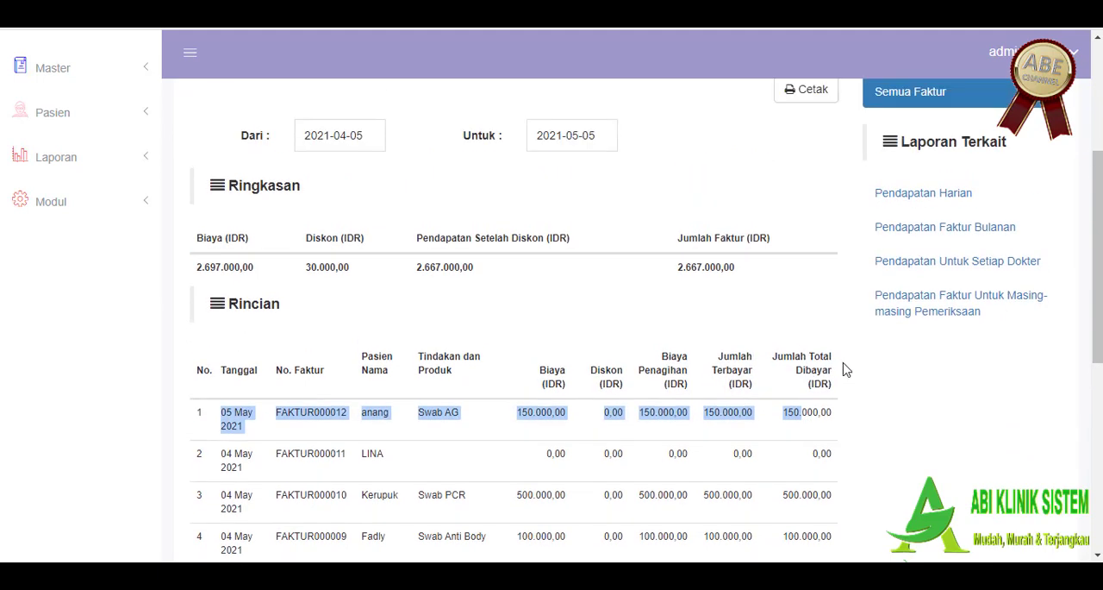
click(952, 196)
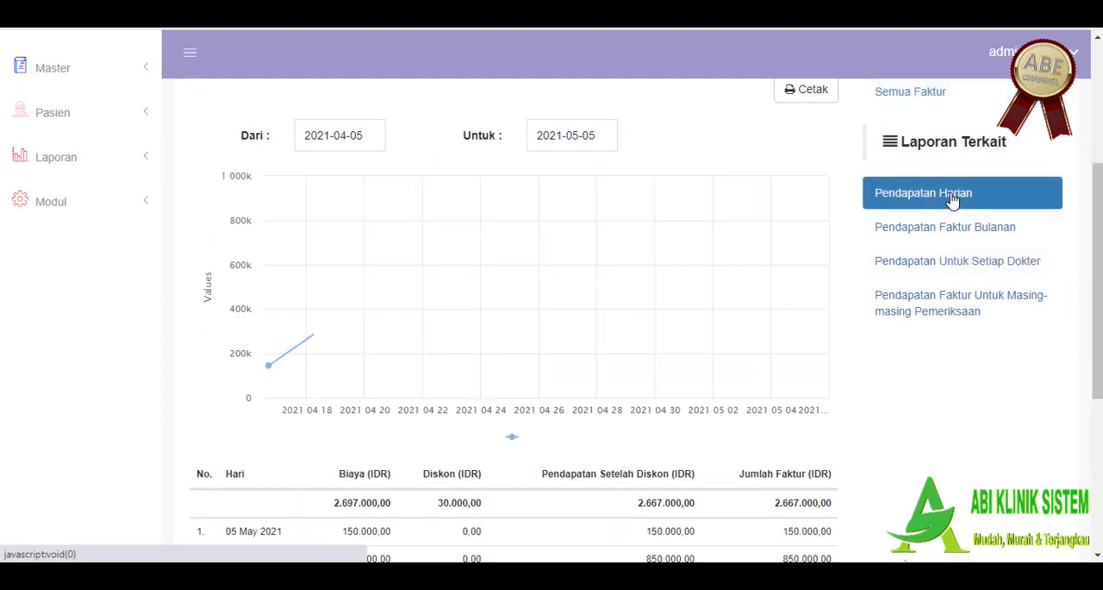
scroll(914, 284, down, 2)
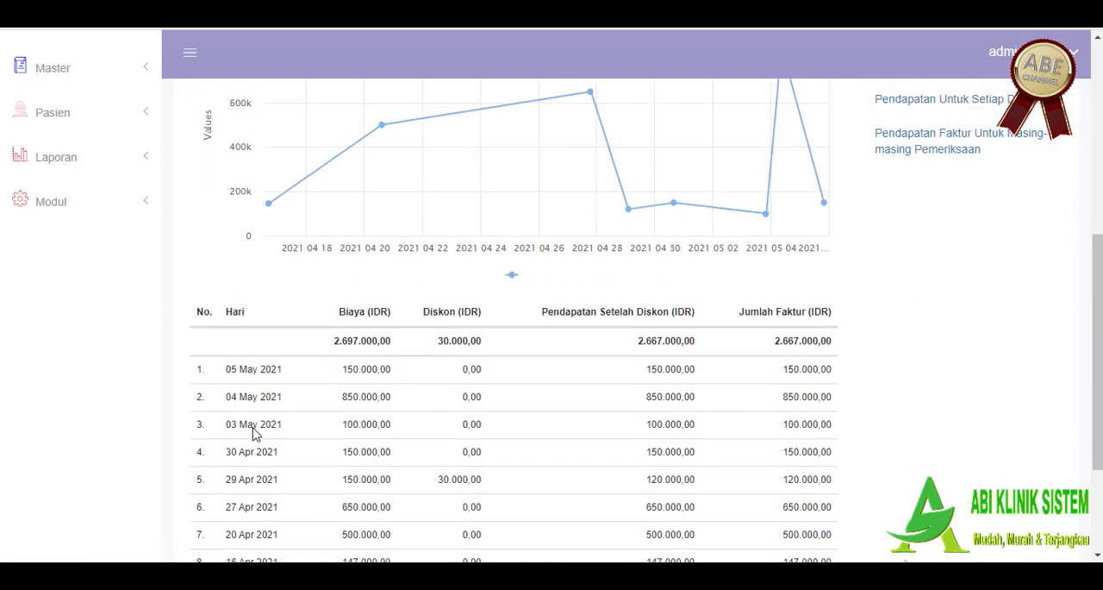
drag(231, 369, 849, 382)
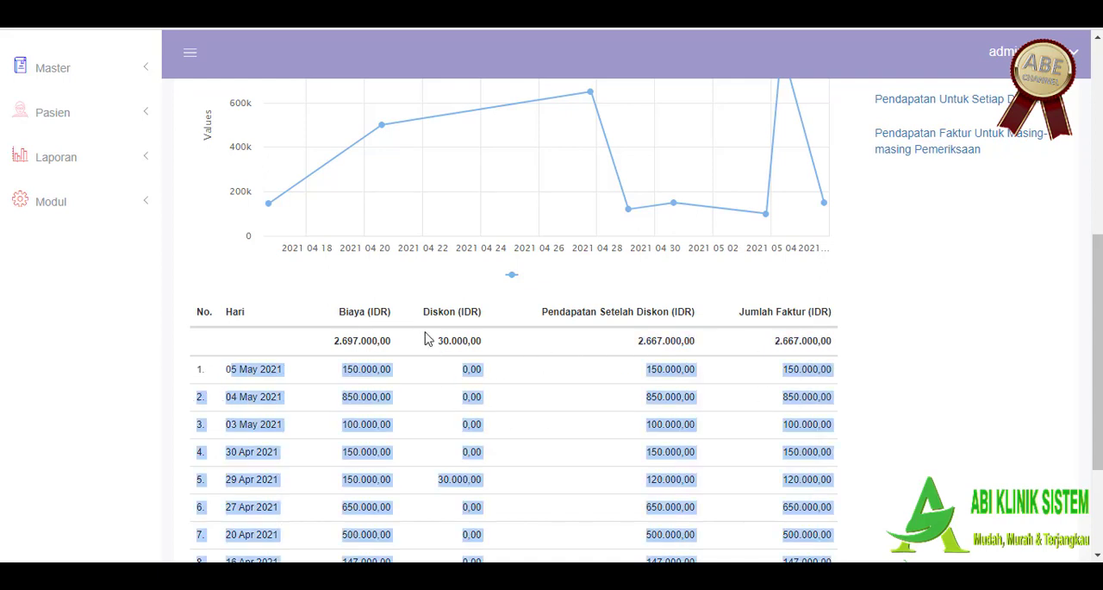
scroll(358, 345, up, 1)
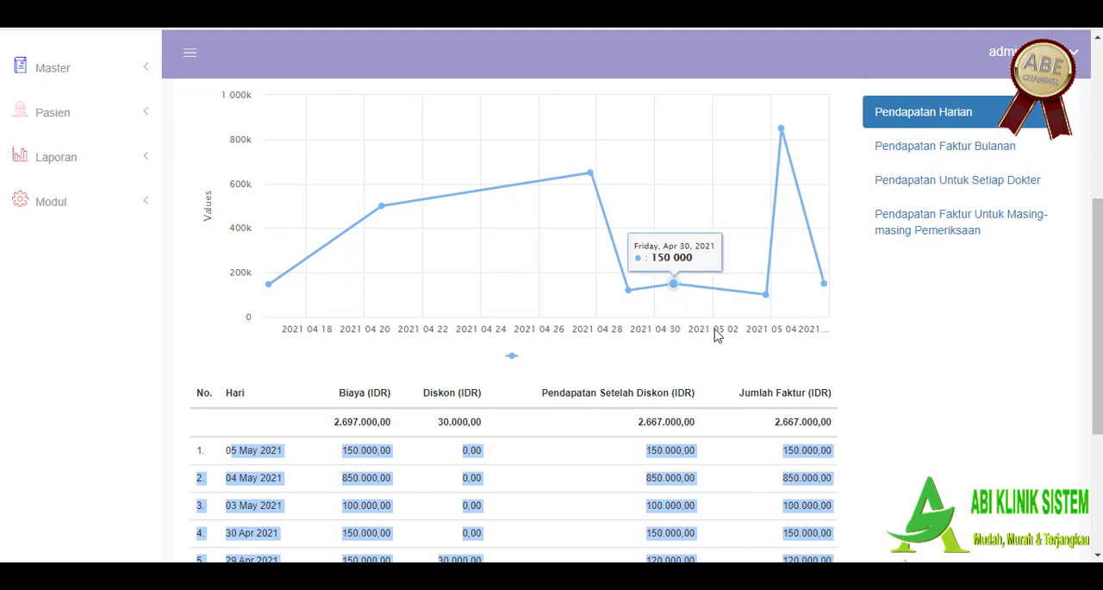
Step: Show the Pendapatan Untuk Setiap Dokter report and examine its pie chart and per-doctor income table
click(957, 188)
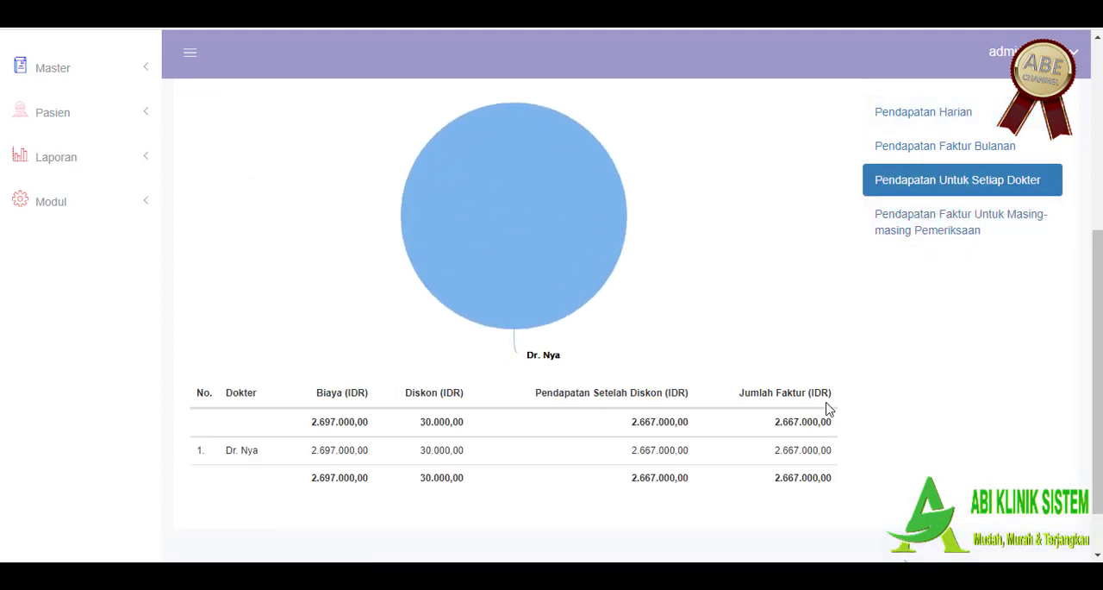
scroll(840, 415, down, 1)
scroll(933, 365, up, 2)
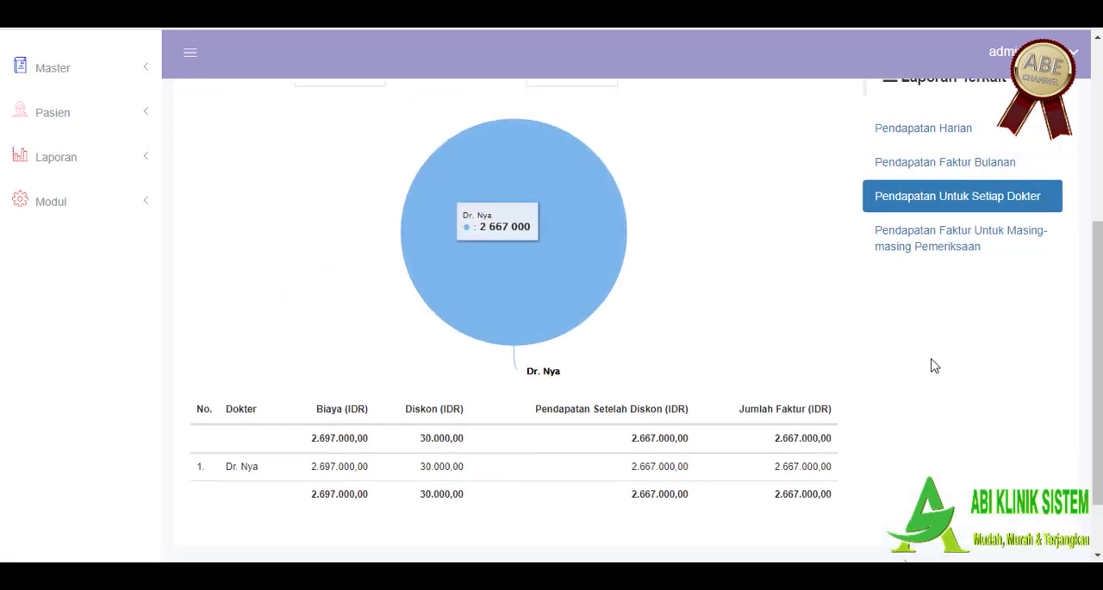
Step: Display the Pendapatan Faktur Untuk Masing-masing Pemeriksaan report and examine its pie chart and treatment category table
click(942, 327)
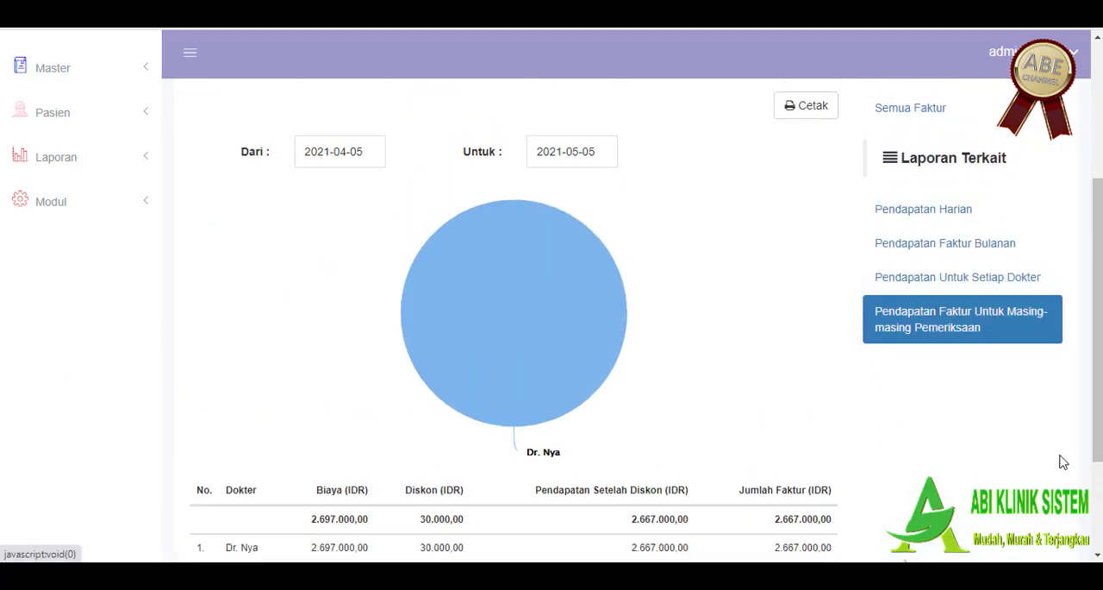
scroll(1061, 461, down, 2)
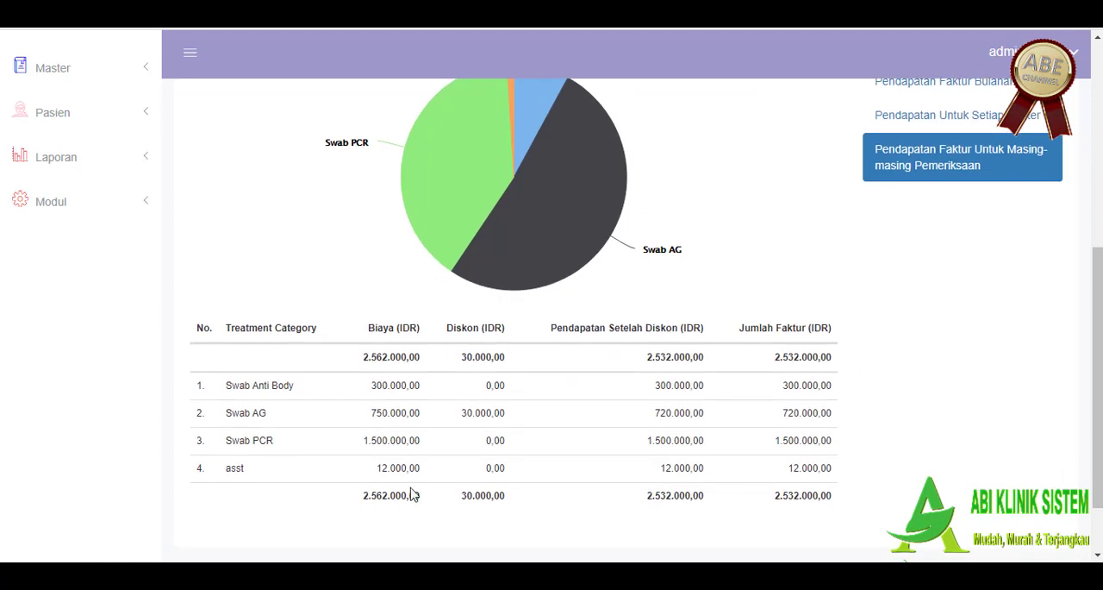
scroll(552, 414, up, 3)
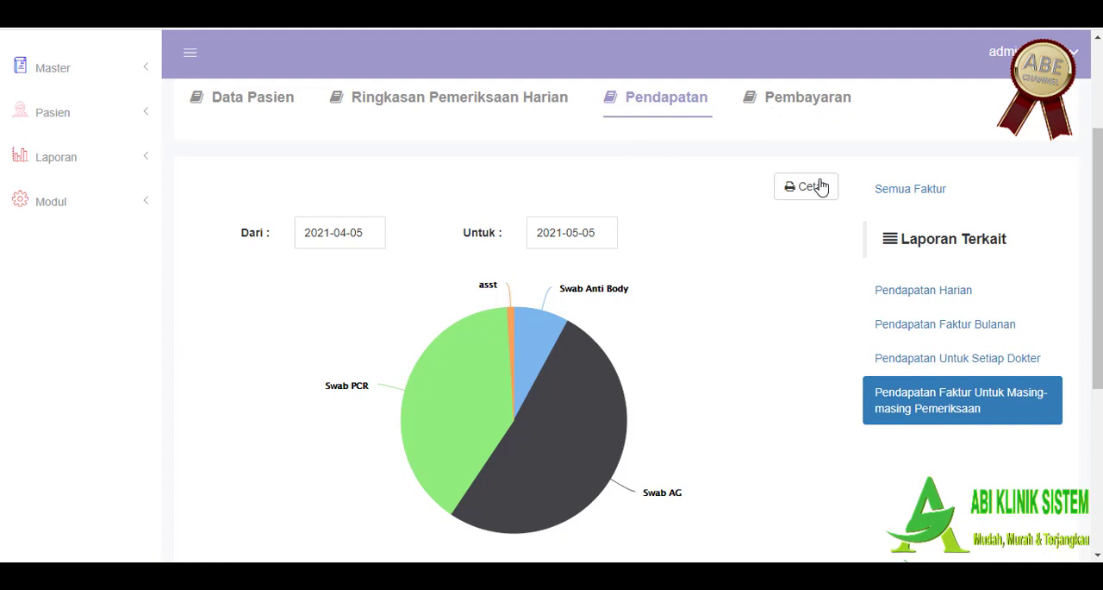
Step: Switch to the Pembayaran report and examine the Cara Pembayaran pie chart and payment vendor table
click(787, 99)
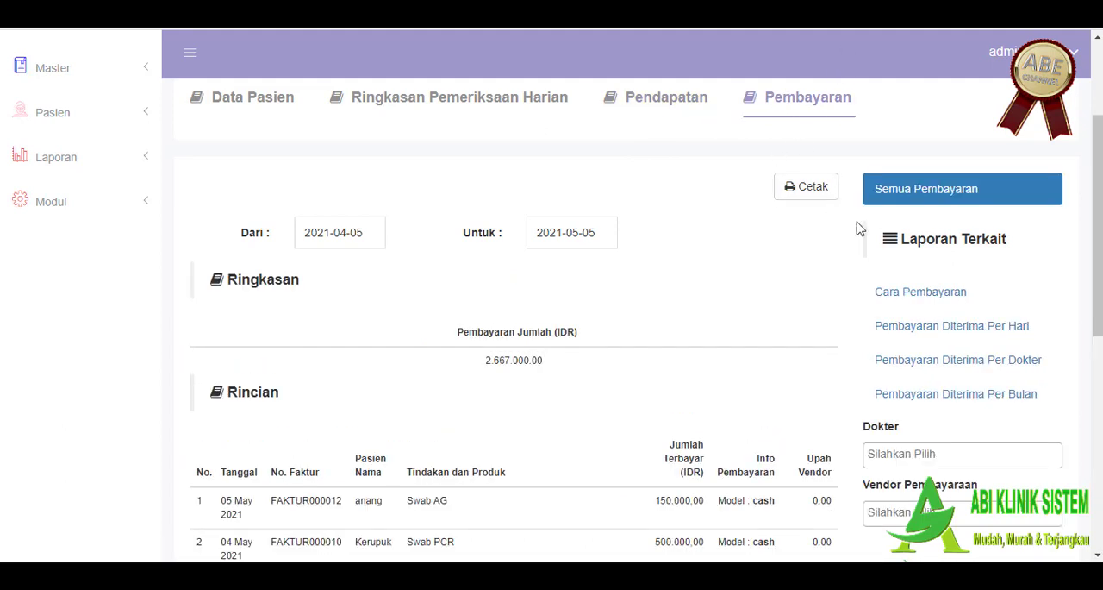
click(882, 290)
scroll(746, 345, down, 4)
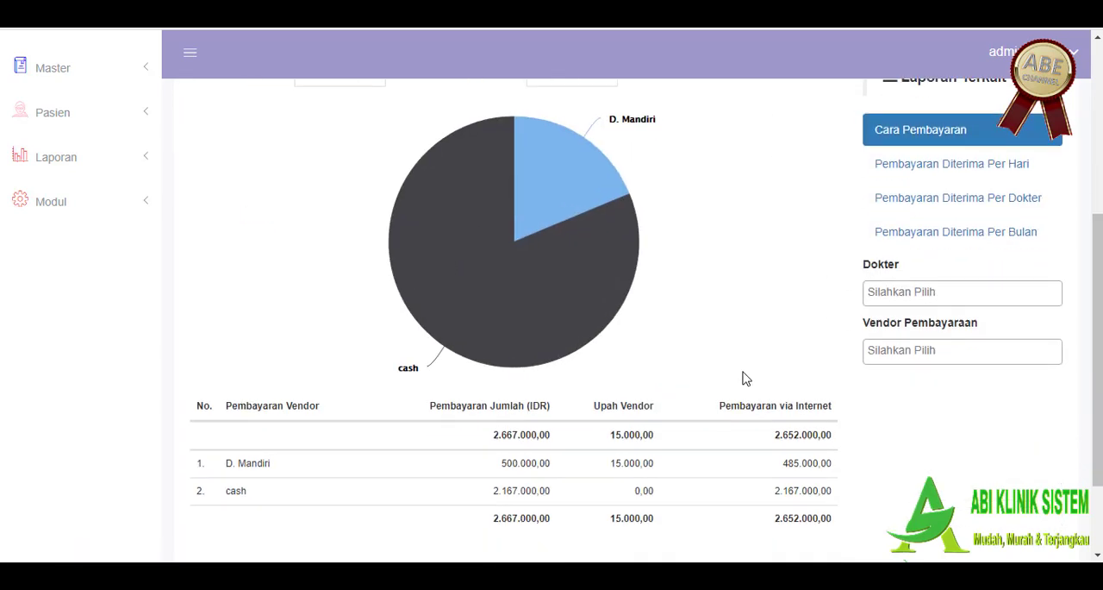
Step: Open the related Pembayaran Diterima Per Dokter report to view the payments received per doctor
scroll(786, 369, up, 4)
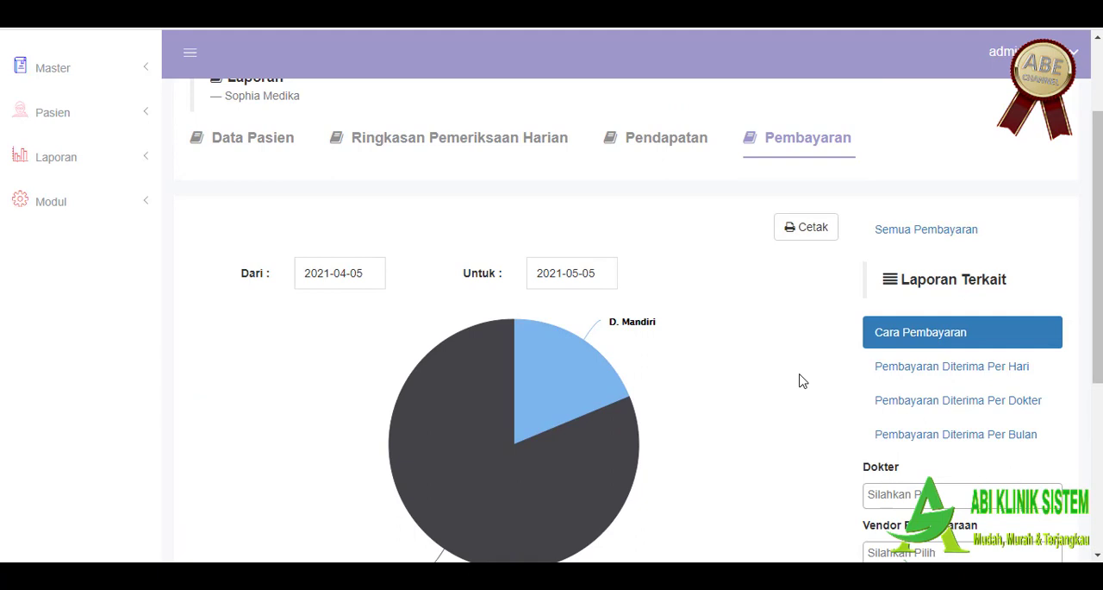
click(914, 399)
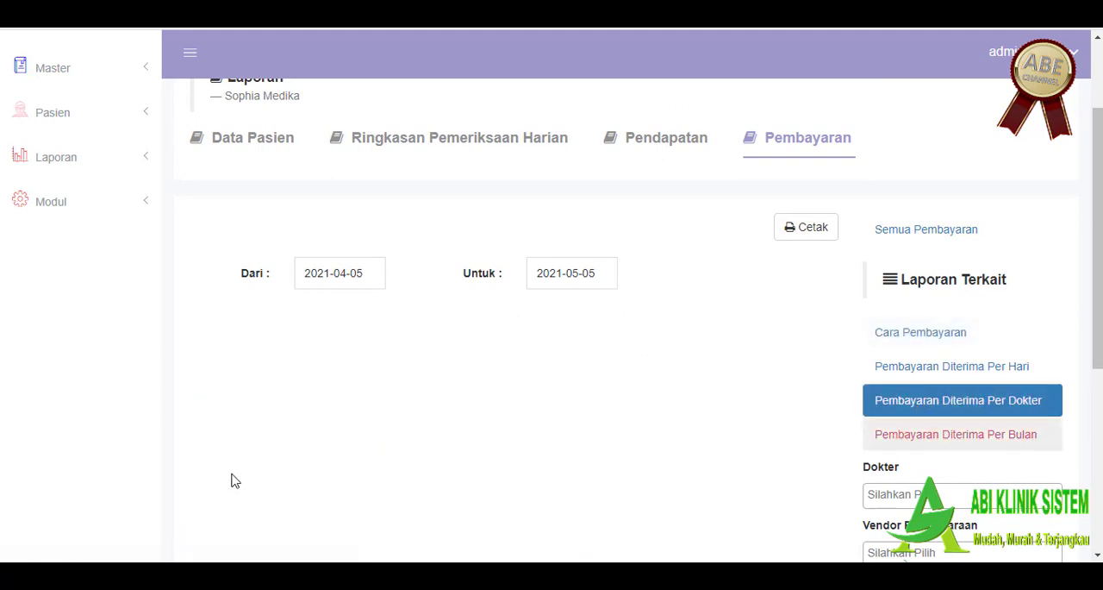